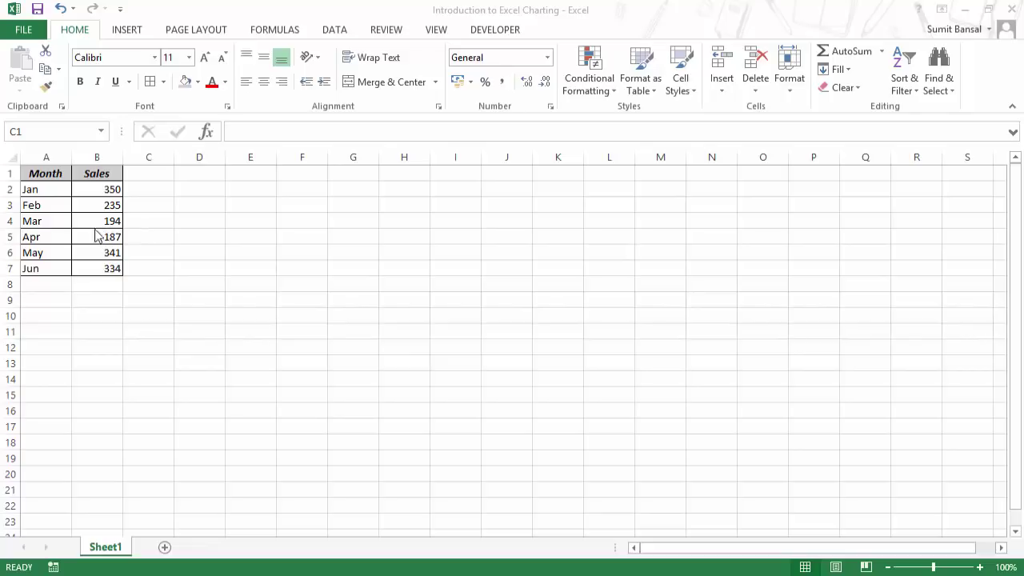
Select the month and sales data in A1:B7 and examine its recommended charts and the full list of chart types.
click(258, 232)
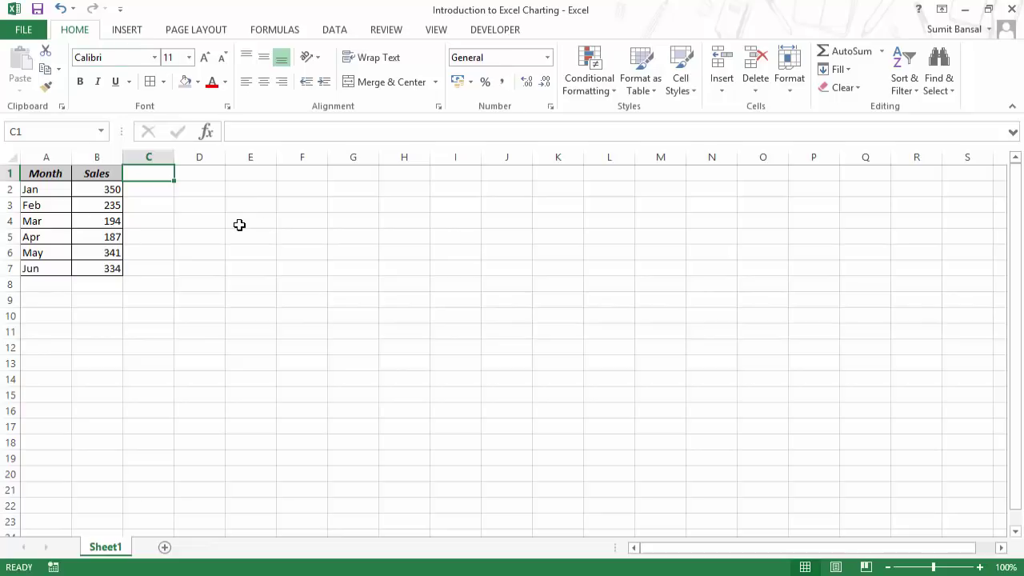
drag(50, 174, 108, 270)
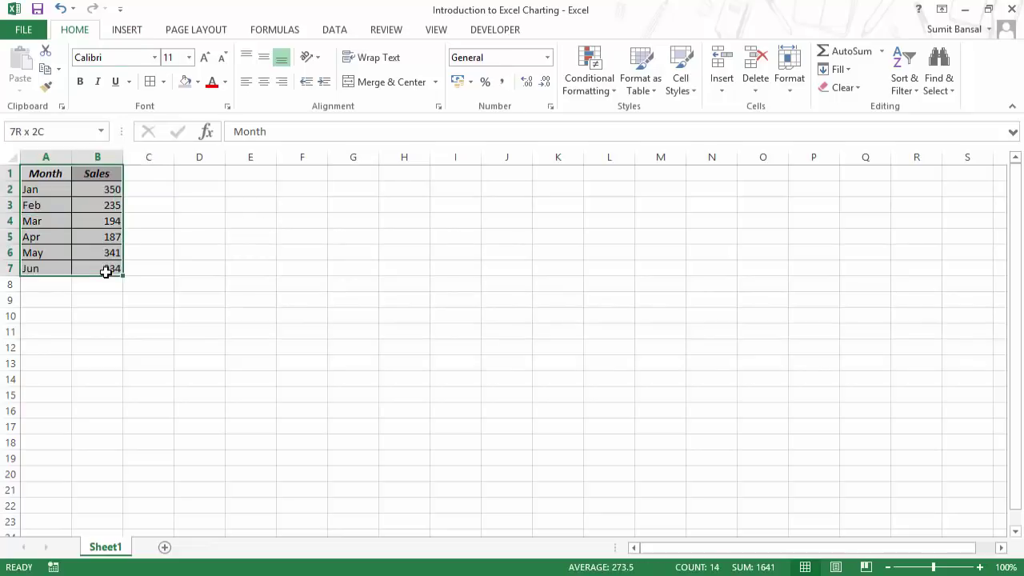
click(128, 32)
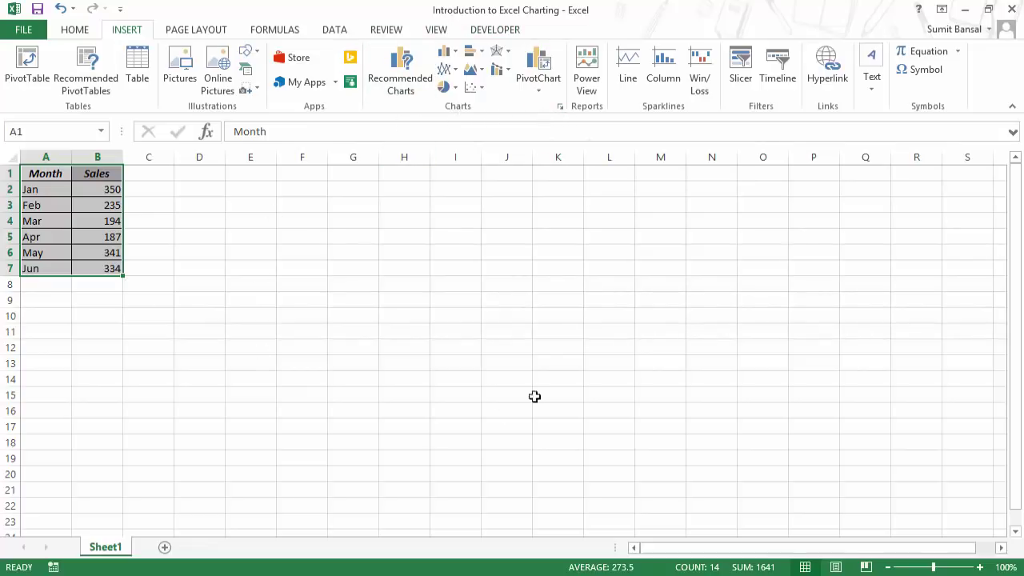
click(406, 93)
drag(575, 49, 560, 106)
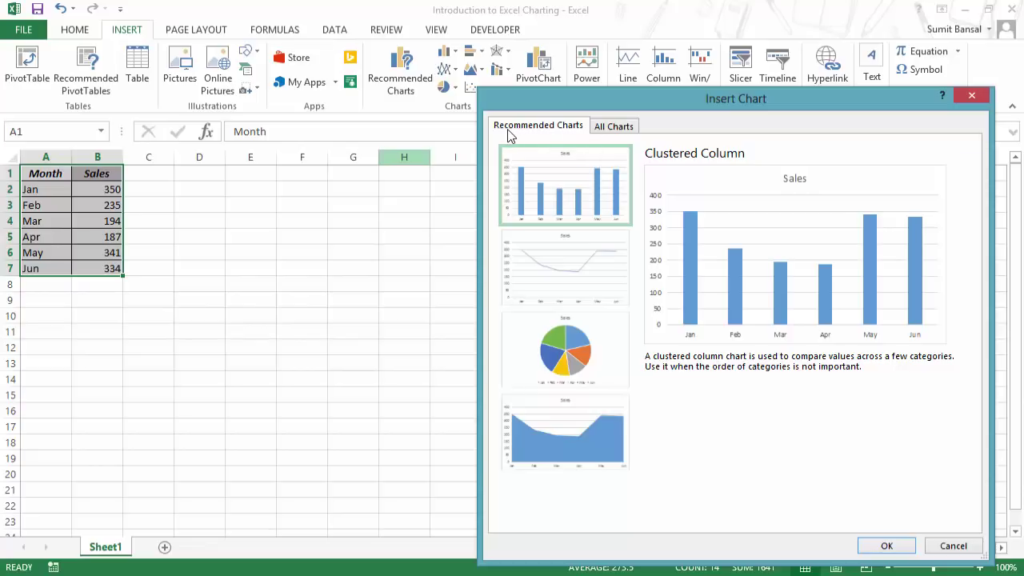
click(606, 128)
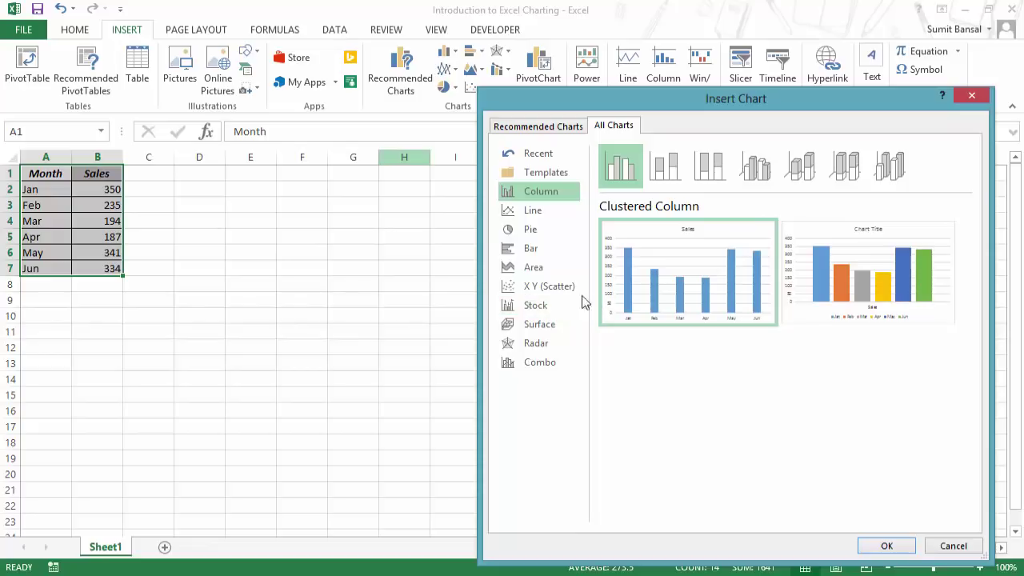
click(536, 129)
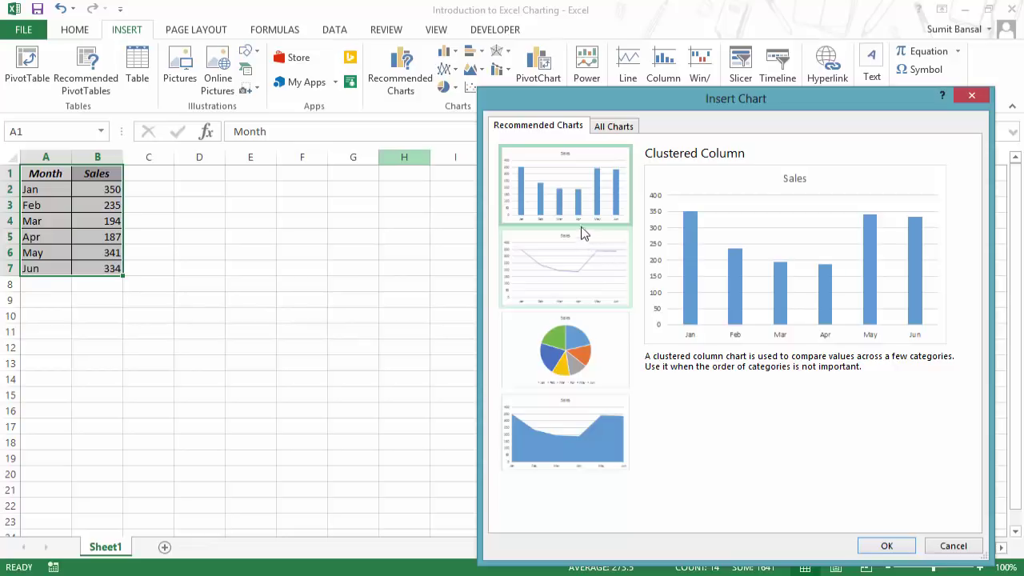
click(612, 128)
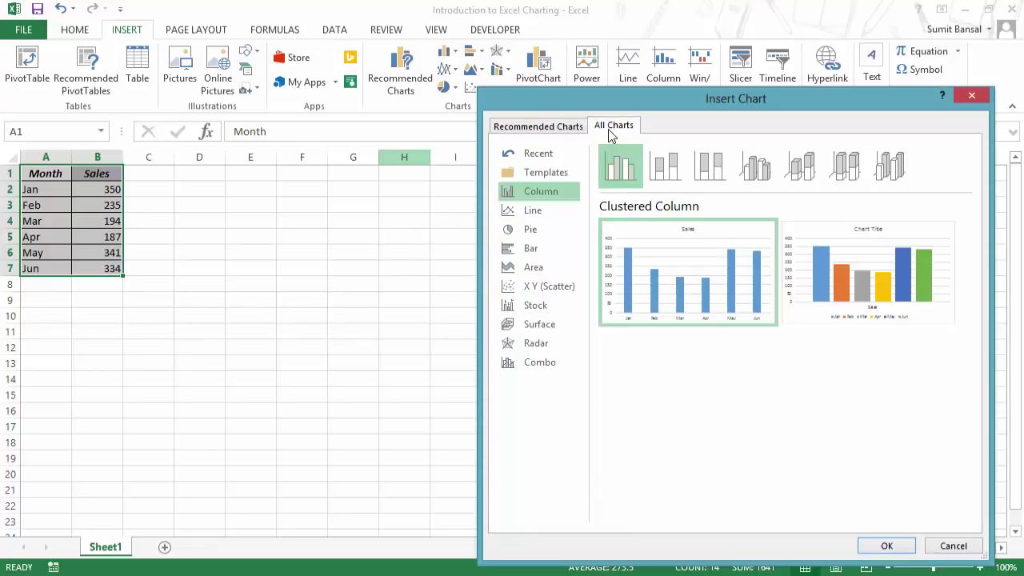
click(527, 130)
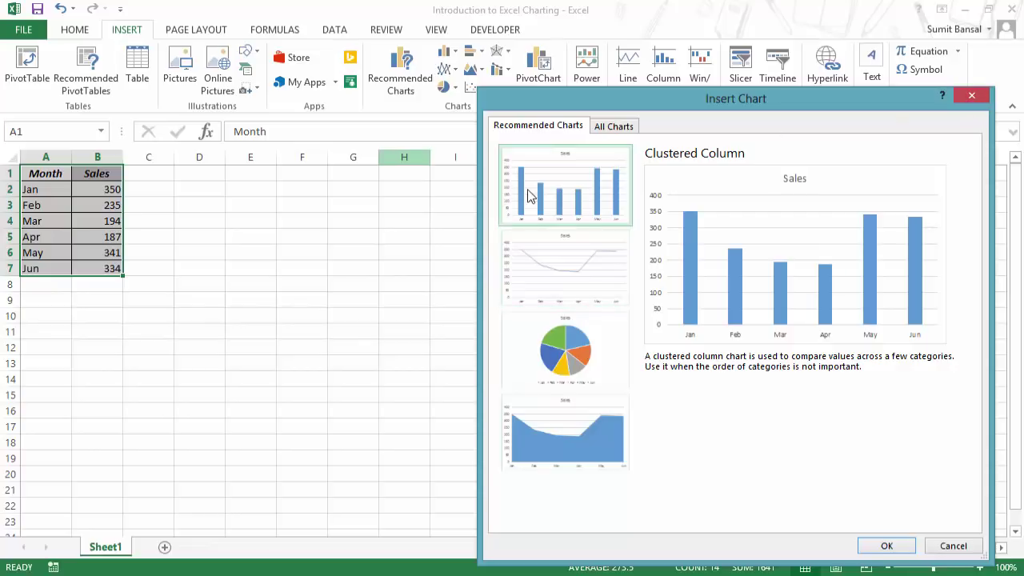
click(970, 96)
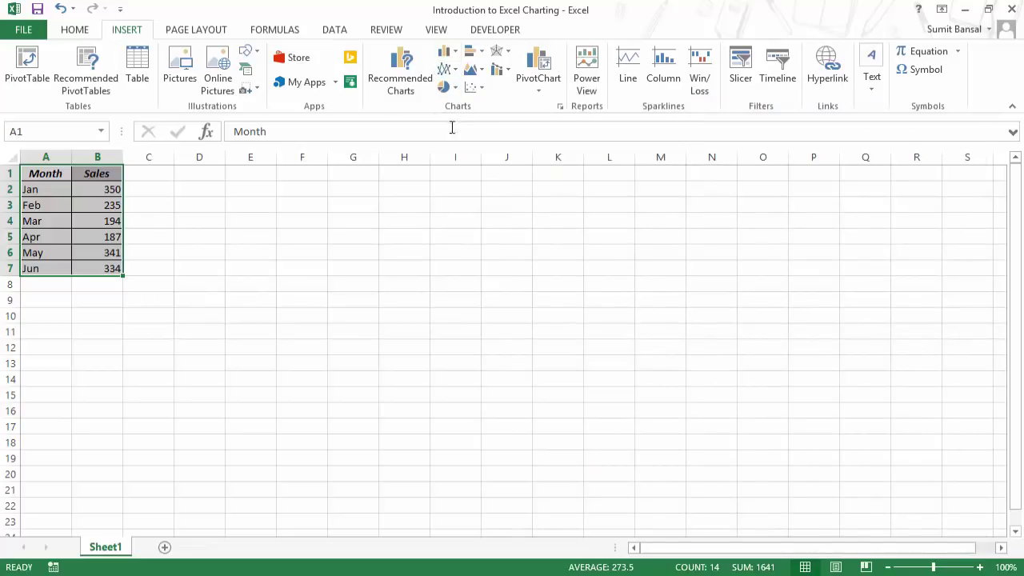
Insert a 2-D clustered column chart from A1:B7 and place it beside the table, spanning about columns E to L.
click(444, 52)
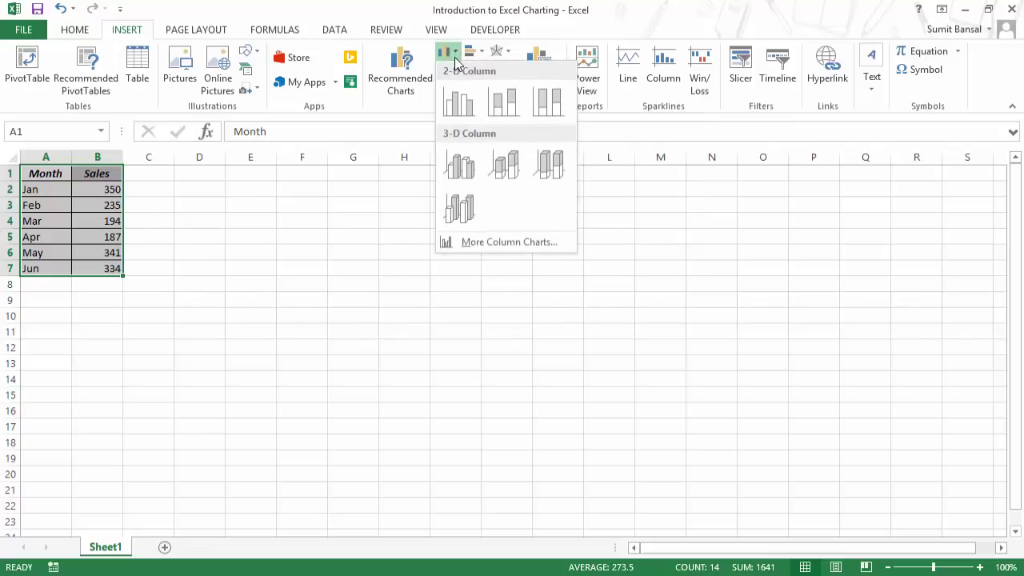
click(458, 103)
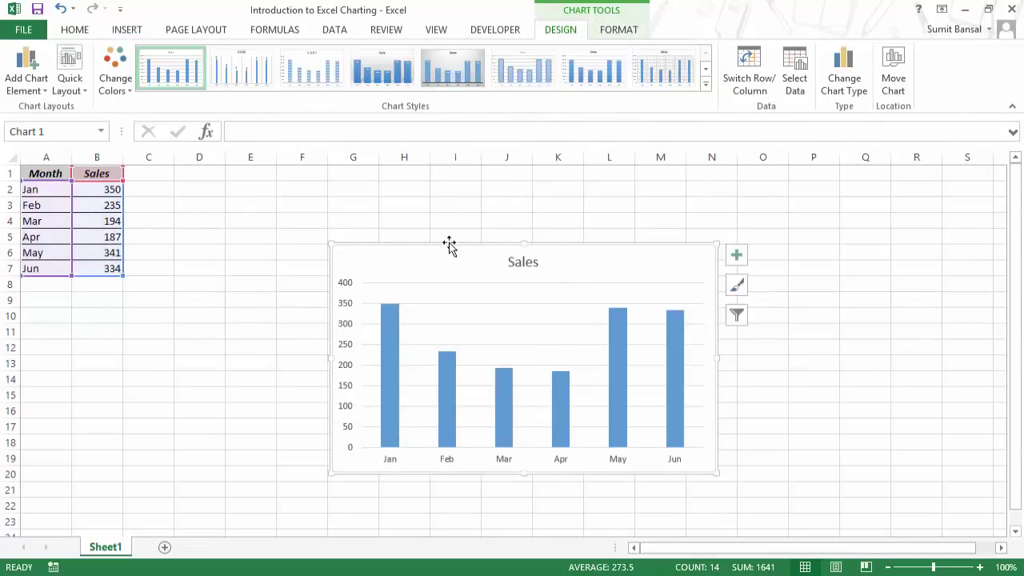
drag(447, 245, 395, 203)
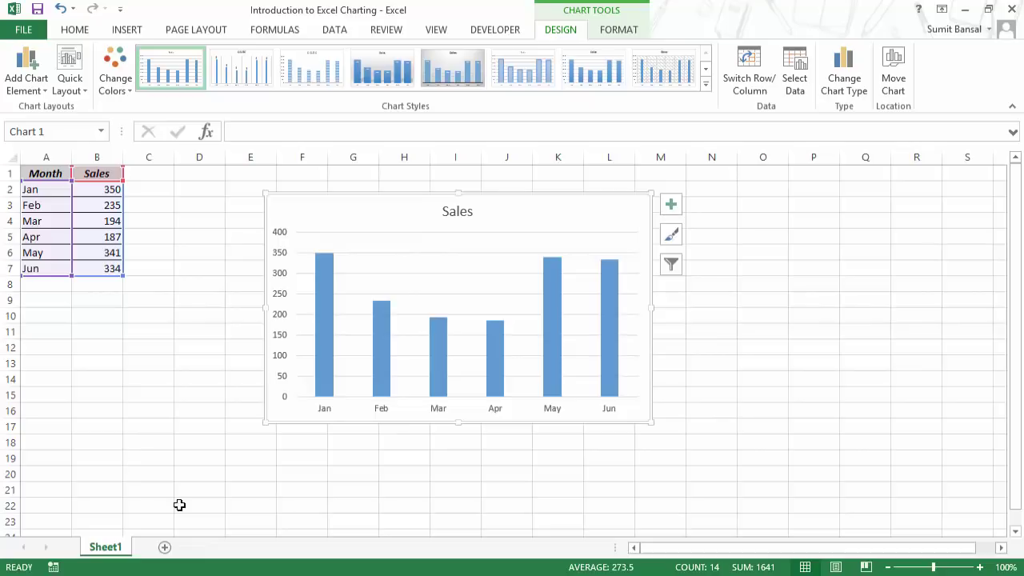
drag(294, 424, 277, 446)
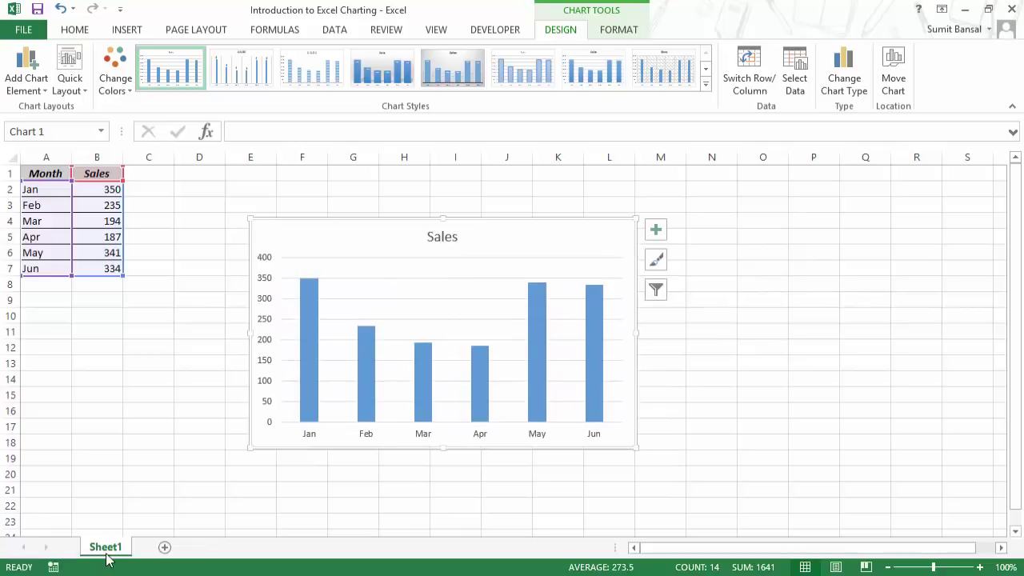
Examine the design and formatting options offered for the selected chart and the available column chart types.
click(354, 199)
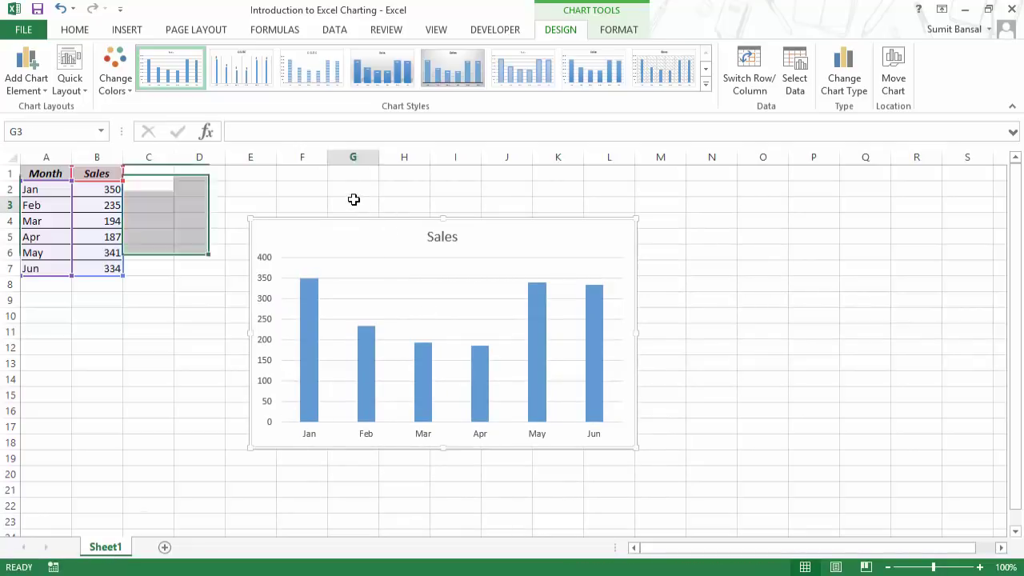
click(334, 220)
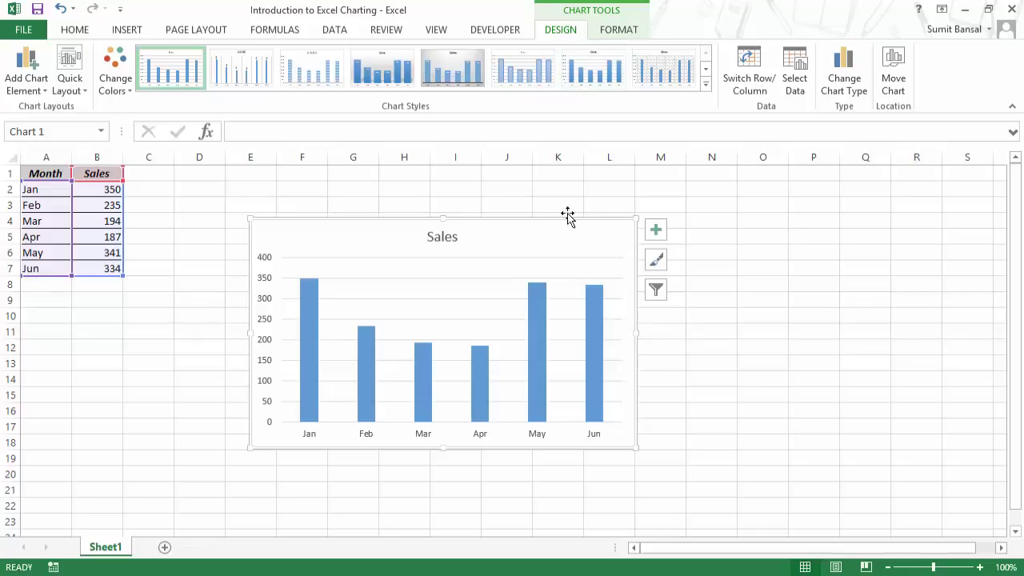
click(618, 30)
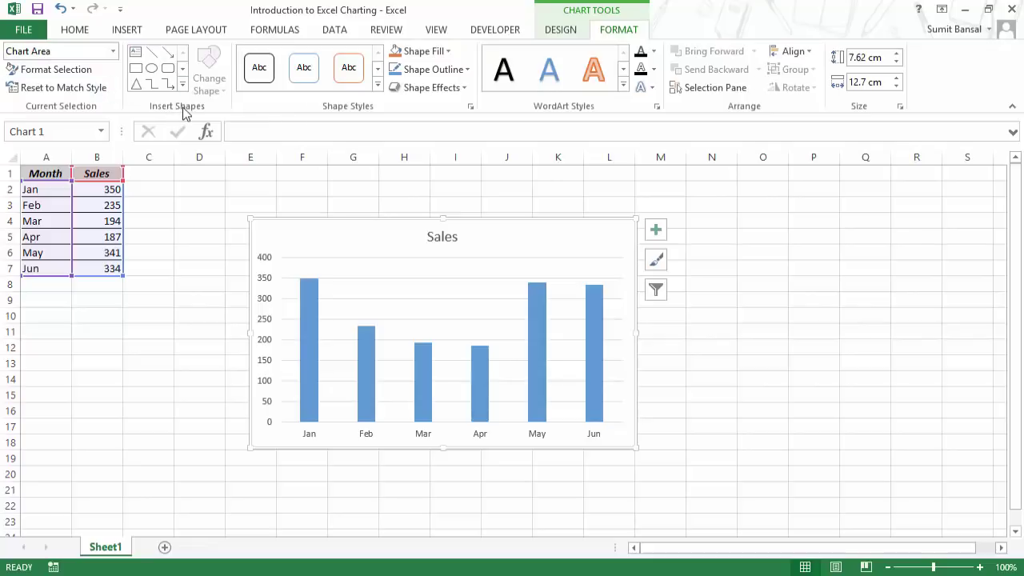
click(561, 32)
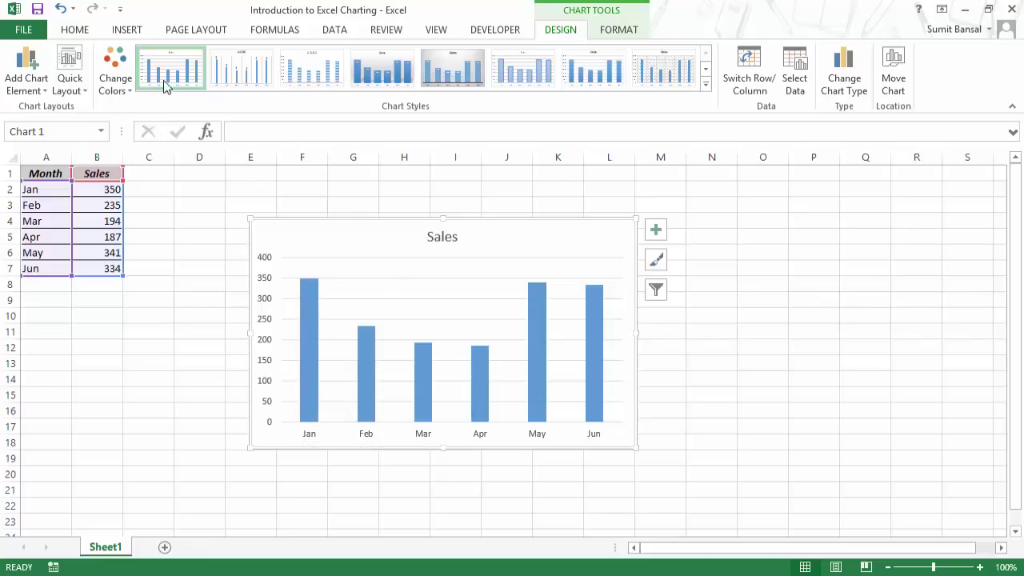
click(128, 28)
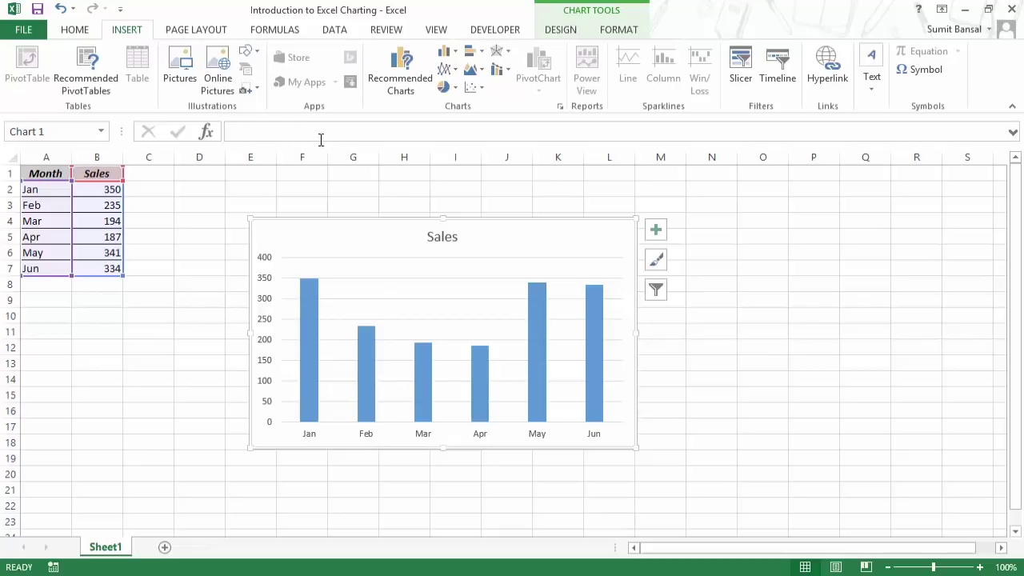
click(446, 51)
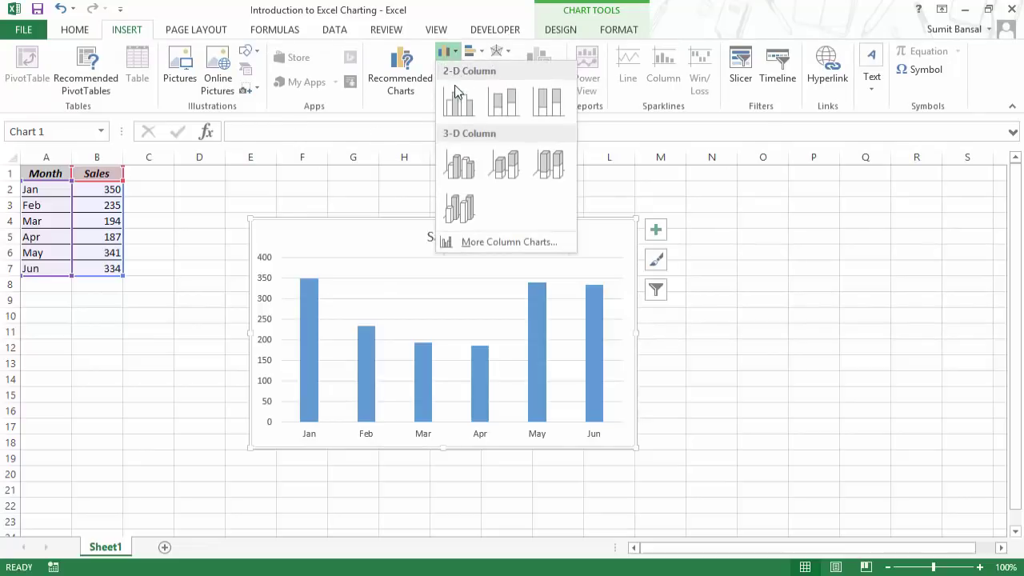
click(508, 108)
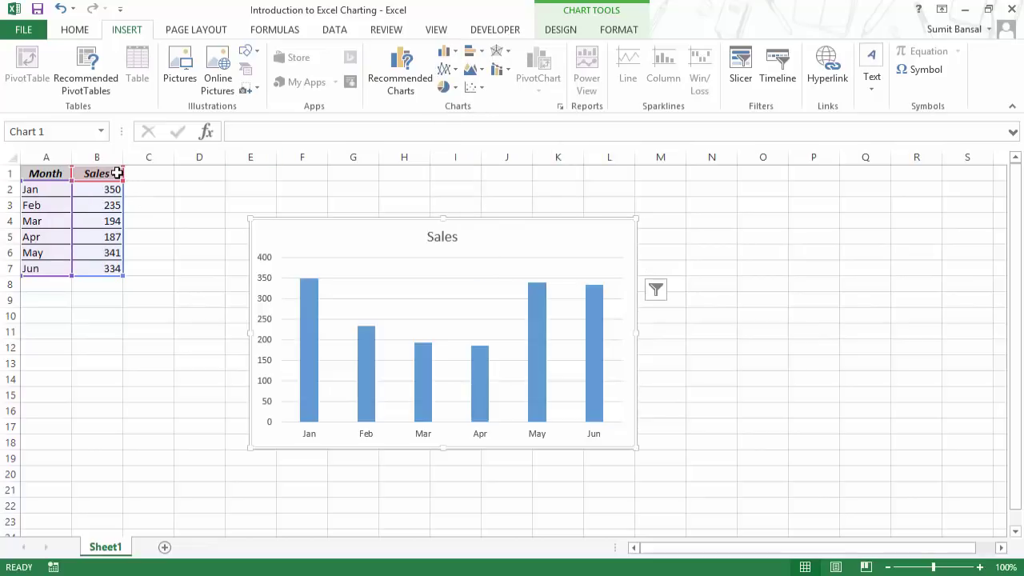
Change the sales column header in B1 to "Sales (2012".
double_click(119, 173)
text(())
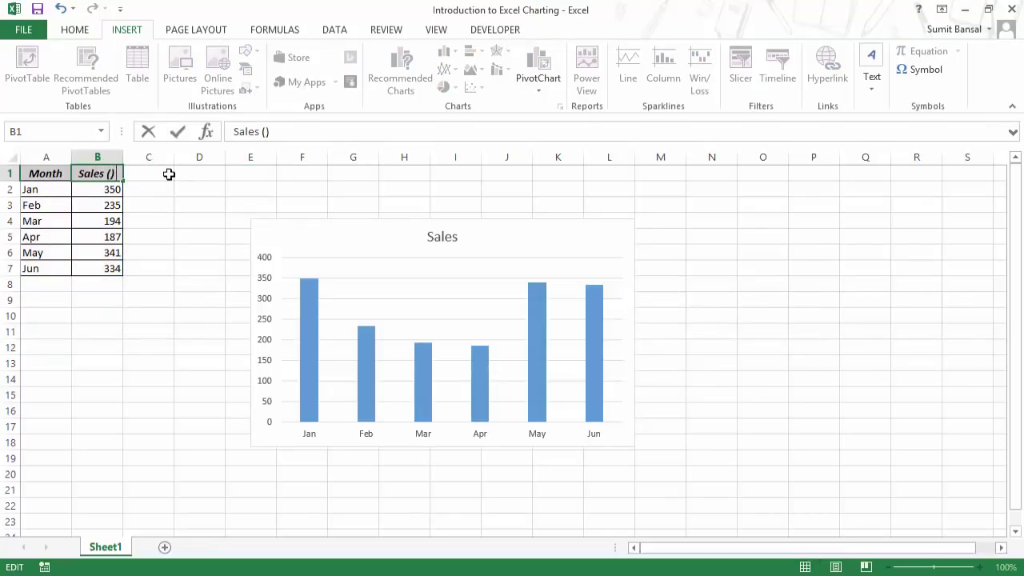
text(2012)
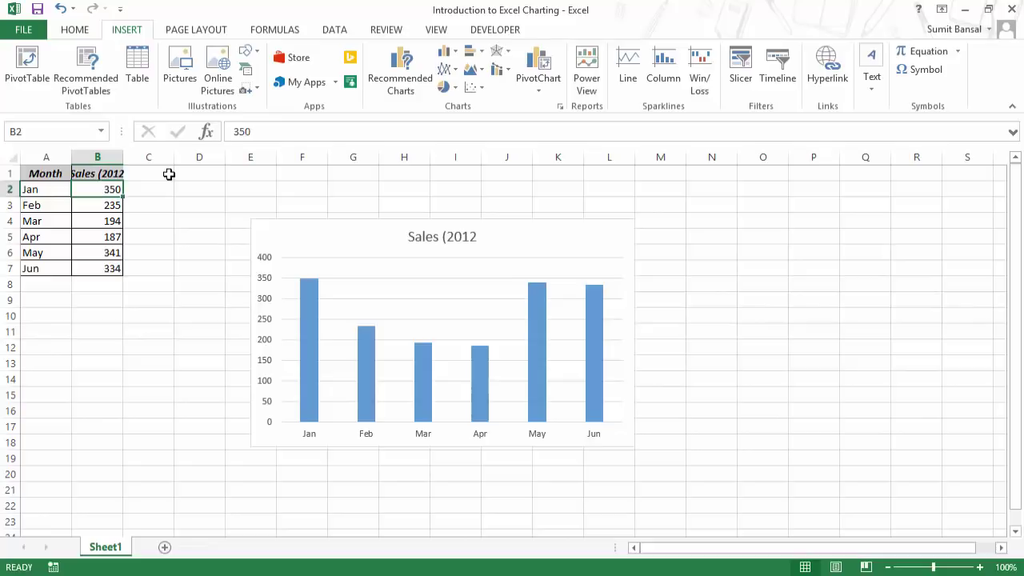
Copy the sales column B1:B7 into column C, starting at C1.
key(Up)
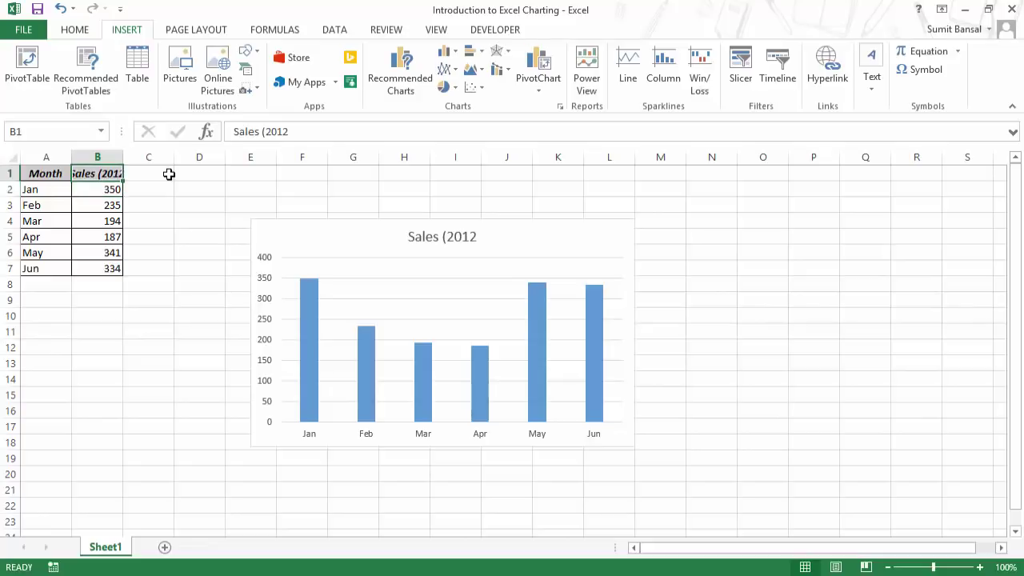
key(shift+Down)
key(shift+Down)
key(shift+Down)
key(shift+Down)
key(shift+Down)
key(shift+Down)
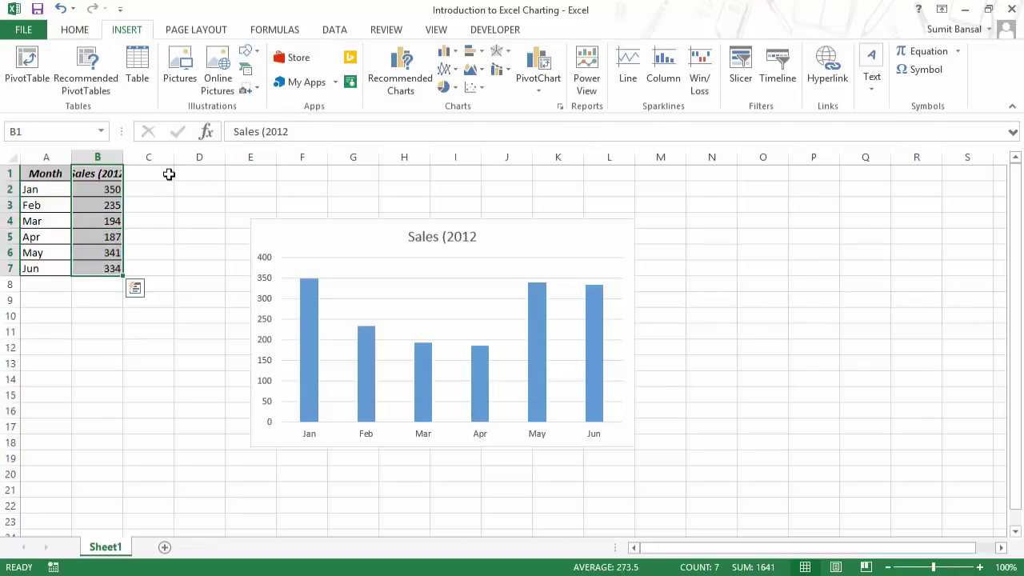
key(ctrl+c)
click(169, 173)
key(ctrl+v)
Fill C2:C7 with random numbers using the formula =RANDBETWEEN(100,500).
key(Down)
key(shift+Down)
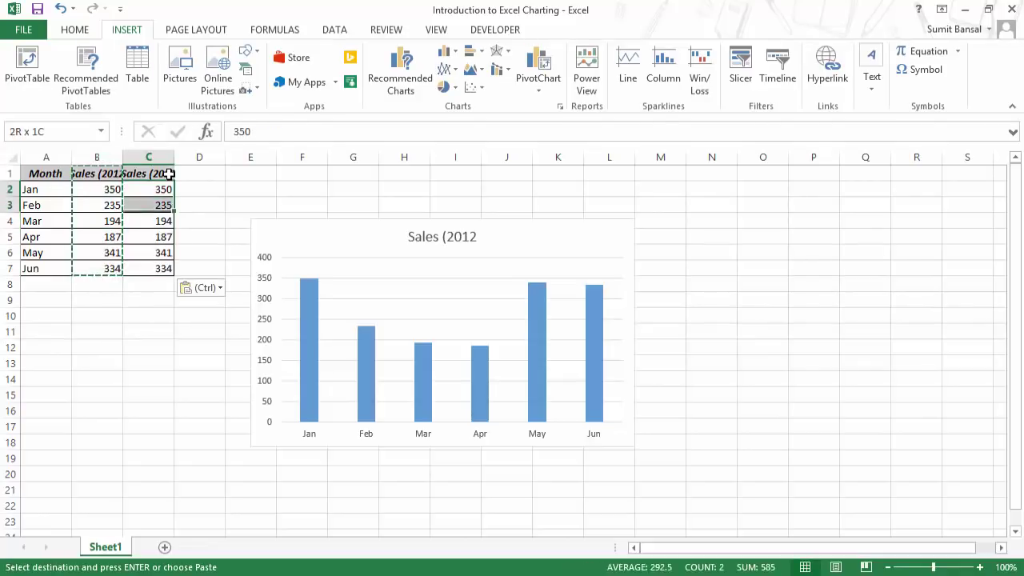
key(shift+Down)
key(shift+Down)
key(shift+Down)
key(shift+Down)
text(=ran)
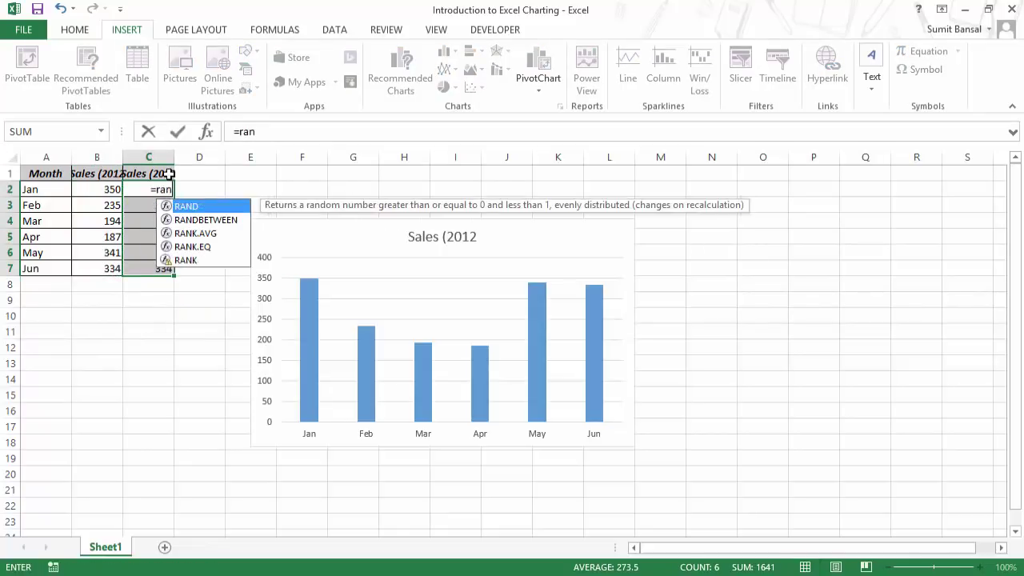
text(dbetw)
key(Tab)
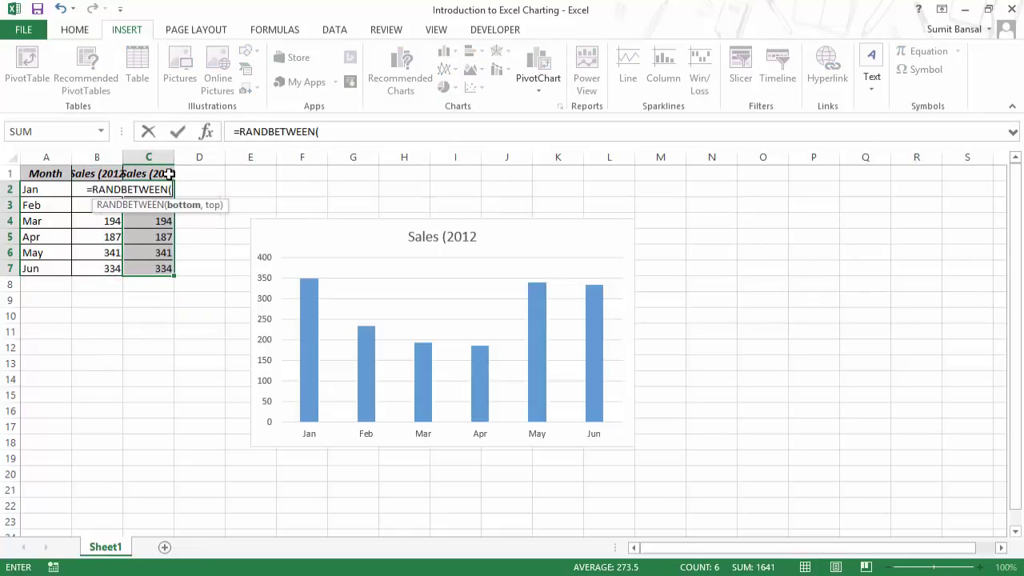
text(100,5)
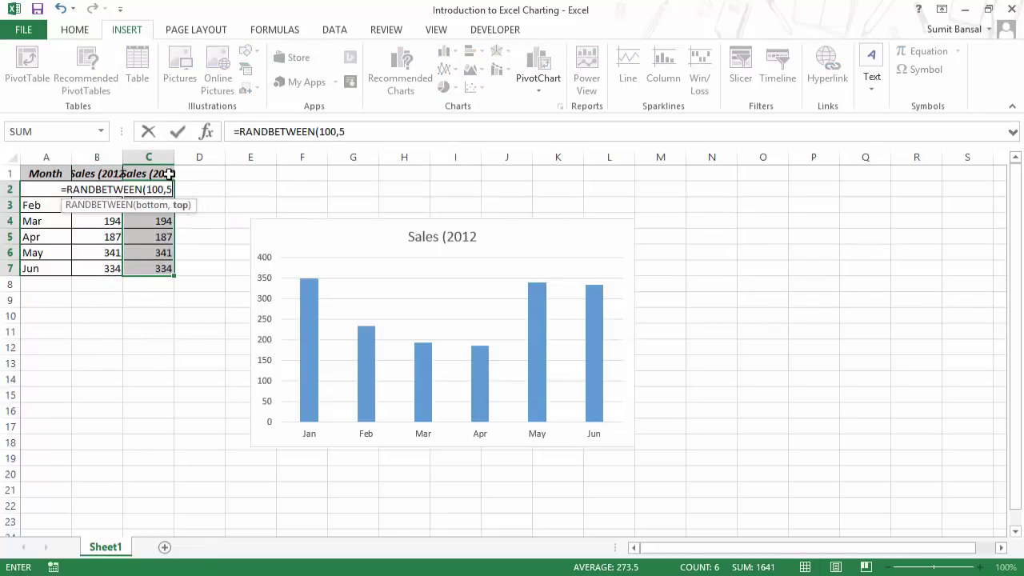
text(00))
key(ctrl+Return)
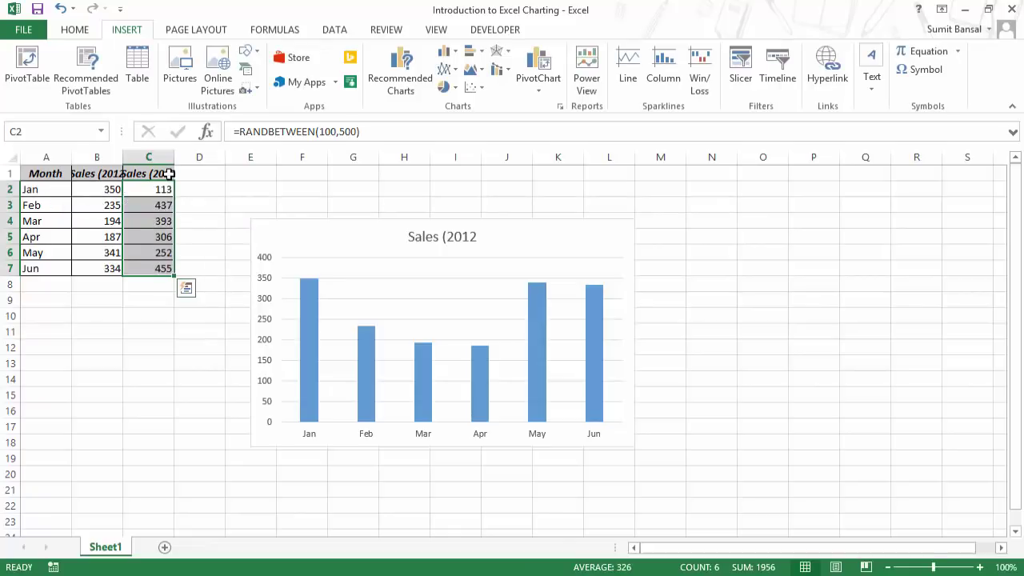
Convert the random number formulas in C2:C7 to fixed values with Paste Special.
key(ctrl+c)
key(ctrl+alt+v)
key(v)
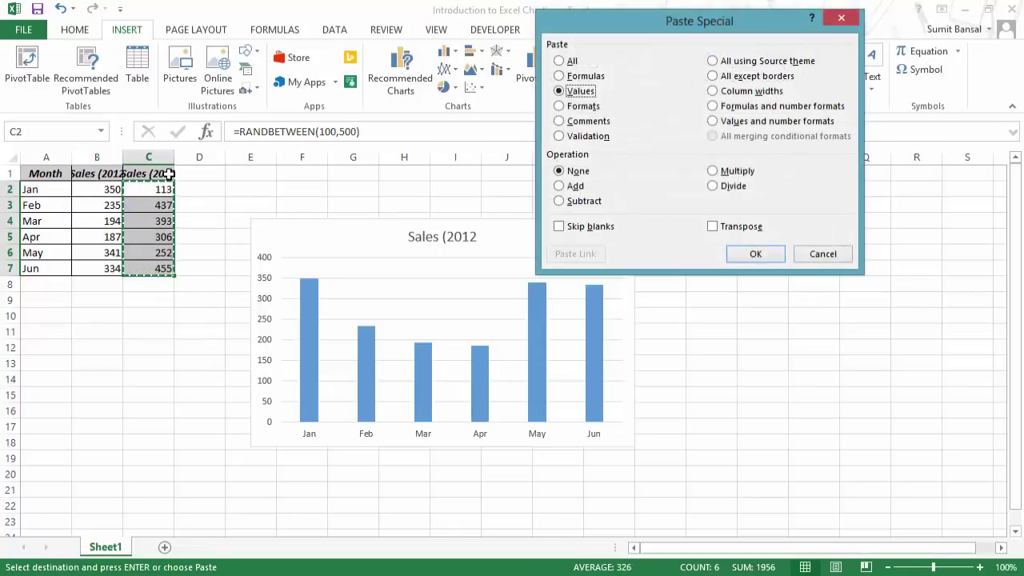
key(Return)
key(Escape)
Preview a 2-D stacked column chart of A1:C7 without inserting it.
drag(48, 173, 160, 268)
click(446, 51)
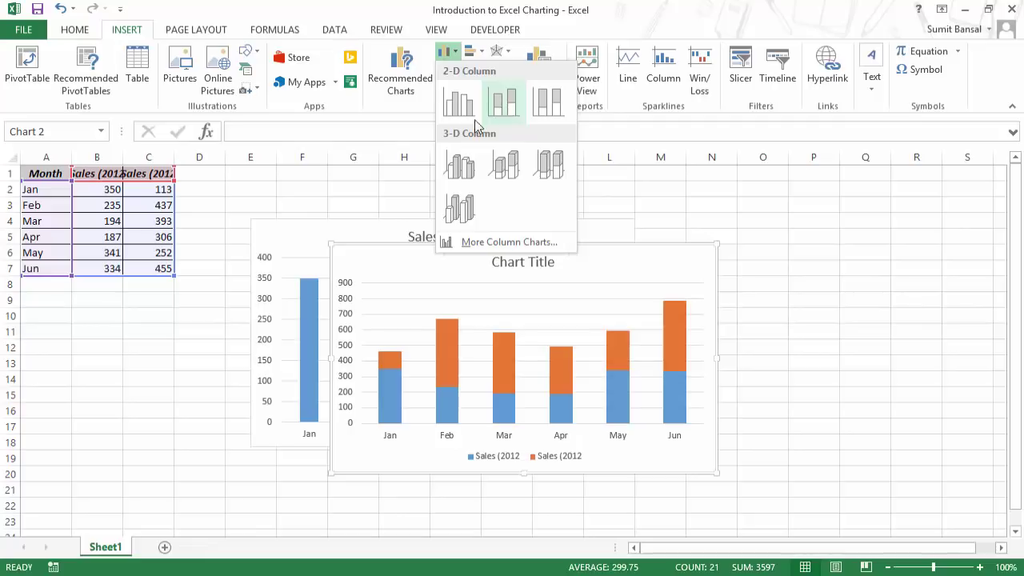
click(165, 173)
Change the header of the second sales column in C1 to "Sales (2013".
double_click(168, 173)
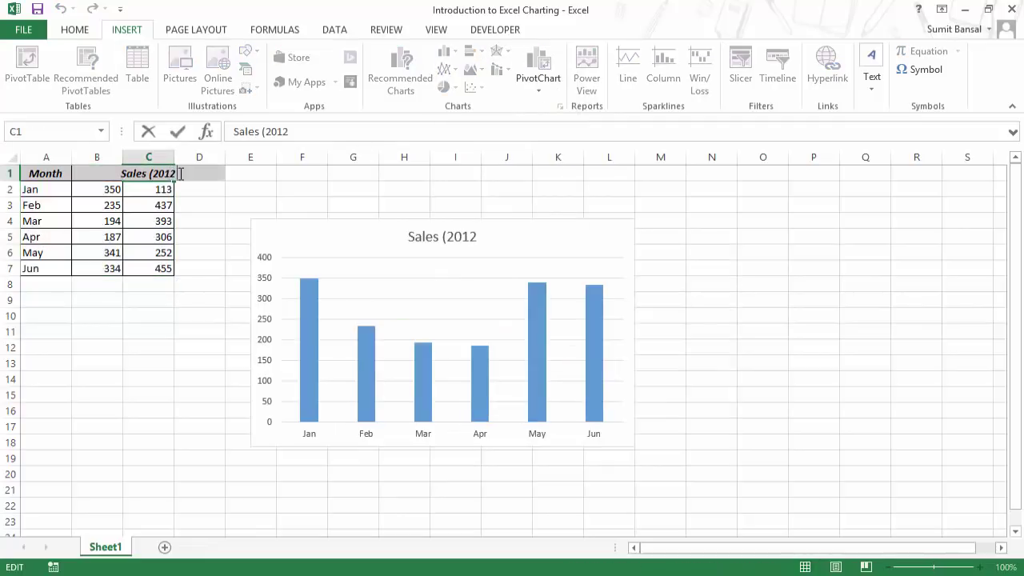
key(BackSpace)
text(3)
key(Return)
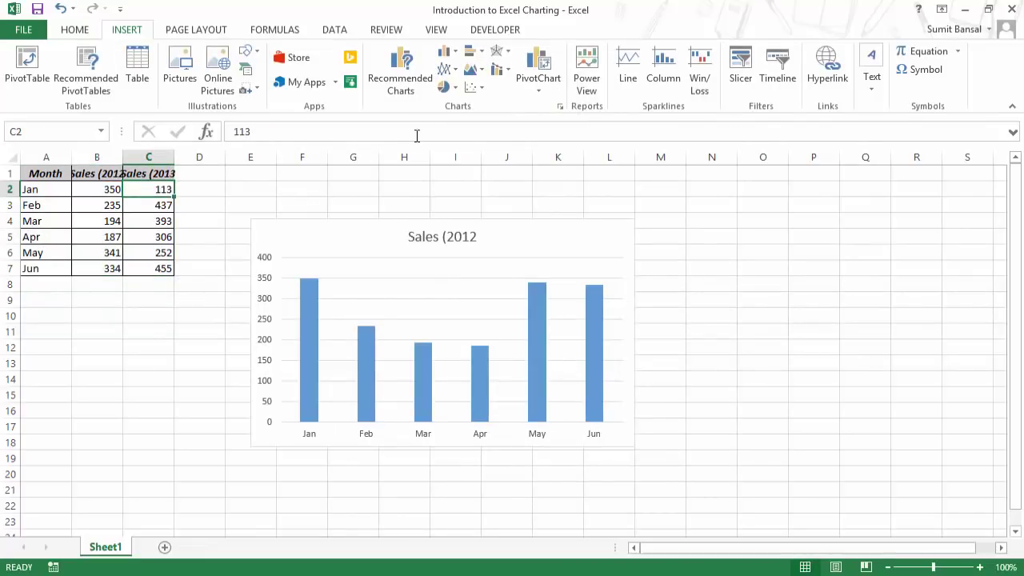
Clear all contents and formatting from the second sales column, C1:C7.
drag(147, 171, 148, 262)
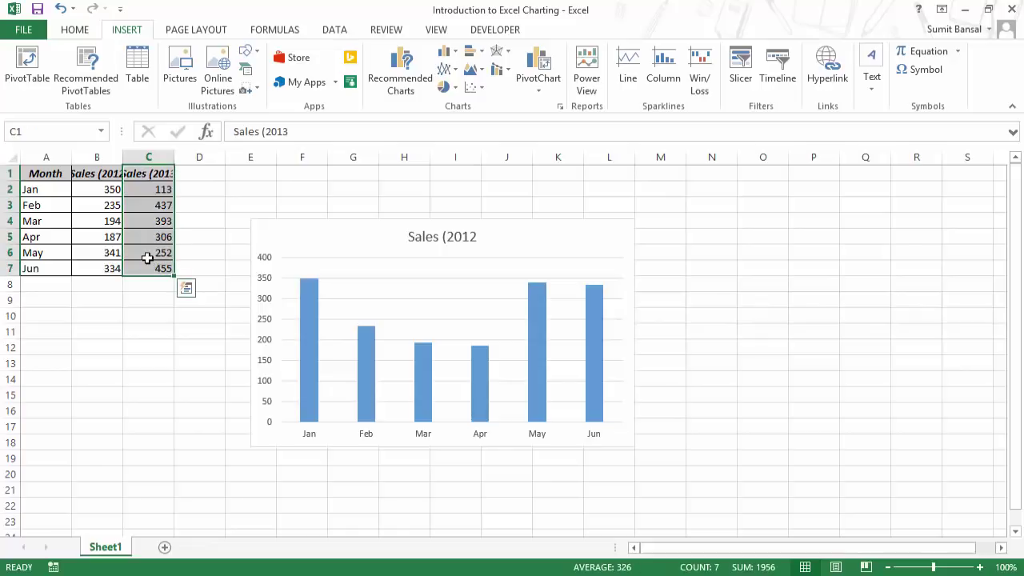
key(alt)
key(h)
key(e)
key(a)
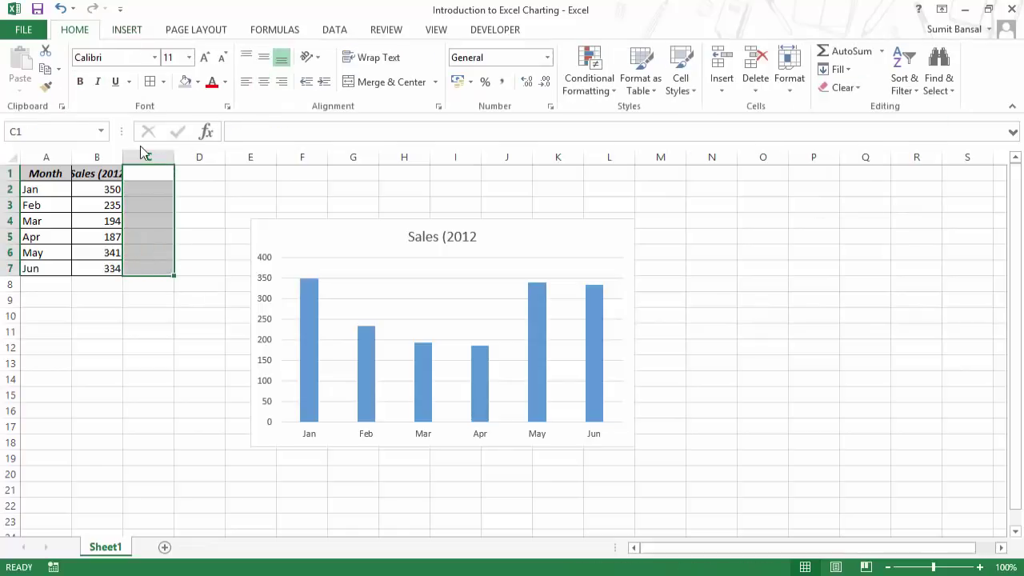
Widen column B so that the sales header fits.
drag(123, 155, 142, 155)
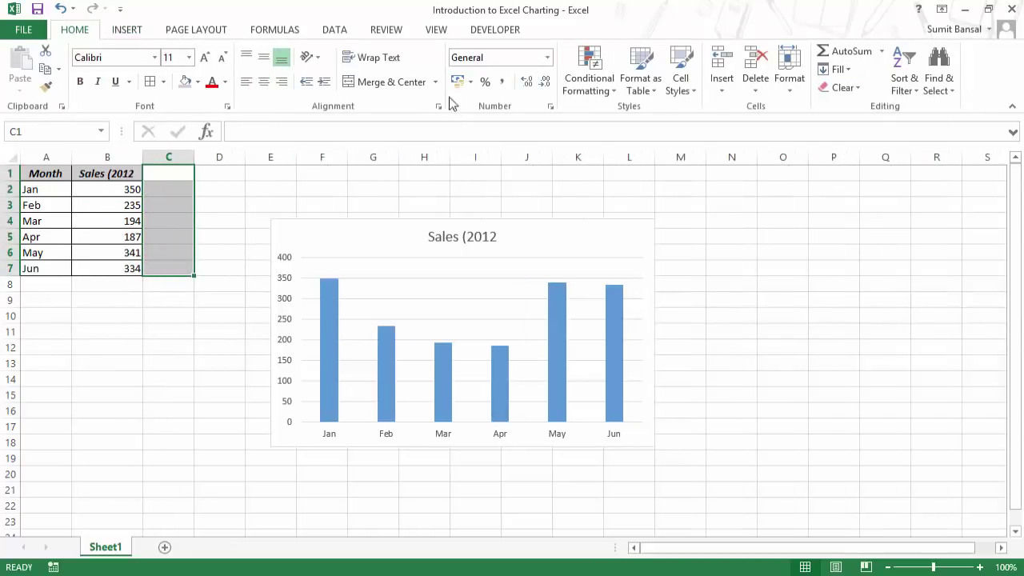
Preview the column and line chart types for A1:B7 without inserting a chart.
drag(45, 173, 103, 265)
click(136, 30)
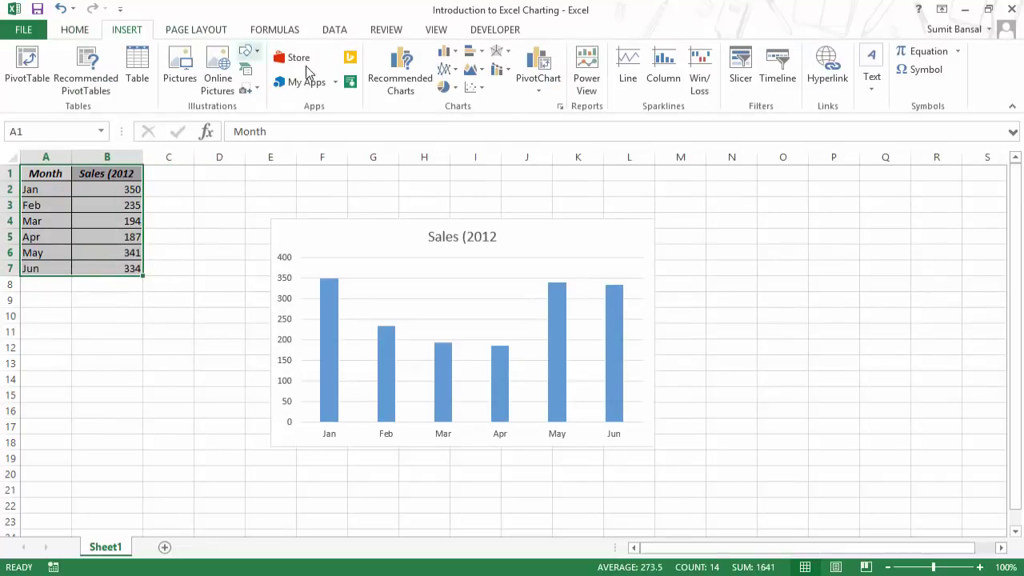
click(446, 51)
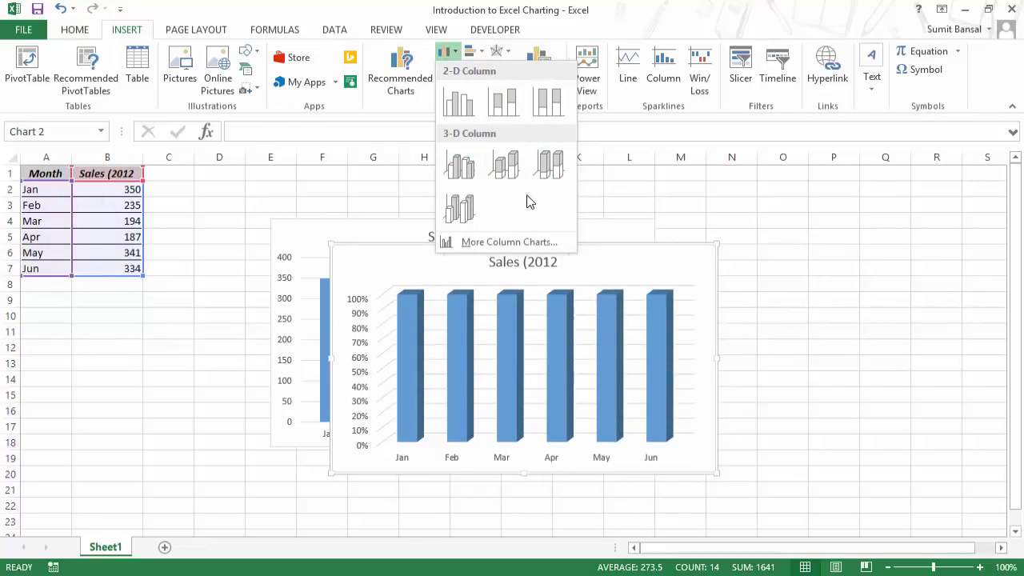
click(449, 55)
click(454, 71)
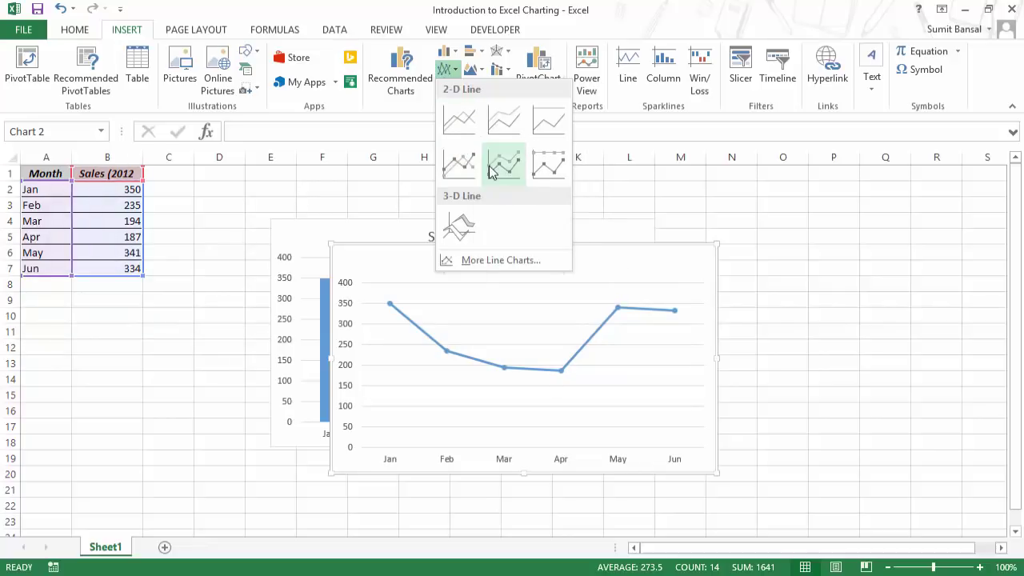
click(455, 71)
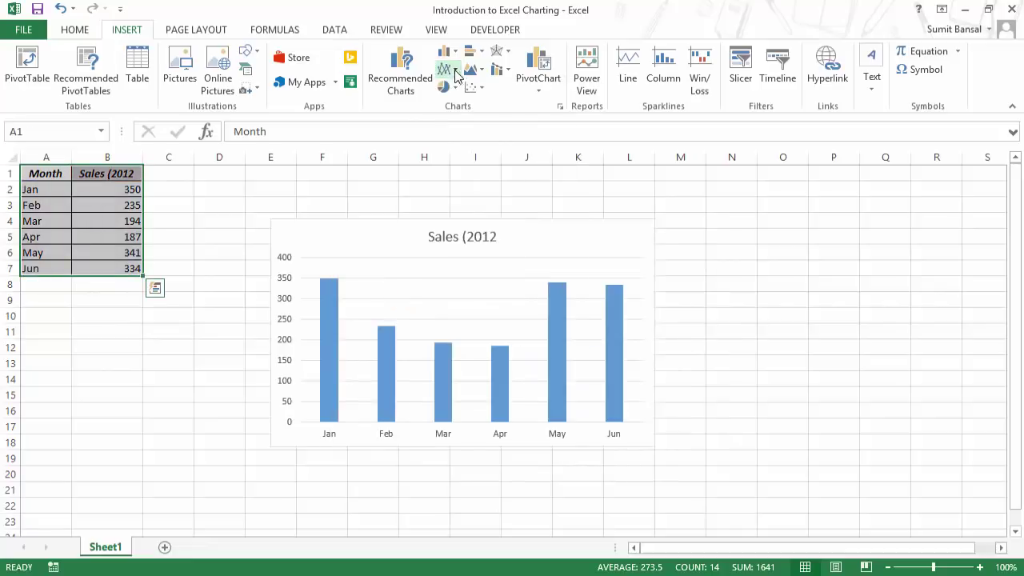
Insert a 2-D Pie of Pie chart from A1:B7 and arrange it beside the column chart, with the column chart below the data.
click(457, 90)
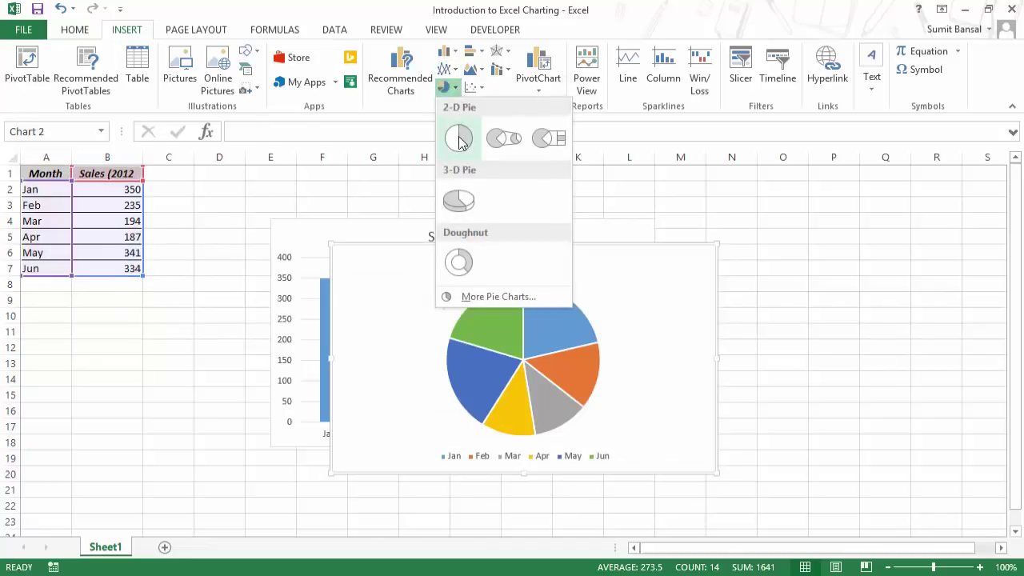
click(509, 143)
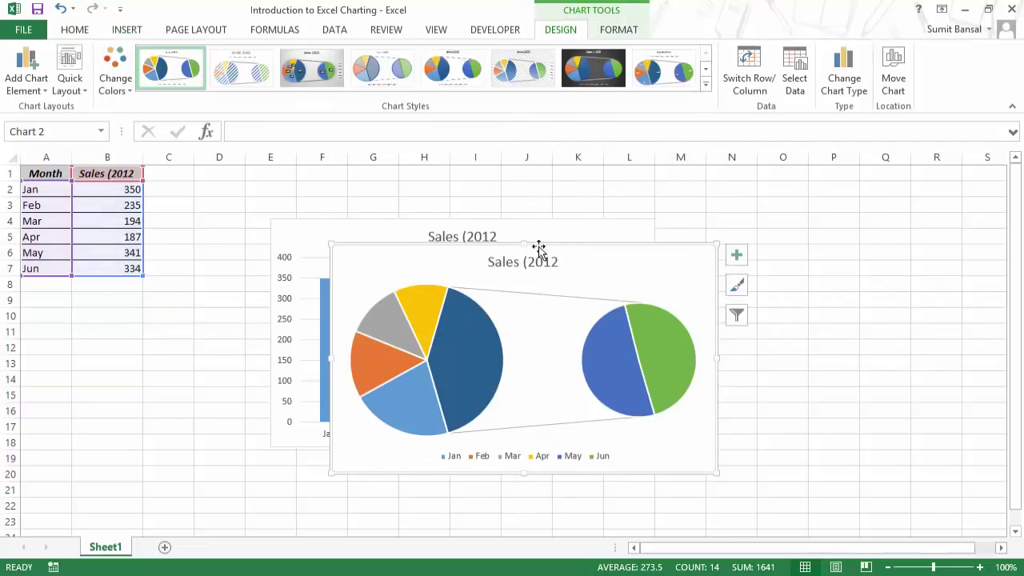
drag(555, 242, 728, 232)
drag(424, 252, 200, 329)
click(589, 221)
drag(589, 221, 515, 203)
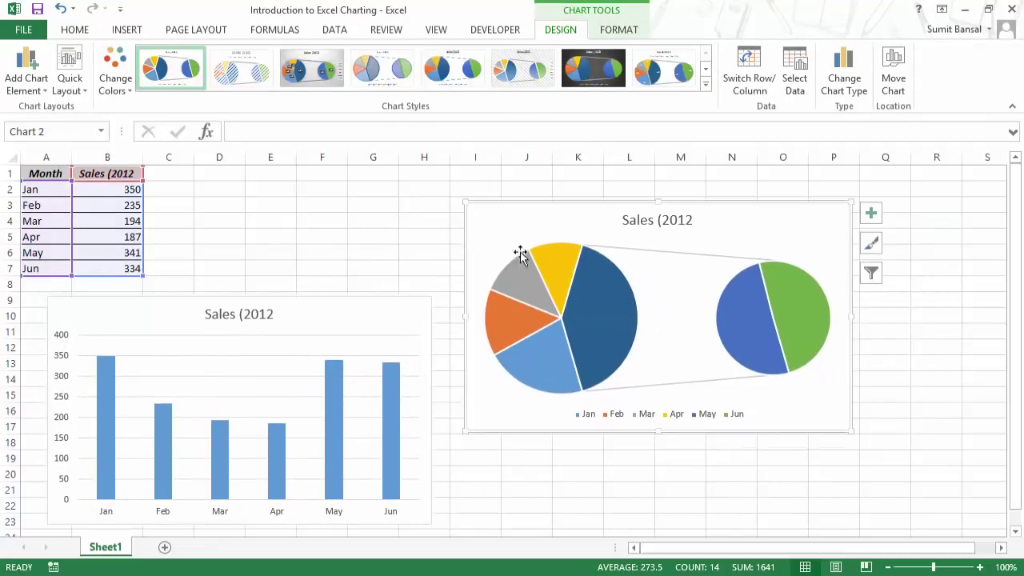
Examine the main and secondary pies of the Pie of Pie chart, and delete that chart.
mouse_move(640, 298)
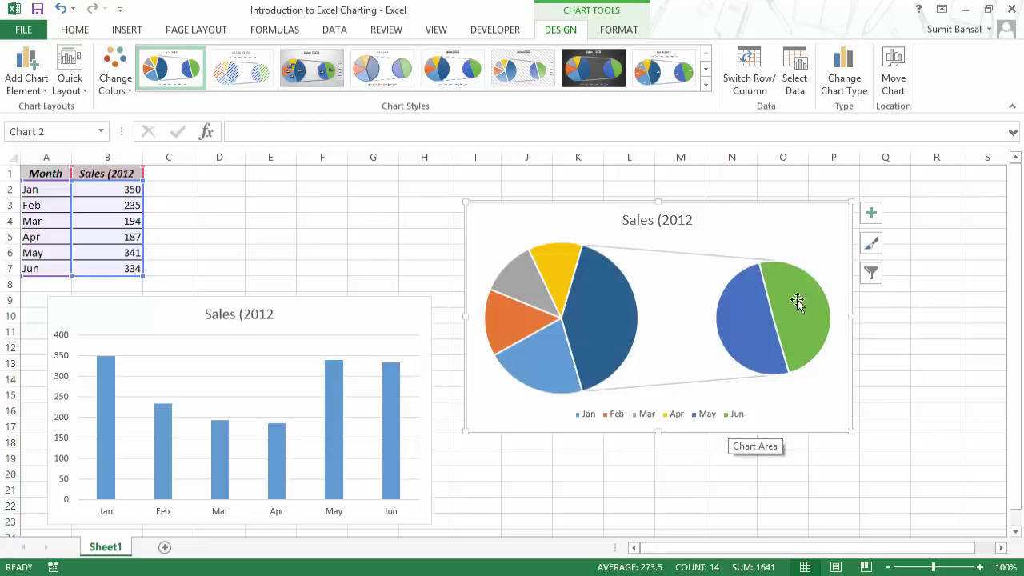
mouse_move(774, 312)
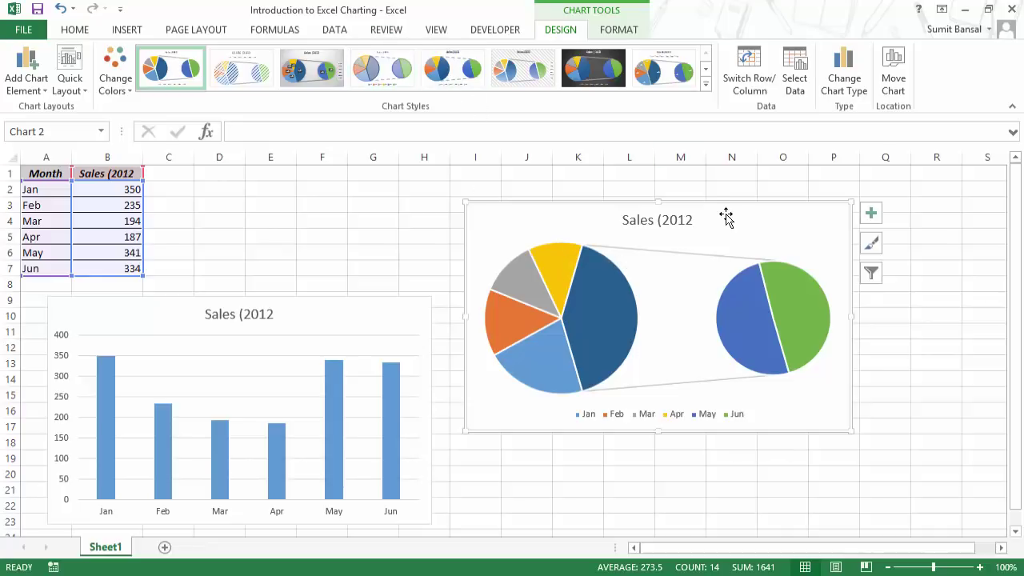
key(Delete)
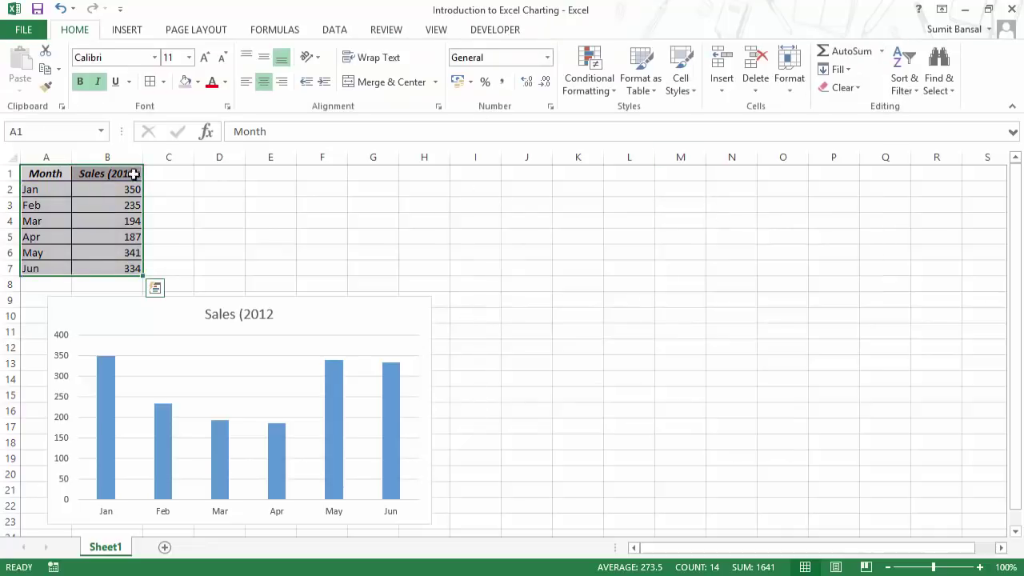
Preview the pie and bar chart types for A1:B7 without inserting a chart.
click(141, 30)
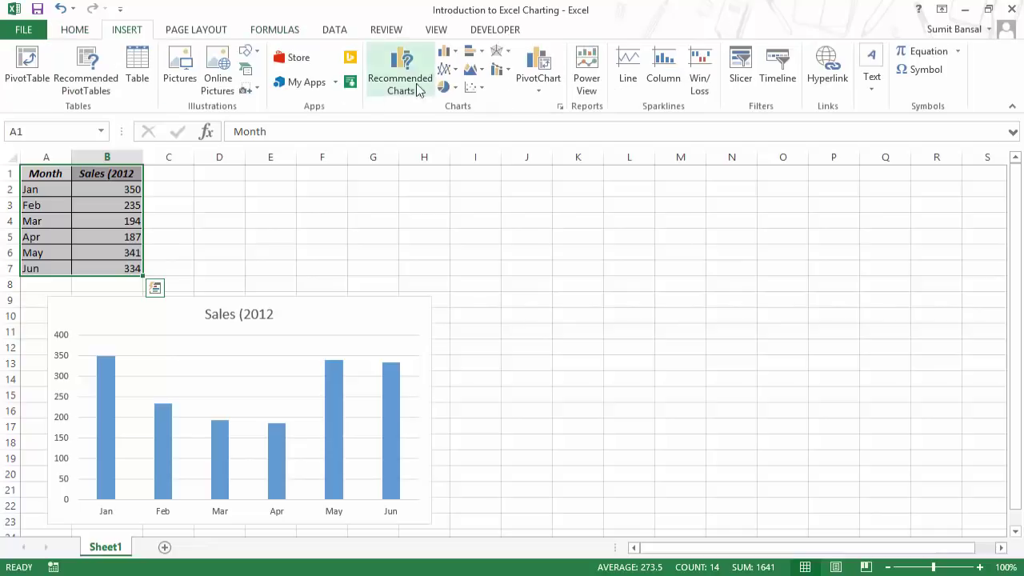
click(446, 87)
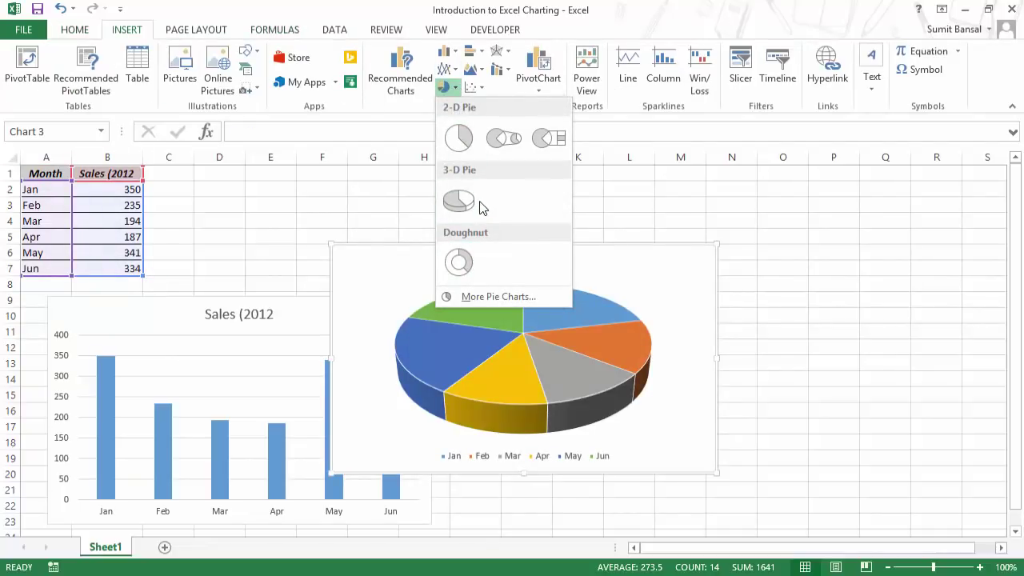
click(477, 54)
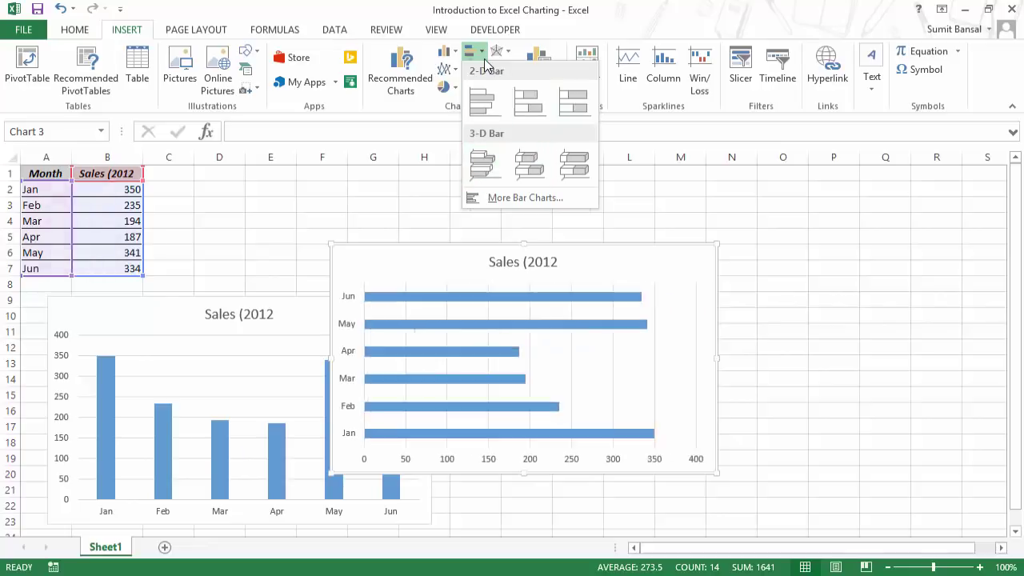
key(Escape)
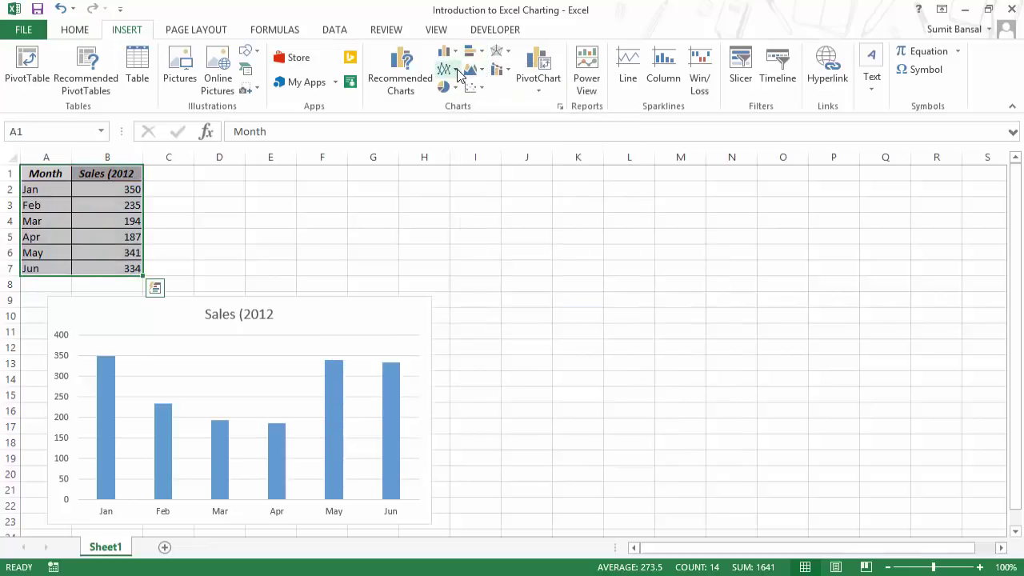
Preview the area and scatter chart types for A1:B7, including 3-D Area and Scatter with Straight Lines.
click(456, 69)
click(482, 69)
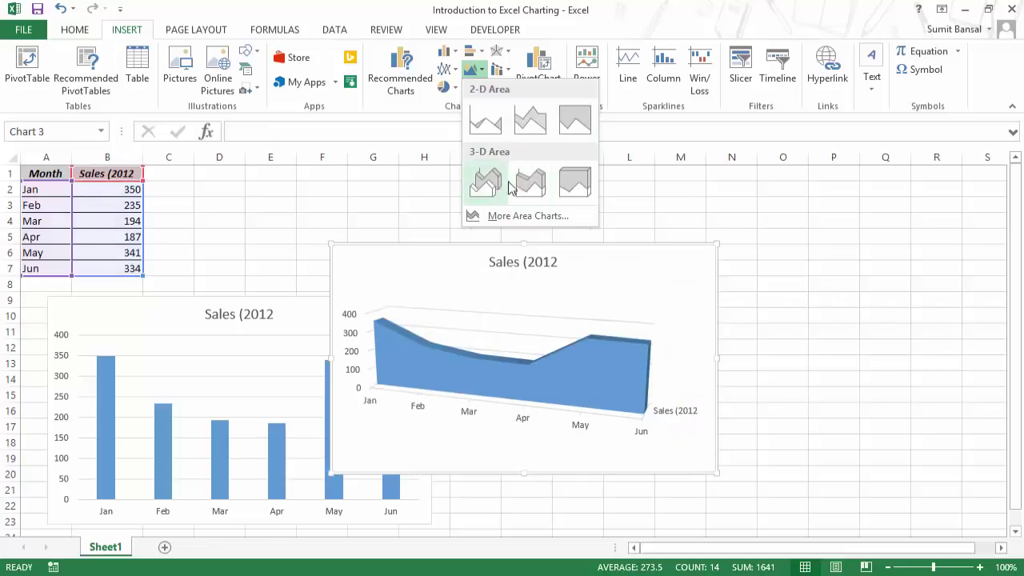
click(480, 88)
click(481, 89)
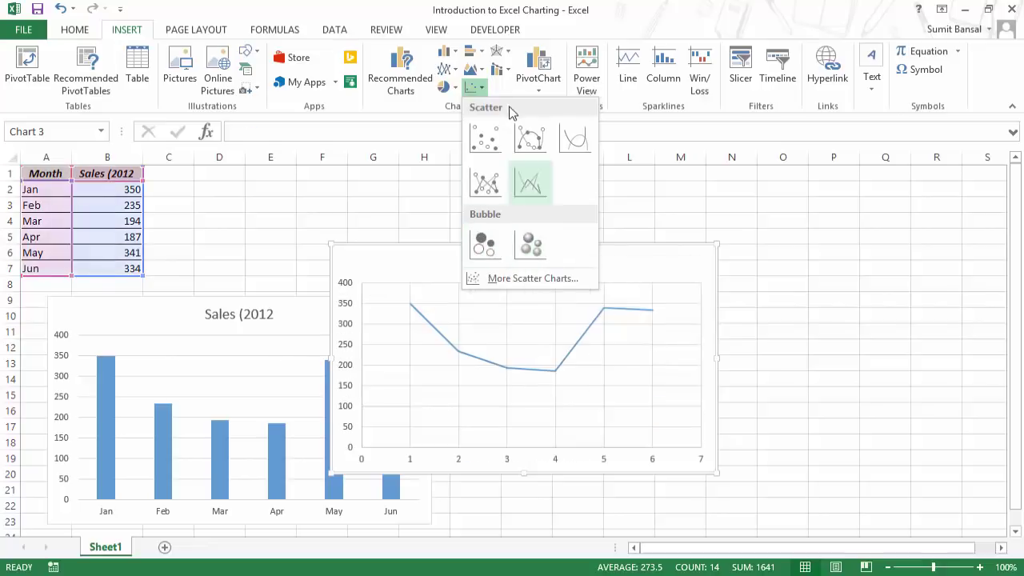
Review the available stock, surface, radar and combo chart types without inserting a chart.
click(503, 54)
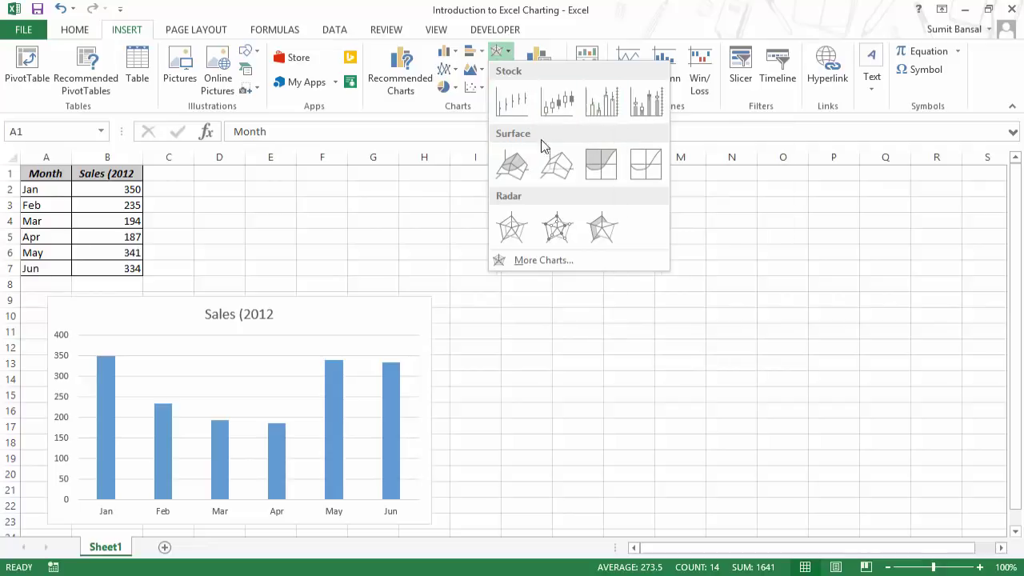
click(509, 56)
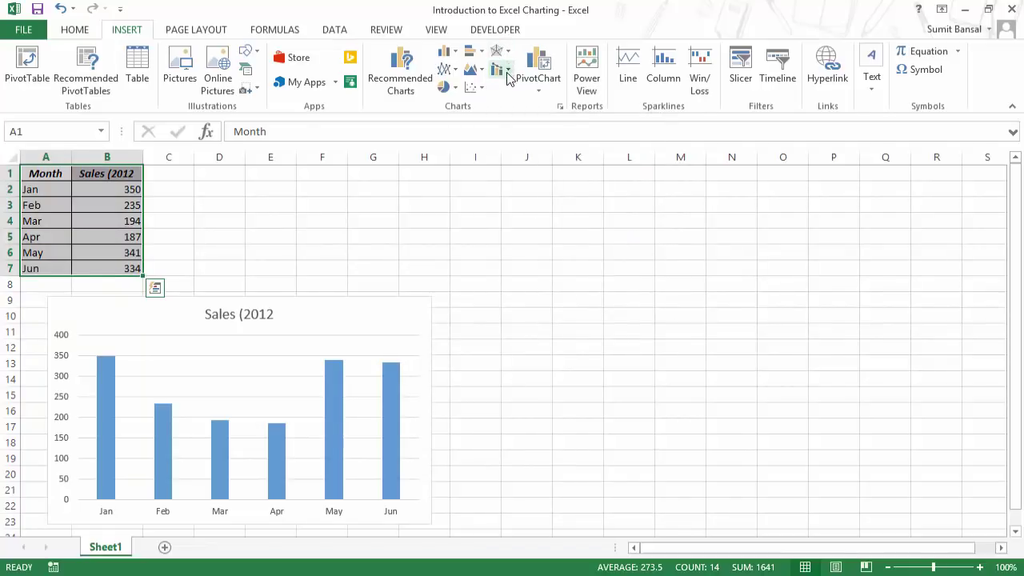
click(506, 72)
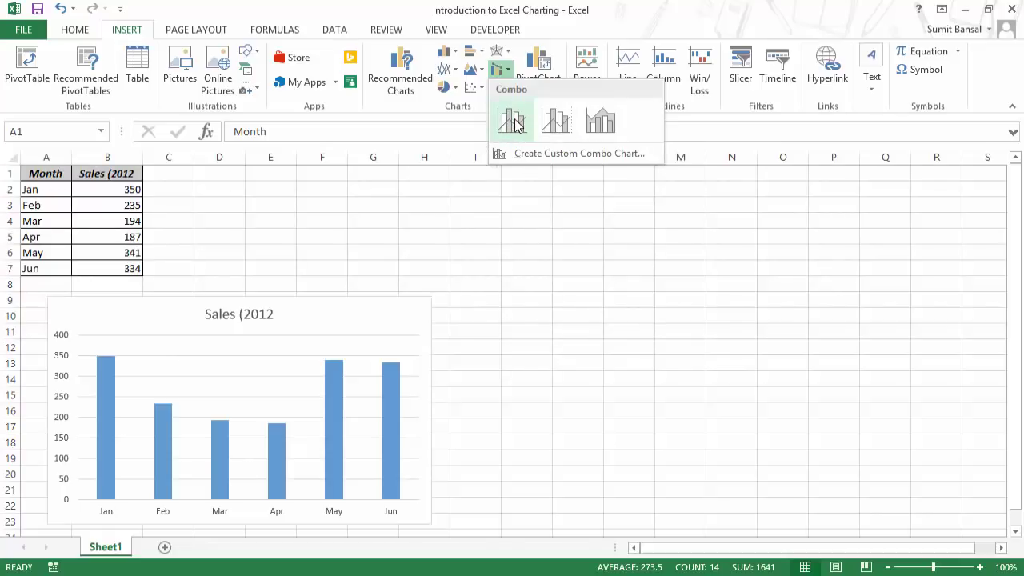
click(579, 217)
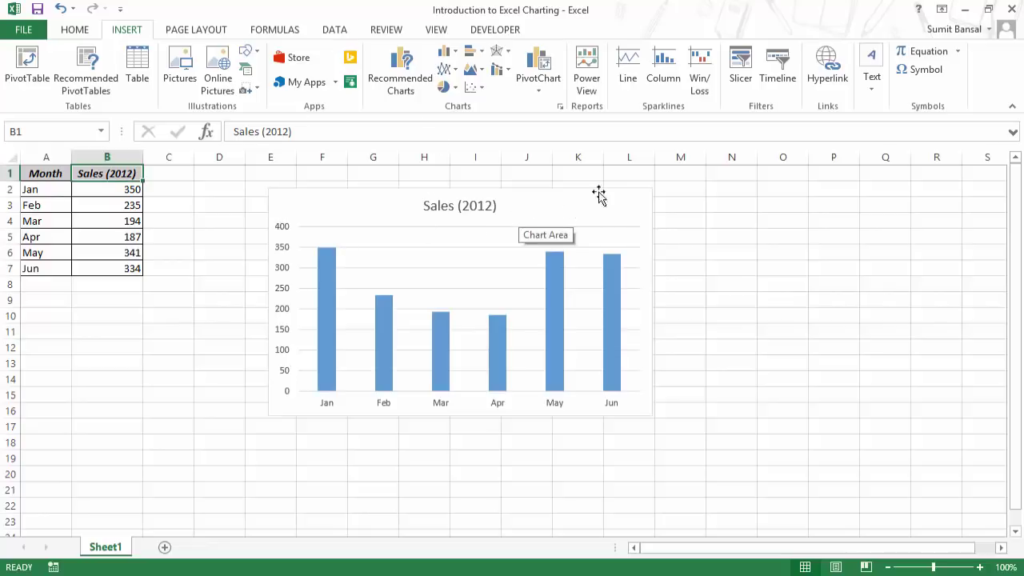
Move and resize the Sales (2012) column chart to cover about E5 to M15.
click(525, 192)
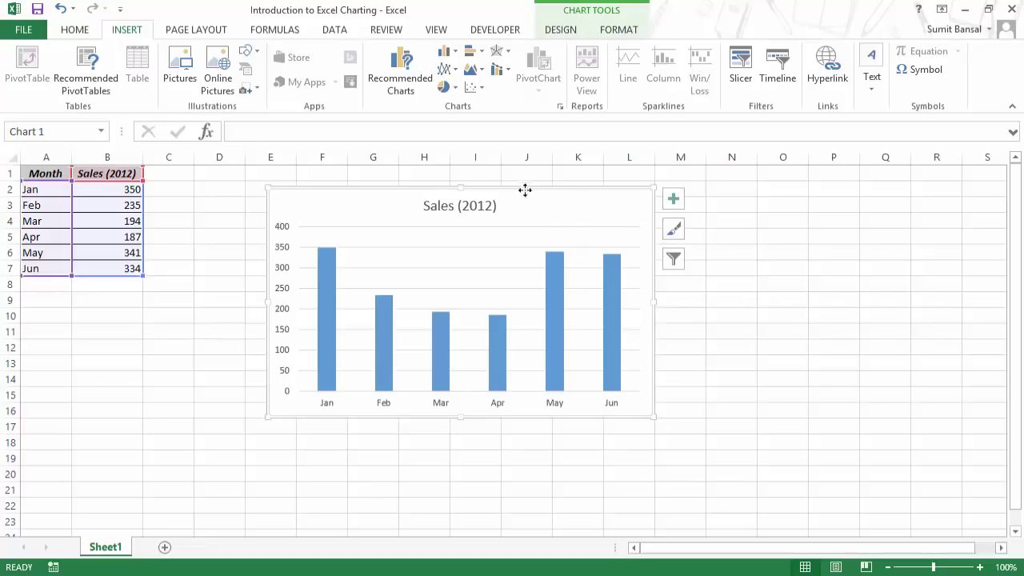
drag(525, 191, 541, 221)
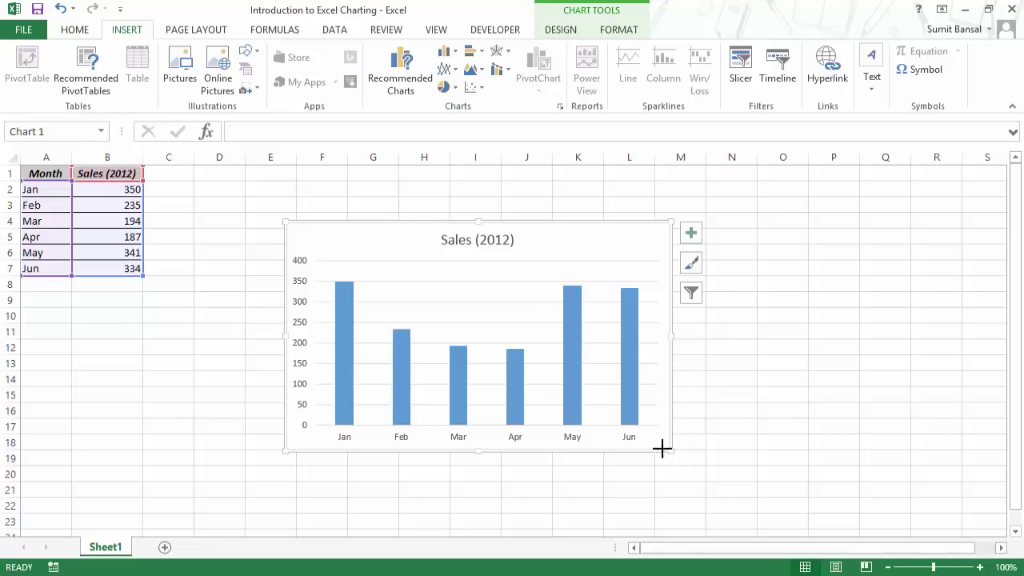
drag(661, 448, 498, 373)
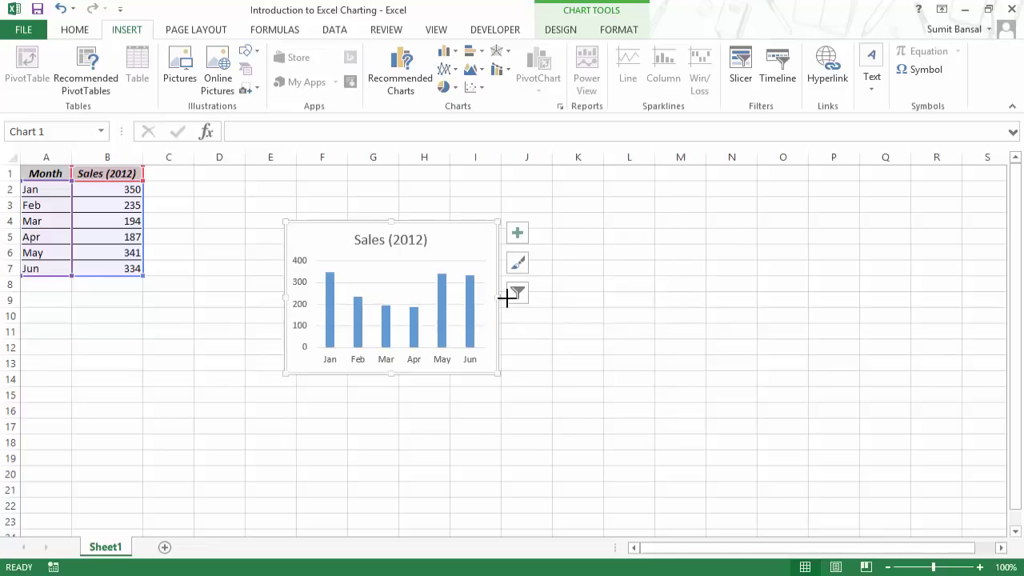
drag(506, 297, 692, 298)
drag(488, 374, 490, 404)
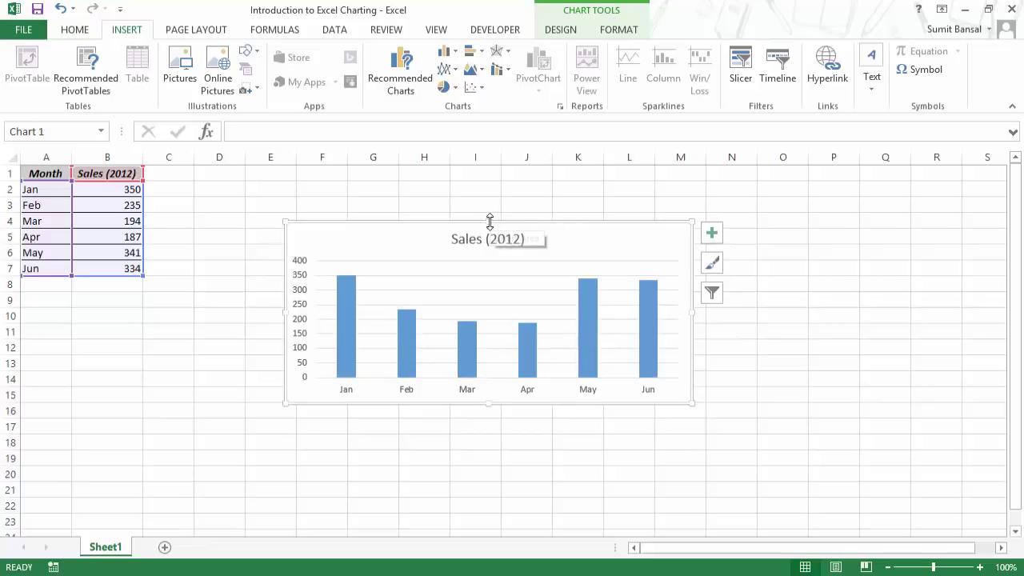
drag(487, 222, 487, 228)
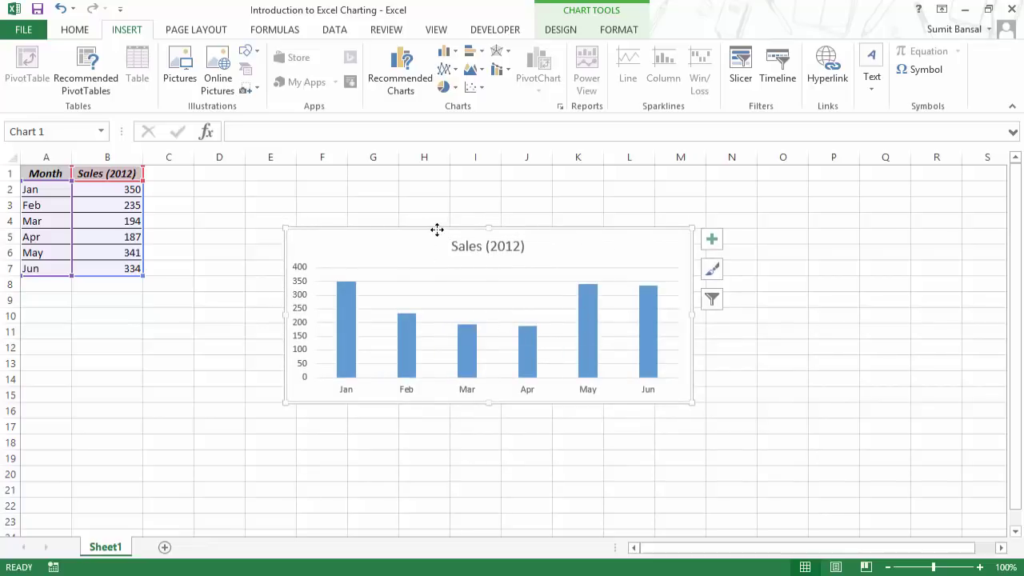
Paste a copy of the column chart at Q10, placed beside the original, and delete that copy.
click(884, 315)
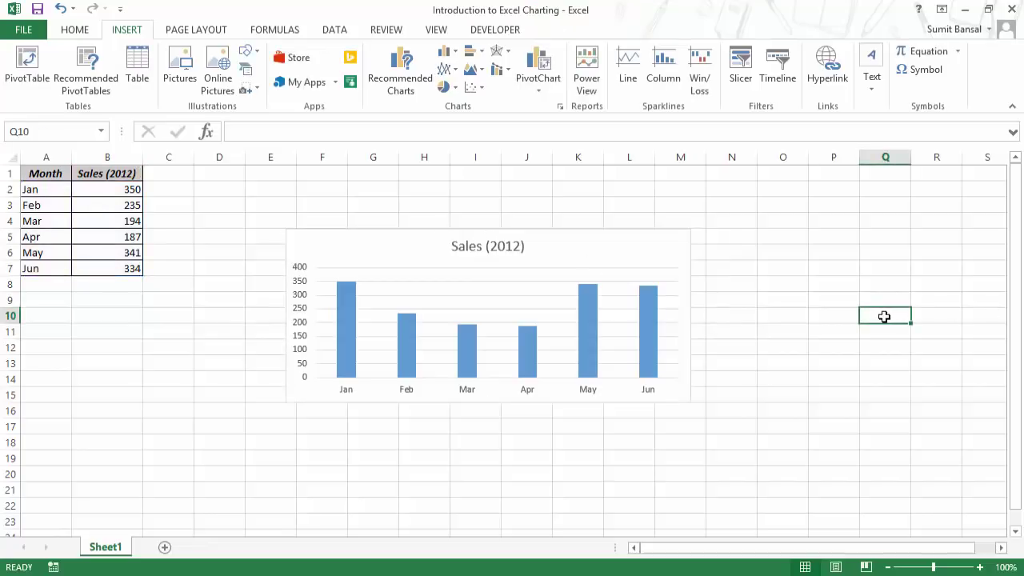
key(ctrl+v)
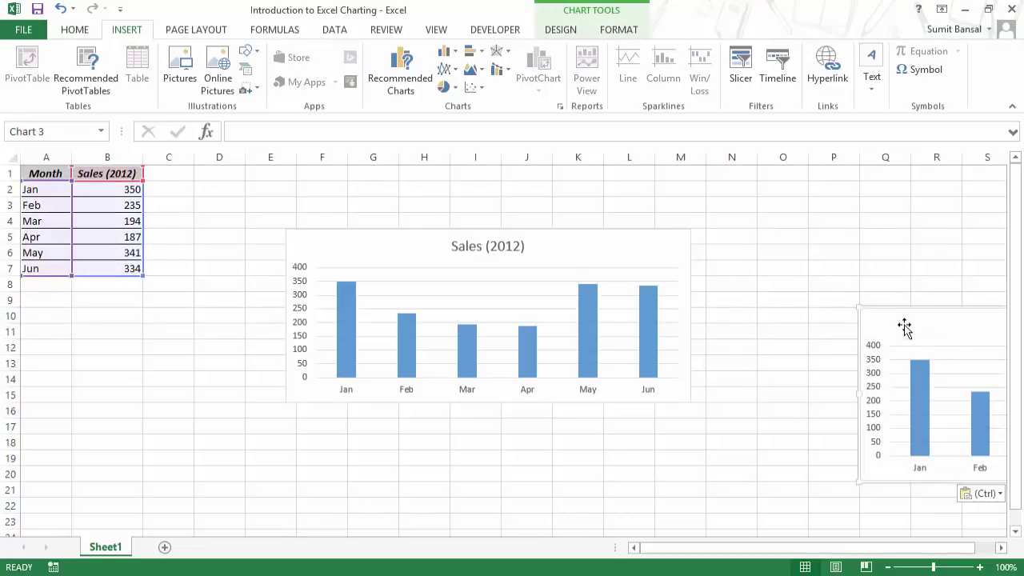
drag(890, 309, 756, 232)
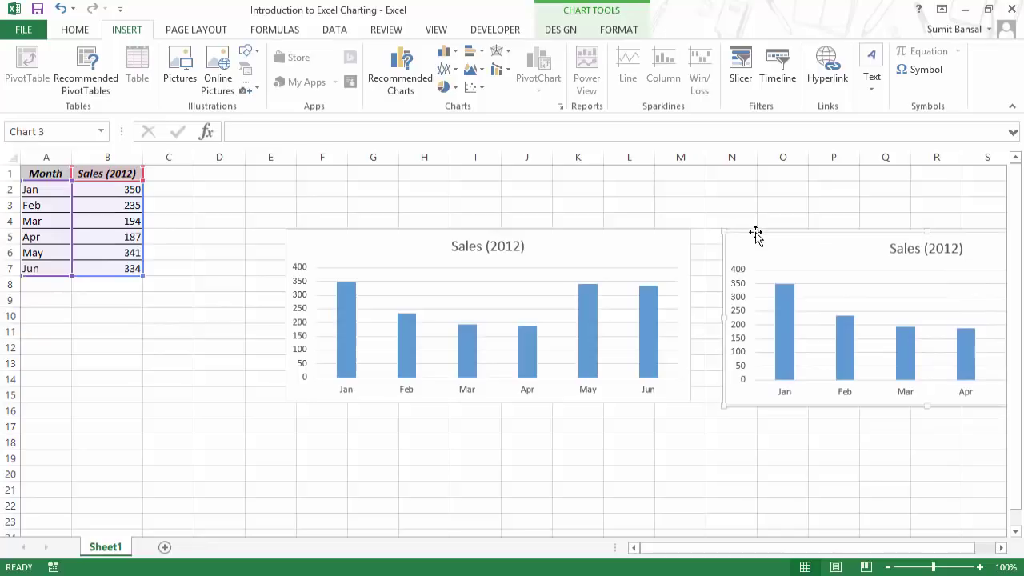
key(Delete)
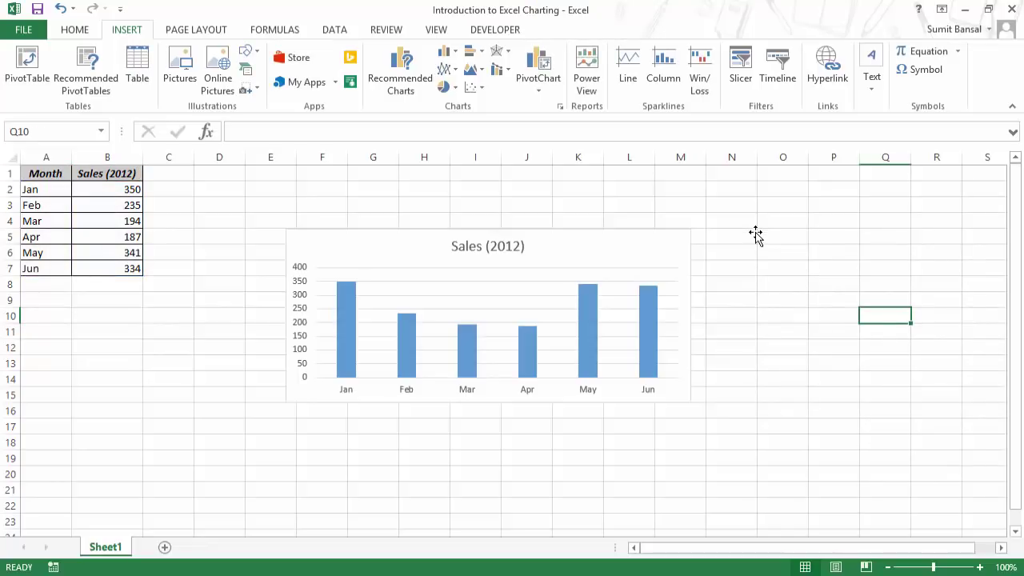
Delete the Sales (2012) column chart and undo the deletion.
click(542, 230)
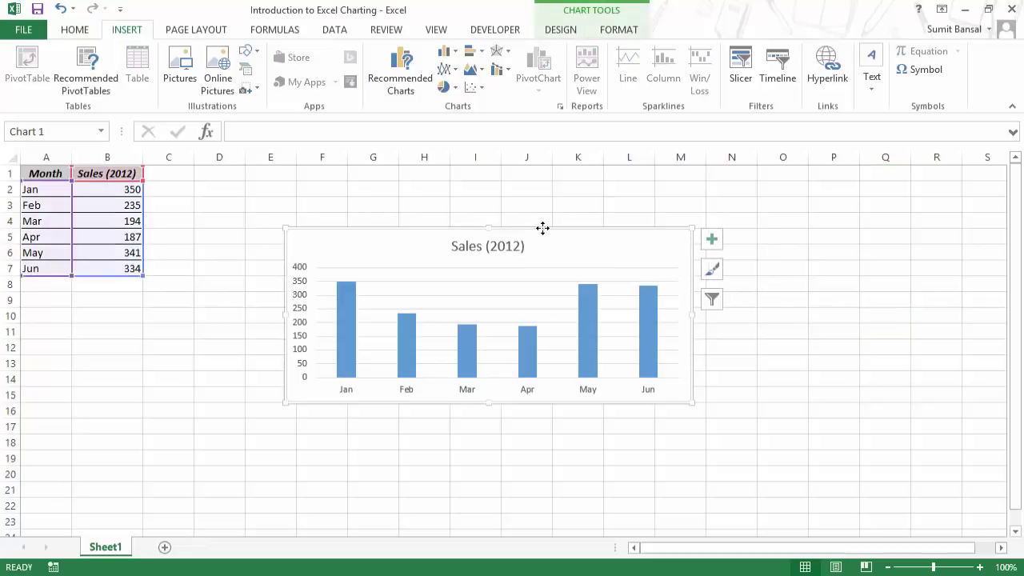
key(Delete)
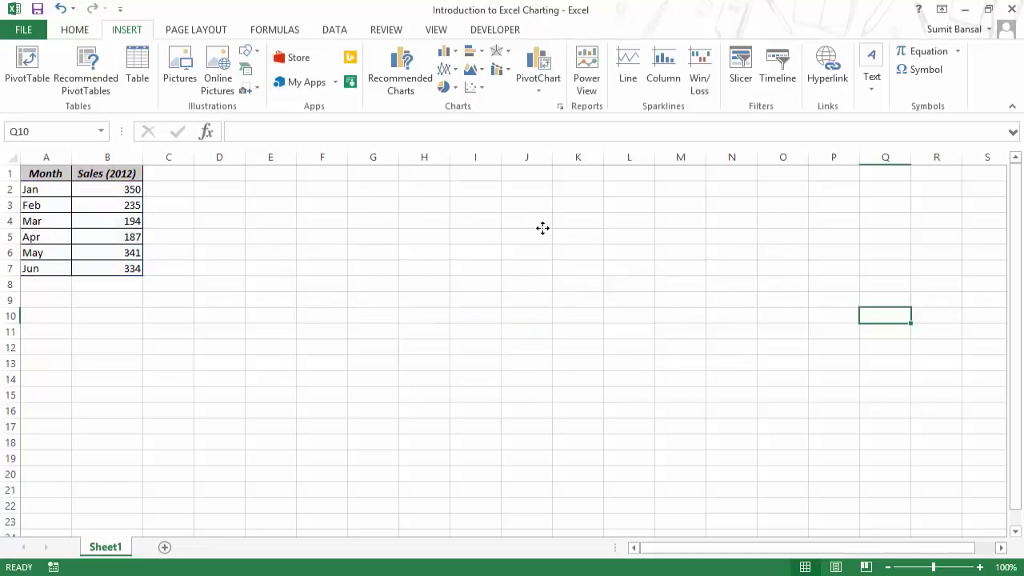
key(ctrl+z)
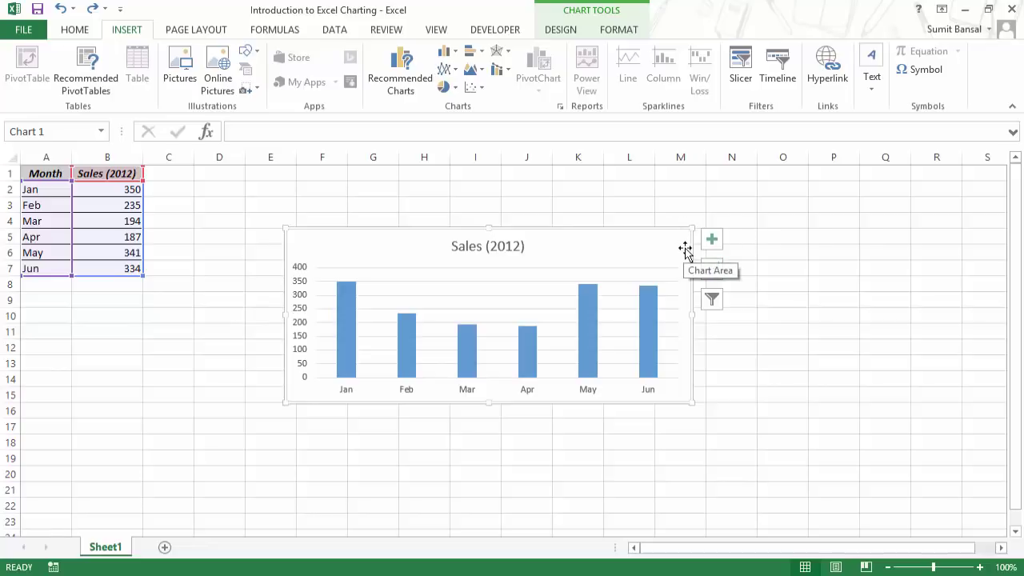
Review the chart element options for axes, axis titles, chart title, data labels, legend and lines without changing the chart.
click(563, 32)
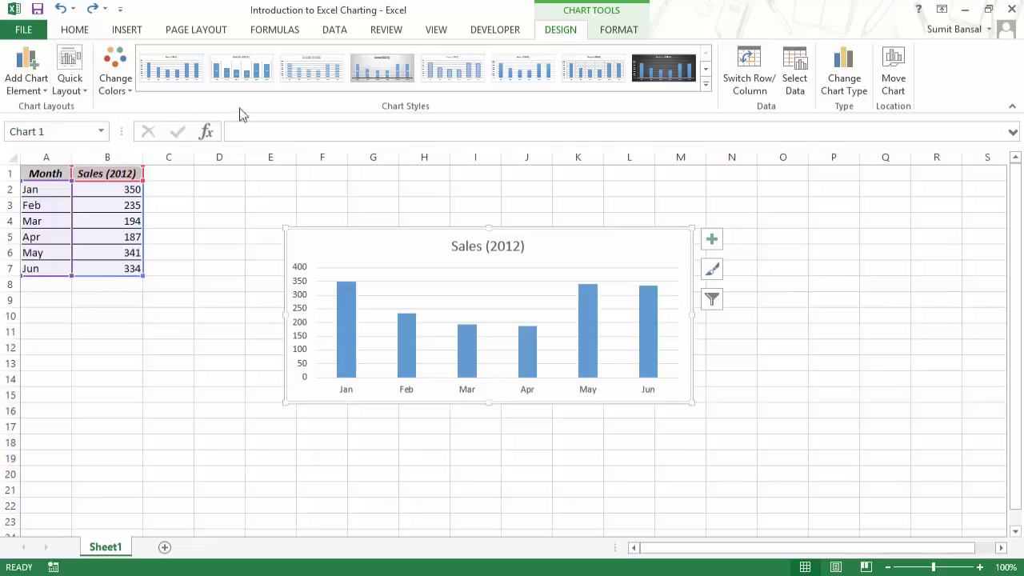
click(38, 90)
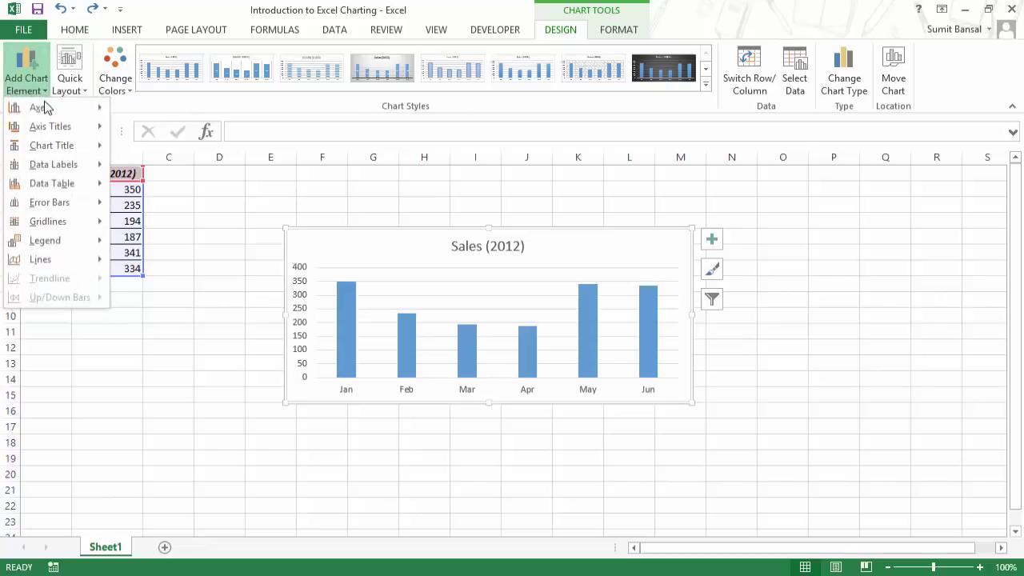
mouse_move(58, 110)
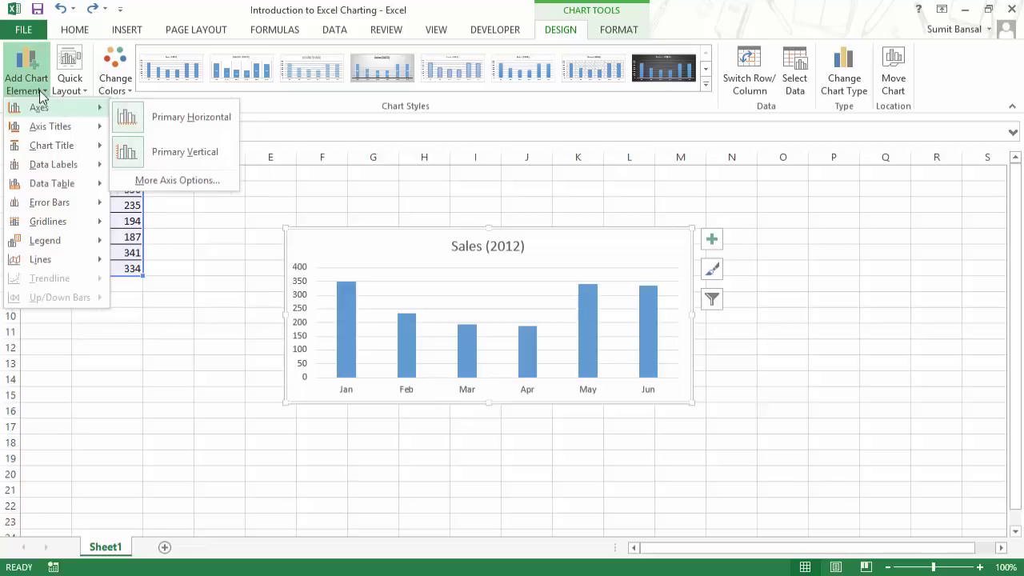
click(40, 93)
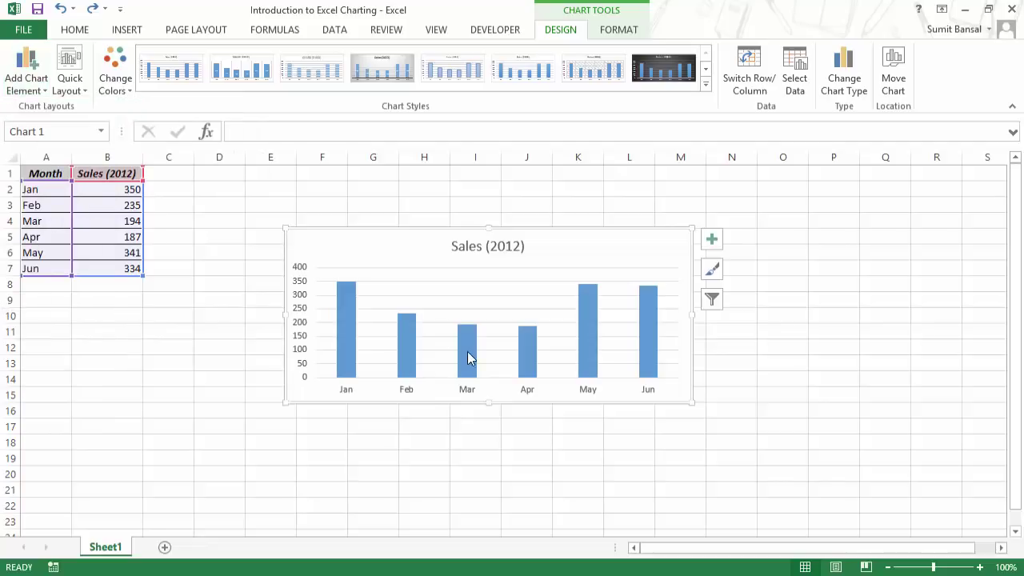
click(39, 89)
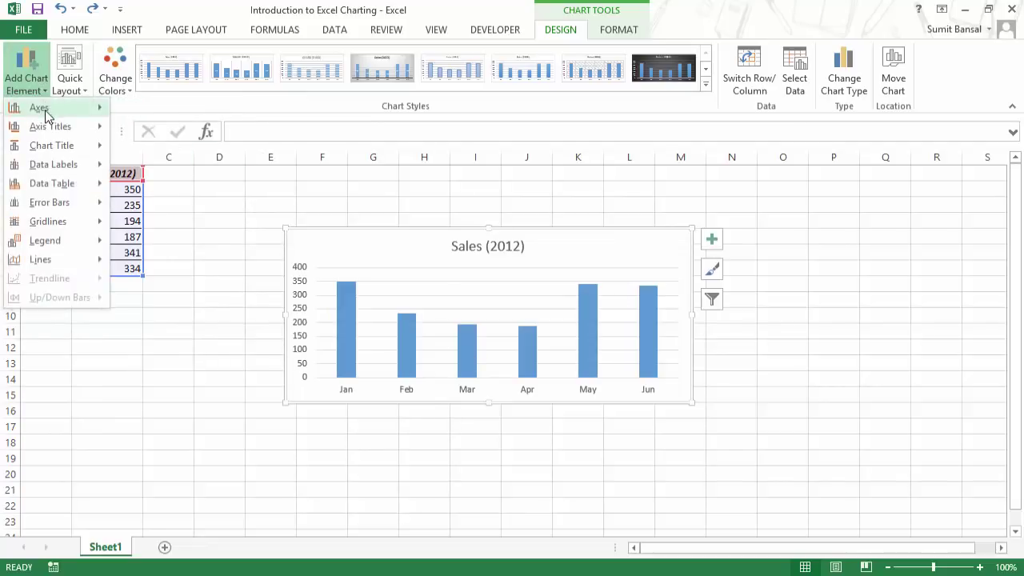
mouse_move(39, 107)
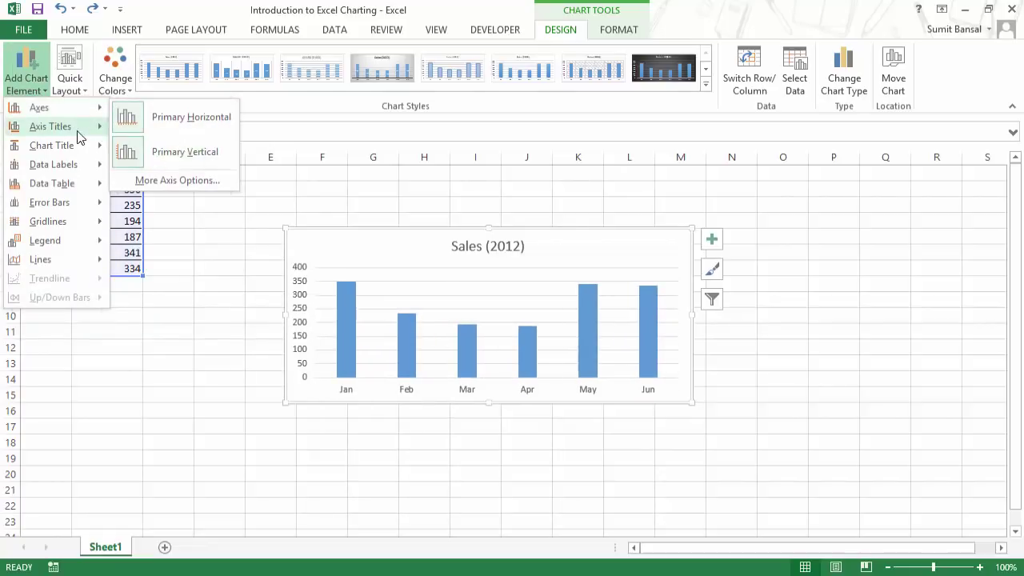
mouse_move(70, 133)
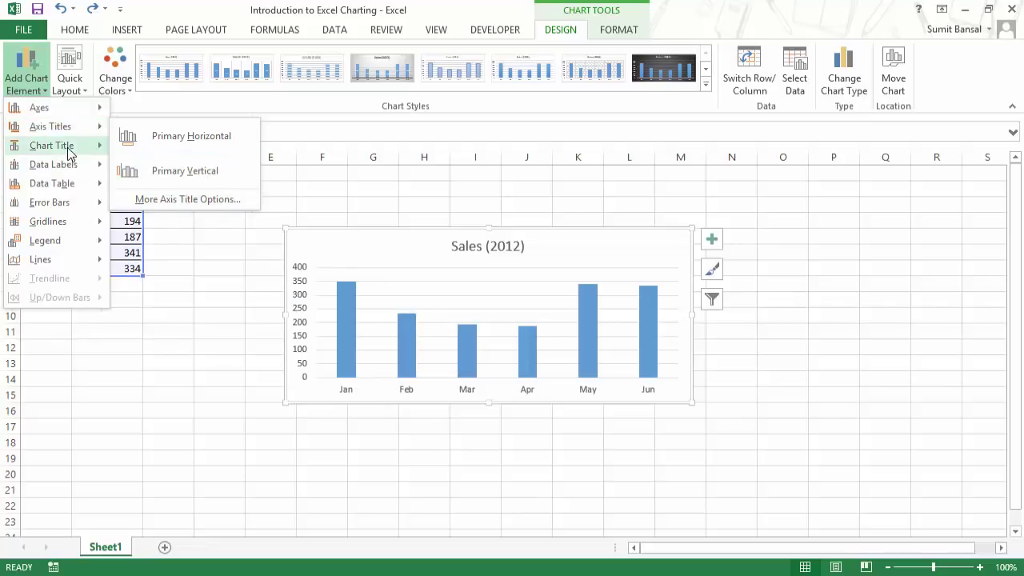
mouse_move(100, 145)
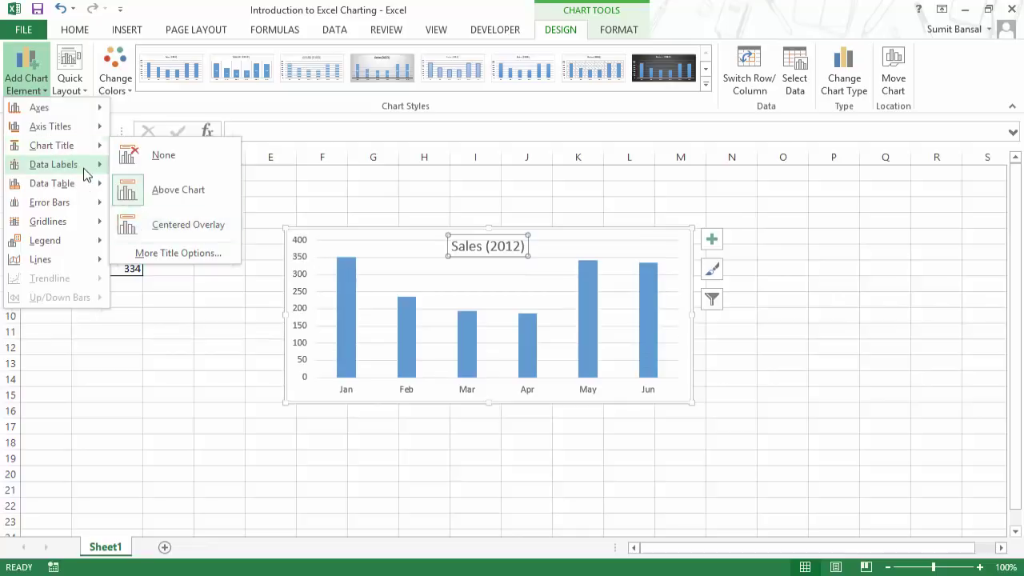
mouse_move(80, 164)
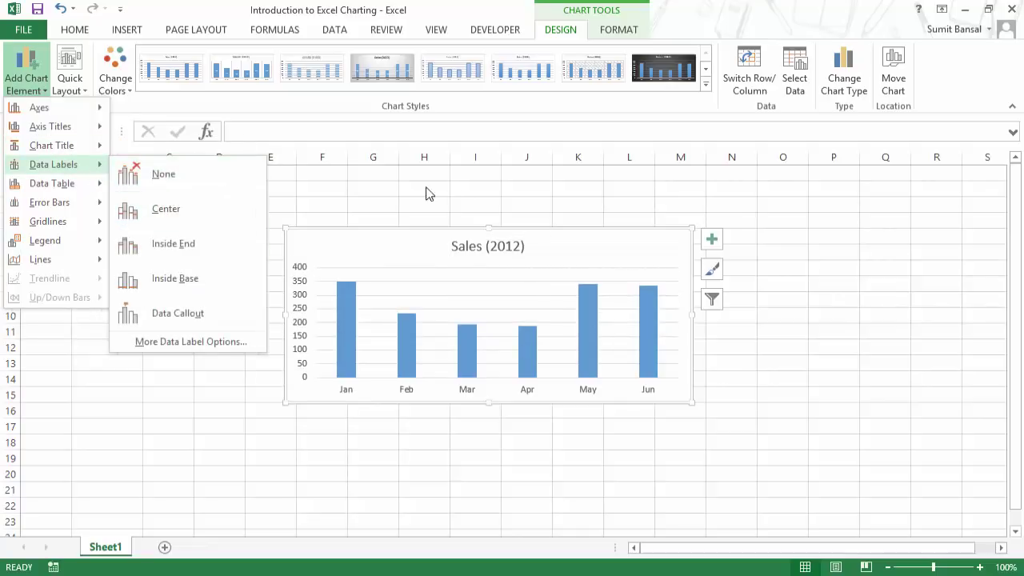
mouse_move(70, 242)
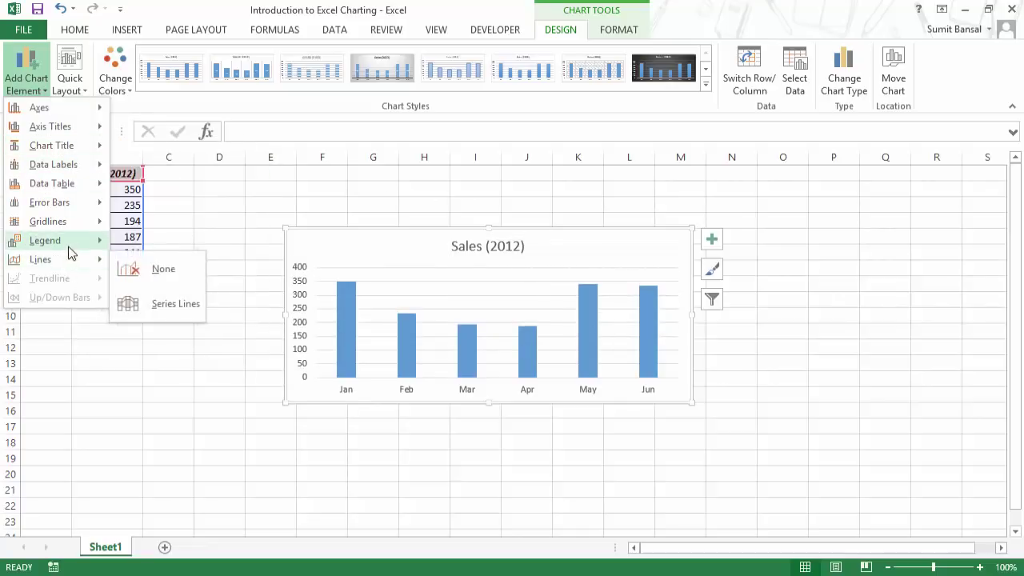
click(318, 190)
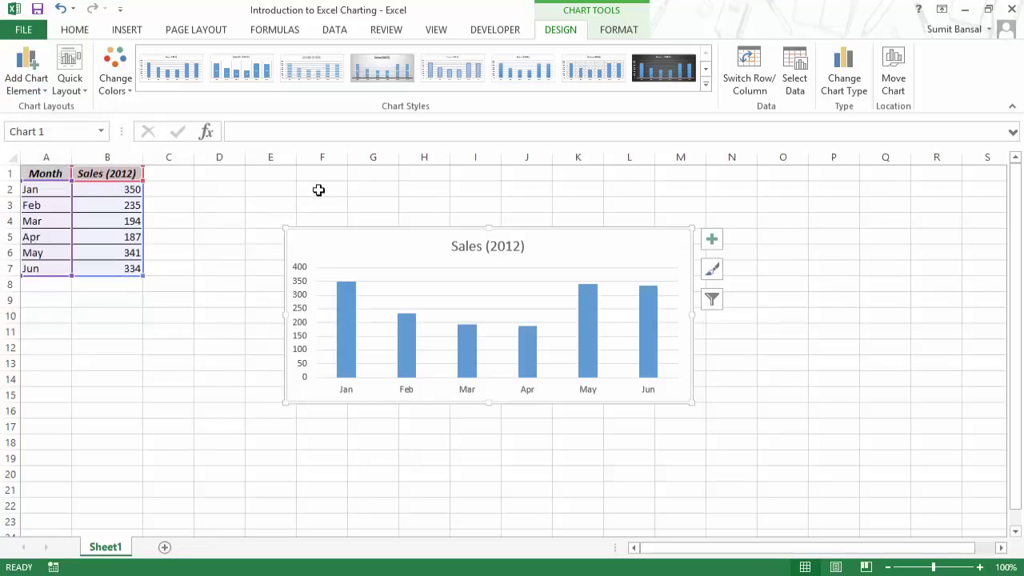
Toggle the chart's axes off and back on, view the axes options, and browse the available chart styles.
click(711, 242)
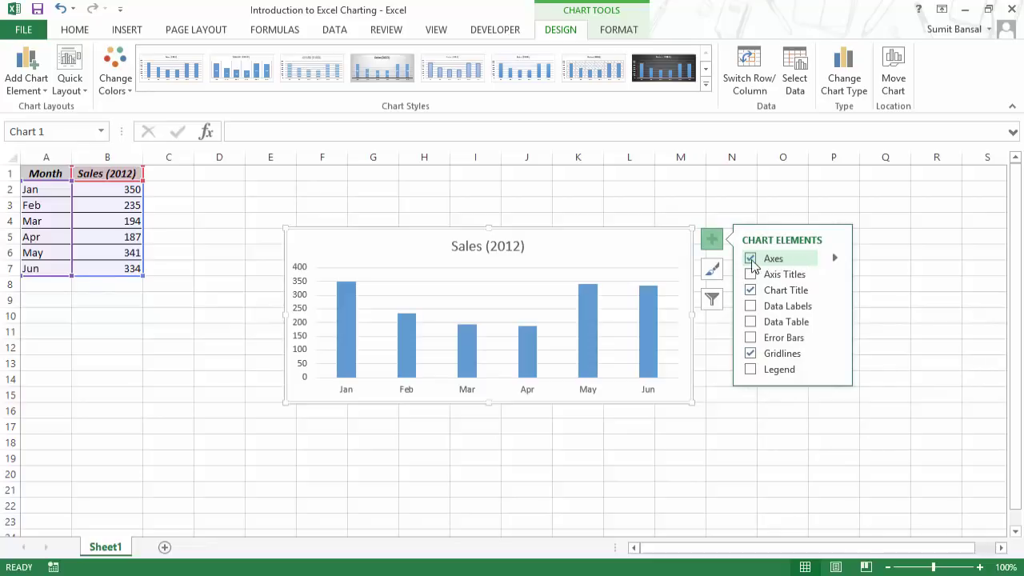
click(751, 260)
click(751, 260)
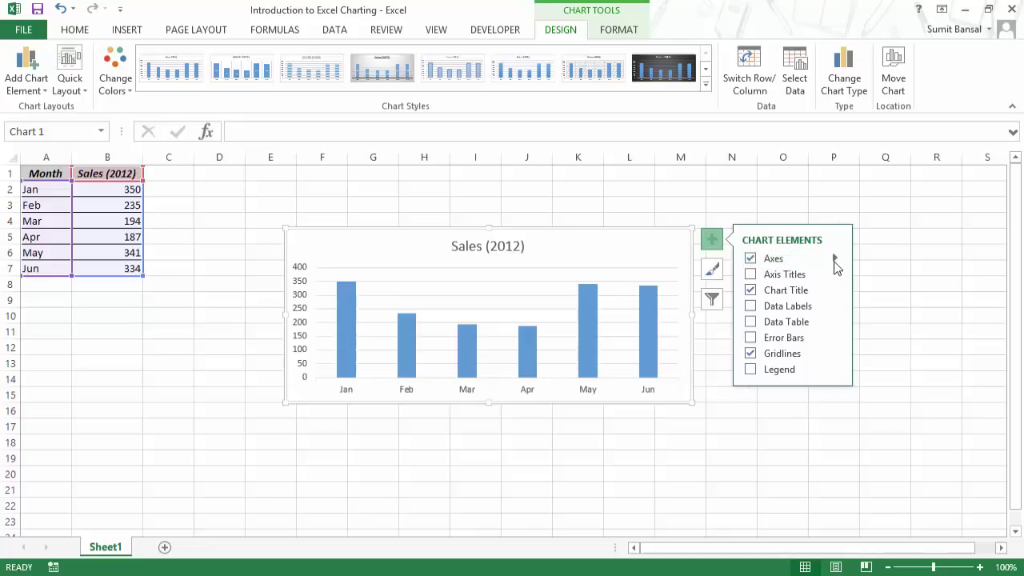
click(834, 258)
click(712, 240)
click(712, 270)
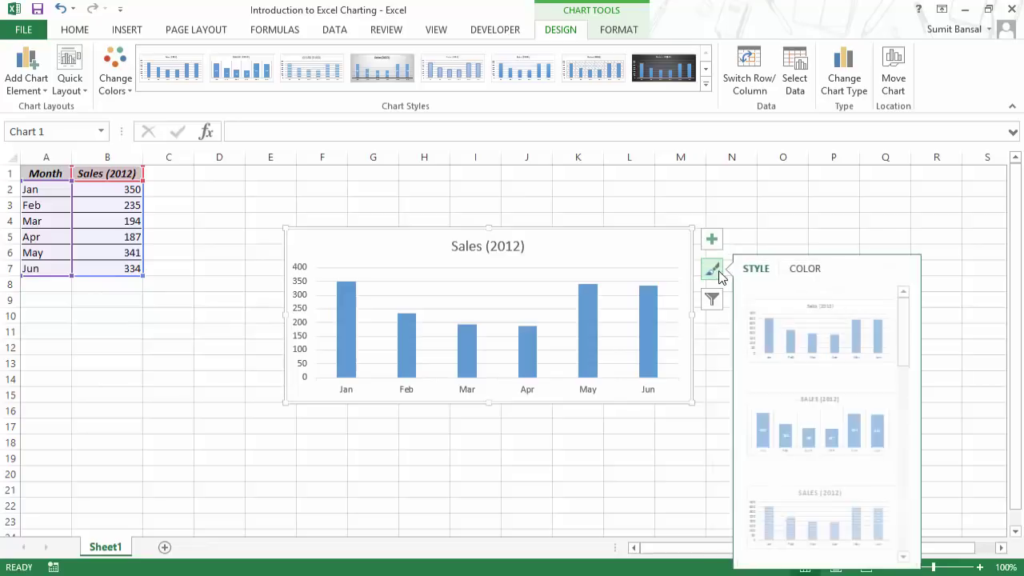
mouse_move(904, 335)
mouse_down()
mouse_move(908, 526)
mouse_move(905, 293)
mouse_up()
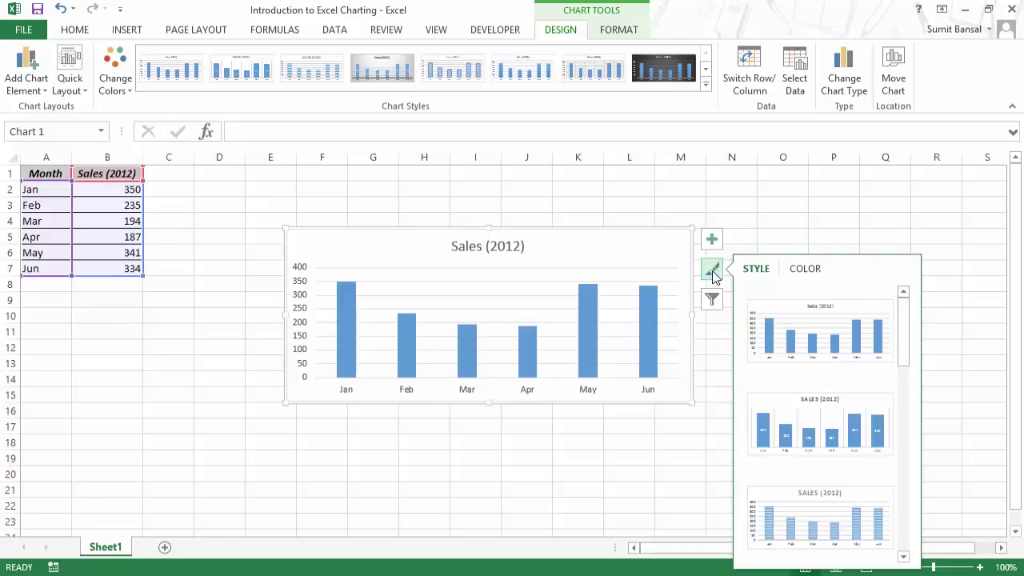
Filter the Jan and Feb categories out of the Sales (2012) chart and apply the filter.
click(712, 299)
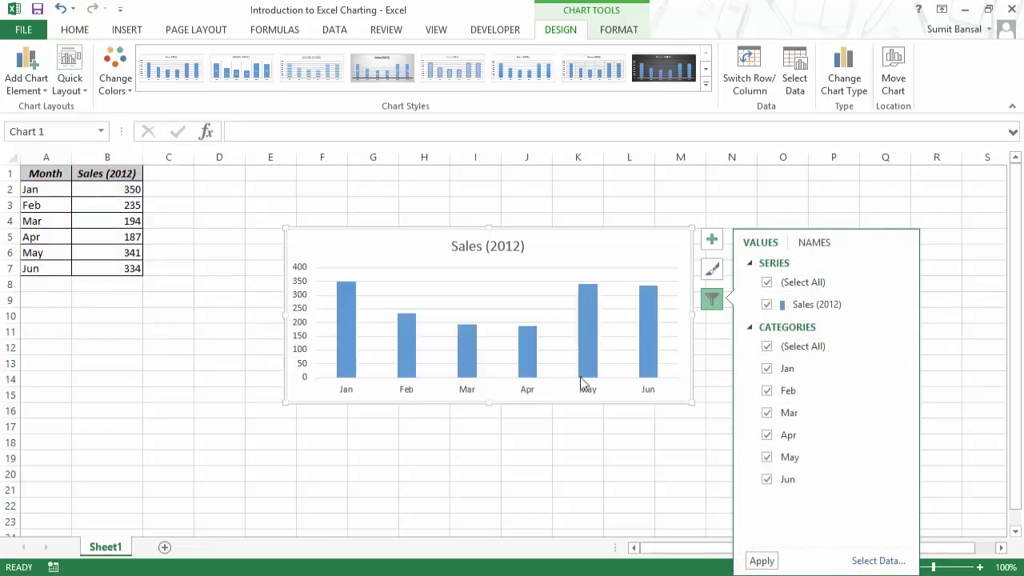
click(766, 370)
click(767, 391)
click(760, 563)
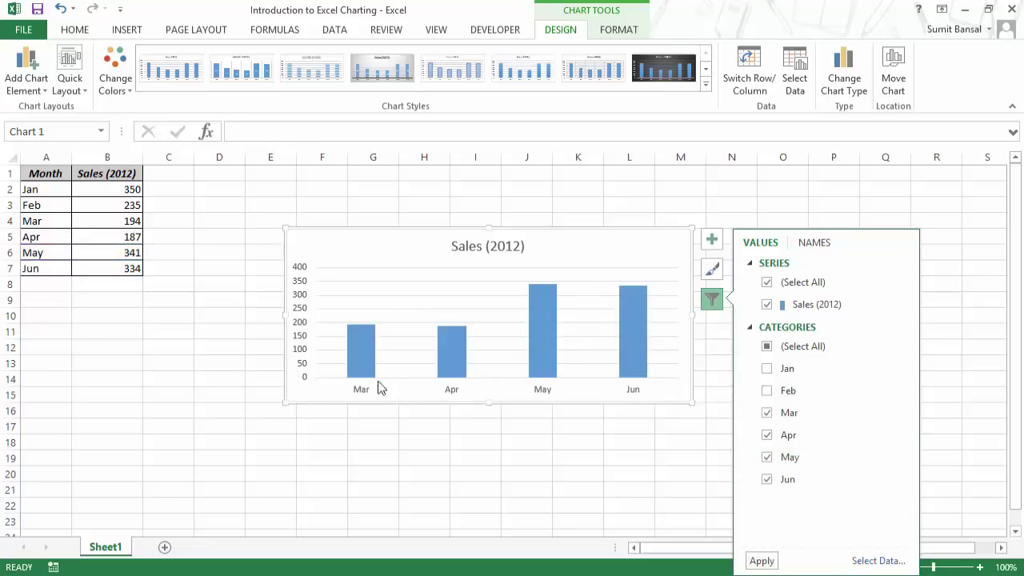
Try to include the Jan and Feb categories again in the chart's filter.
click(711, 239)
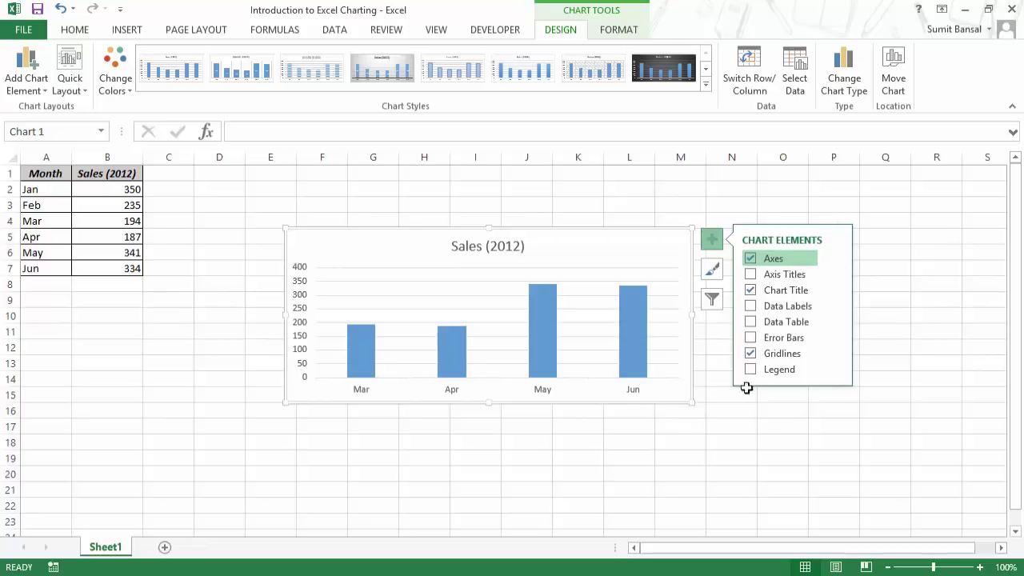
click(711, 298)
click(775, 367)
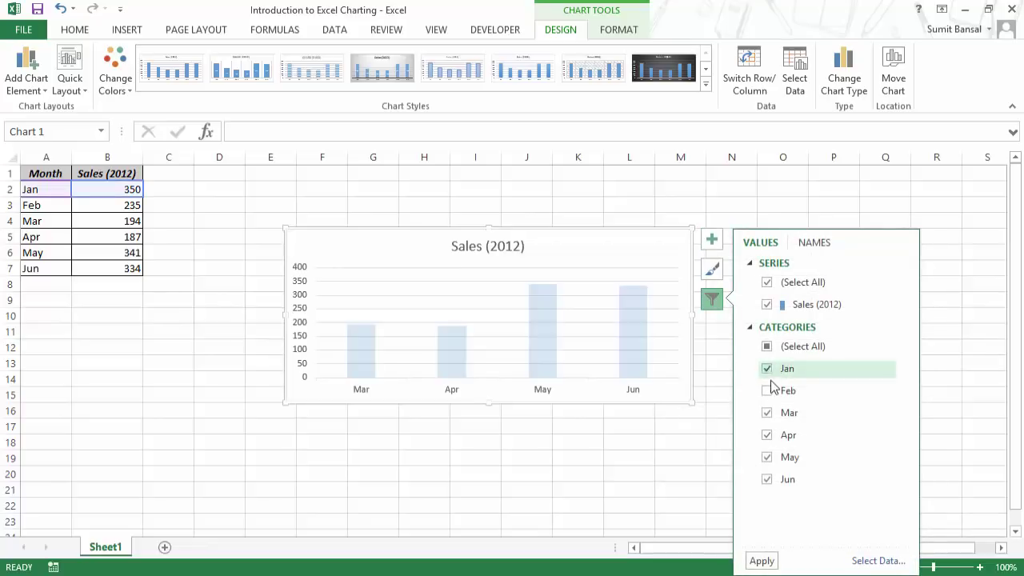
click(767, 390)
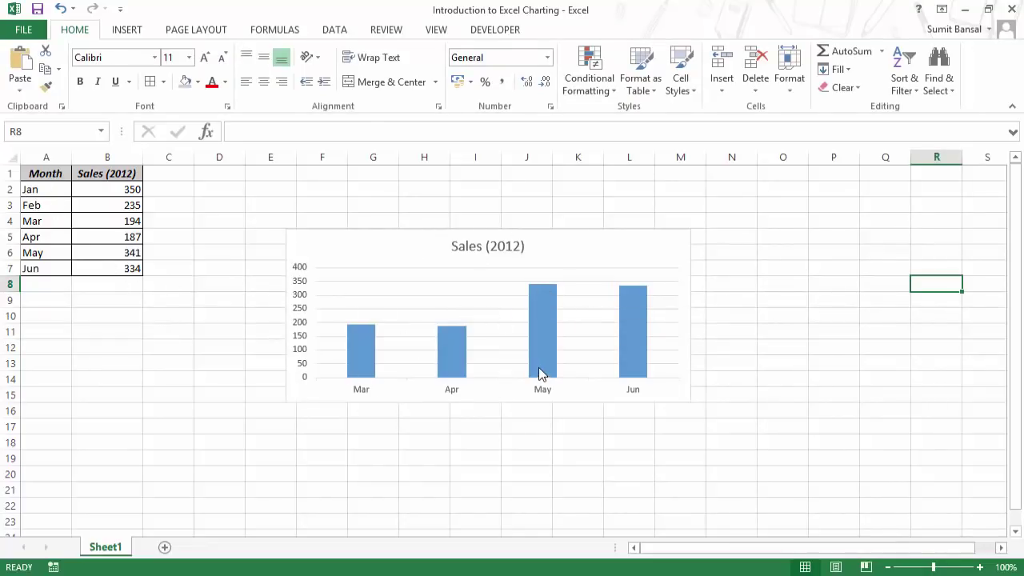
Change the Sales (2012) series from columns to a Stacked Line with Markers chart.
mouse_move(539, 367)
mouse_move(360, 364)
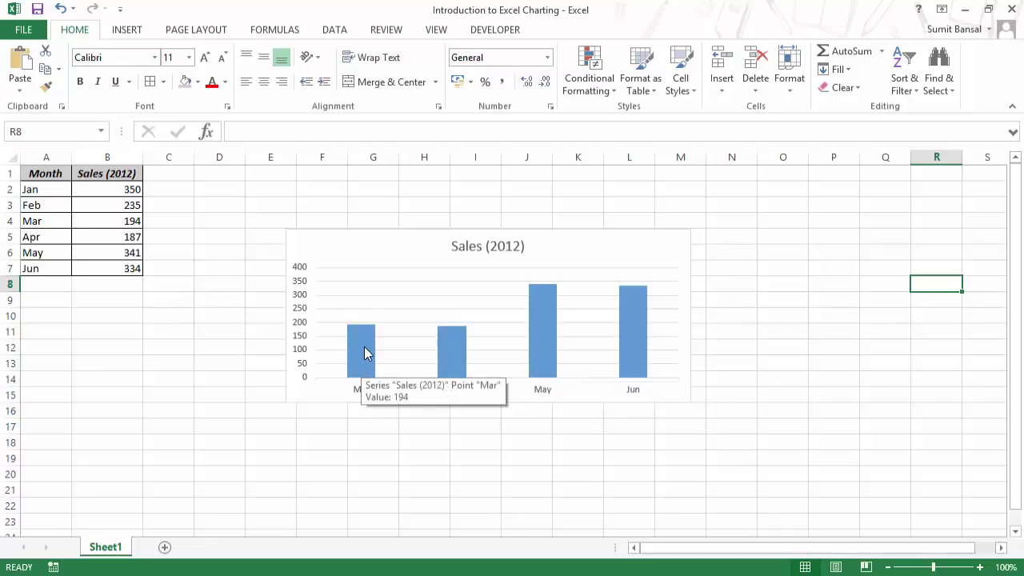
click(364, 346)
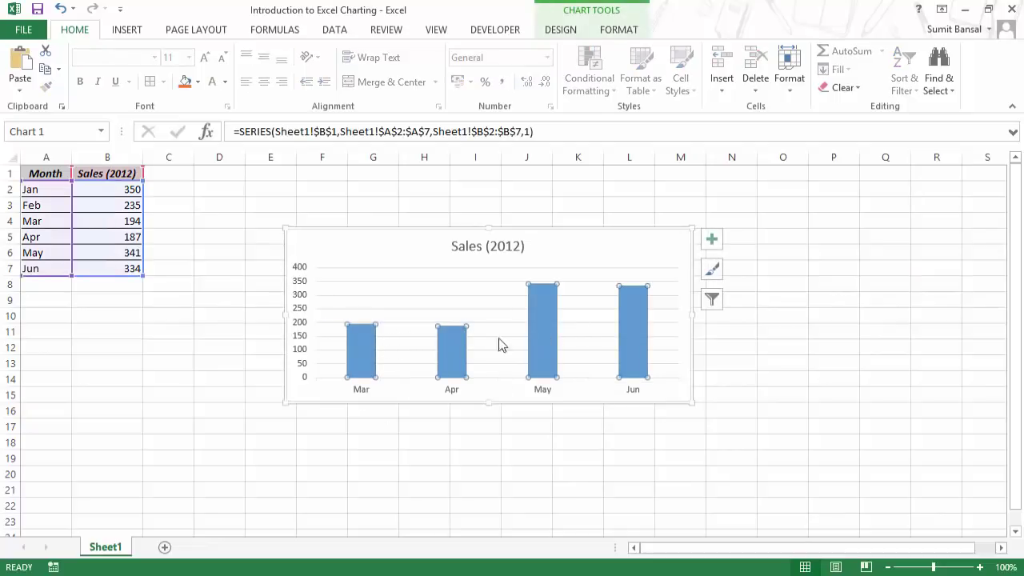
right_click(356, 349)
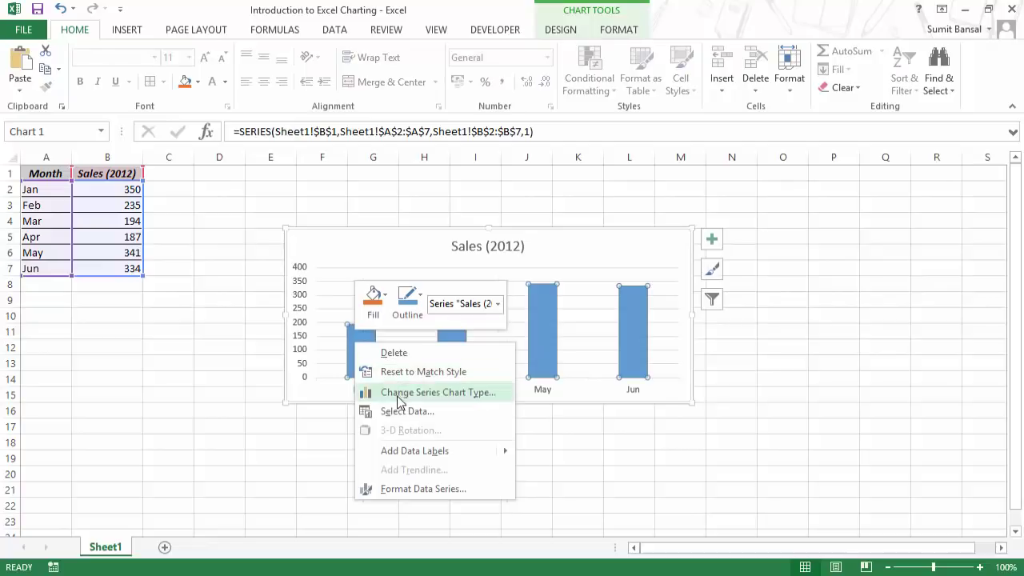
click(464, 399)
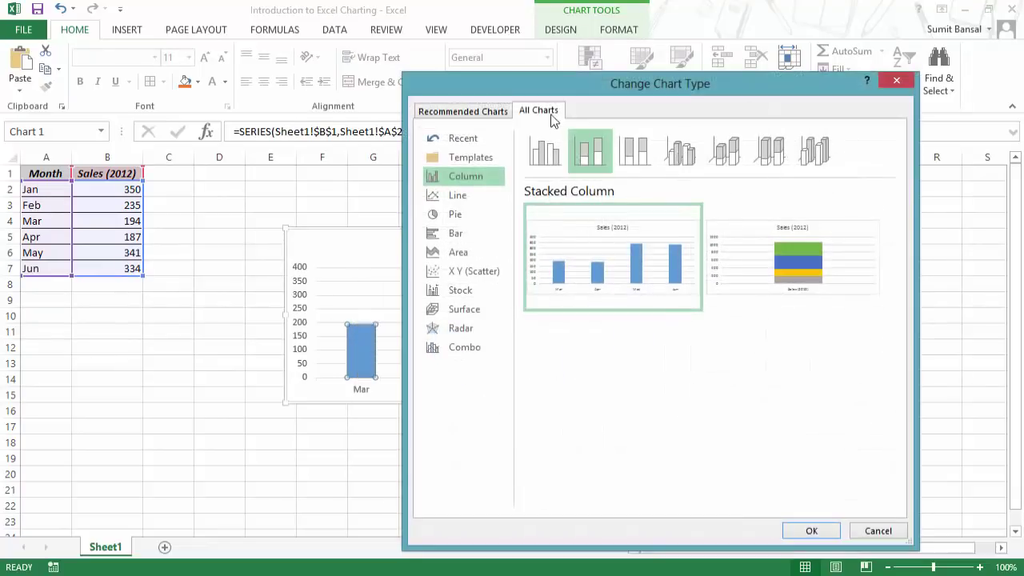
drag(573, 90, 478, 46)
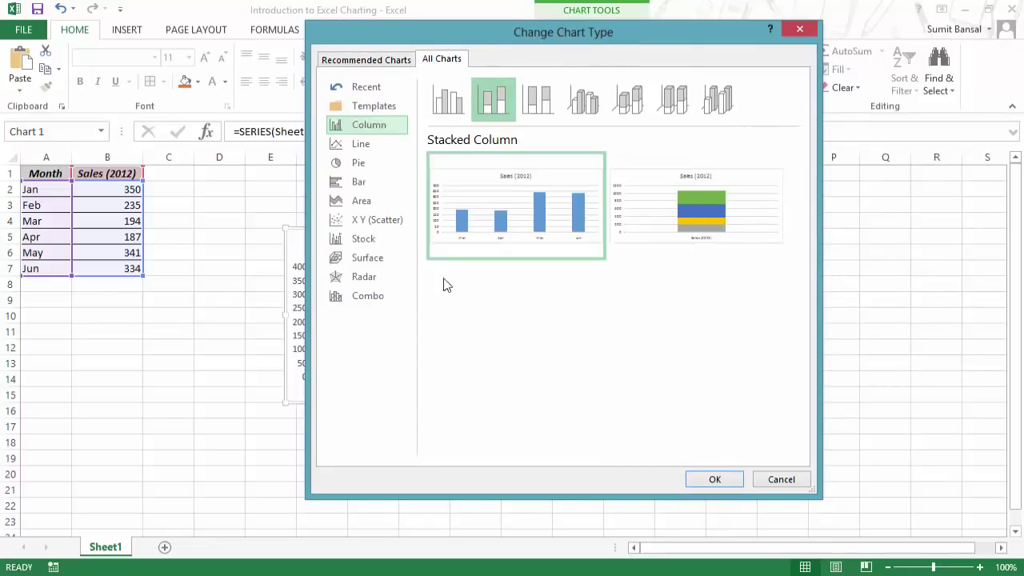
click(360, 146)
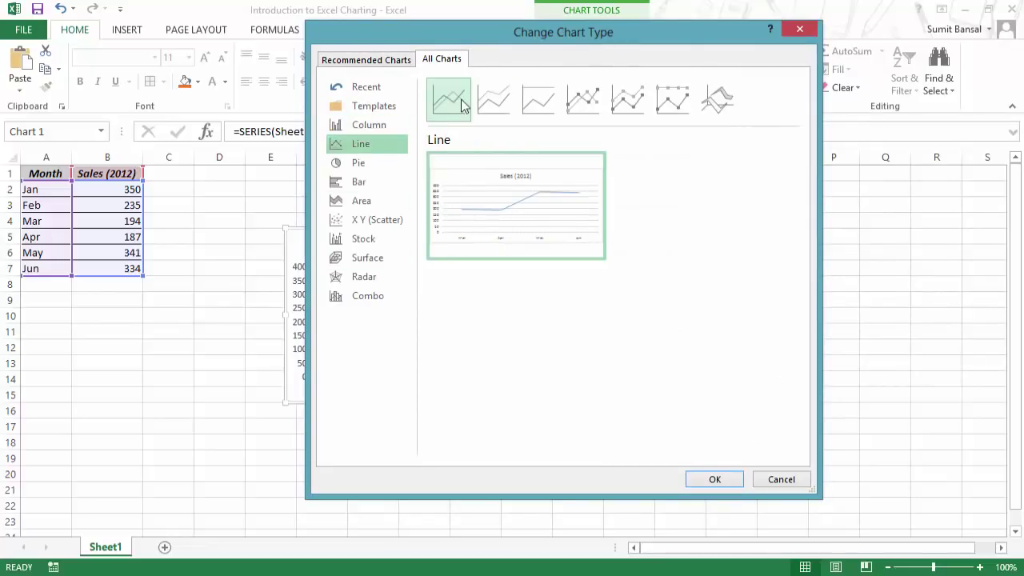
mouse_move(496, 197)
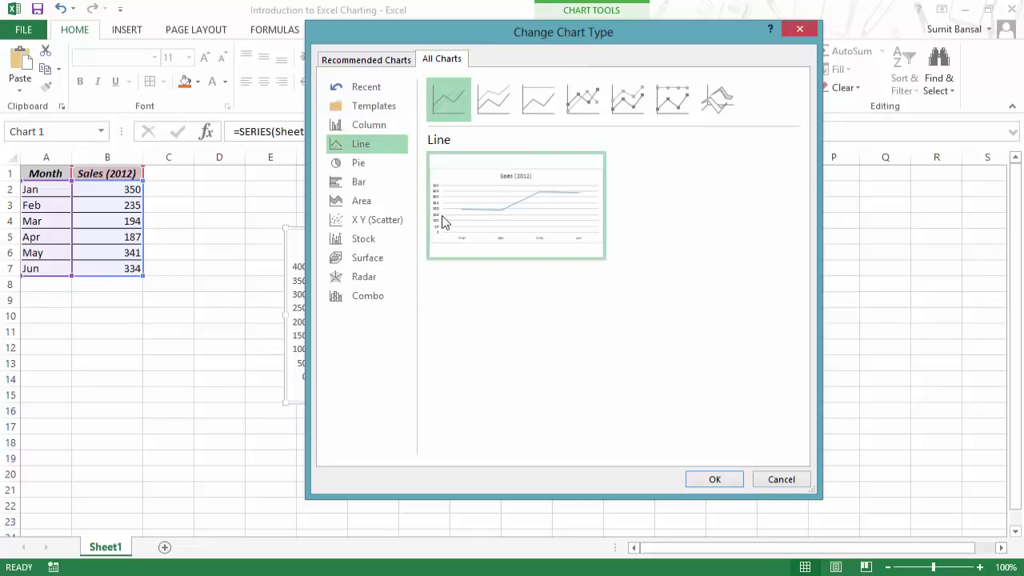
mouse_move(566, 214)
click(628, 101)
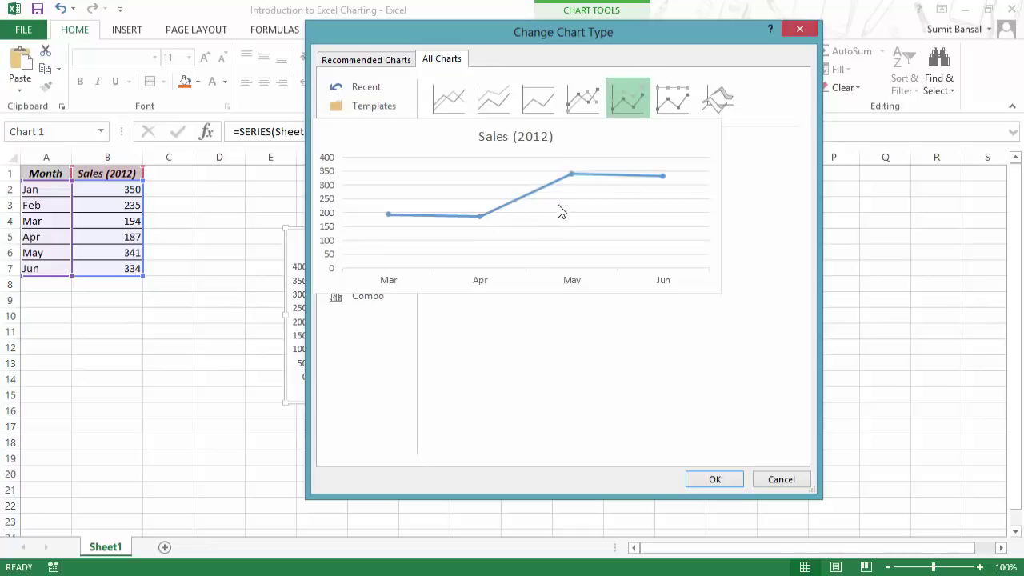
click(711, 479)
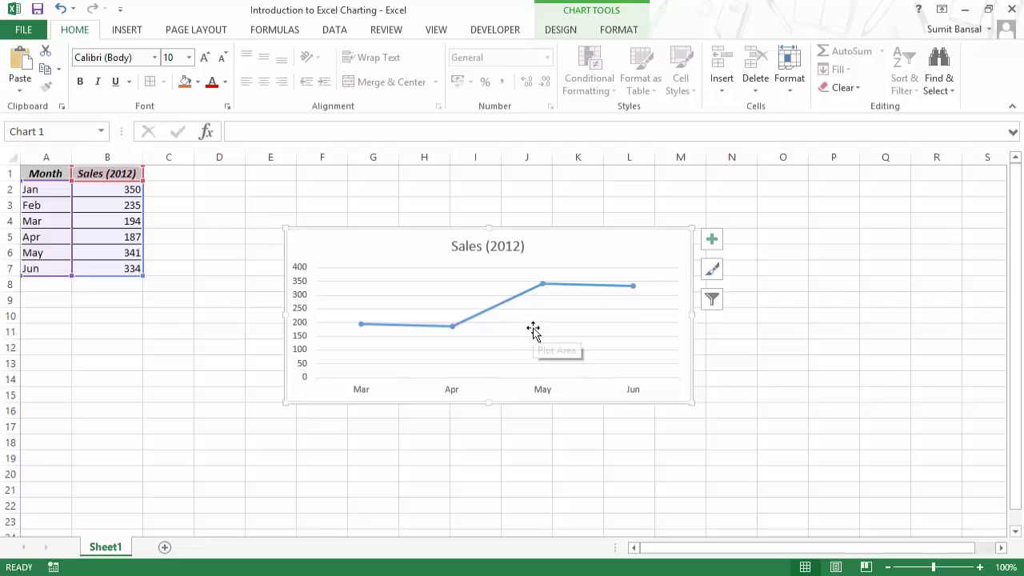
Change the Sales (2012) line series to a Clustered Bar chart.
right_click(495, 307)
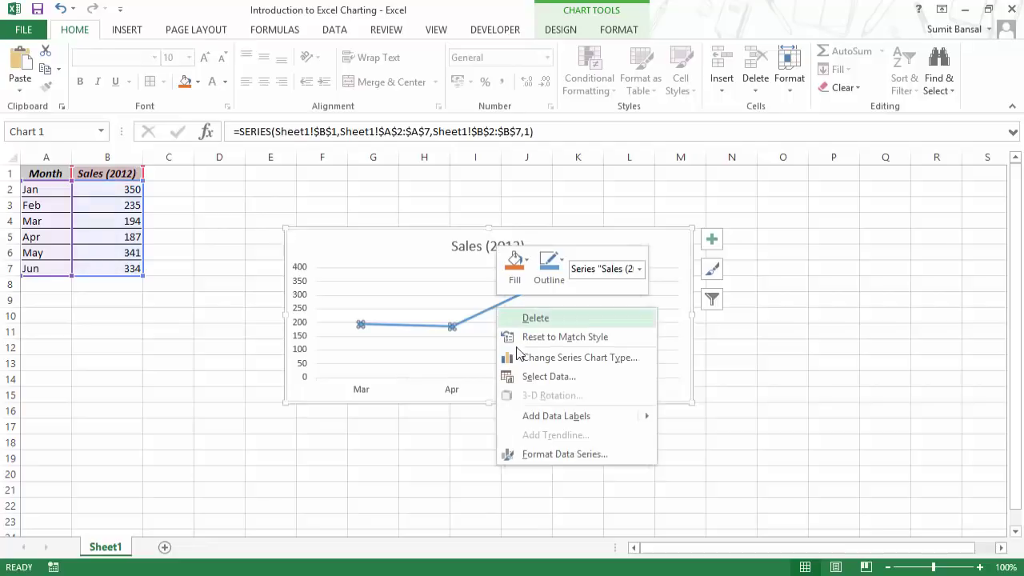
click(560, 357)
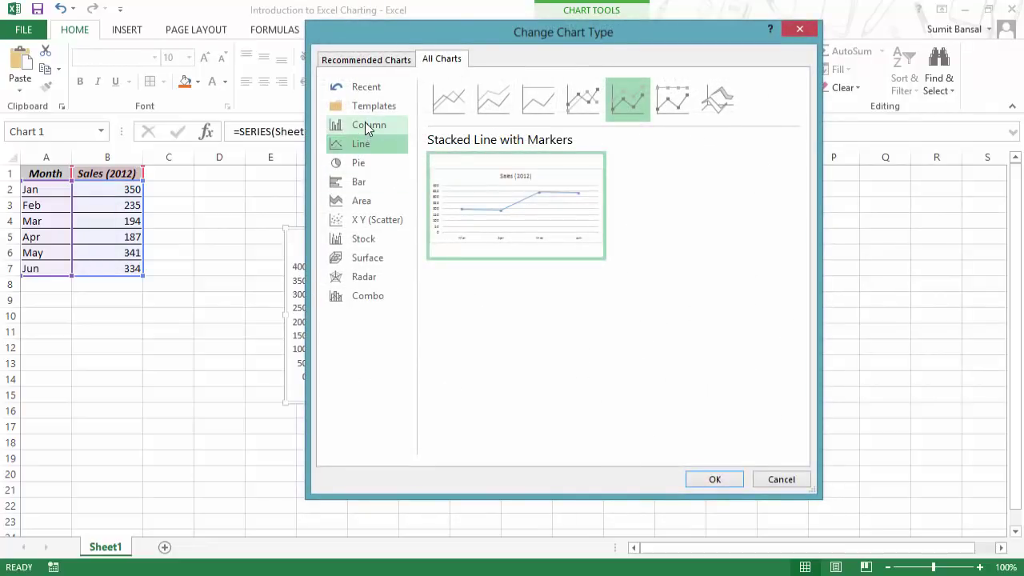
click(361, 182)
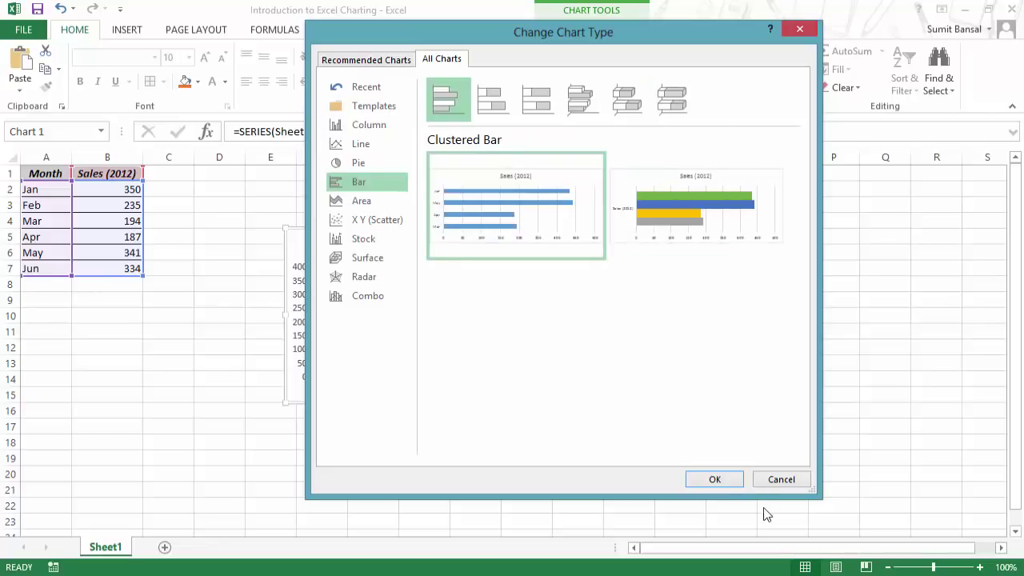
click(722, 484)
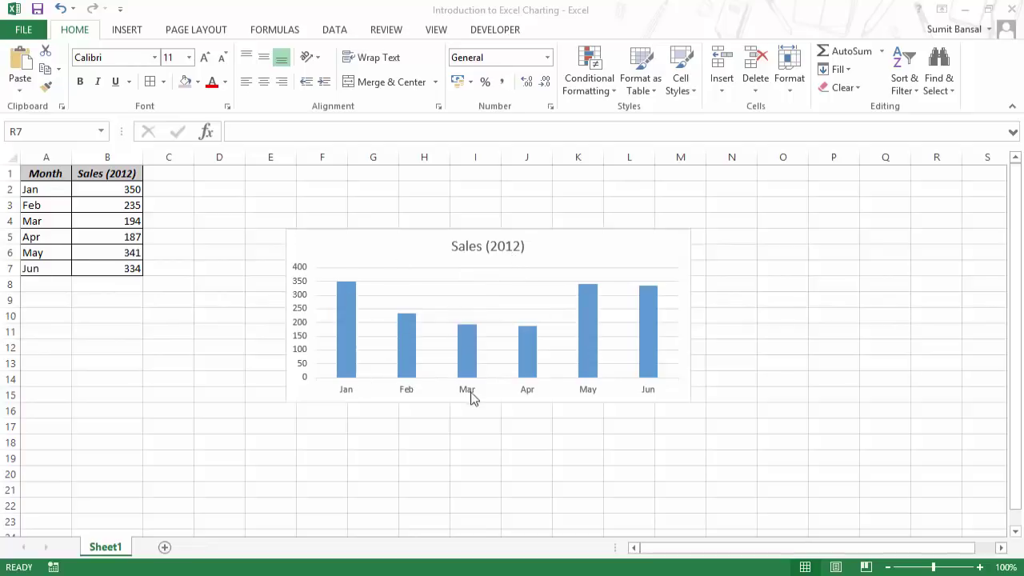
mouse_move(594, 354)
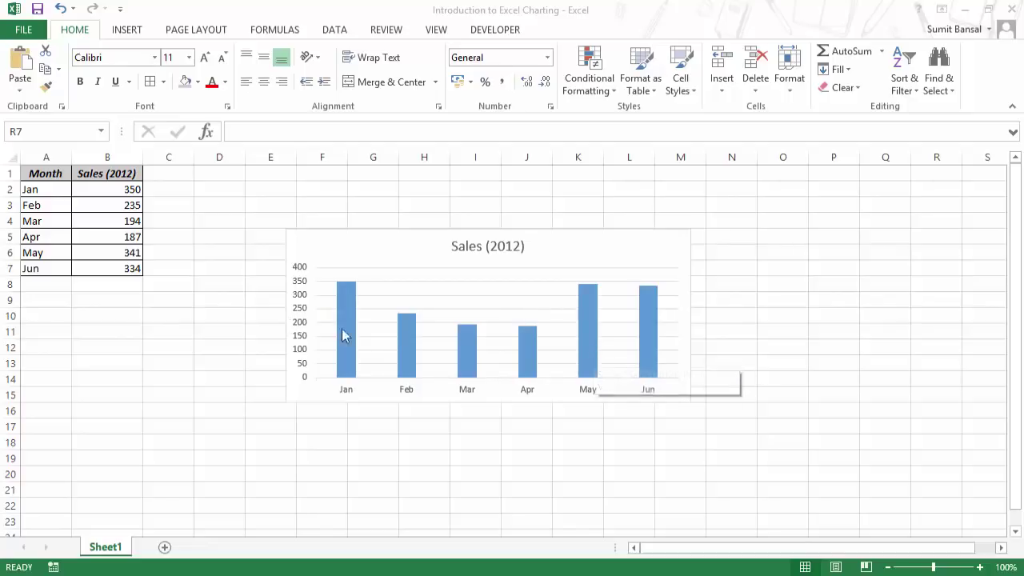
mouse_move(527, 361)
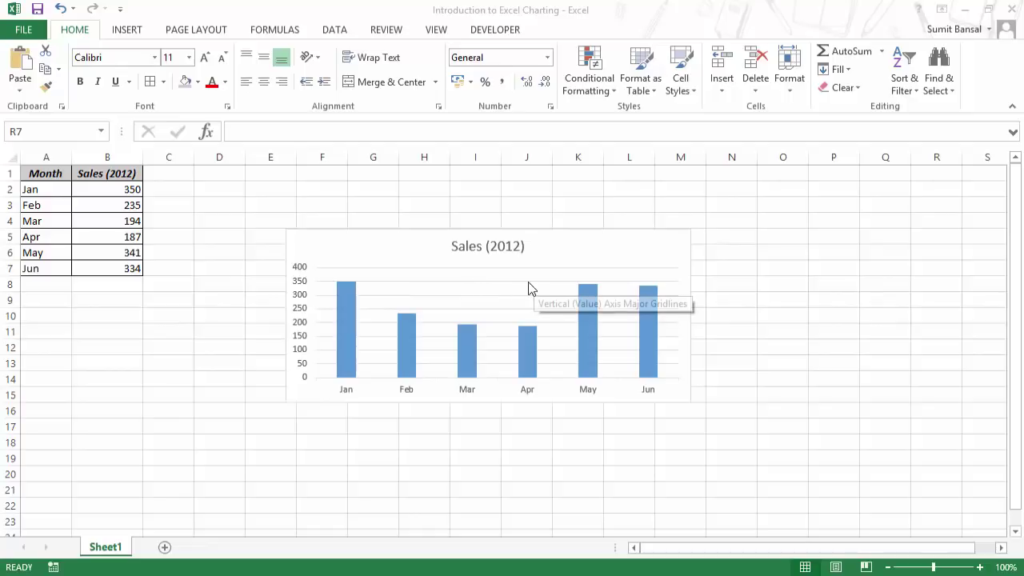
click(487, 268)
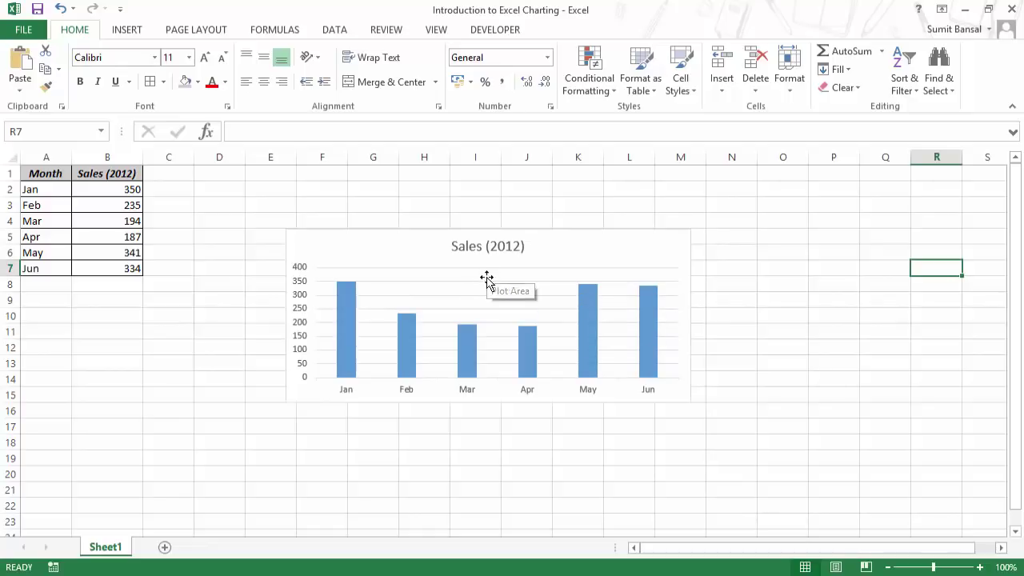
click(486, 282)
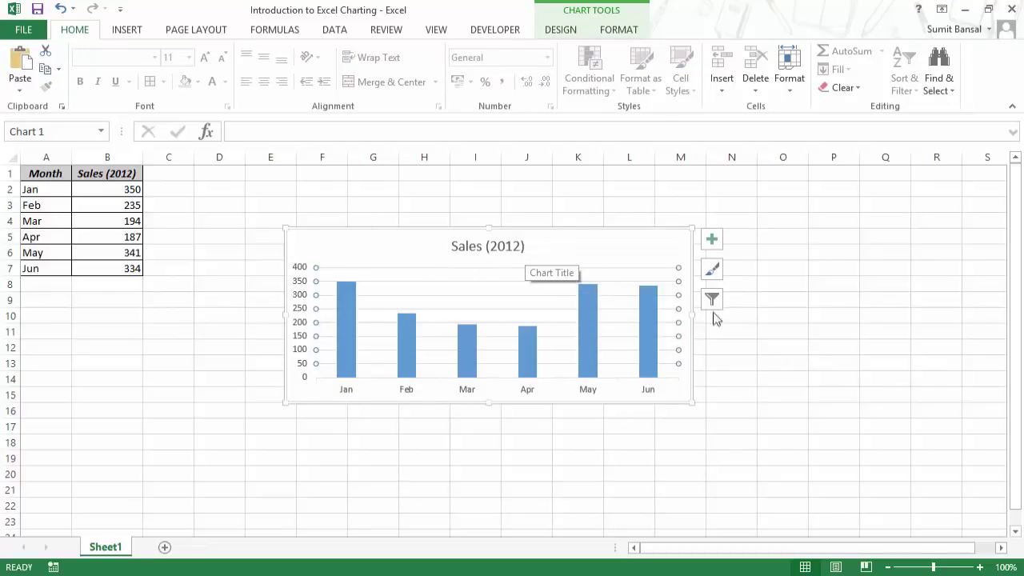
click(778, 342)
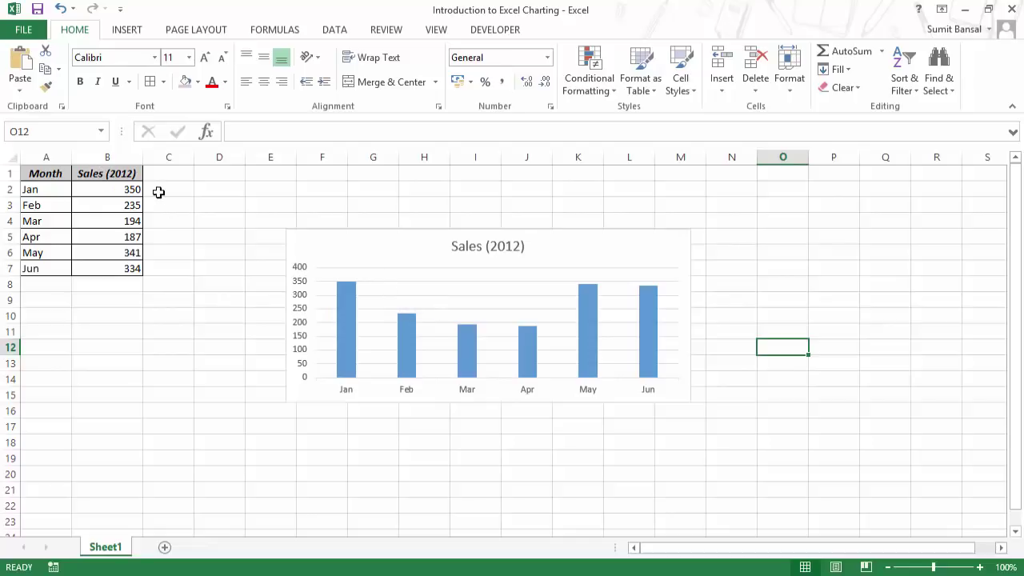
Select the Sales (2012) chart and open the detailed formatting options for its horizontal axis.
click(409, 254)
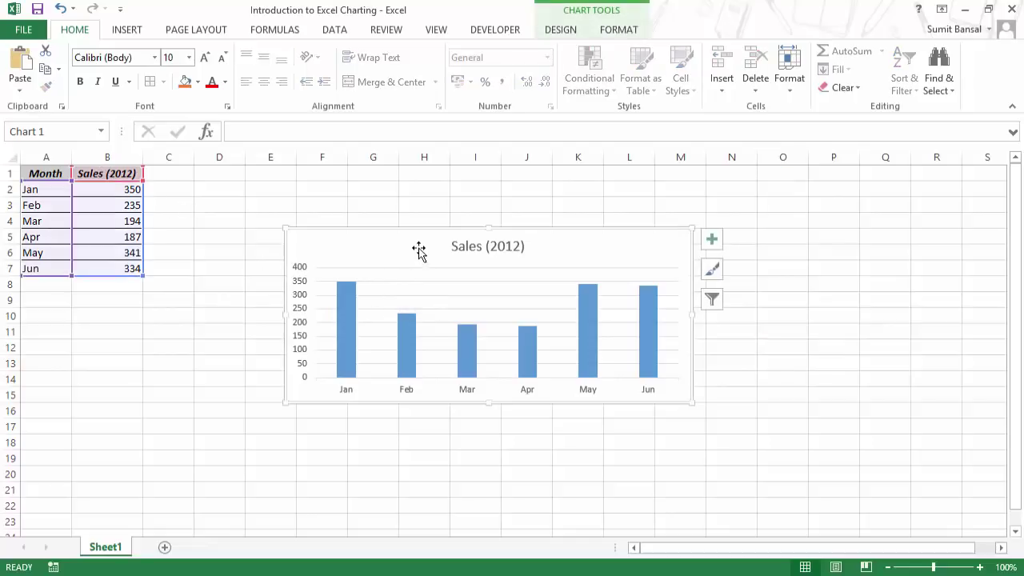
click(559, 32)
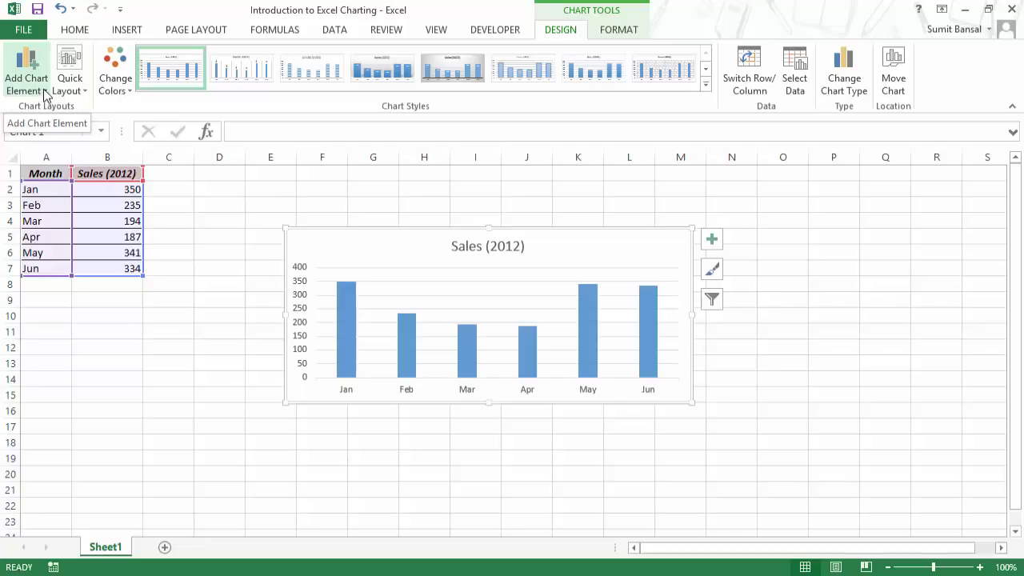
click(46, 93)
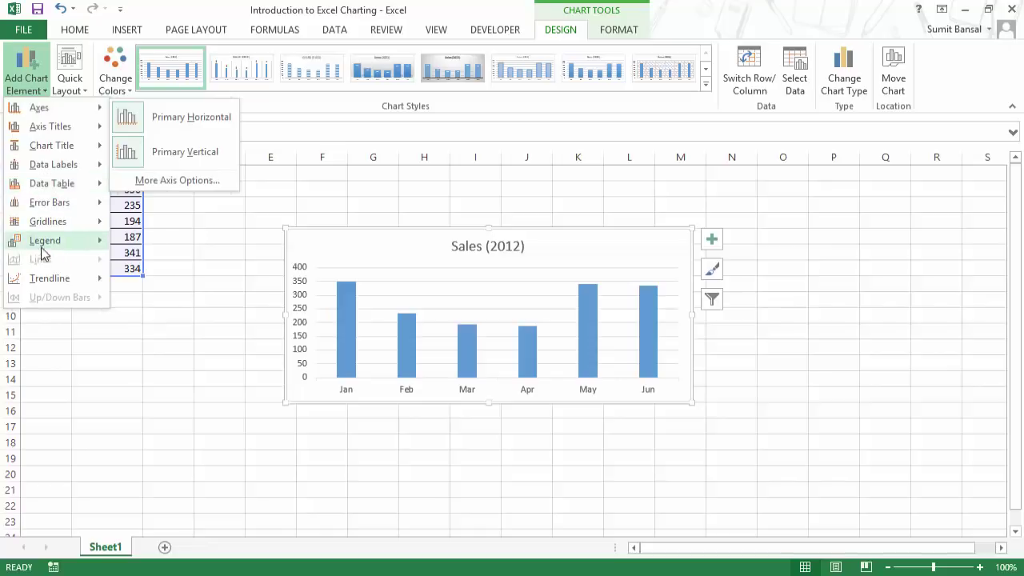
mouse_move(42, 114)
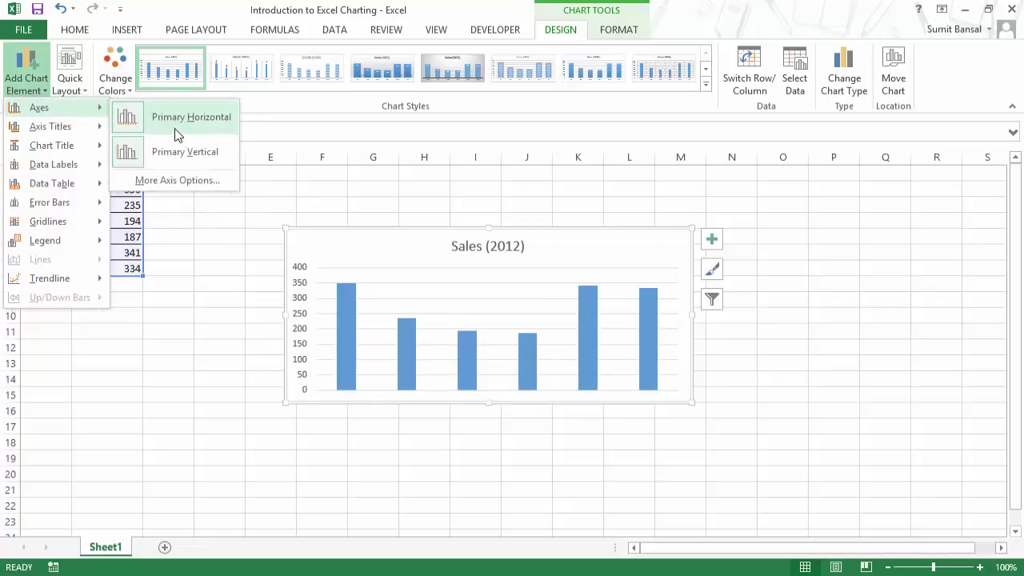
click(175, 181)
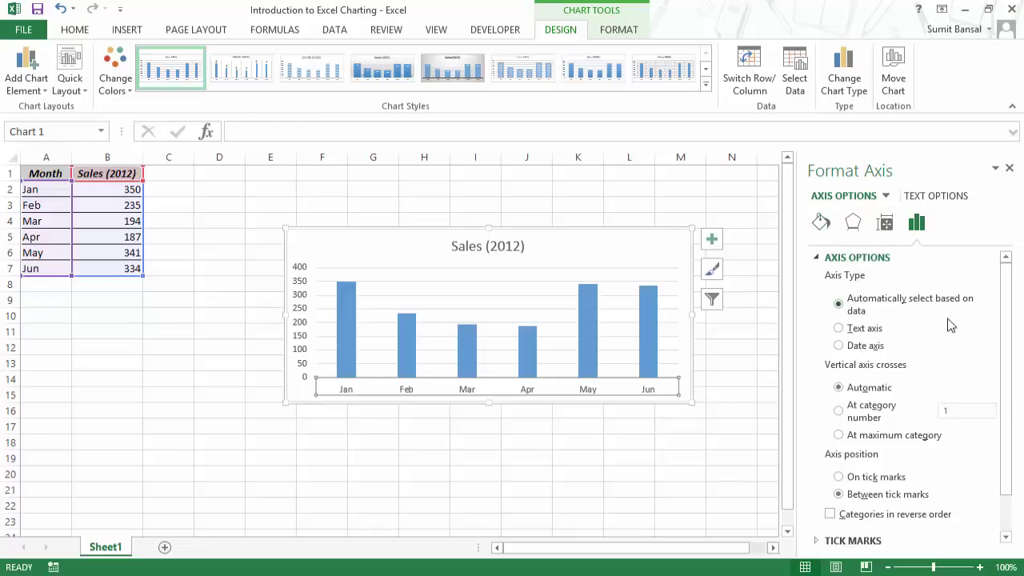
Try positioning the horizontal axis on tick marks, and return it to between tick marks.
drag(1005, 290, 251, 377)
scroll(1002, 330, down, 1)
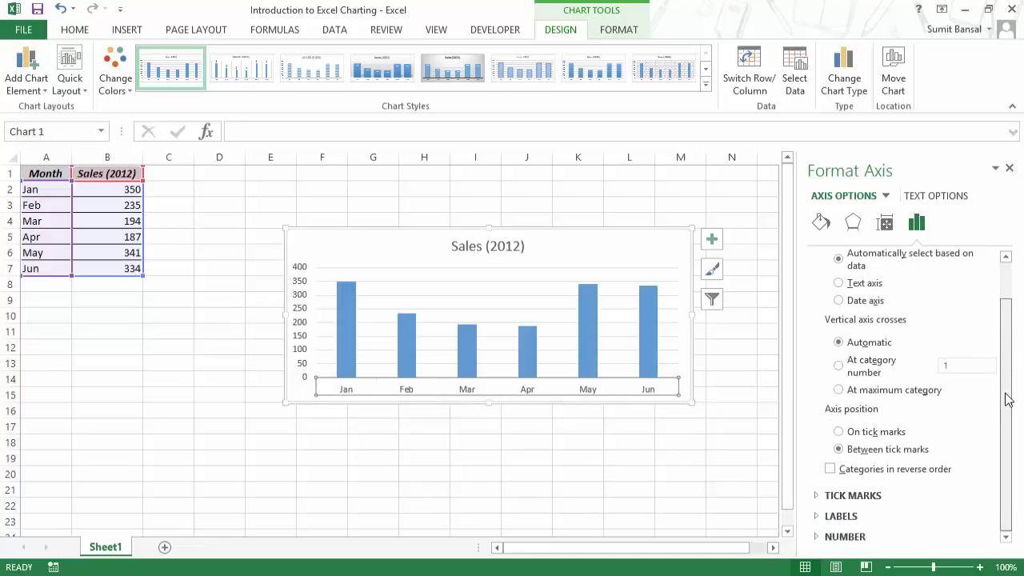
click(852, 433)
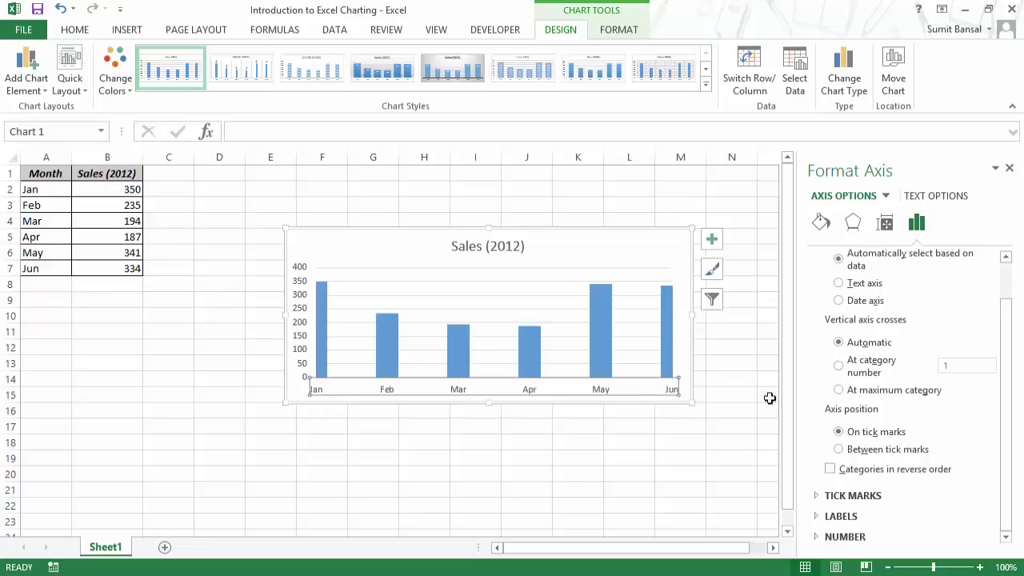
click(837, 450)
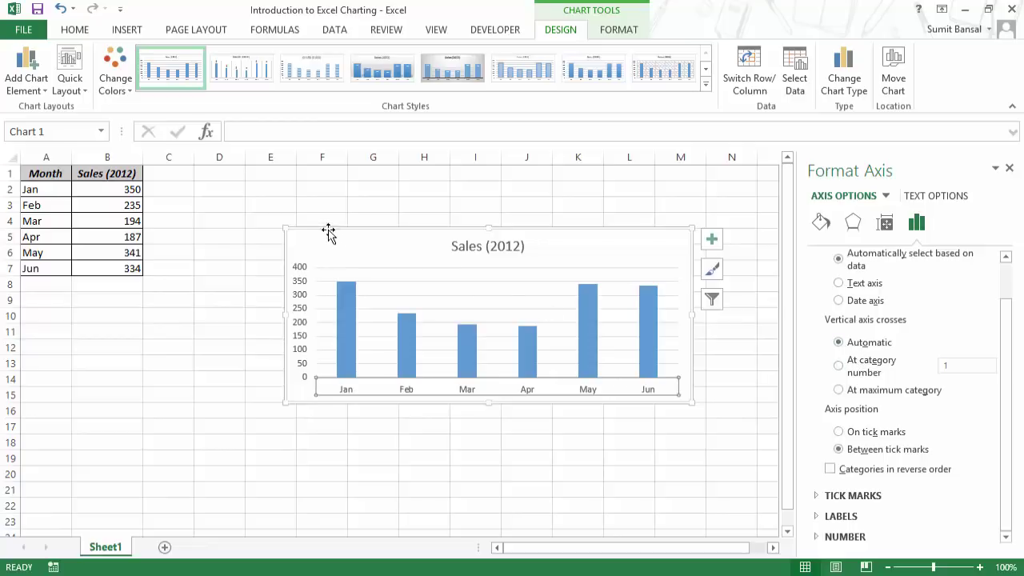
Try making the vertical axis cross at category number 3, and restore the automatic crossing.
click(852, 369)
click(960, 367)
text(3)
key(Return)
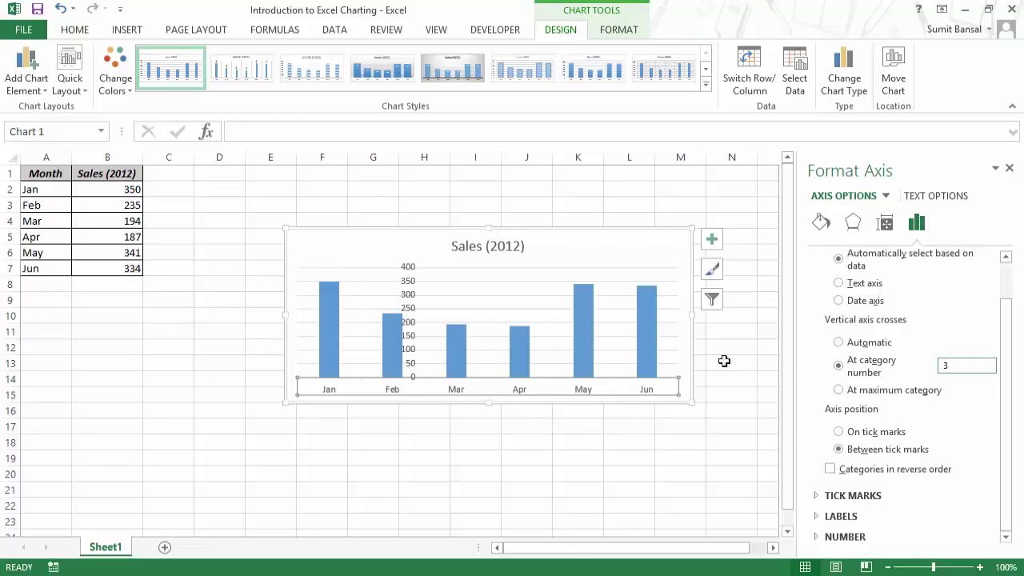
click(412, 356)
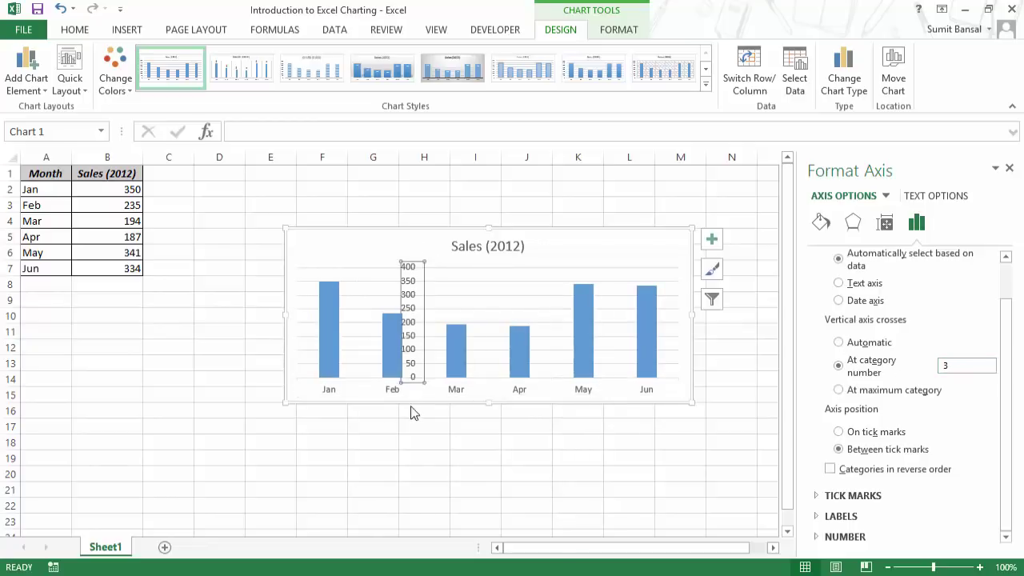
click(455, 391)
click(848, 389)
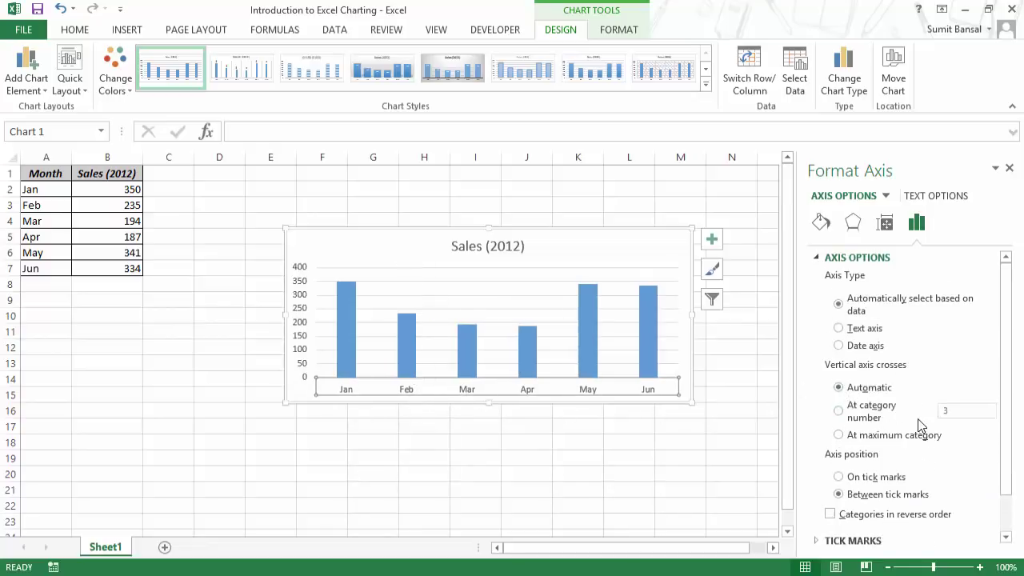
Try making the vertical axis cross at the maximum category, and restore the automatic crossing.
click(857, 436)
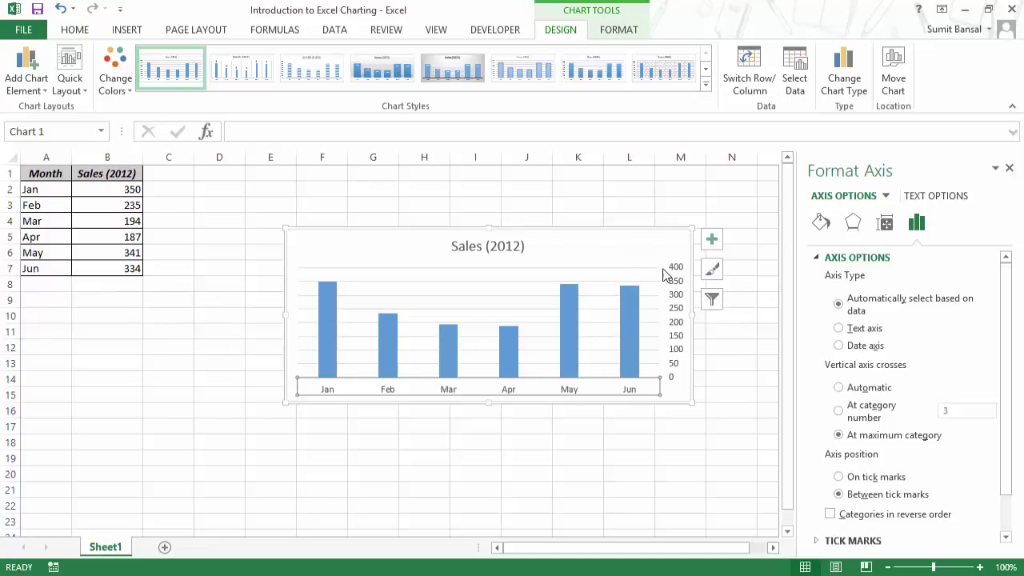
click(838, 388)
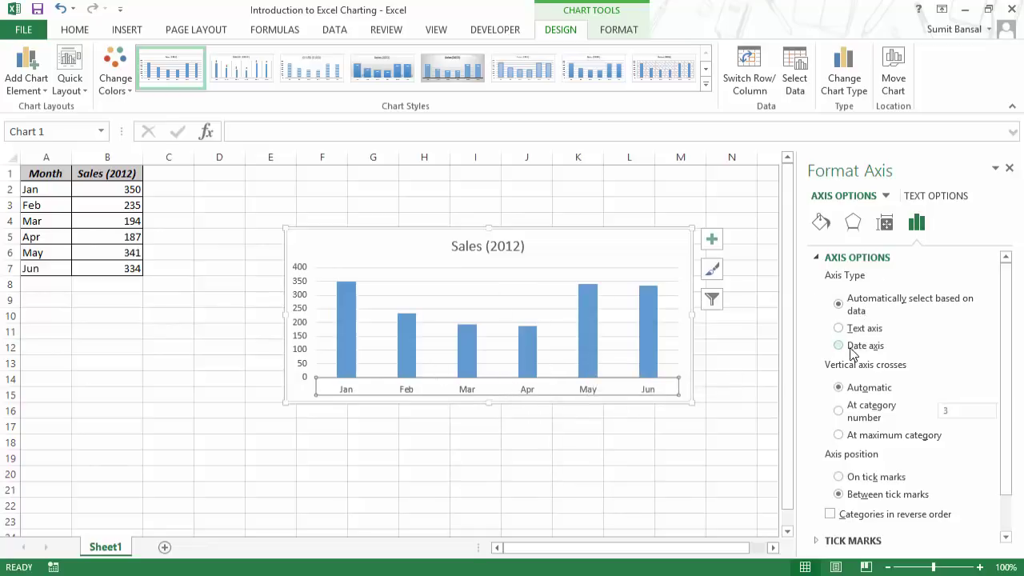
Give the horizontal axis labels a solid fill in dark red.
click(822, 224)
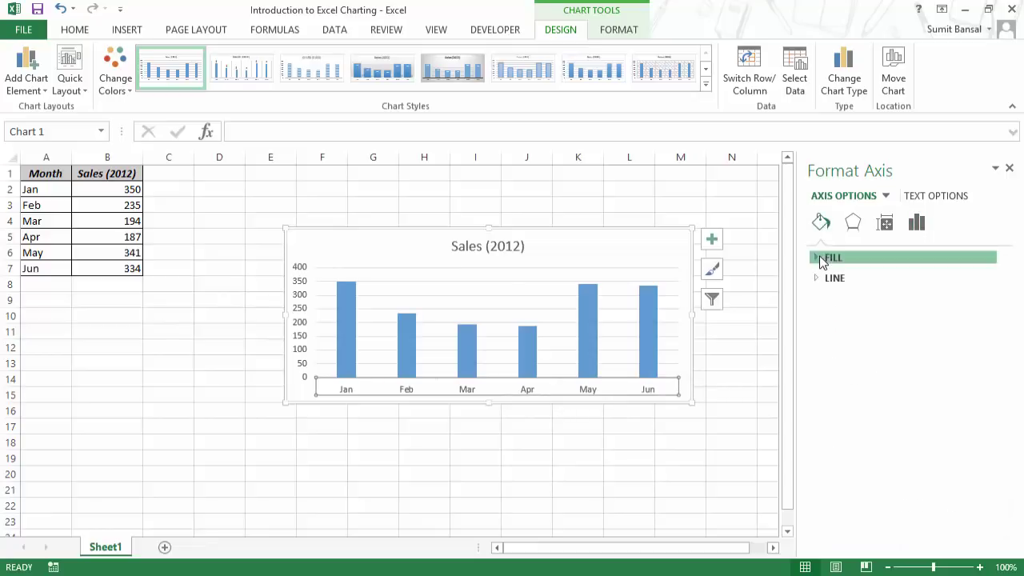
click(830, 256)
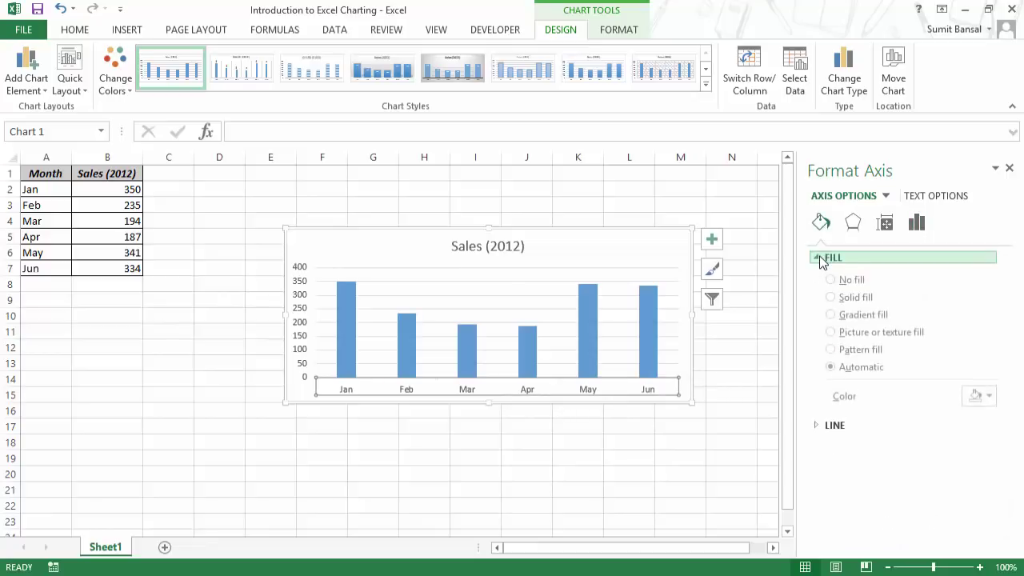
click(831, 299)
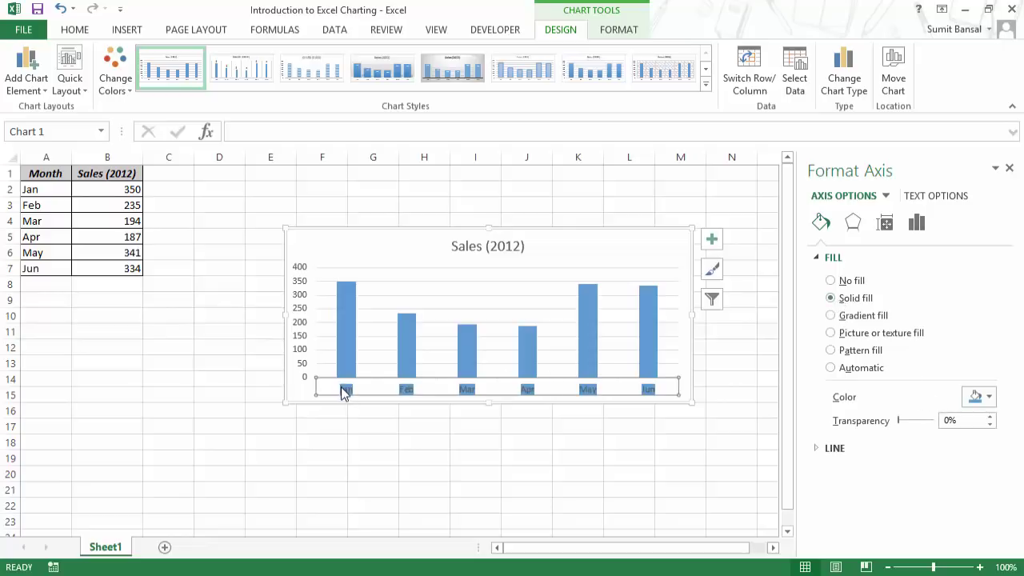
click(982, 397)
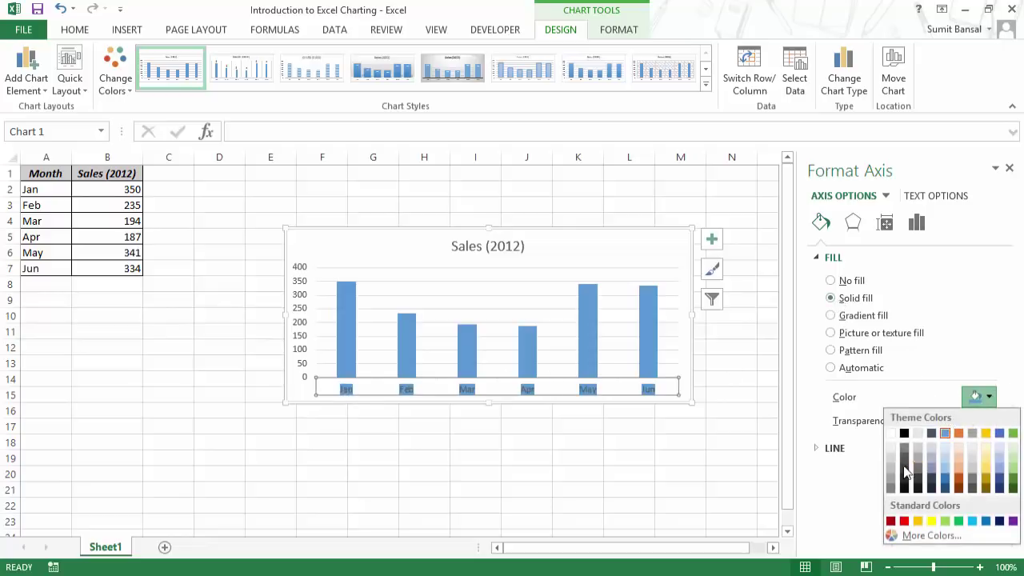
click(890, 522)
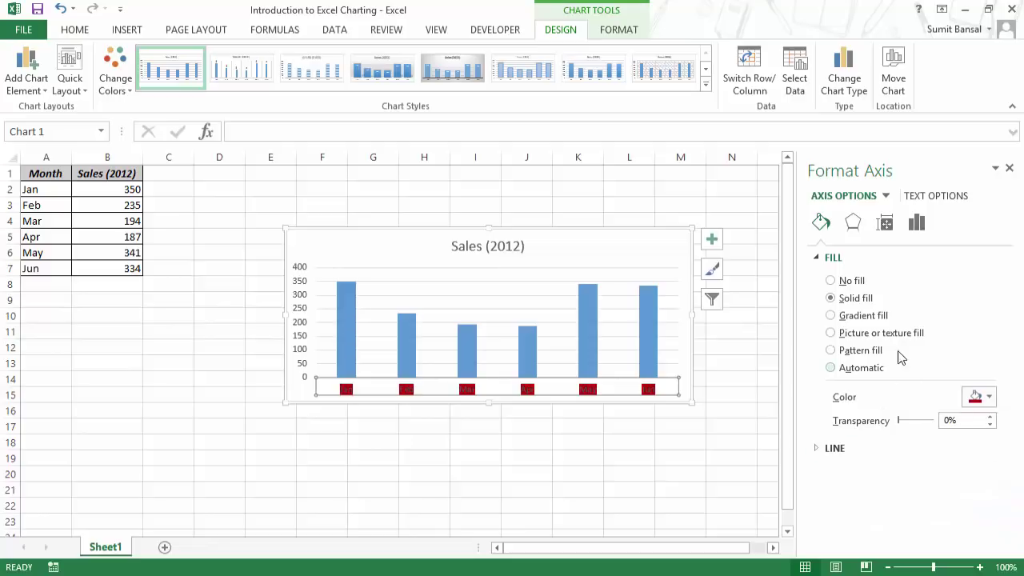
Try gradient and picture or texture fills on the horizontal axis, and set it to No fill.
click(851, 316)
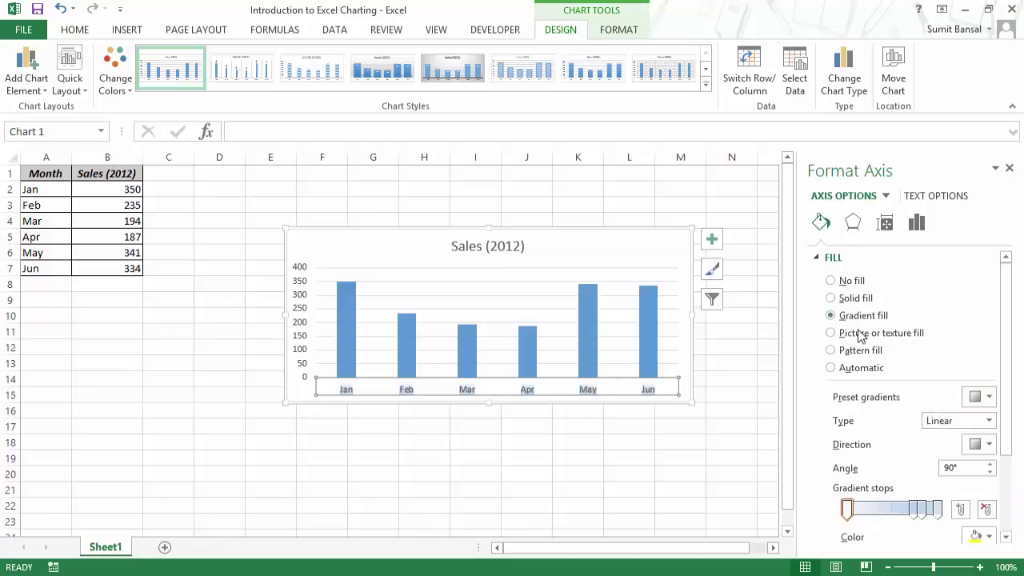
click(858, 334)
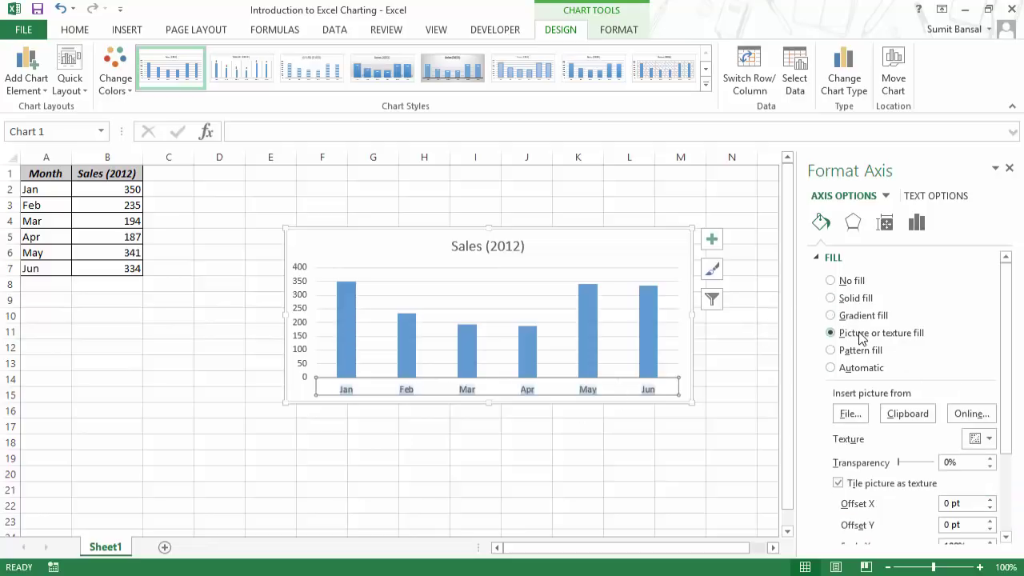
click(846, 281)
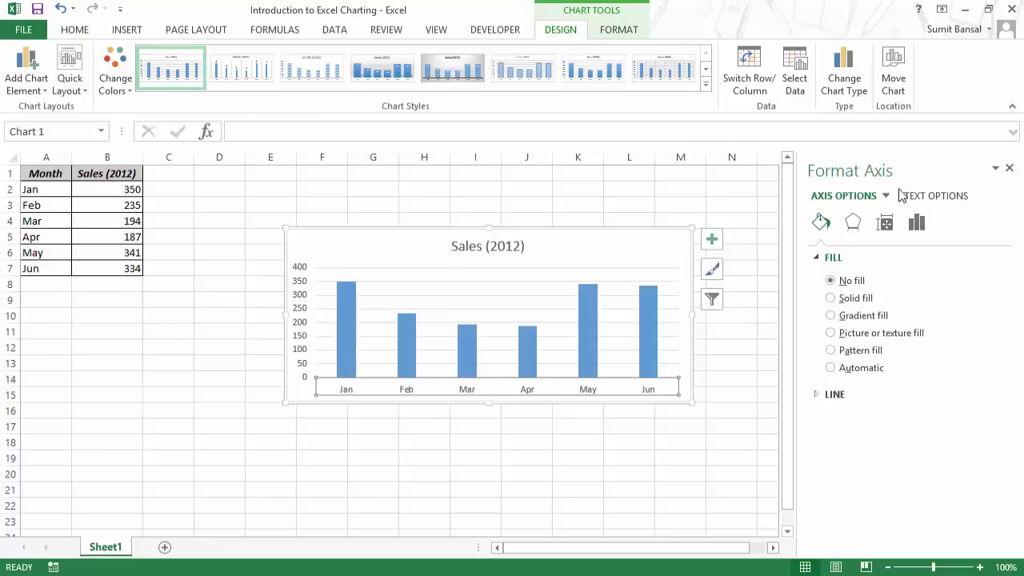
View the standard fill colour palette available for the selected horizontal axis and close it without choosing a colour.
click(85, 32)
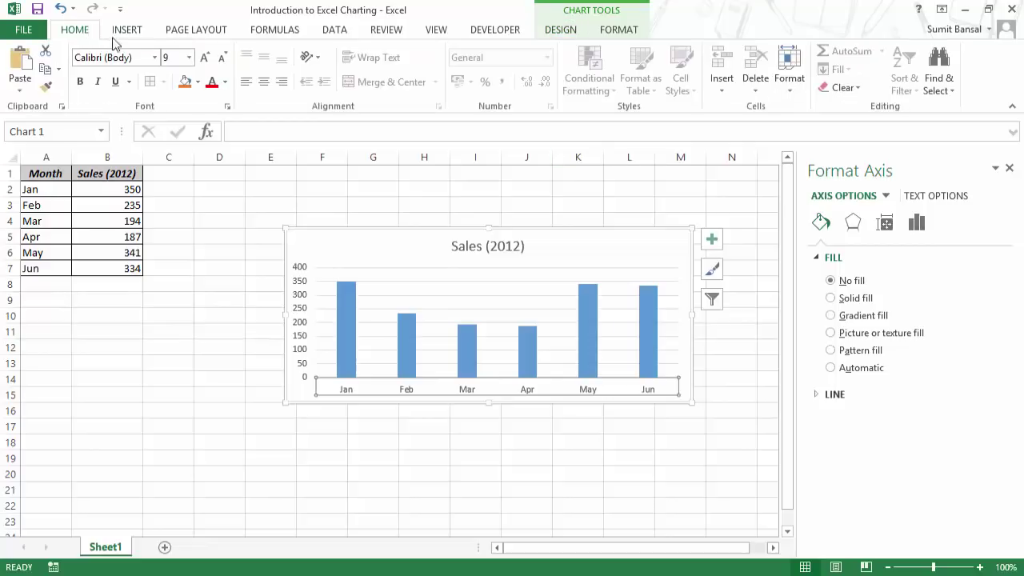
click(197, 82)
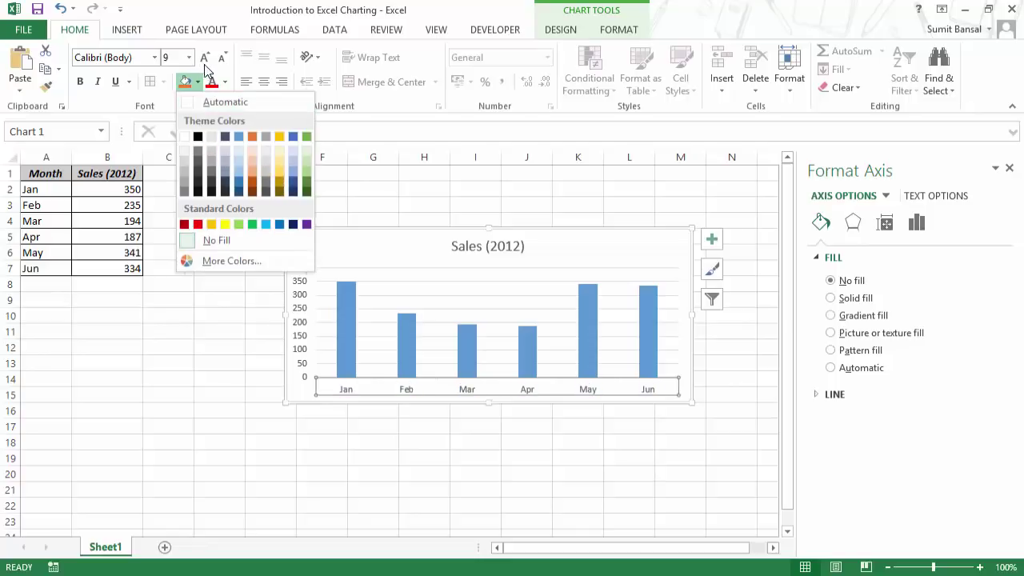
click(197, 81)
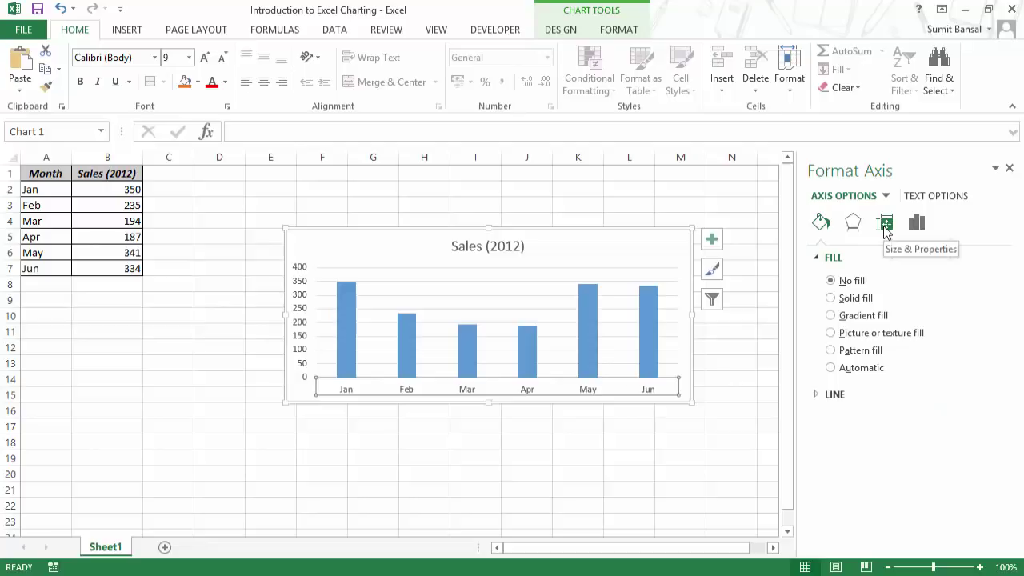
Try no fill and gradient fill for the horizontal axis text, and return it to solid fill.
click(934, 199)
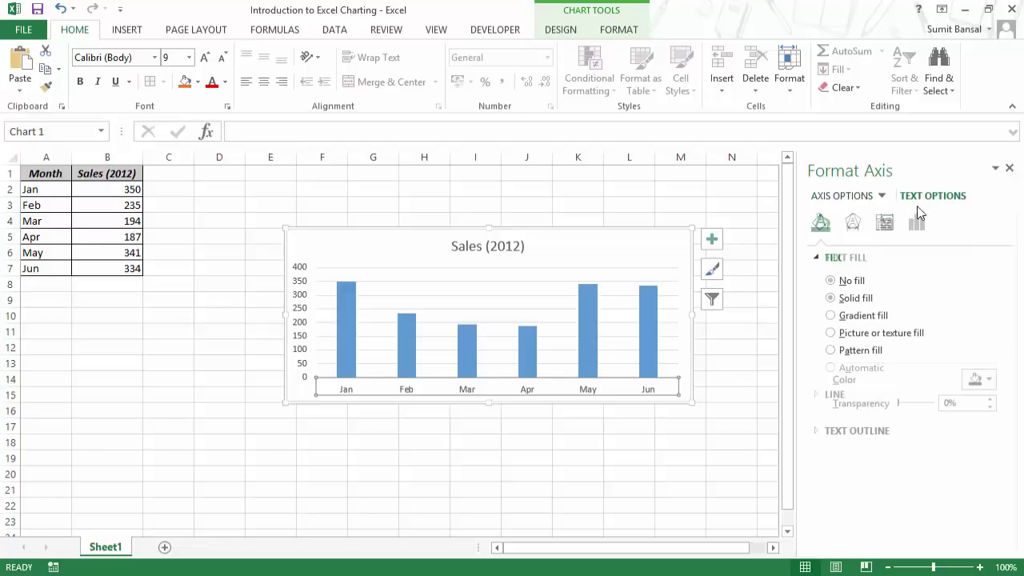
click(833, 283)
click(838, 297)
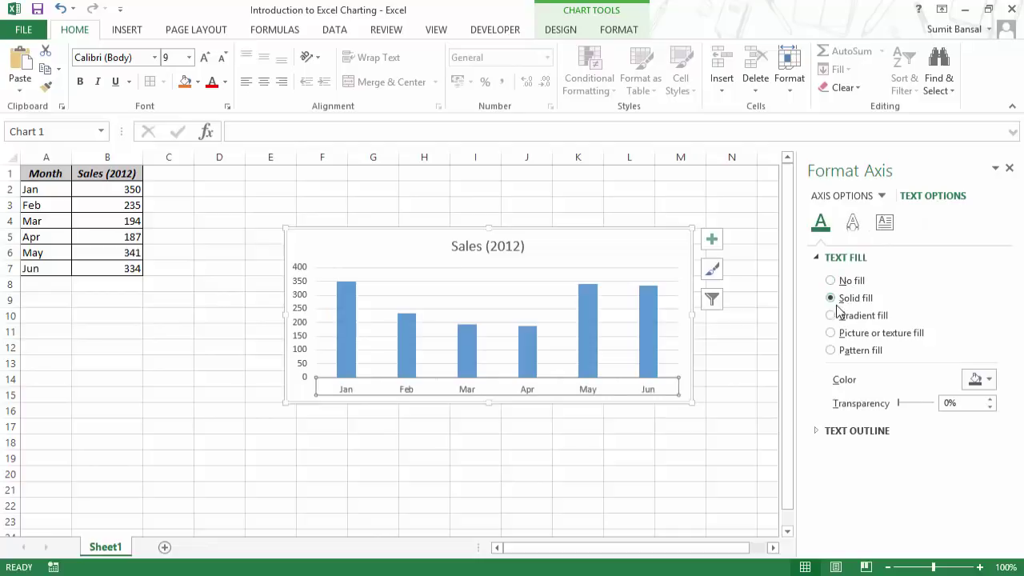
click(833, 315)
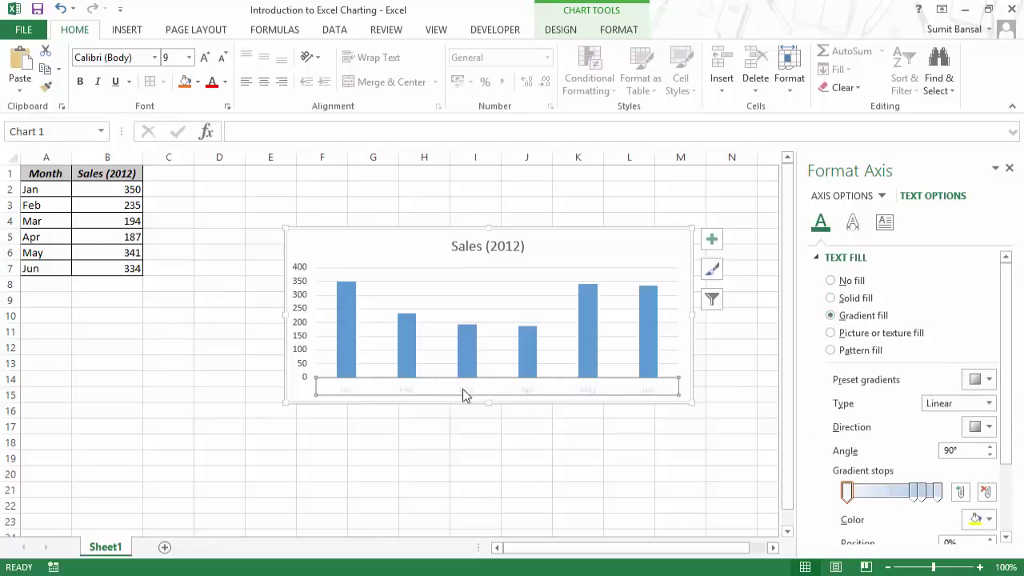
click(835, 298)
Colour the horizontal axis text dark red and undo the colour change.
click(990, 379)
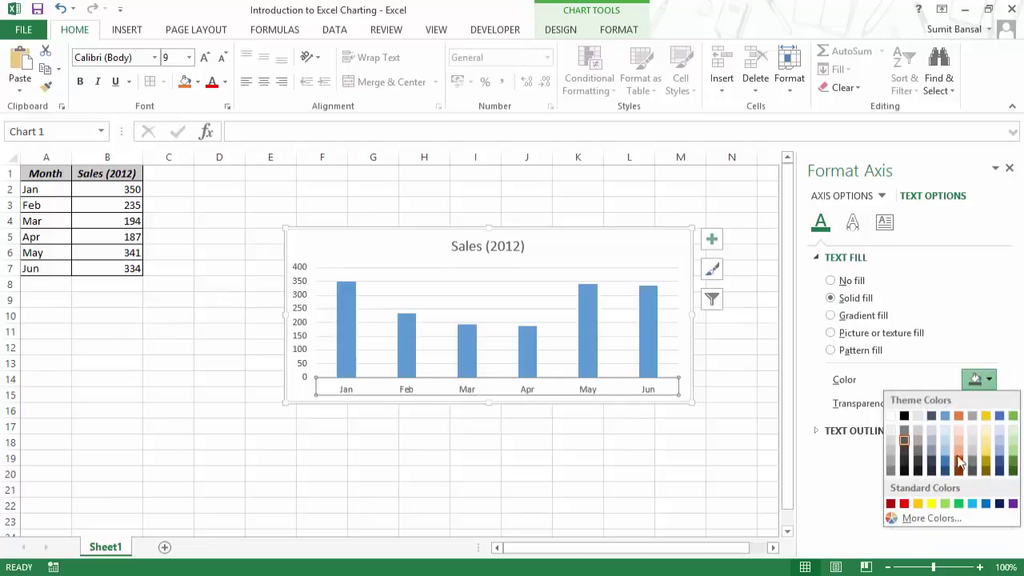
click(891, 503)
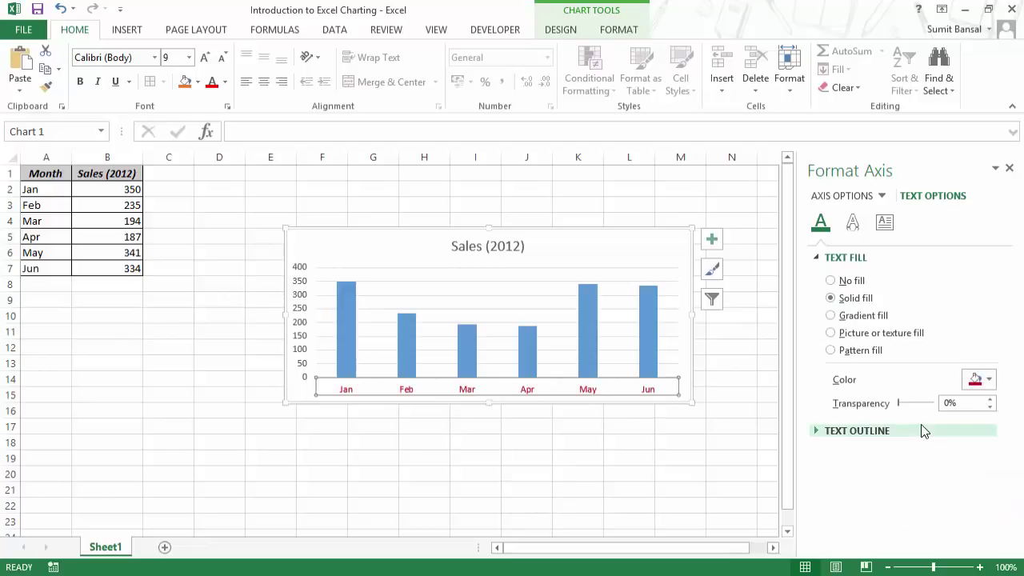
key(ctrl+z)
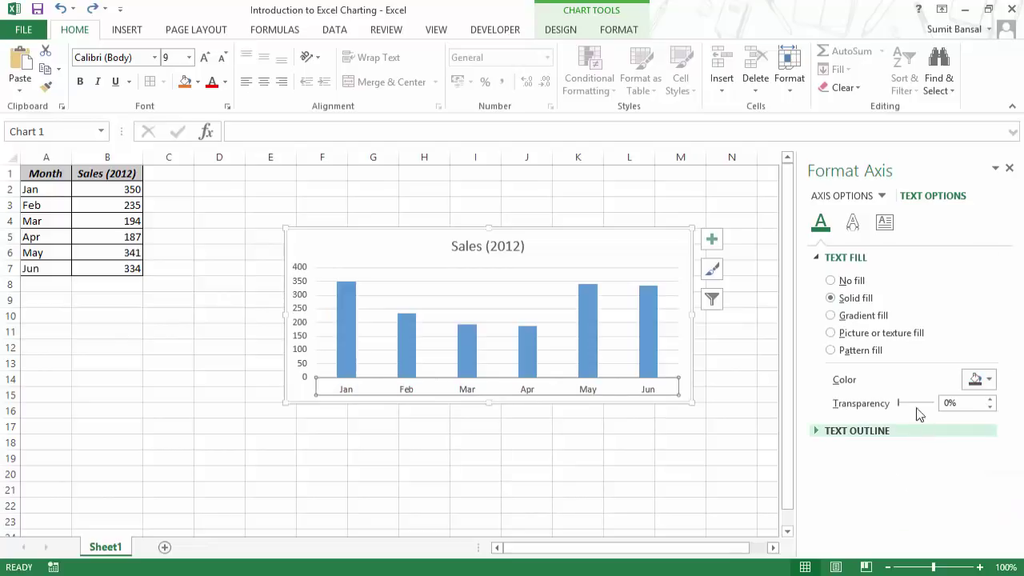
Give the horizontal axis text a solid line outline.
click(816, 429)
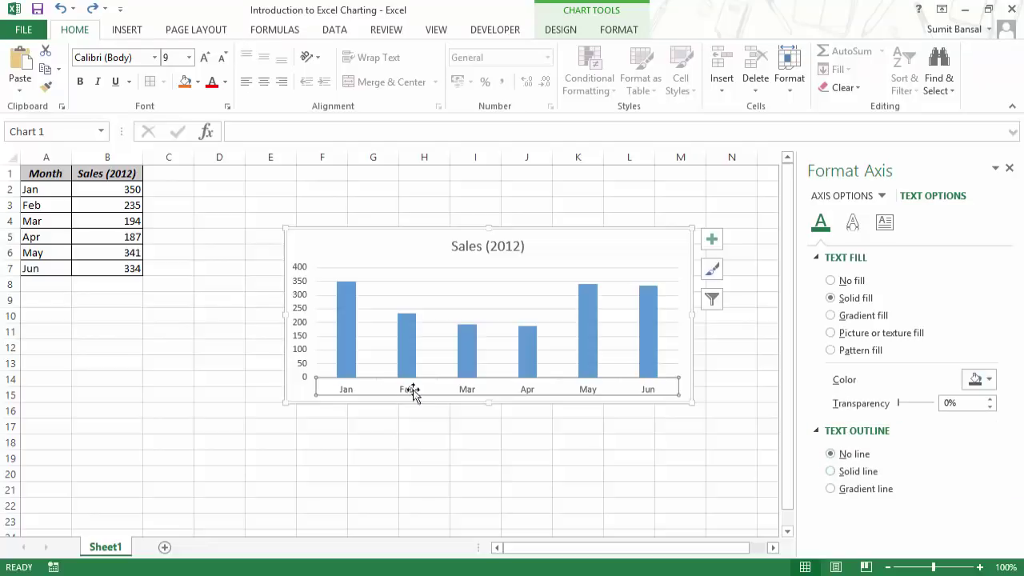
click(830, 471)
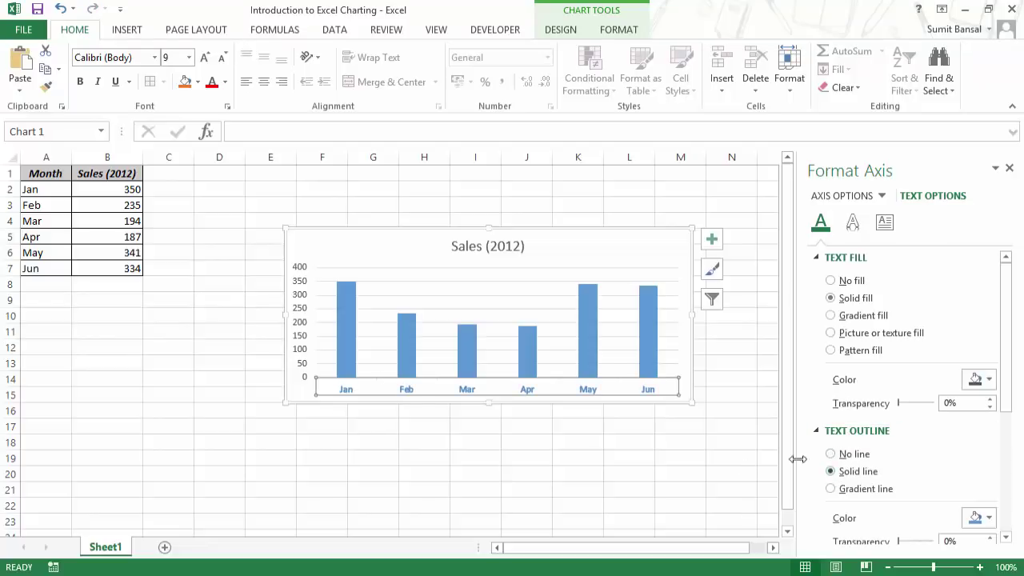
Remove the outline from the horizontal axis text.
click(740, 393)
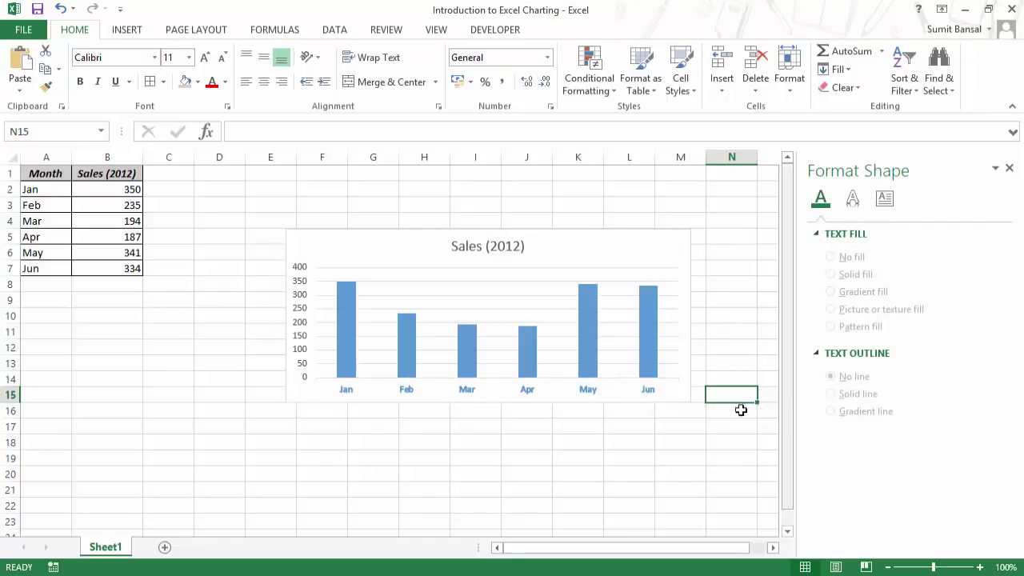
click(592, 391)
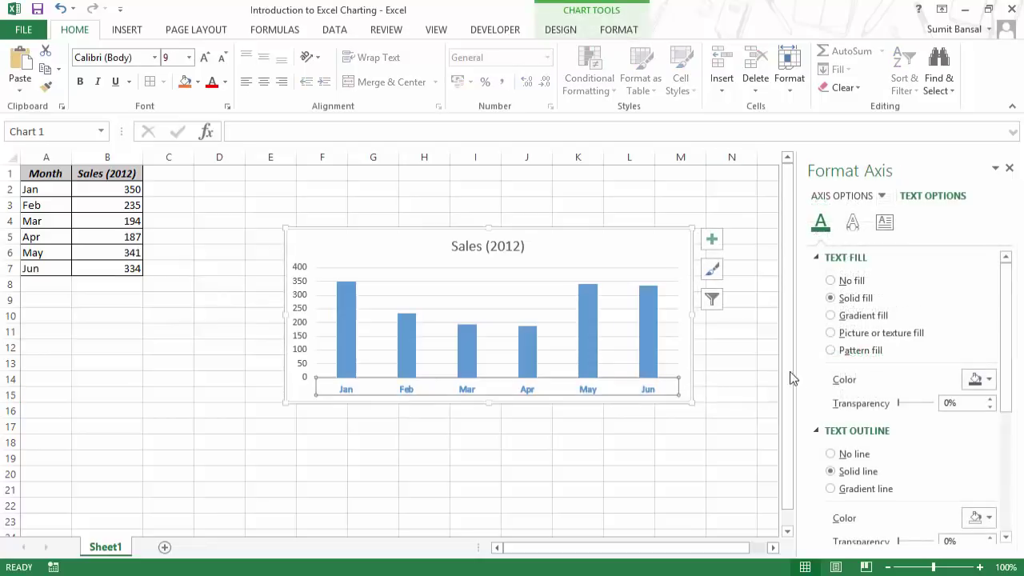
click(830, 453)
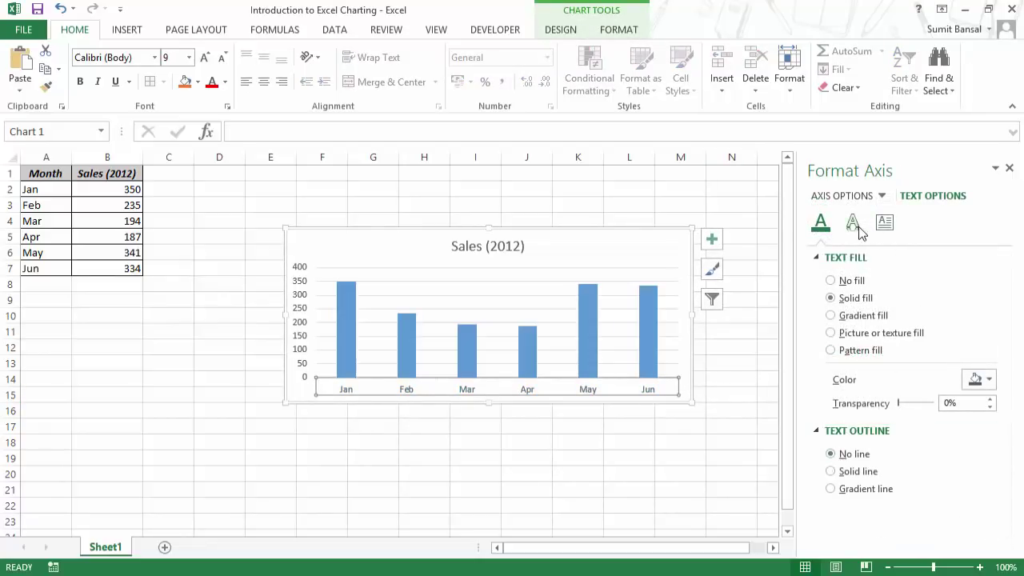
Try Inside and Cross major tick marks on the horizontal axis, and set the major type to None.
click(841, 195)
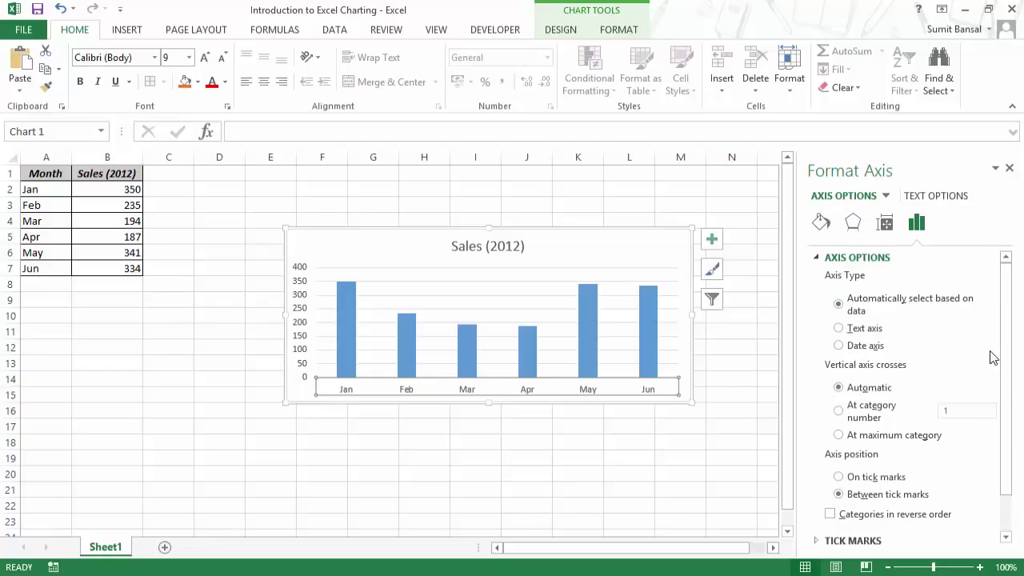
scroll(1001, 384, down, 2)
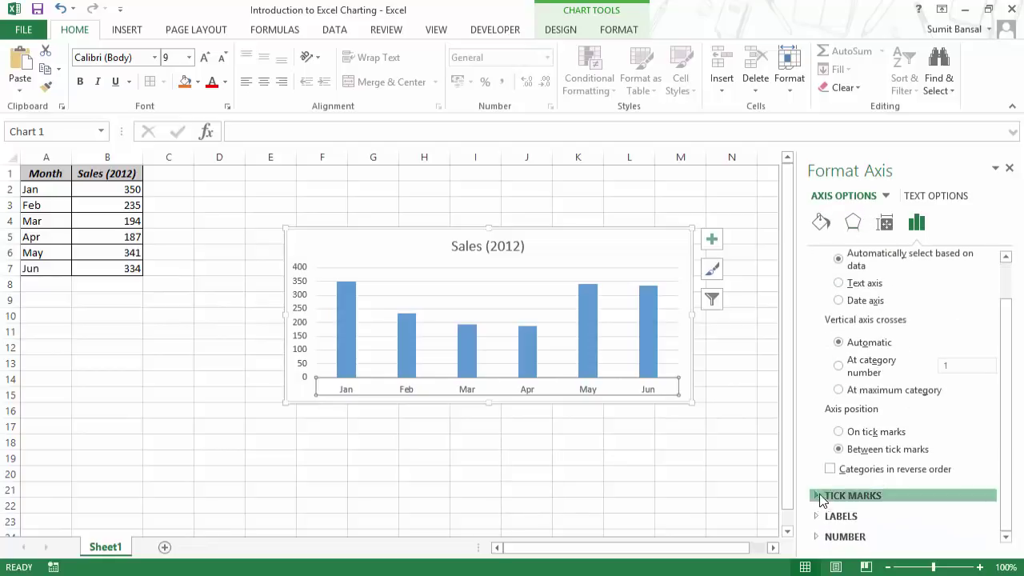
click(820, 496)
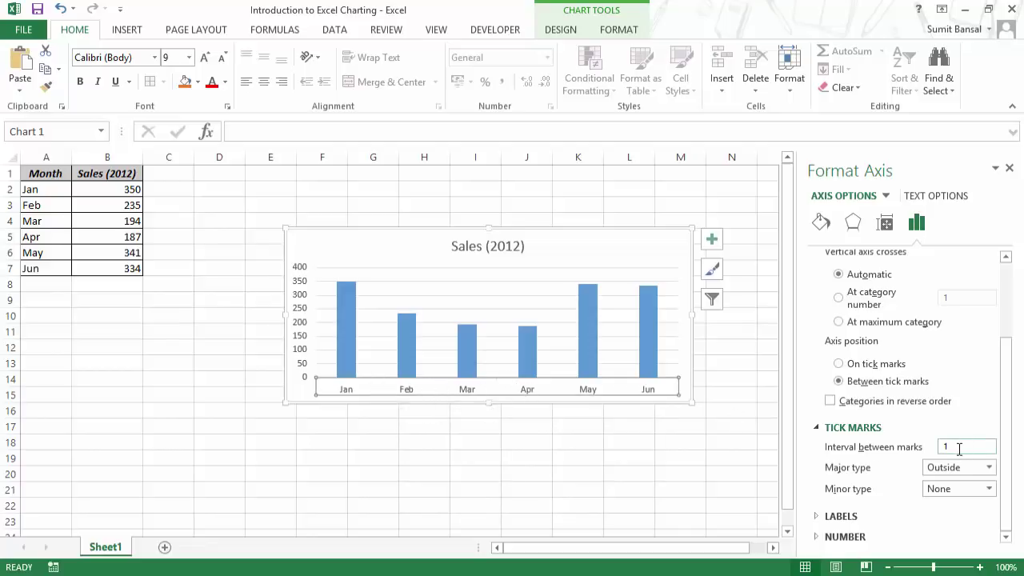
click(989, 467)
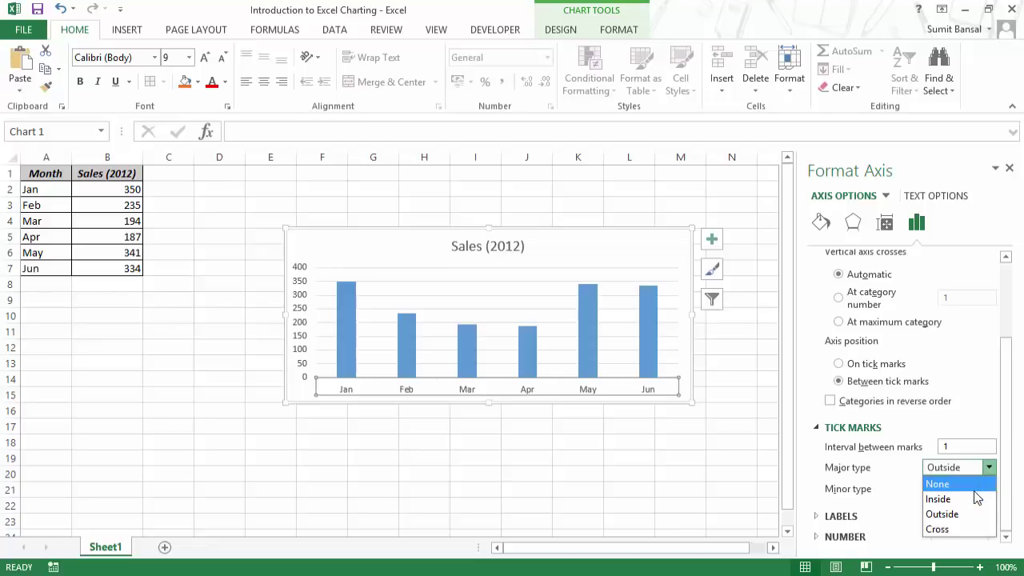
click(969, 502)
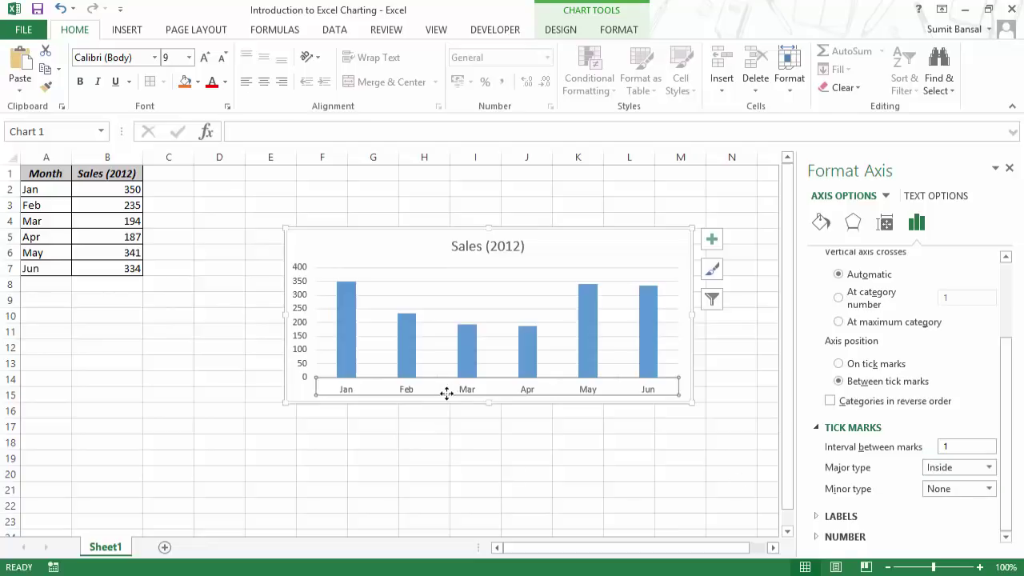
click(980, 469)
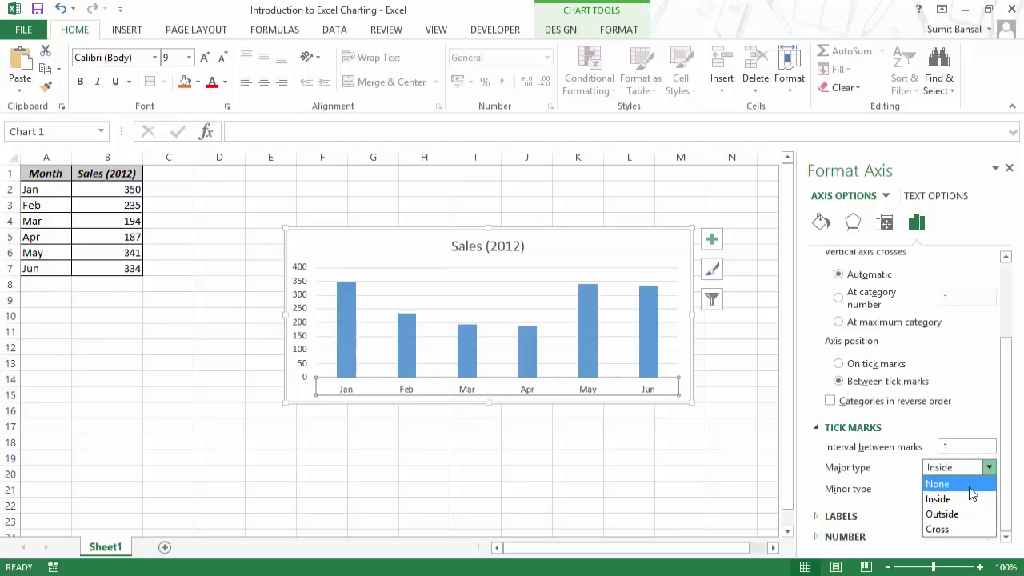
click(966, 527)
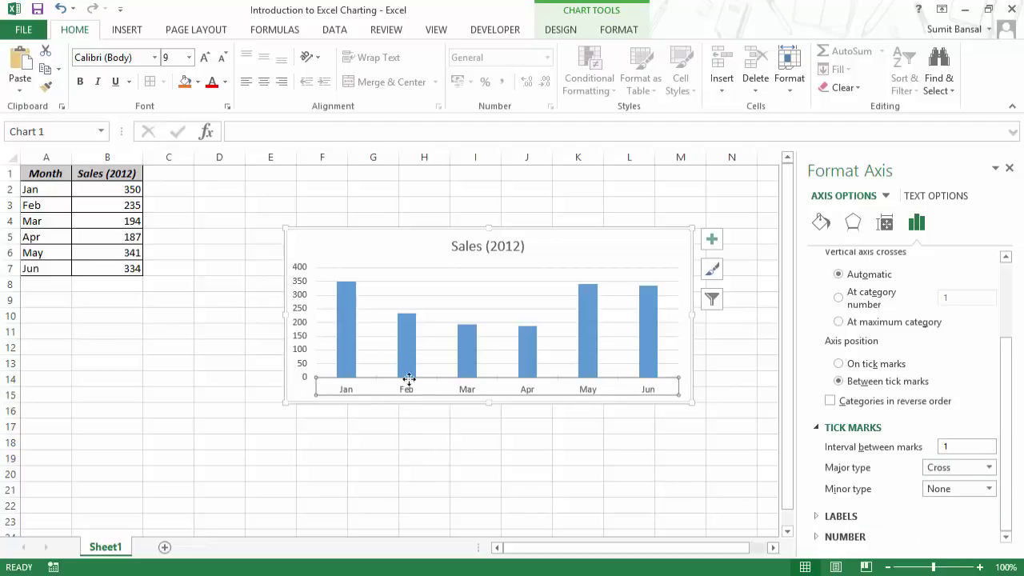
click(989, 467)
click(969, 483)
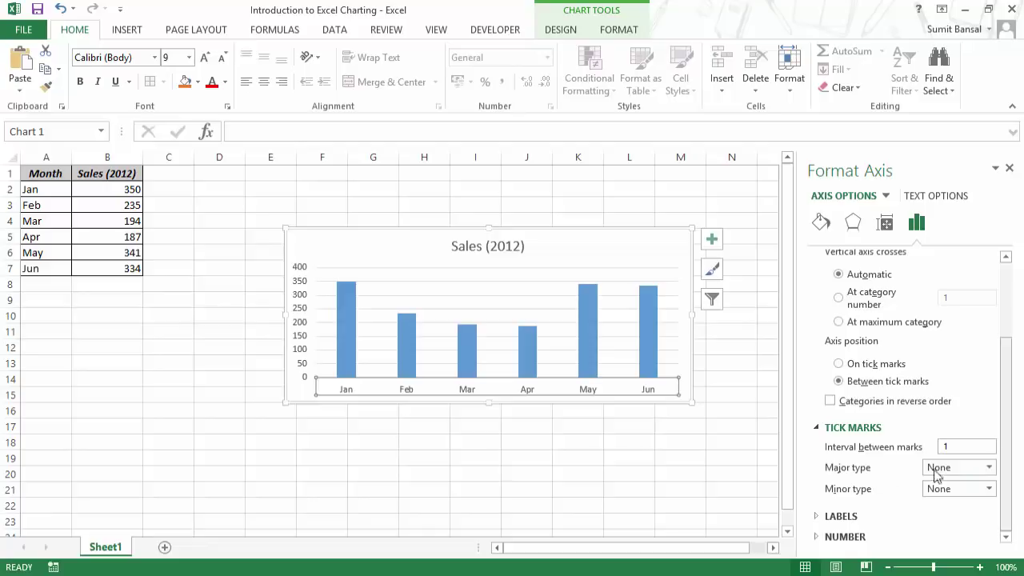
Try the High, Low and None label positions for the horizontal axis, and return it to Next to Axis.
click(827, 516)
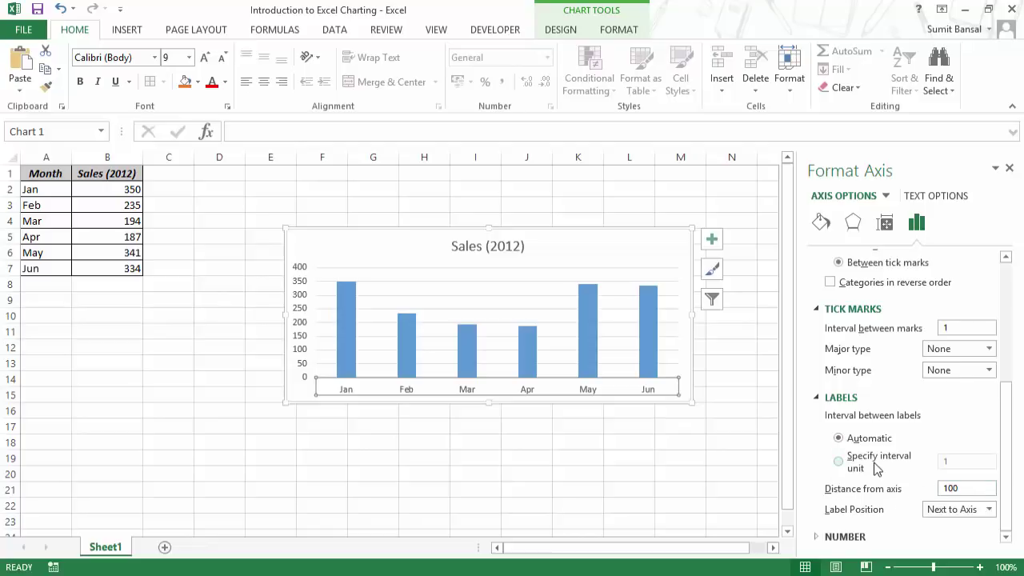
click(989, 509)
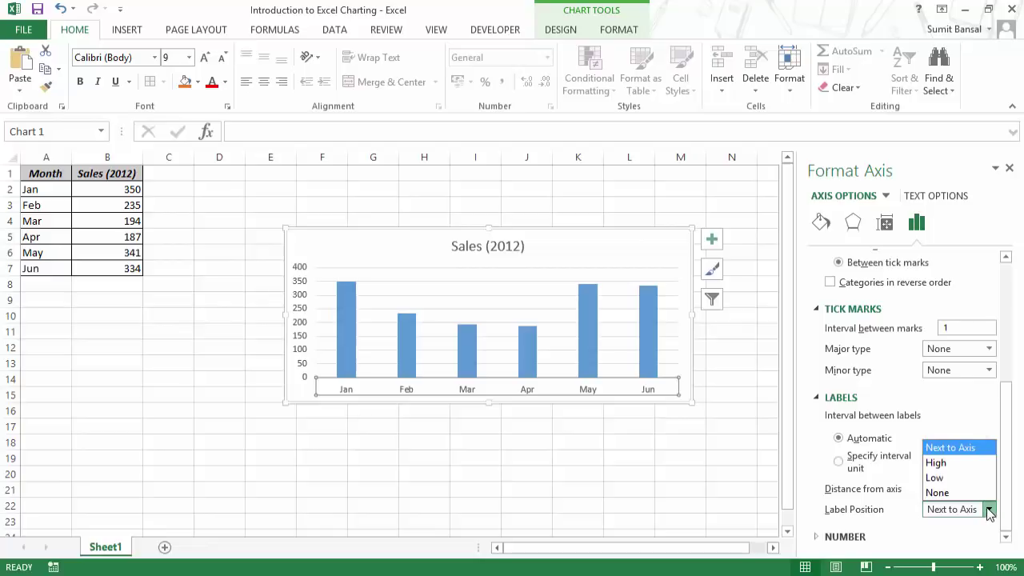
click(964, 463)
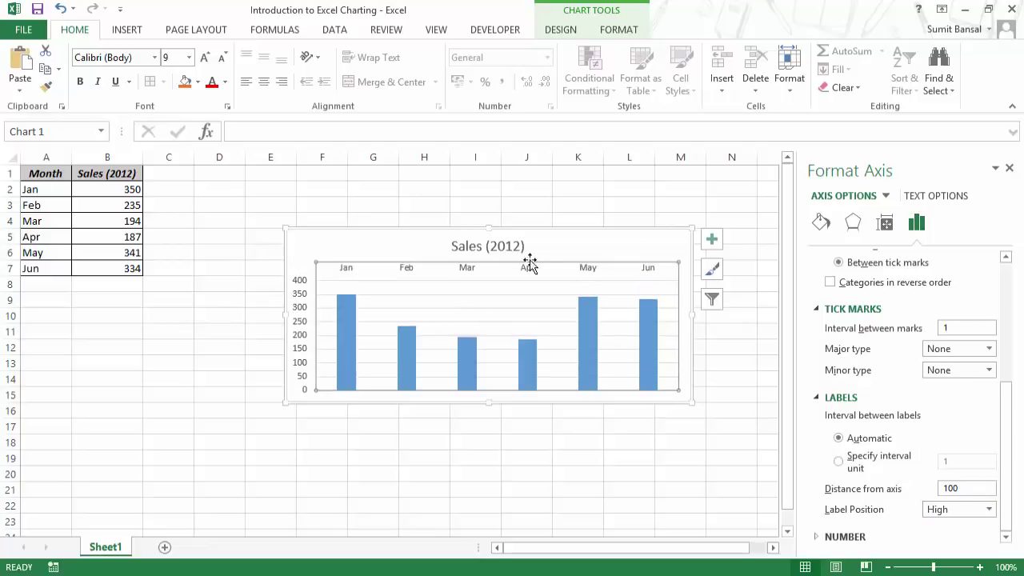
click(968, 509)
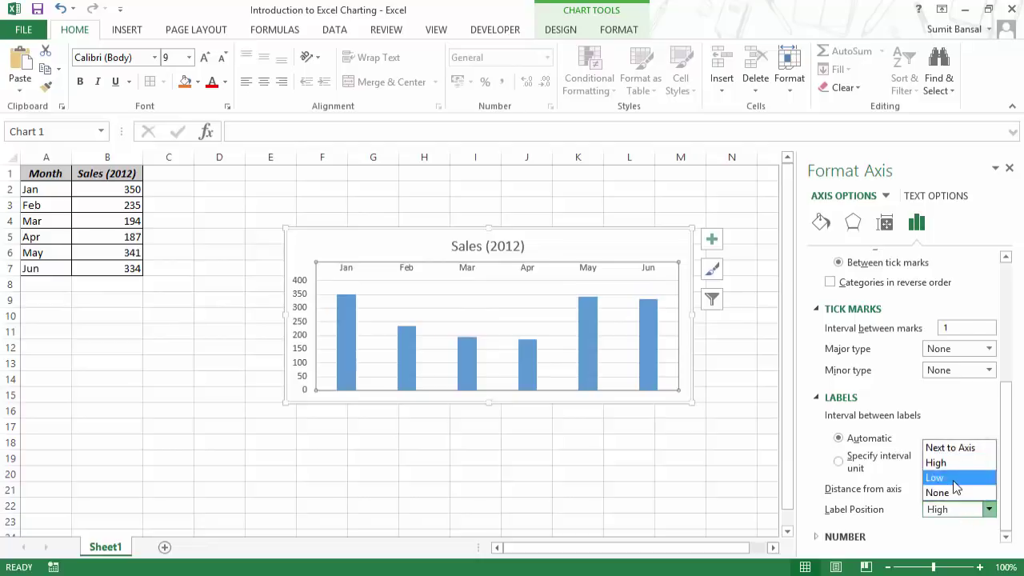
click(958, 478)
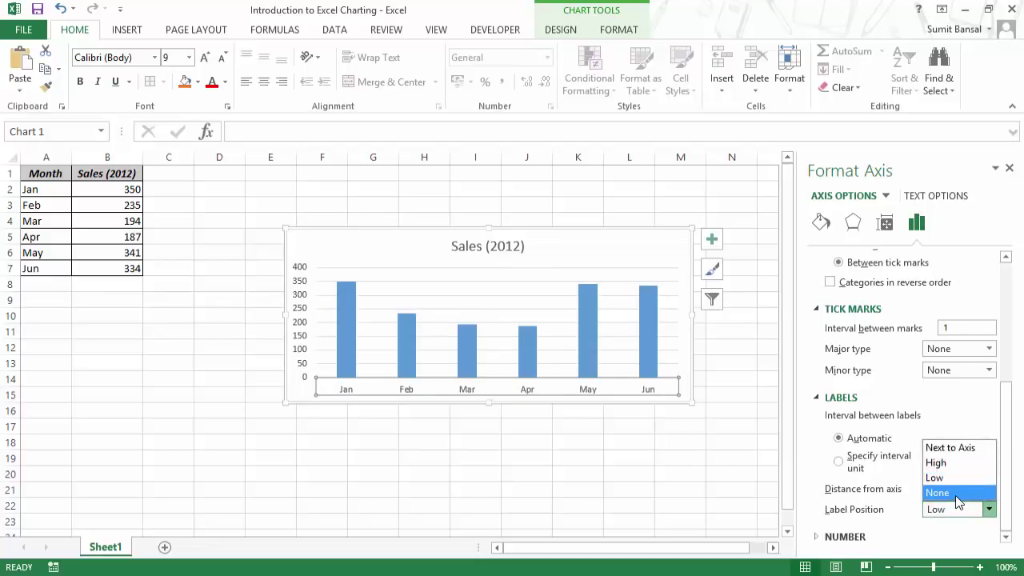
click(955, 494)
click(966, 512)
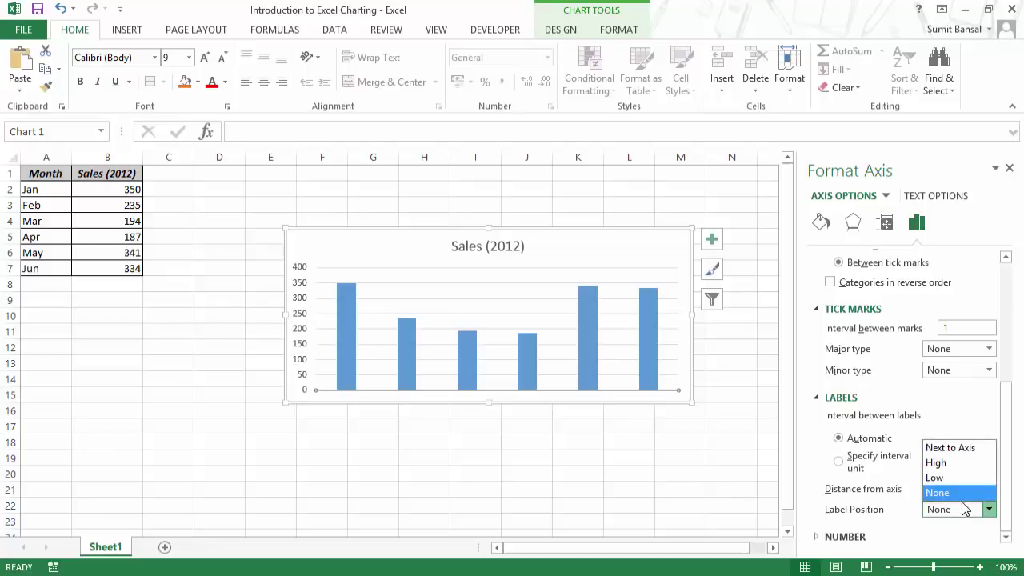
click(959, 450)
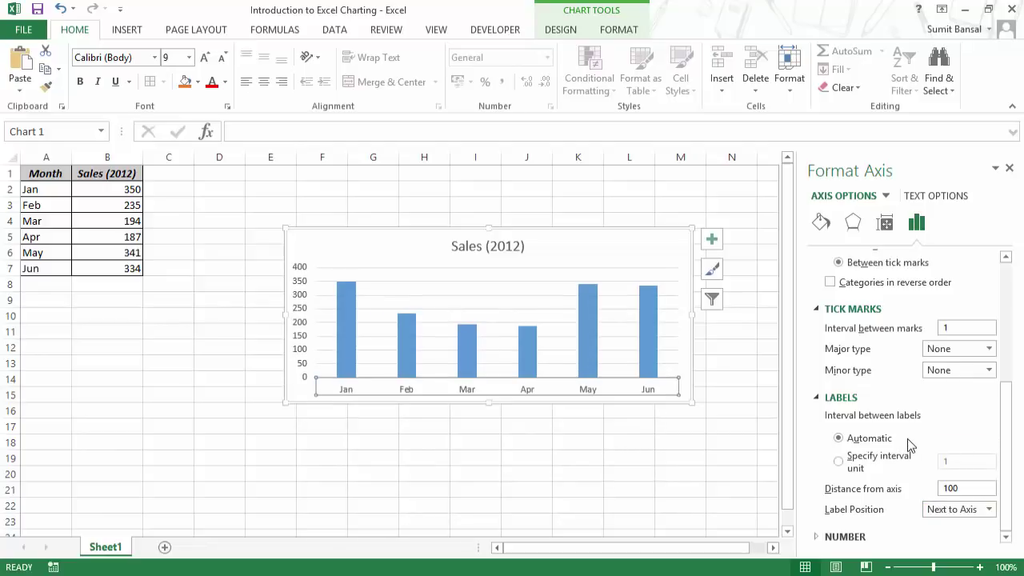
Add the custom number format General "Millions" and apply it to the vertical axis.
click(841, 536)
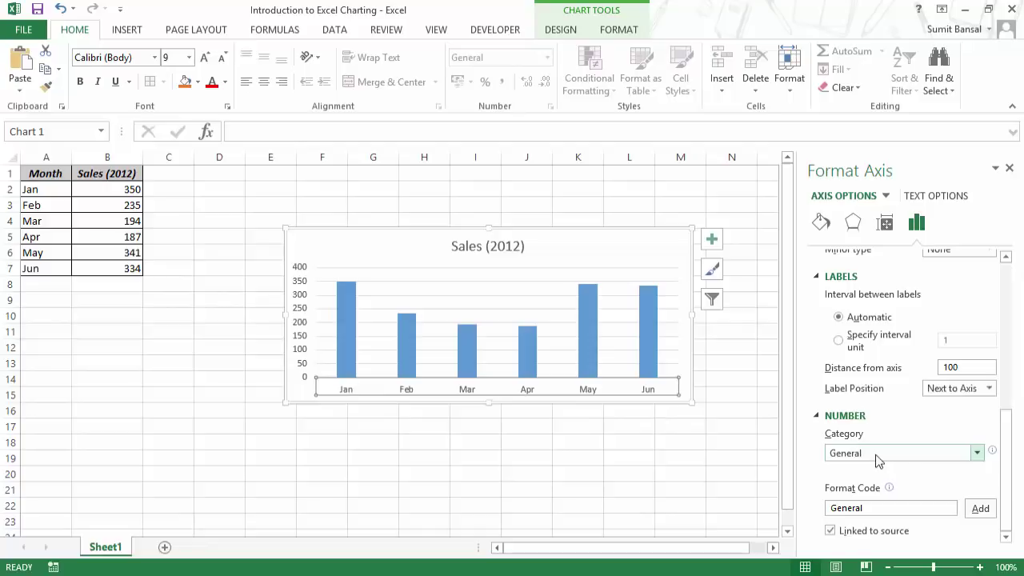
click(310, 328)
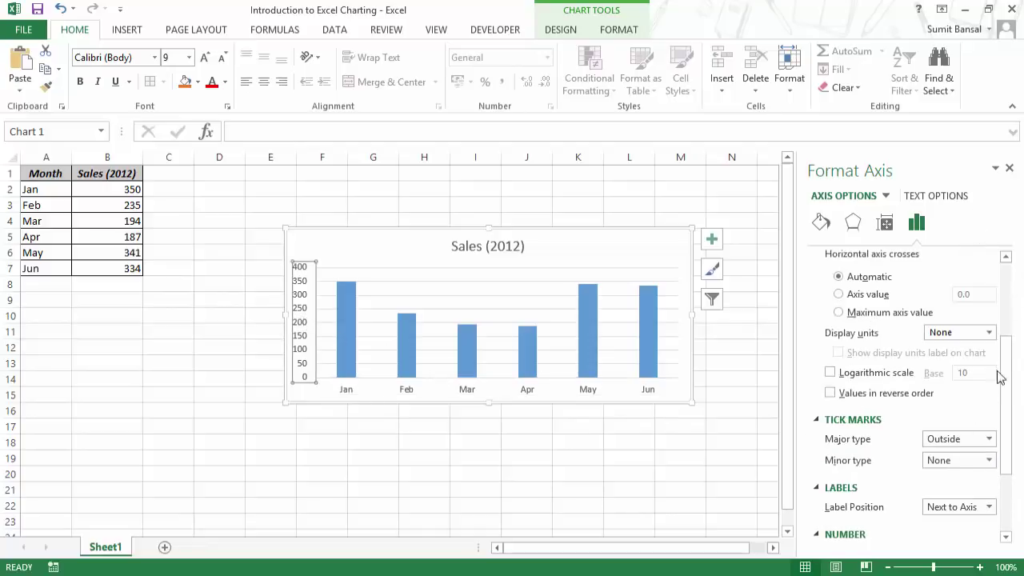
drag(1008, 359, 1009, 415)
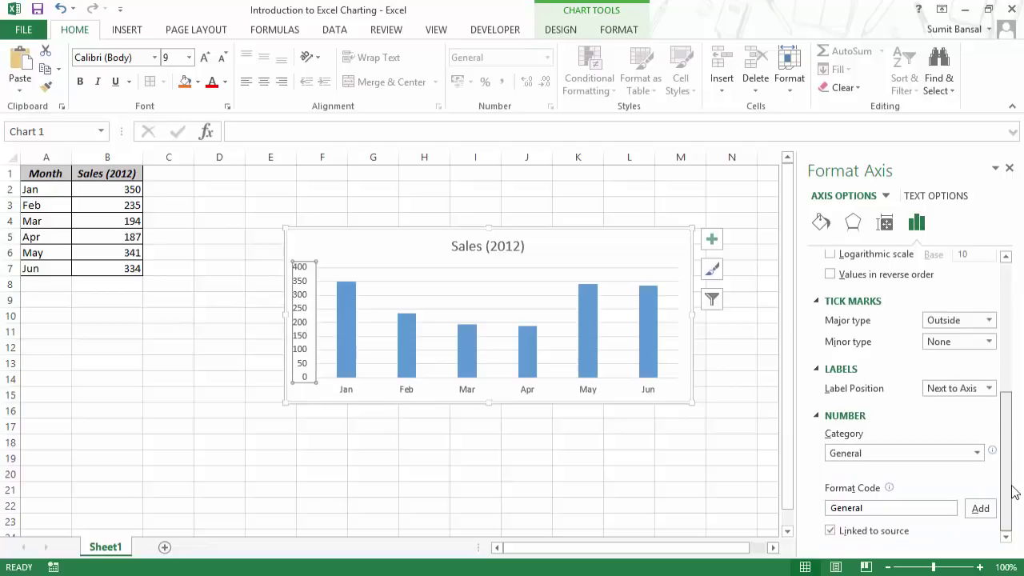
click(882, 452)
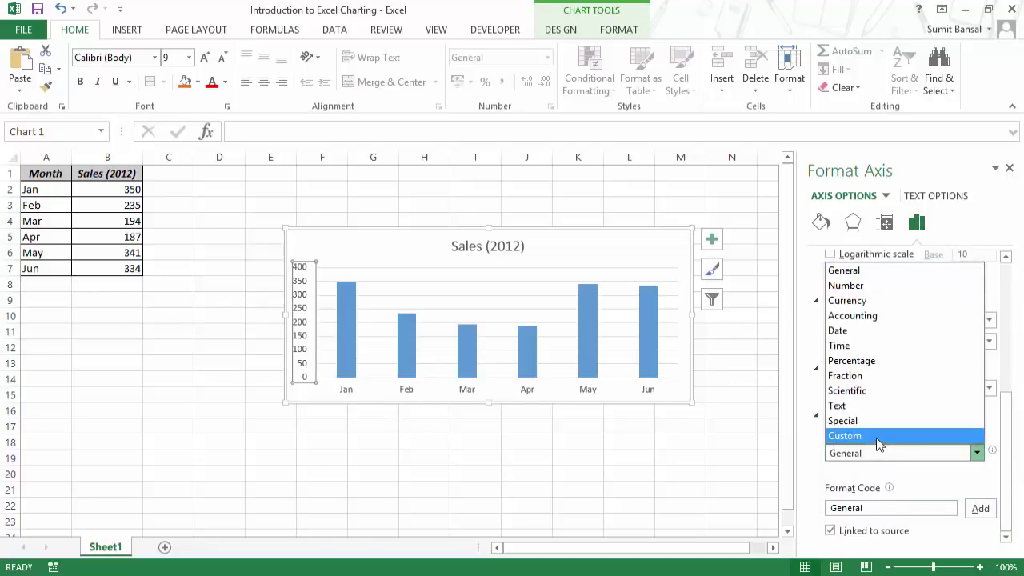
click(876, 436)
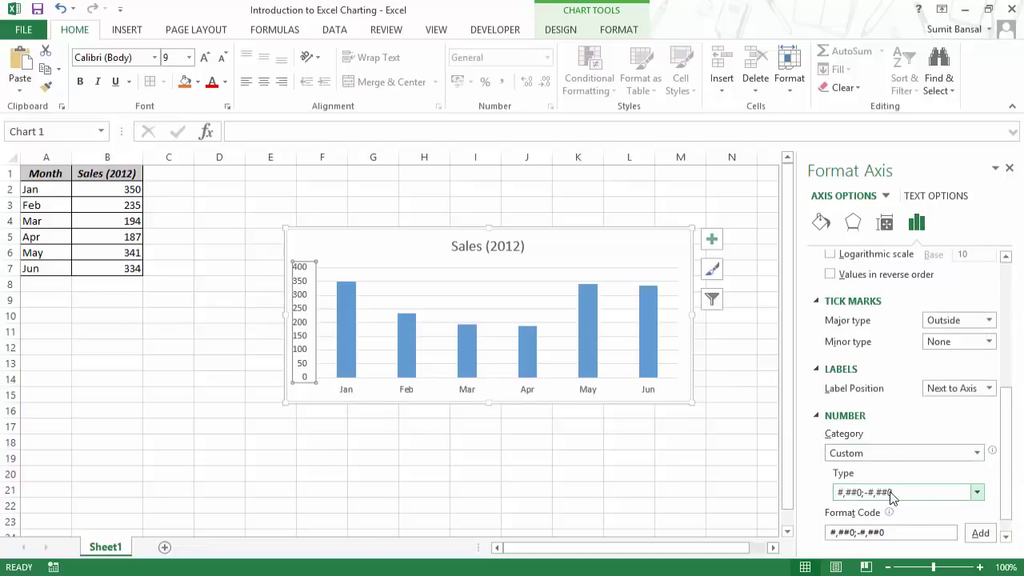
drag(896, 532, 823, 534)
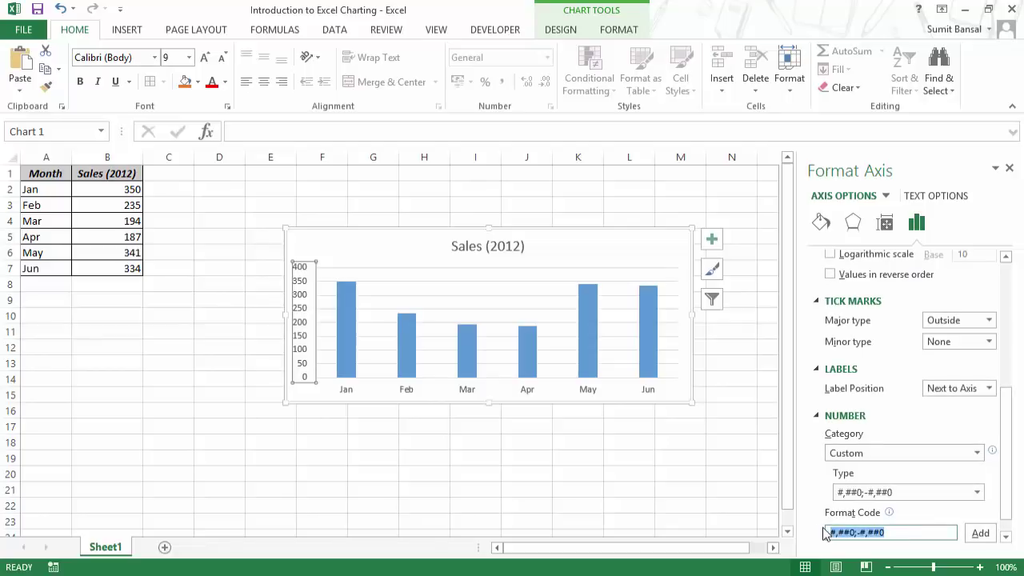
text(General "Millions)
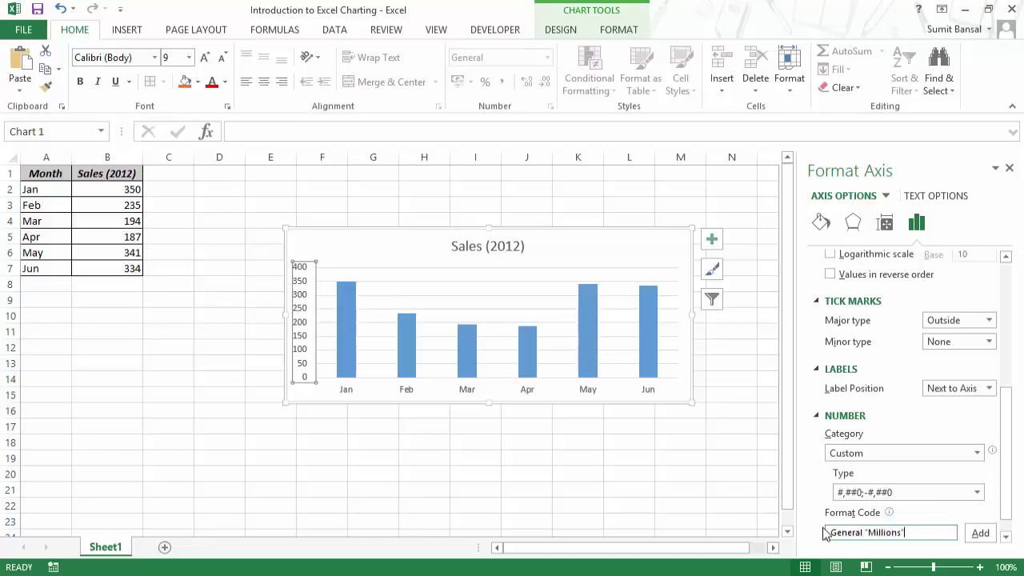
click(980, 532)
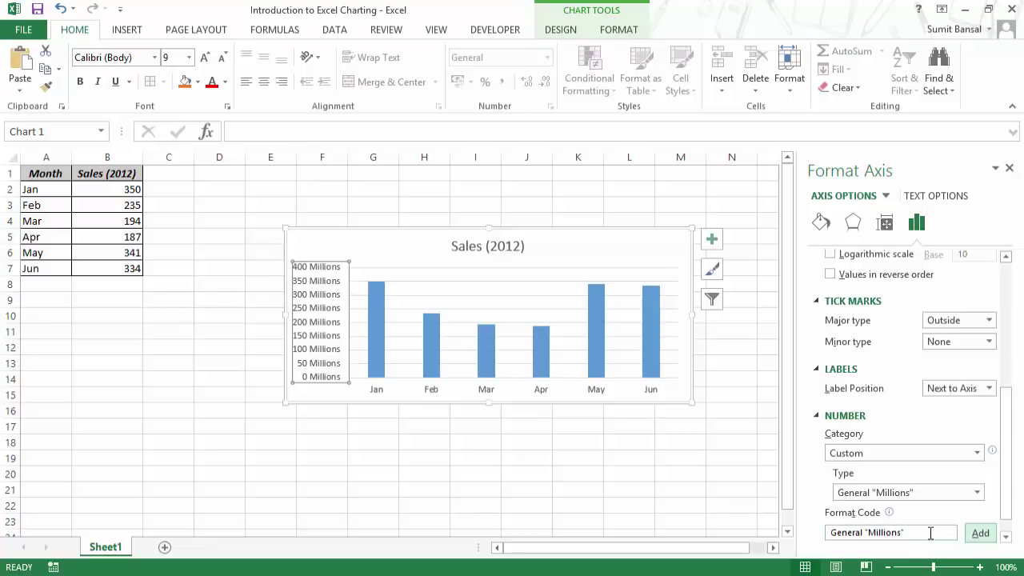
Switch the vertical axis back to the custom number format #,##0;-#,##0.
triple_click(894, 527)
key(BackSpace)
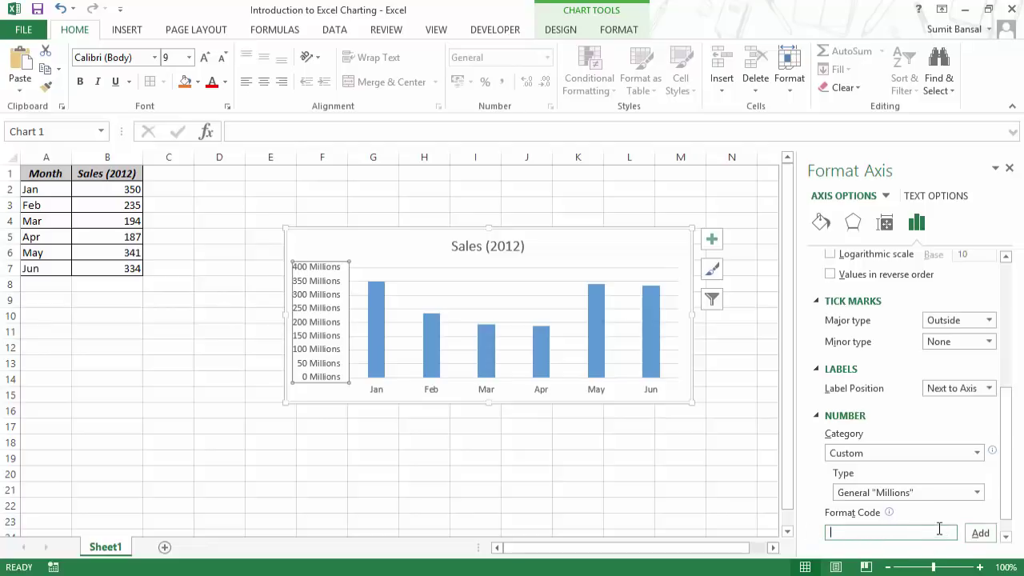
click(946, 492)
click(943, 507)
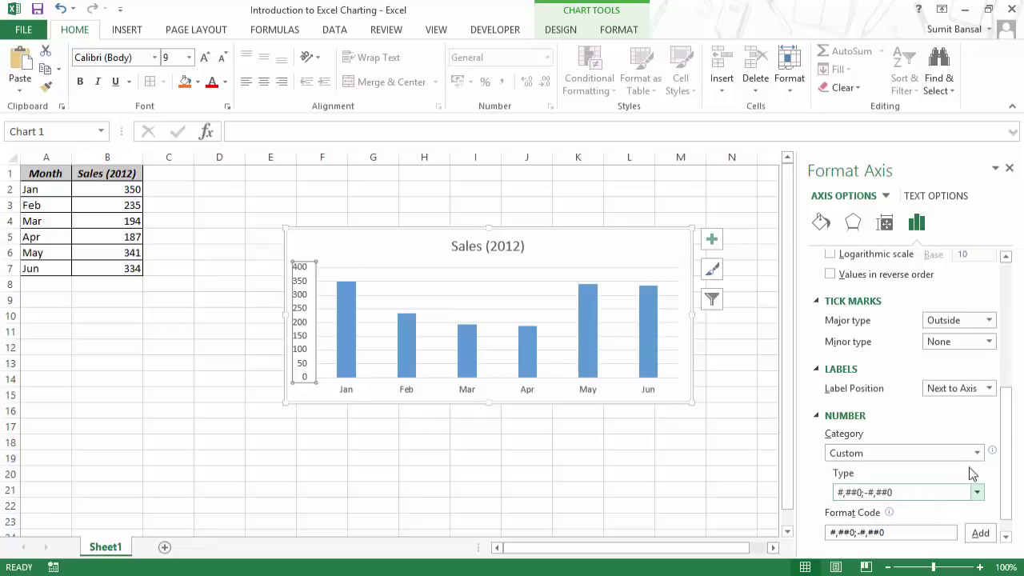
Look through the vertical axis's bounds and units, alignment, effects, and fill and line options.
scroll(1009, 475, down, 1)
drag(1009, 472, 1011, 288)
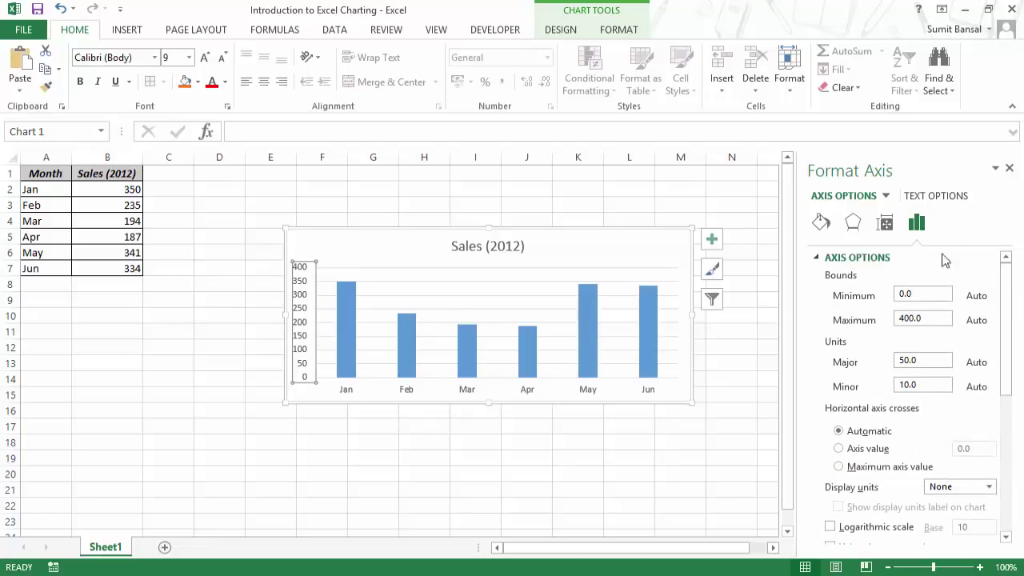
click(886, 225)
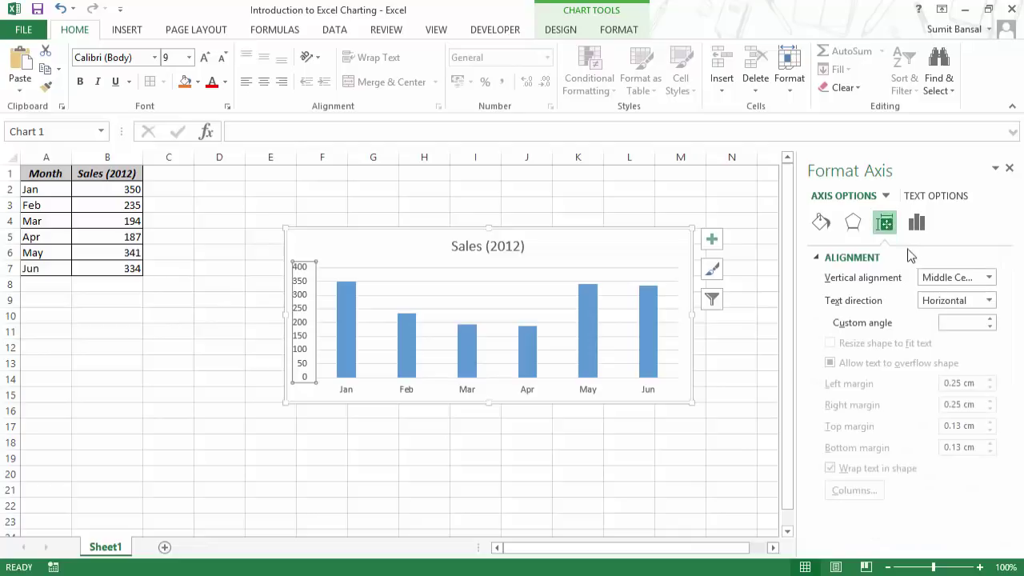
click(852, 224)
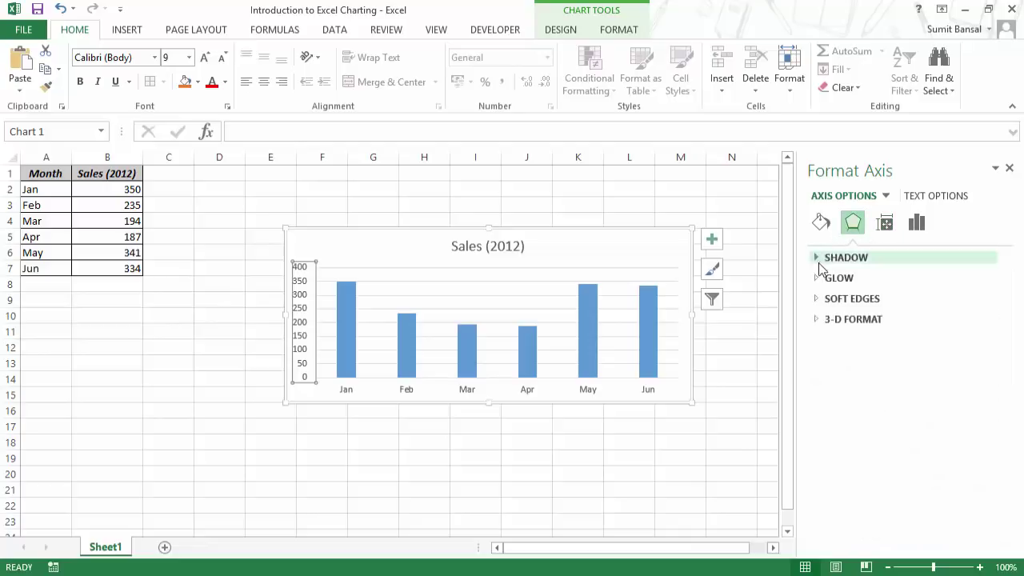
click(827, 231)
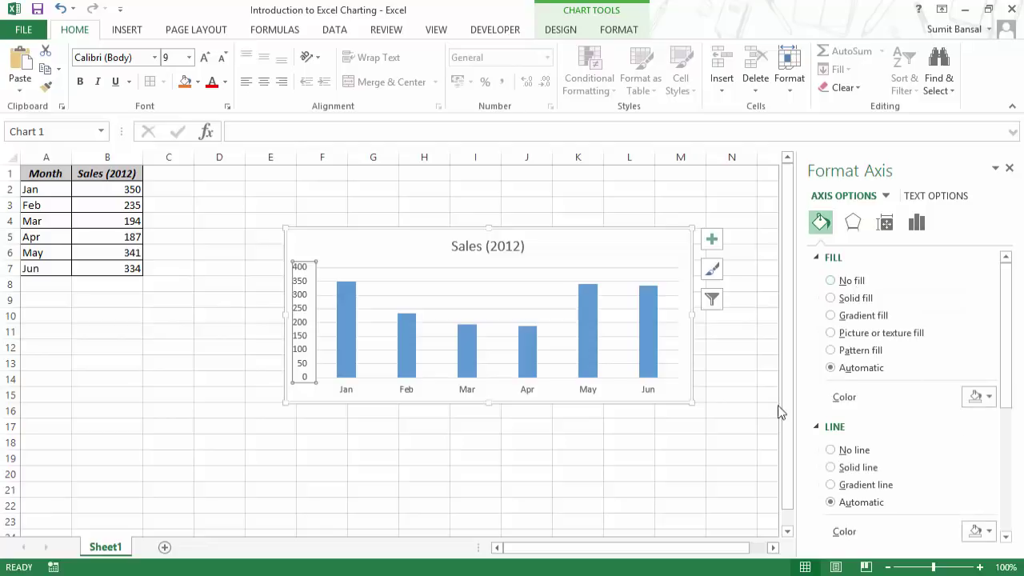
Add a primary horizontal axis title to the chart.
click(393, 242)
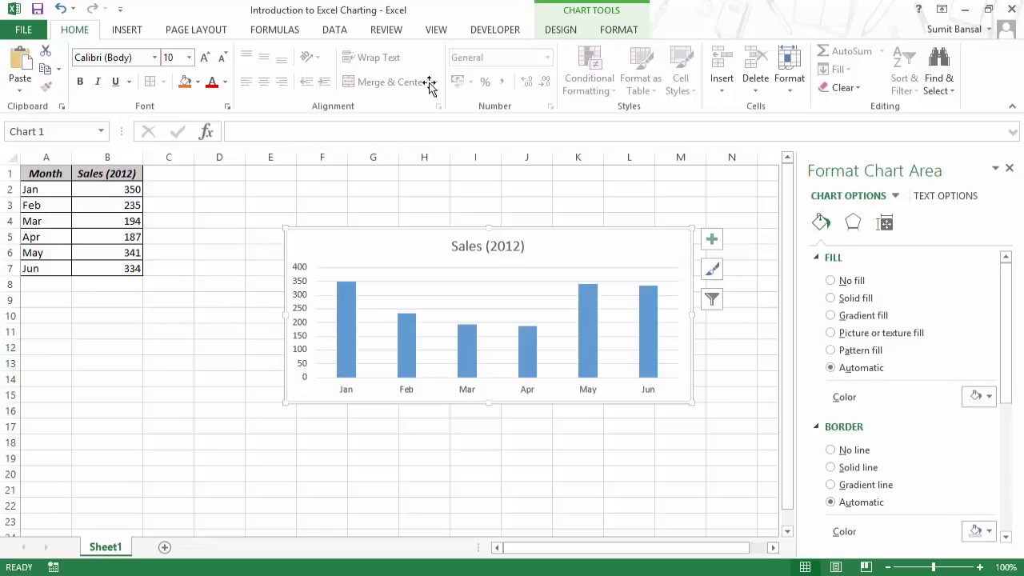
click(562, 32)
click(25, 80)
mouse_move(66, 134)
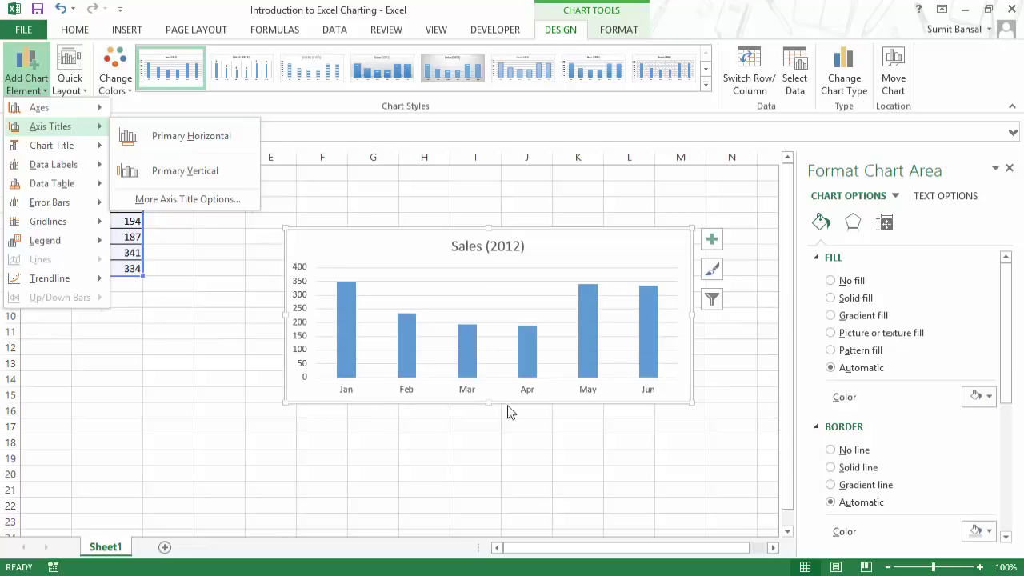
click(202, 139)
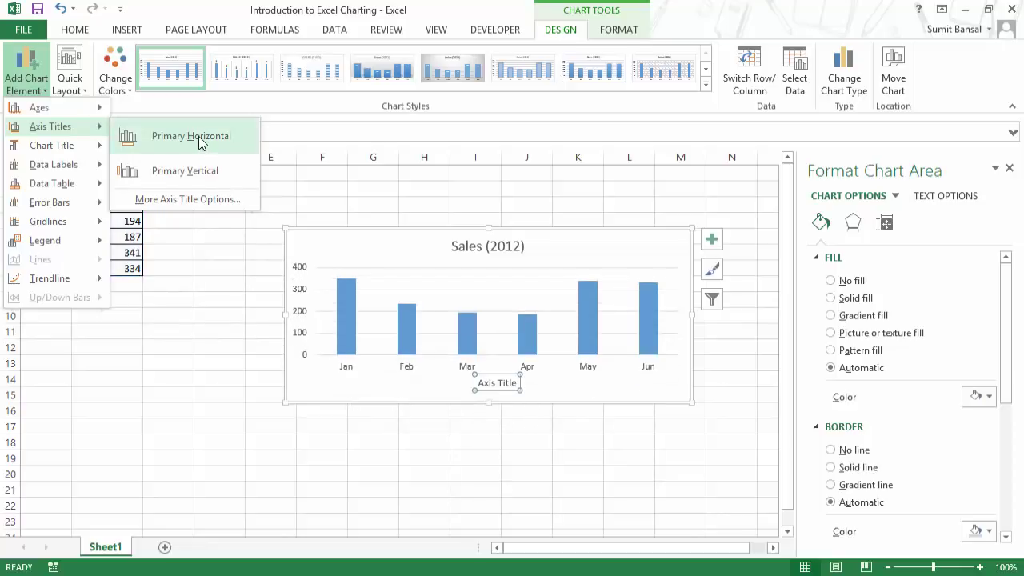
Replace the horizontal axis title's placeholder text with "Months".
double_click(499, 384)
key(BackSpace)
key(BackSpace)
key(BackSpace)
key(BackSpace)
key(BackSpace)
key(BackSpace)
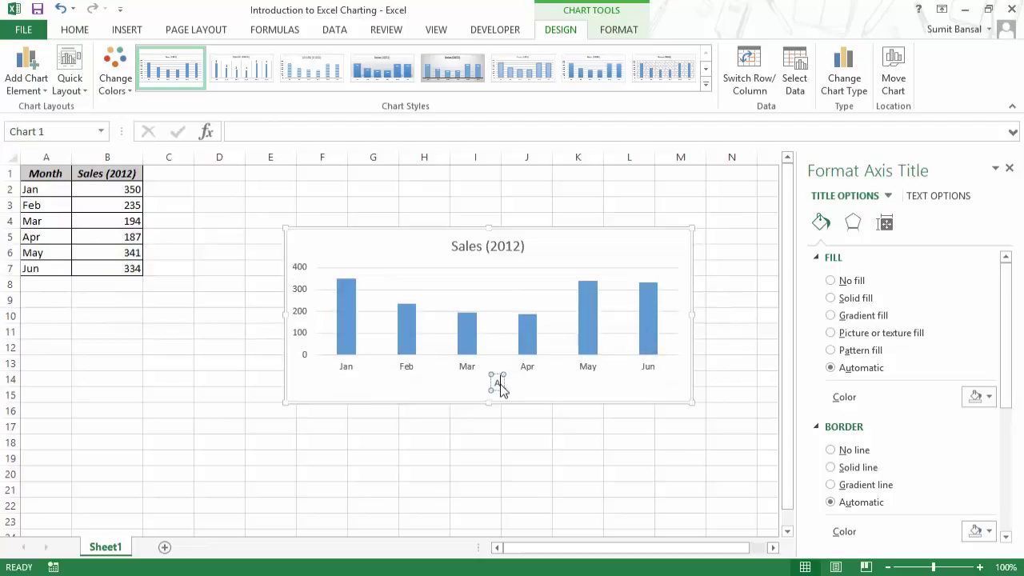
text(Months)
click(500, 437)
click(563, 412)
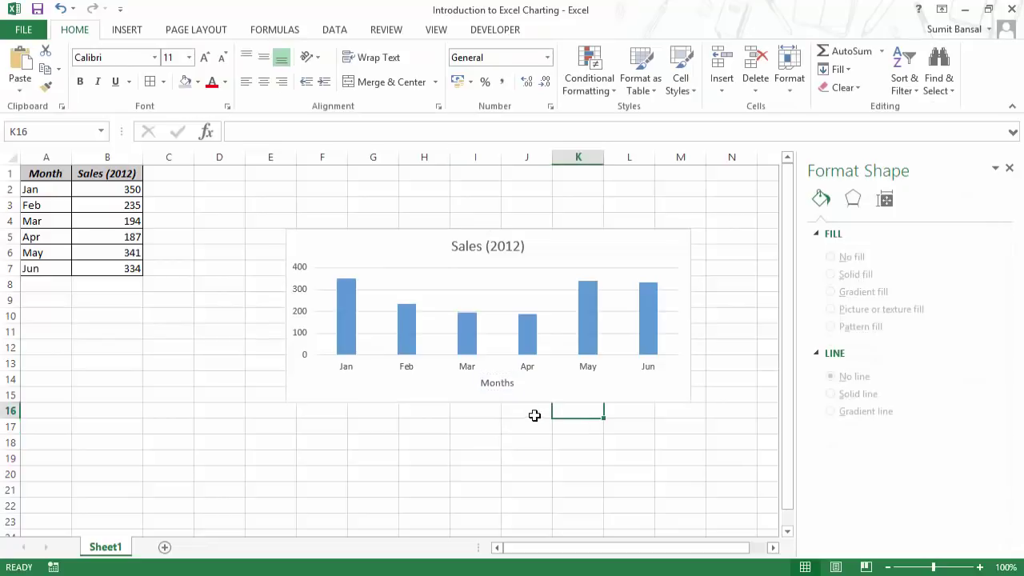
Open the chart title's formatting options and set its vertical alignment to Bottom.
click(486, 367)
click(436, 291)
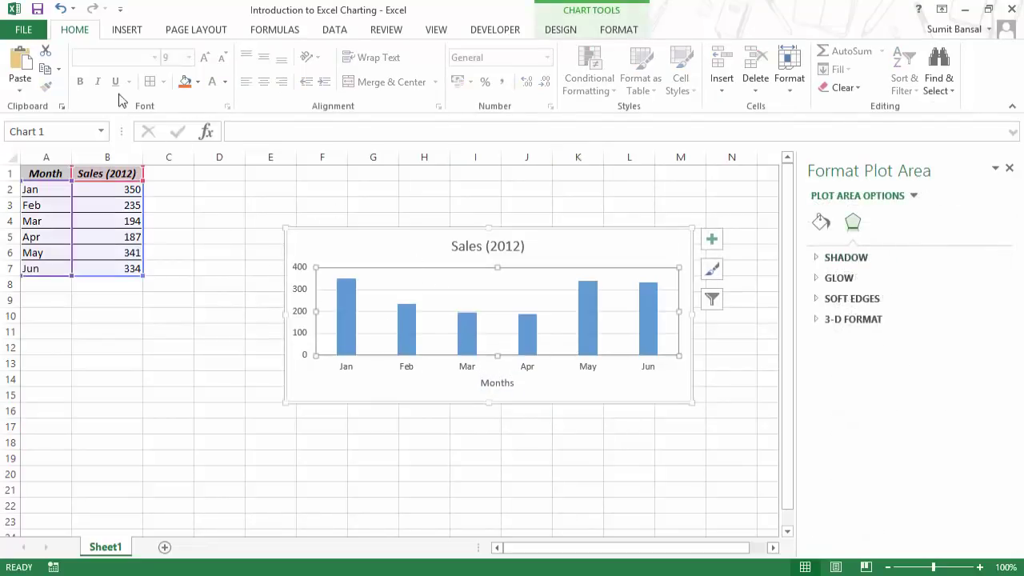
click(559, 29)
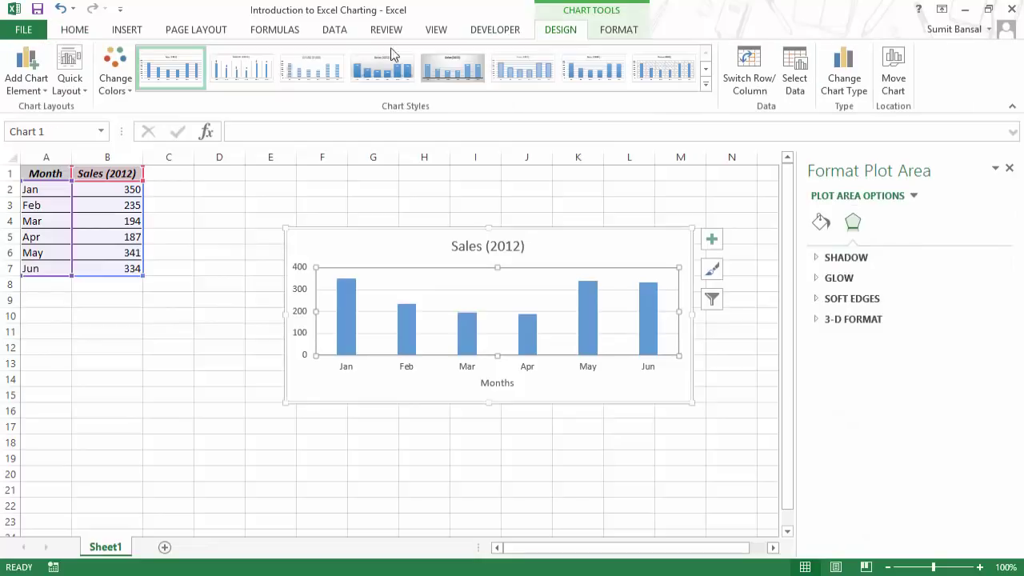
click(27, 68)
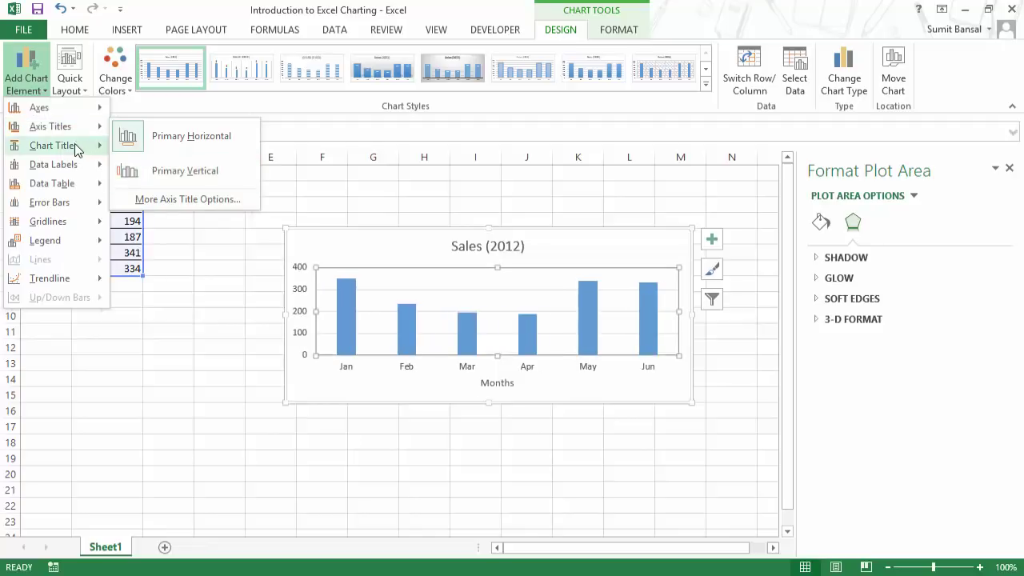
mouse_move(85, 148)
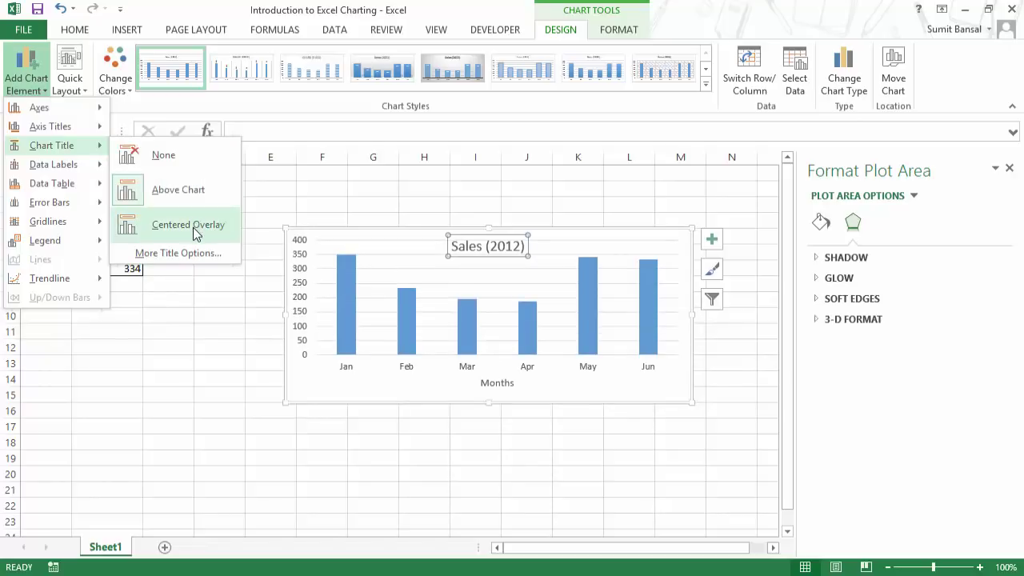
click(189, 254)
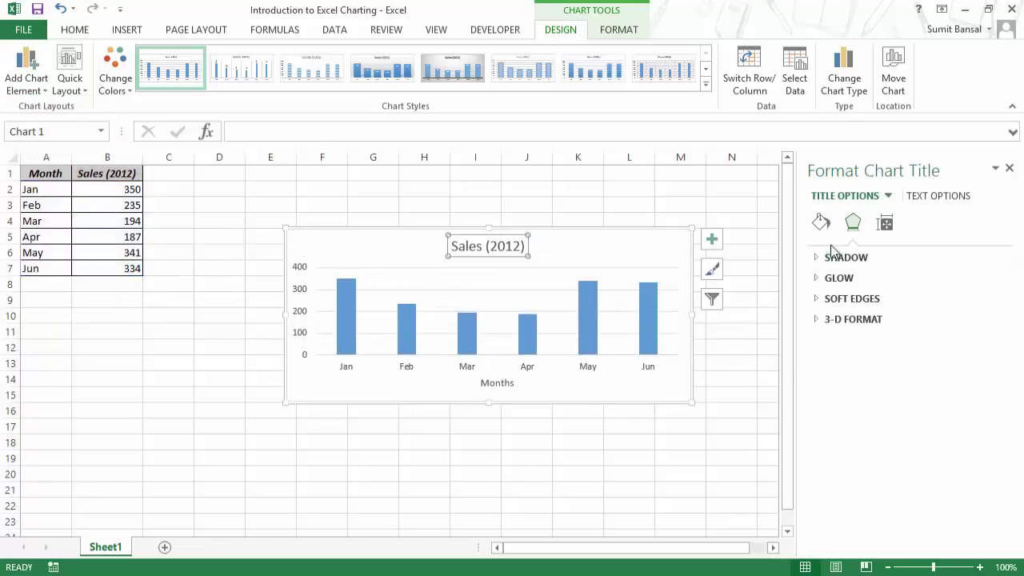
click(884, 222)
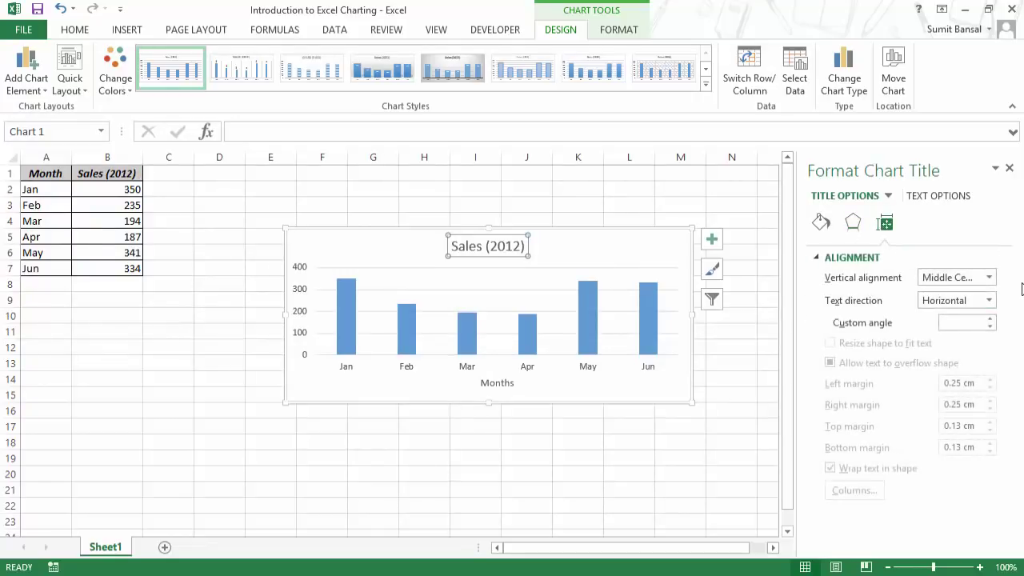
click(989, 276)
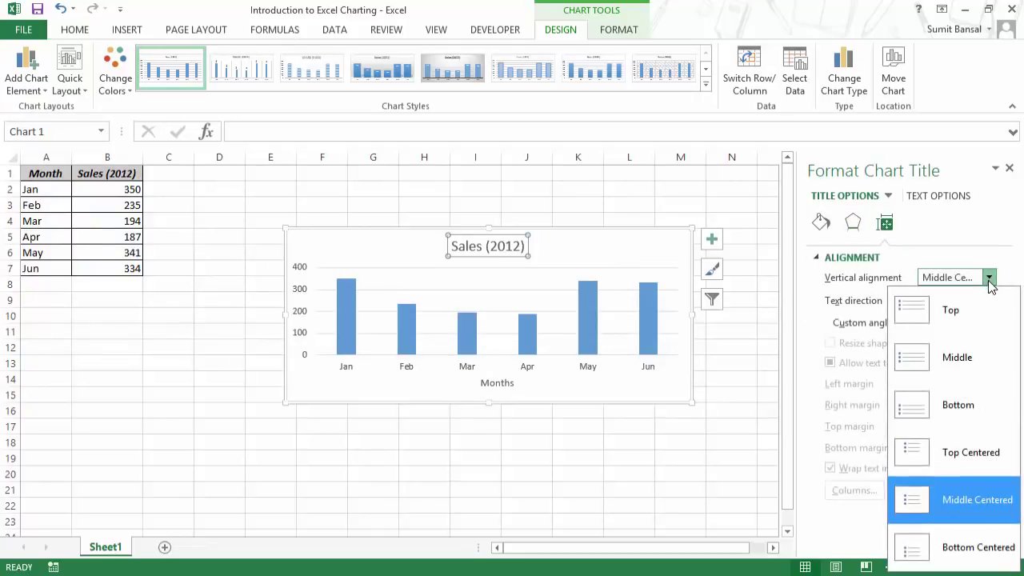
click(946, 415)
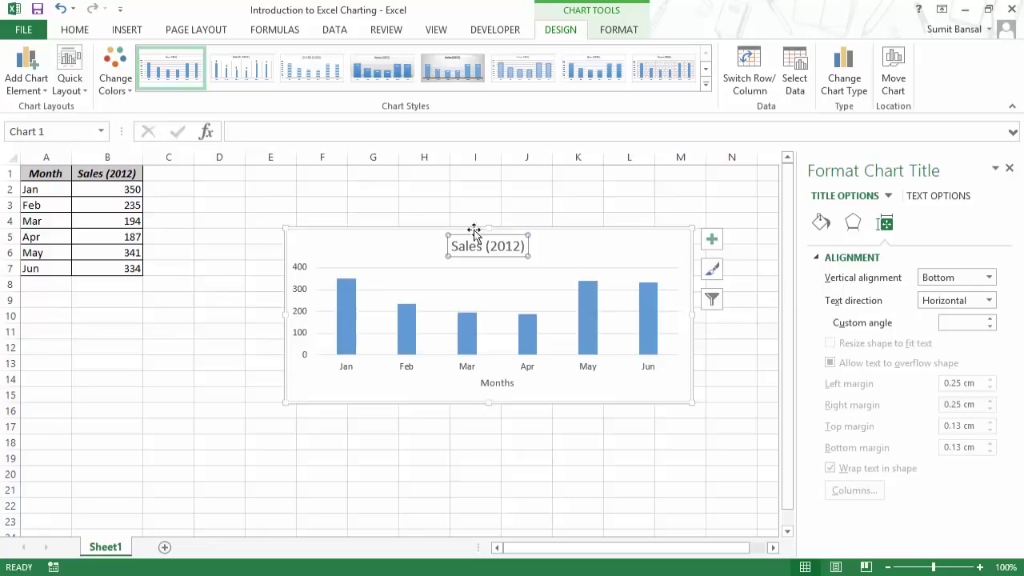
Look at the chart title's effects and fill options, try an orange solid fill on it, and undo that fill.
click(851, 224)
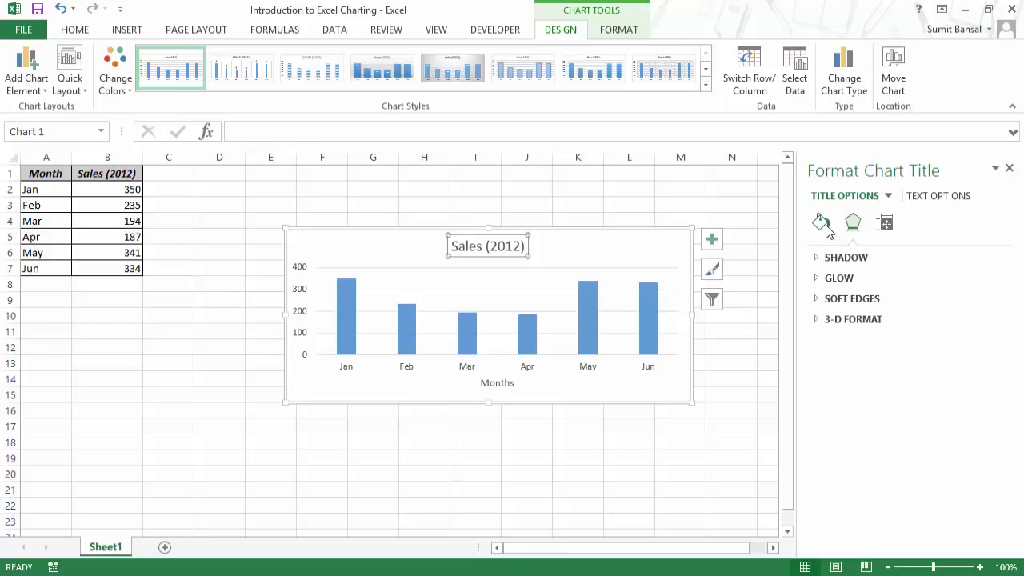
click(824, 225)
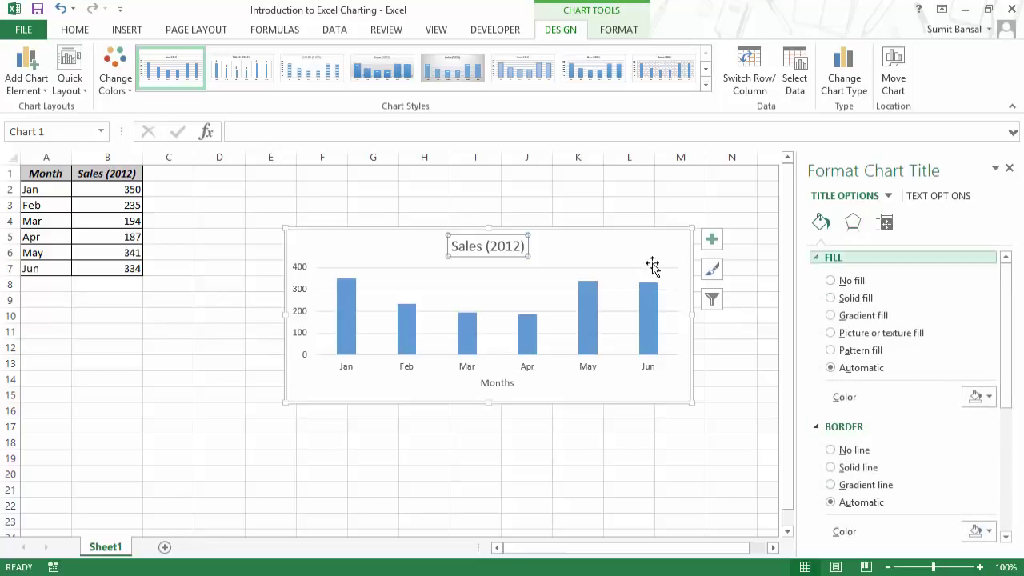
click(76, 32)
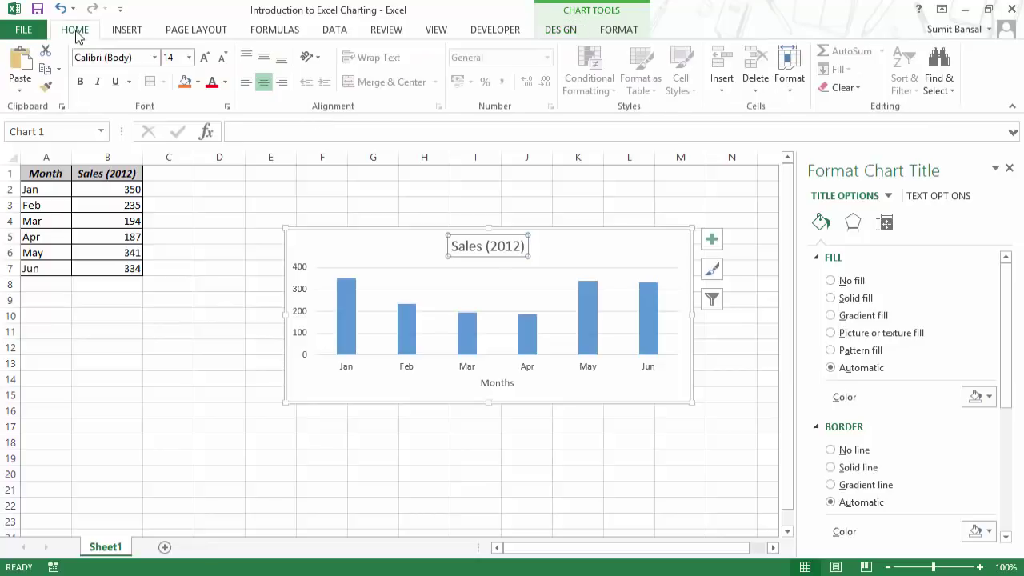
click(187, 81)
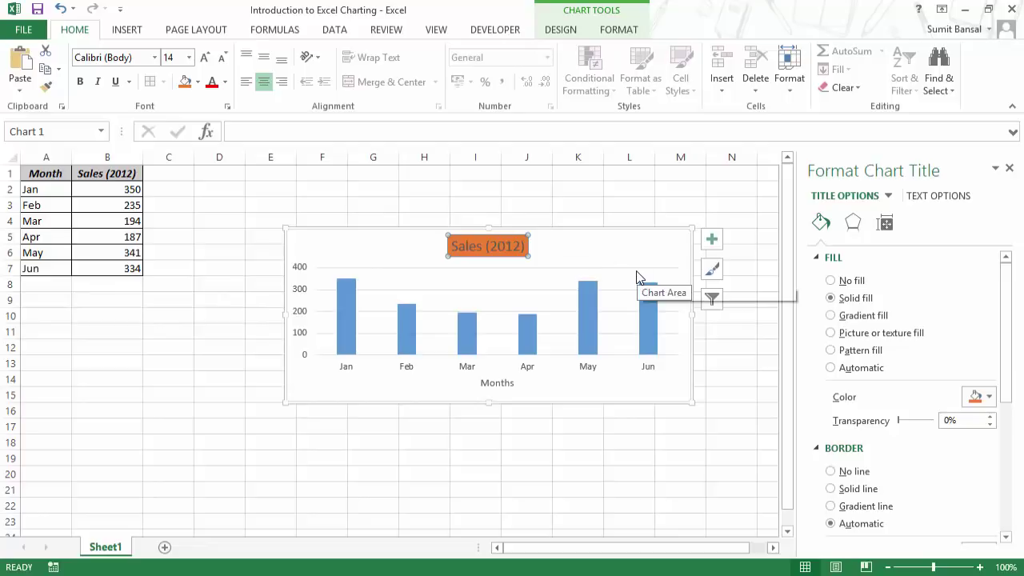
key(ctrl+z)
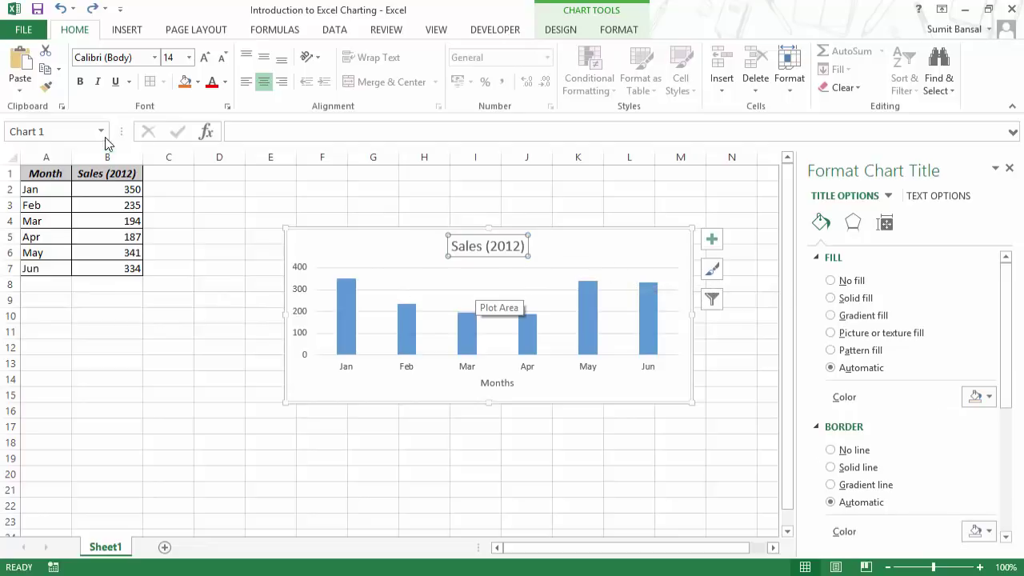
Review the chart's data label placement options and check the column values against the sales data in the sheet.
click(560, 29)
click(37, 95)
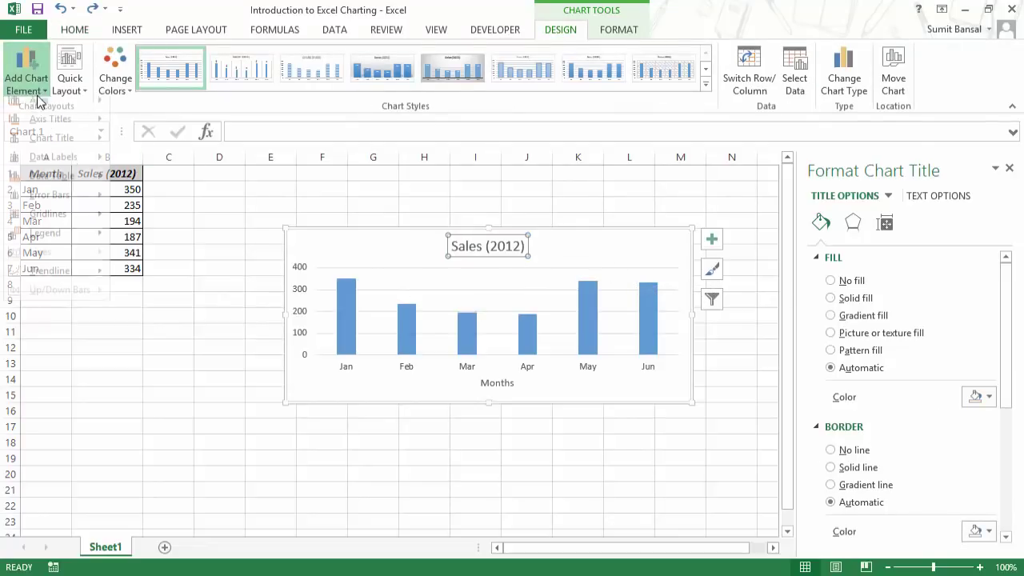
mouse_move(60, 161)
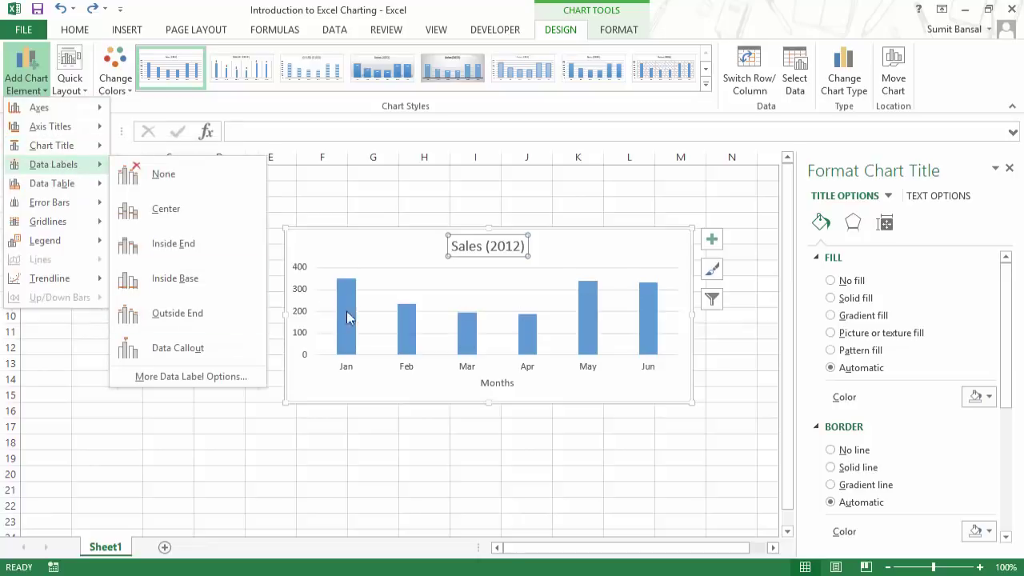
click(317, 207)
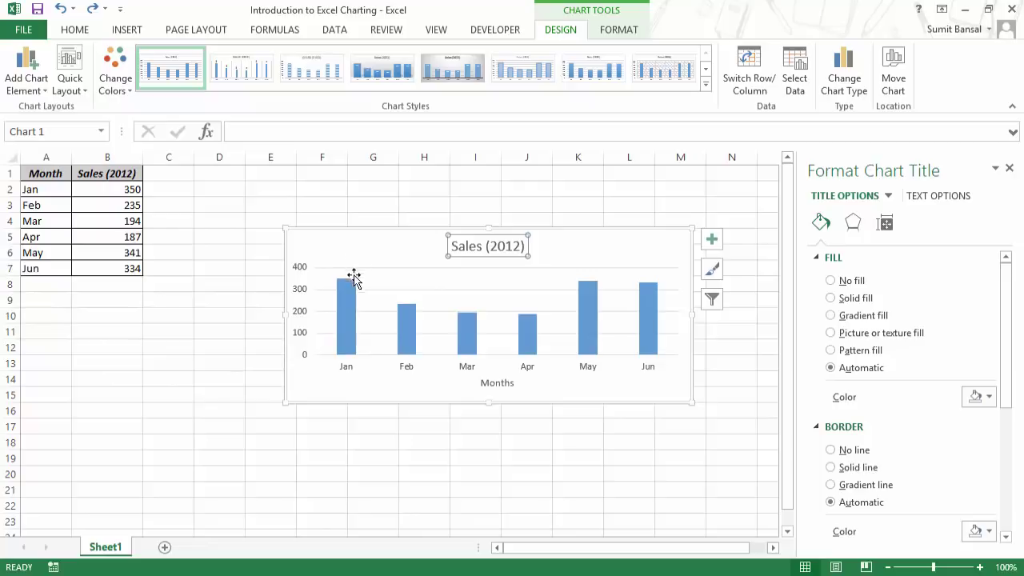
click(128, 189)
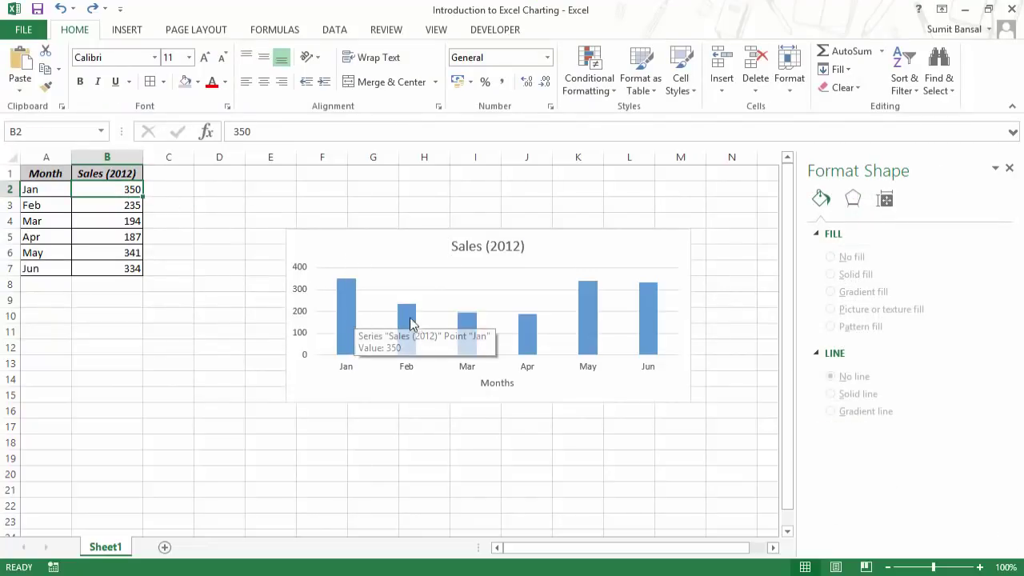
mouse_move(413, 328)
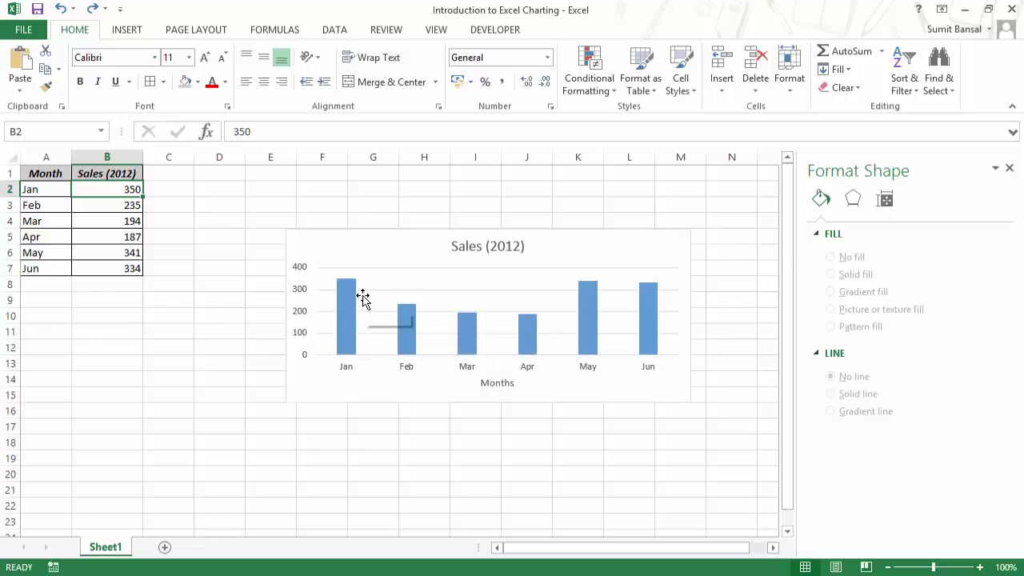
mouse_move(353, 296)
Try adding data labels to the sales series columns and undo the addition.
right_click(345, 295)
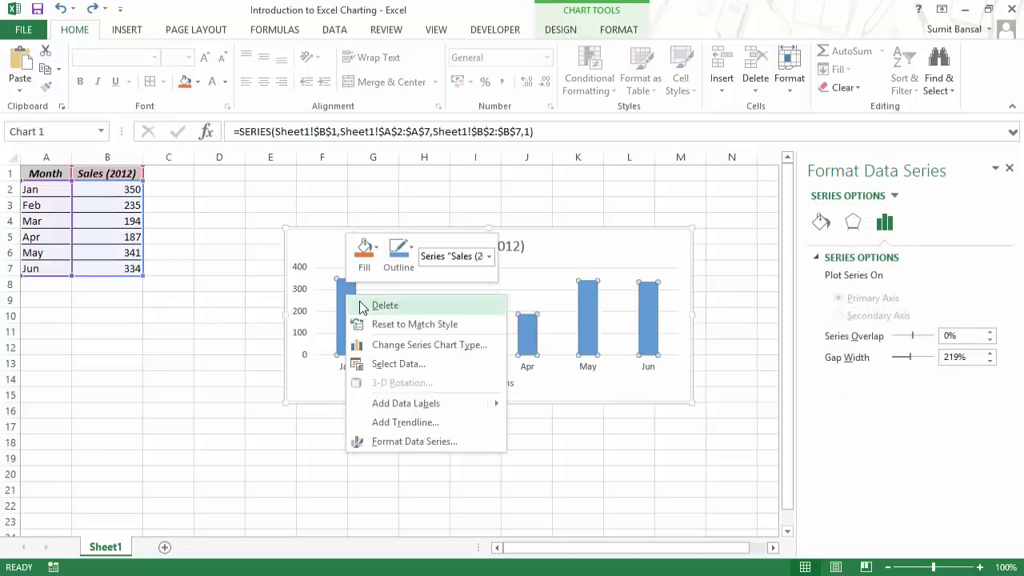
mouse_move(424, 404)
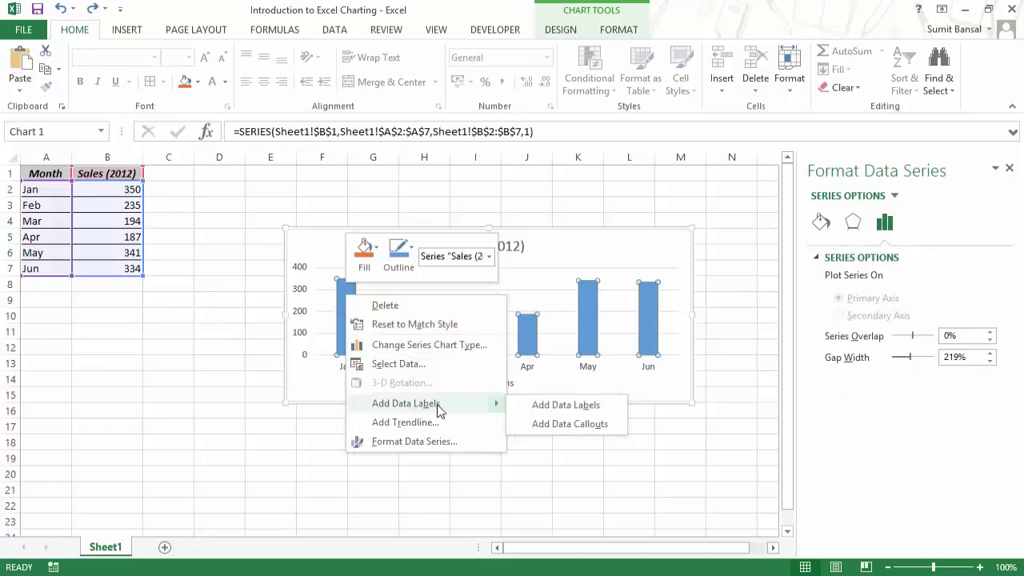
click(565, 408)
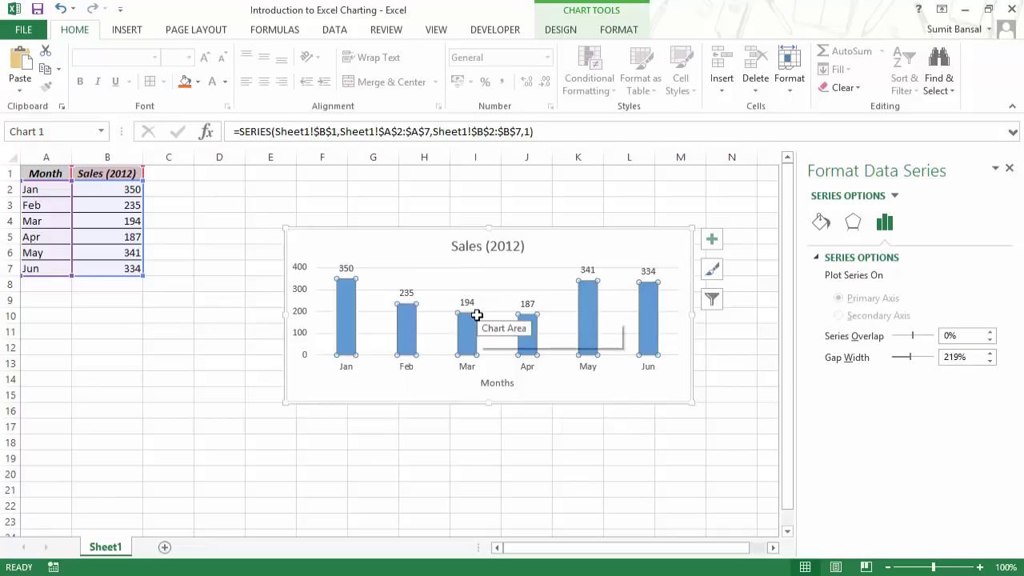
key(ctrl+z)
Preview the data label styles and add a data table with legend keys below the chart.
click(559, 30)
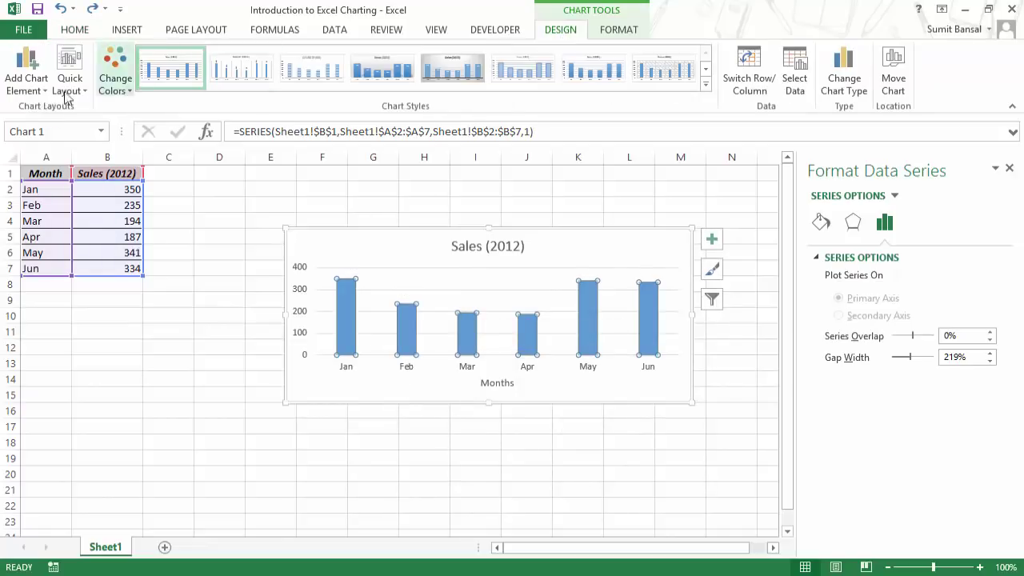
click(26, 72)
mouse_move(44, 164)
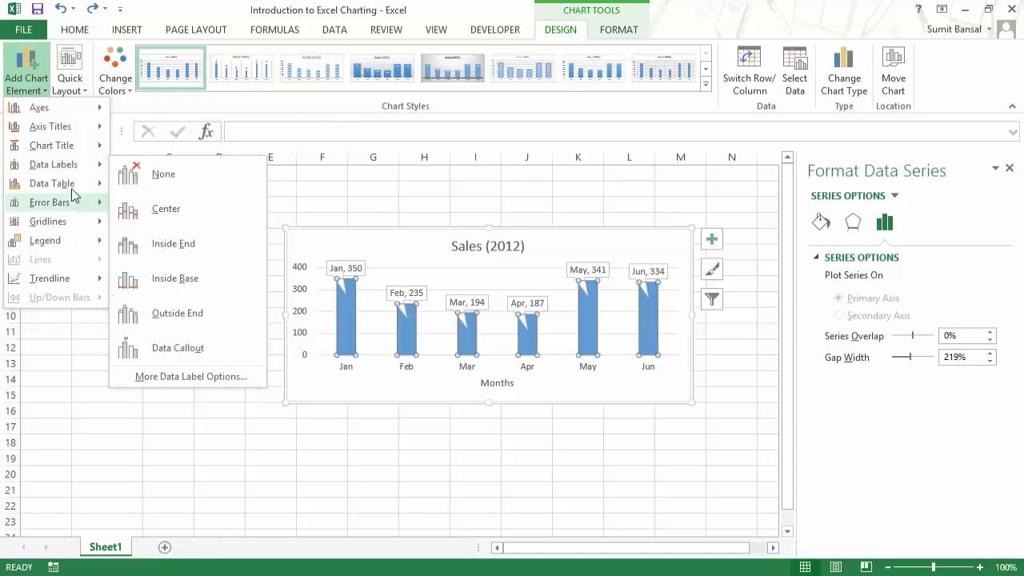
mouse_move(64, 186)
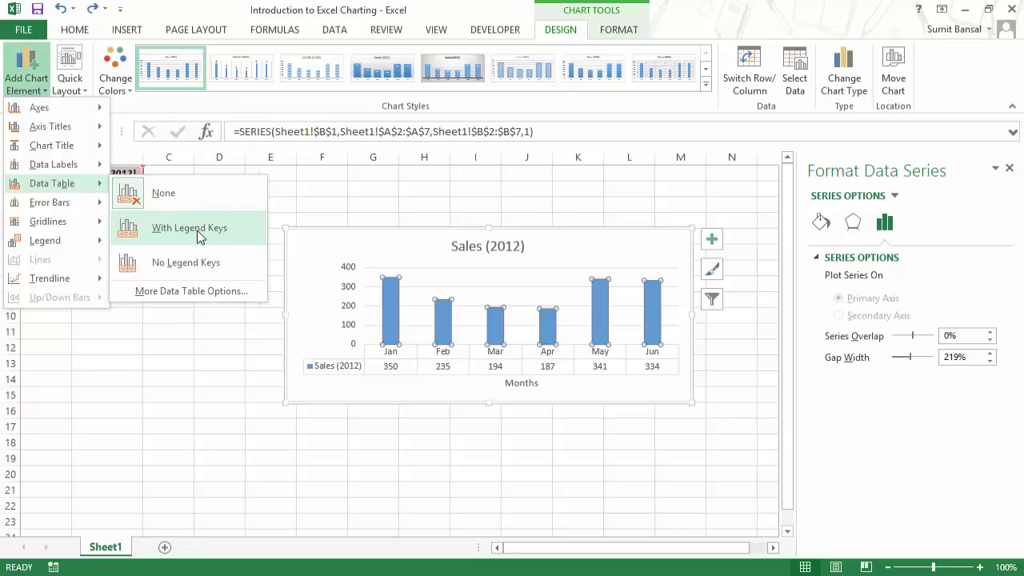
click(197, 233)
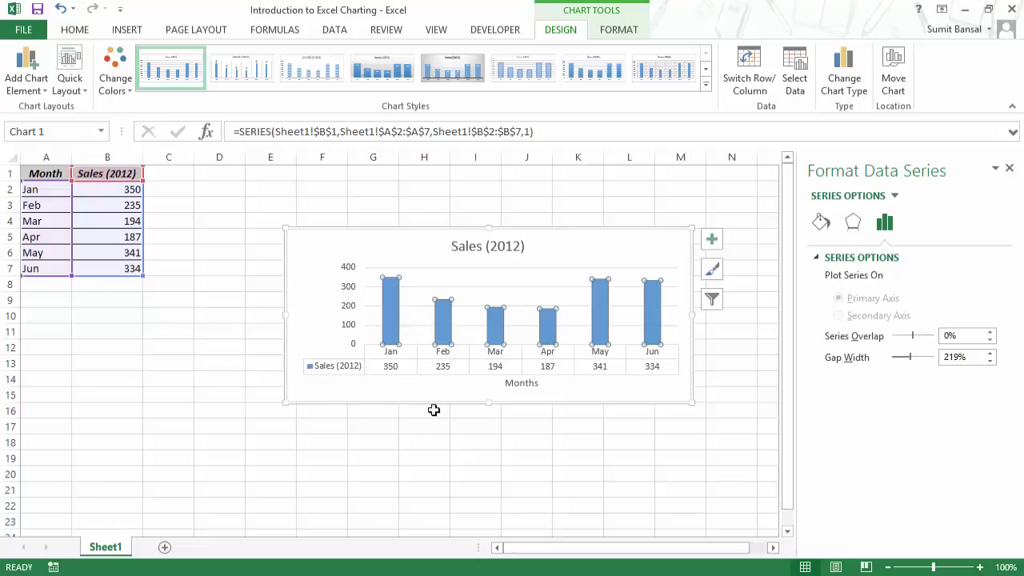
Add Standard Error error bars to the sales series.
click(32, 94)
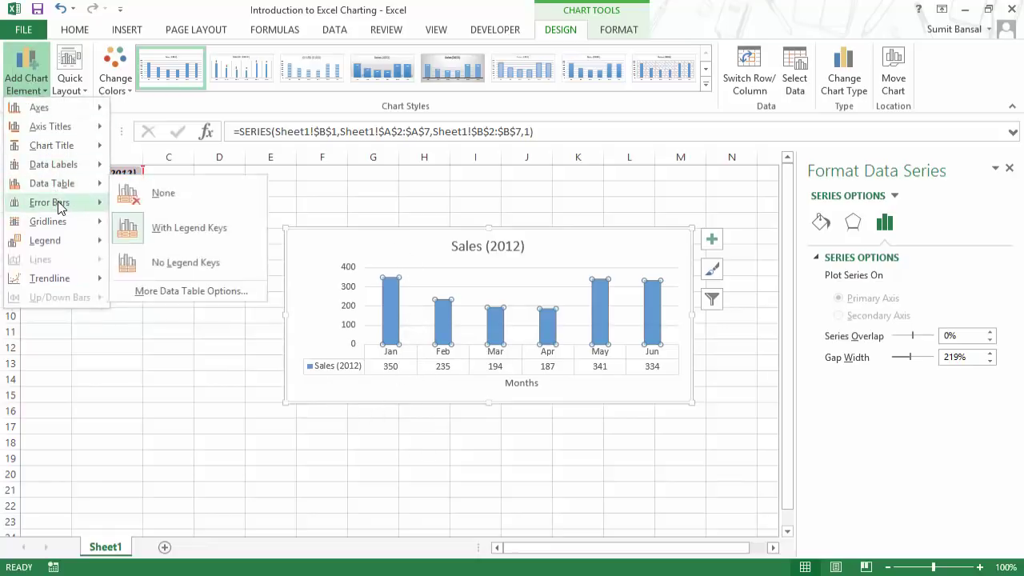
mouse_move(60, 205)
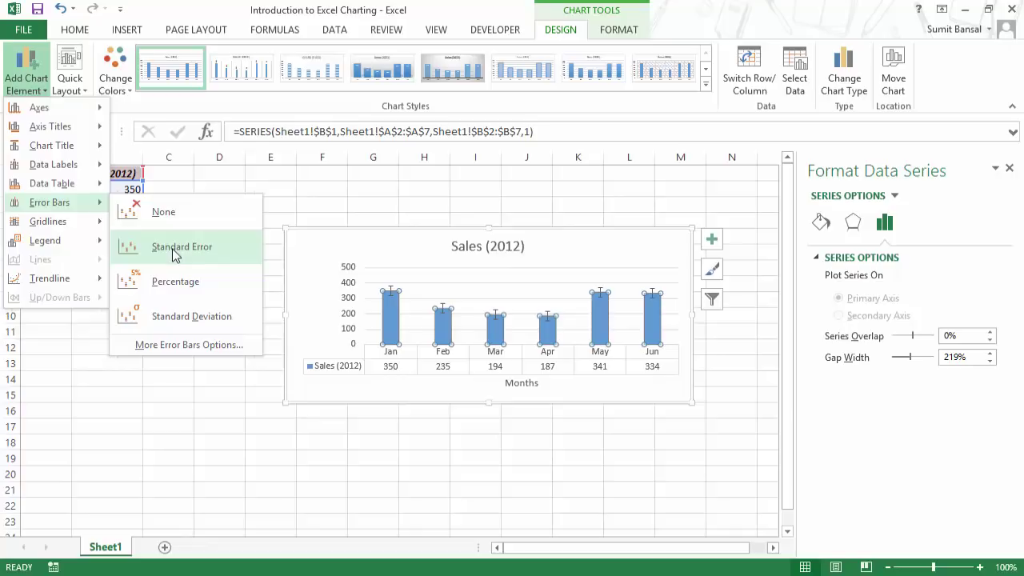
click(172, 253)
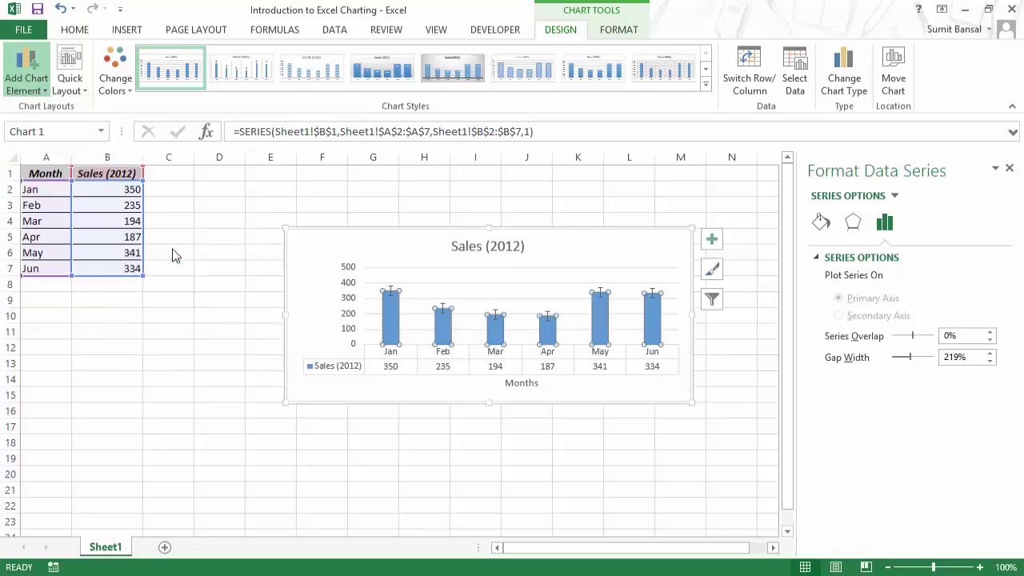
Open the formatting options of the sales series' error bars and set their direction to Minus.
click(391, 294)
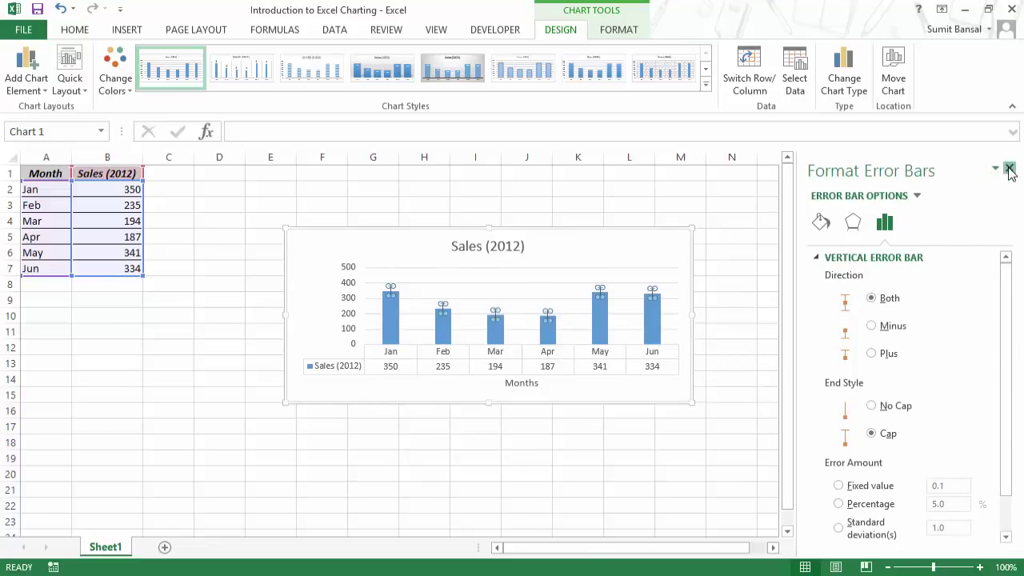
click(1008, 164)
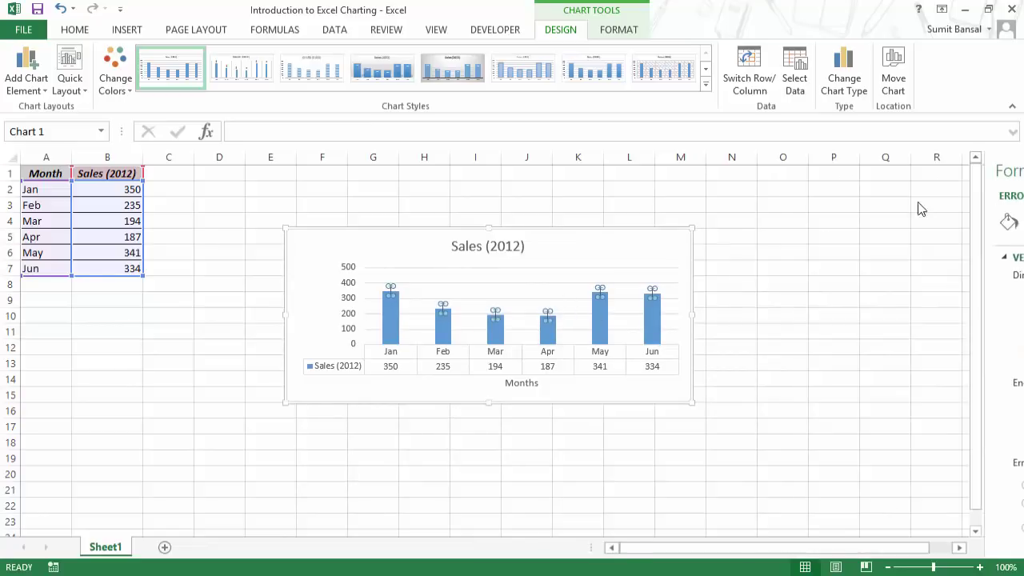
right_click(392, 298)
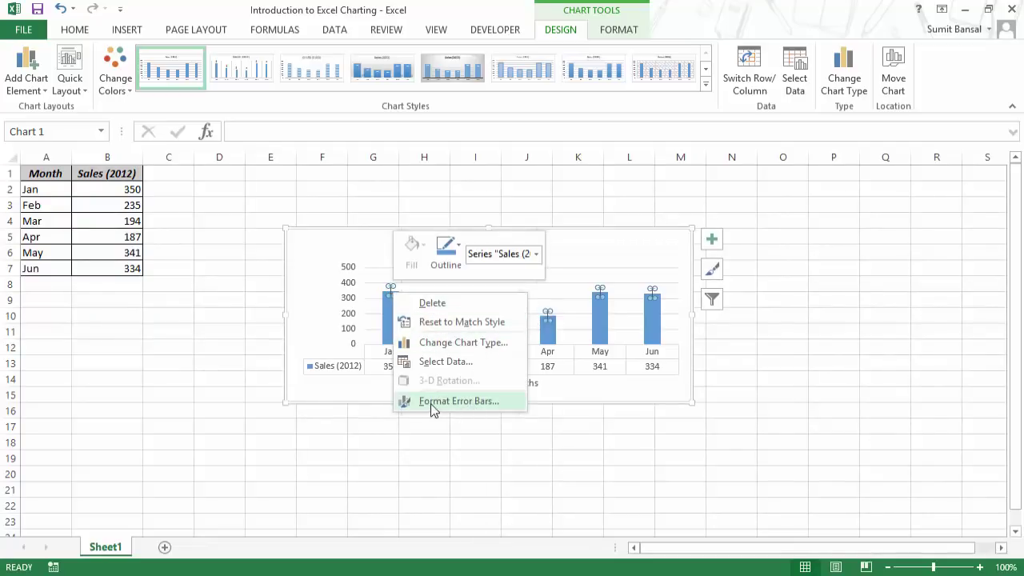
click(458, 401)
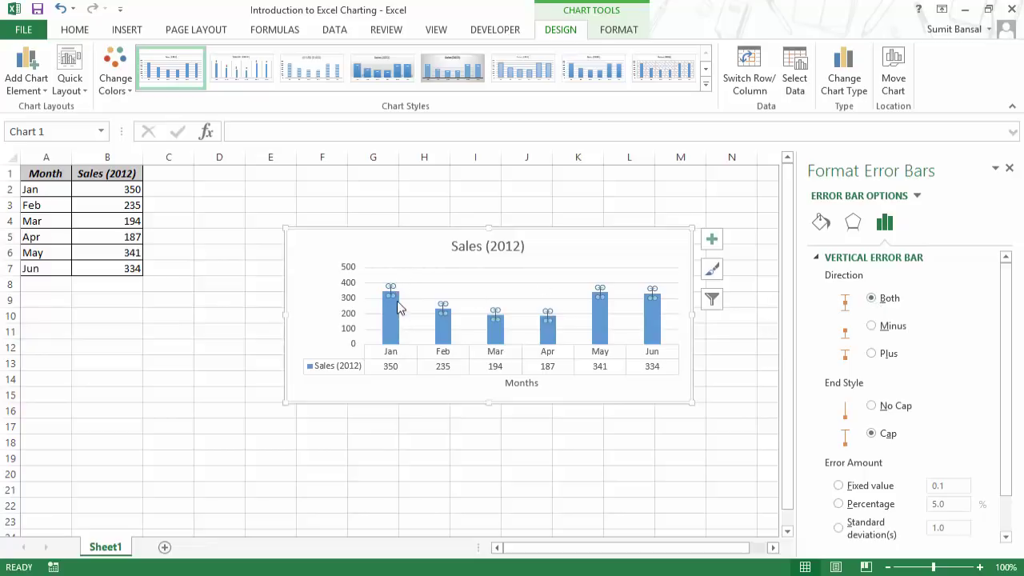
click(871, 326)
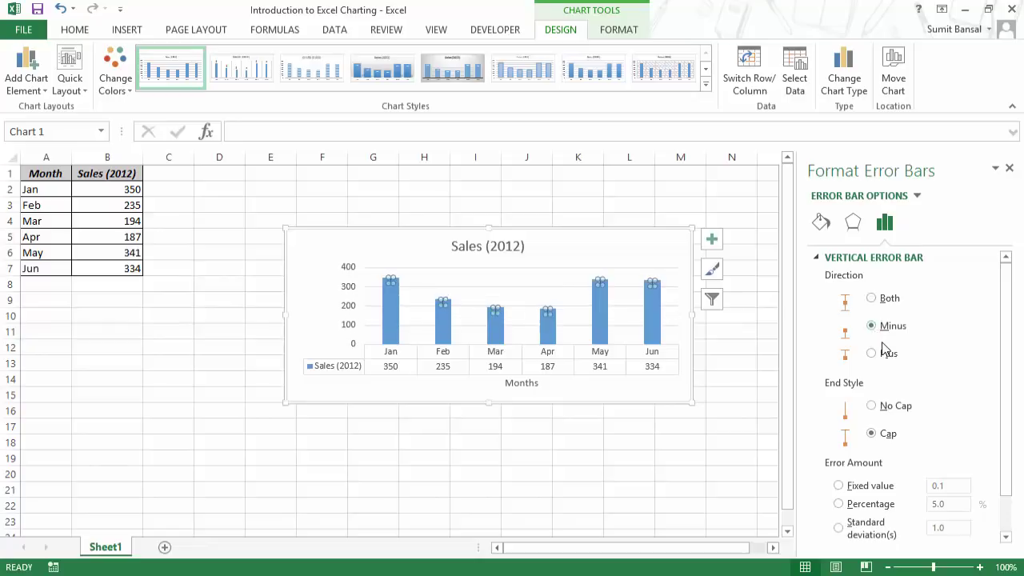
Set the error bars' direction to Plus and enlarge the chart vertically to span about rows 2 to 21.
mouse_move(393, 320)
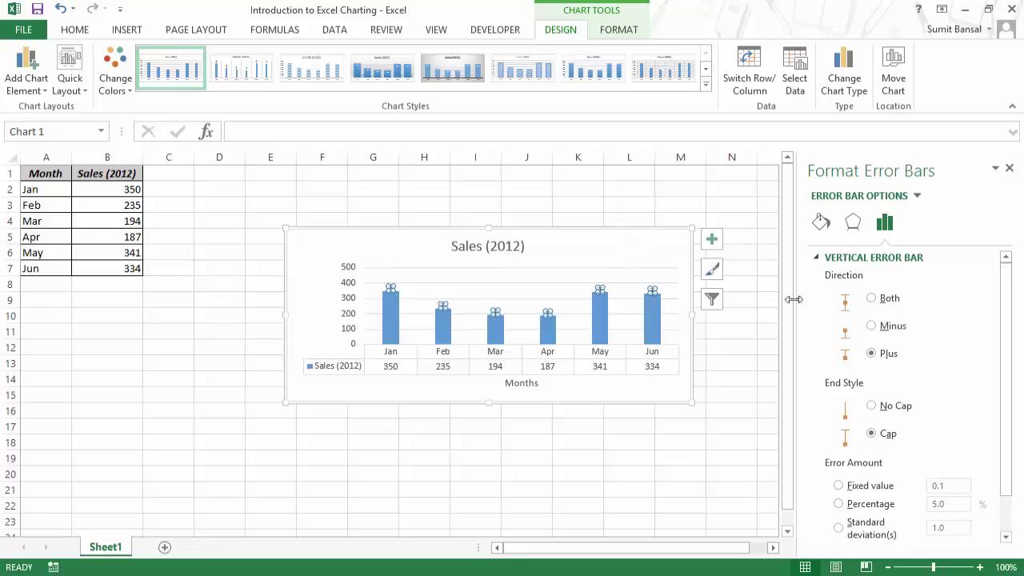
drag(490, 226, 489, 185)
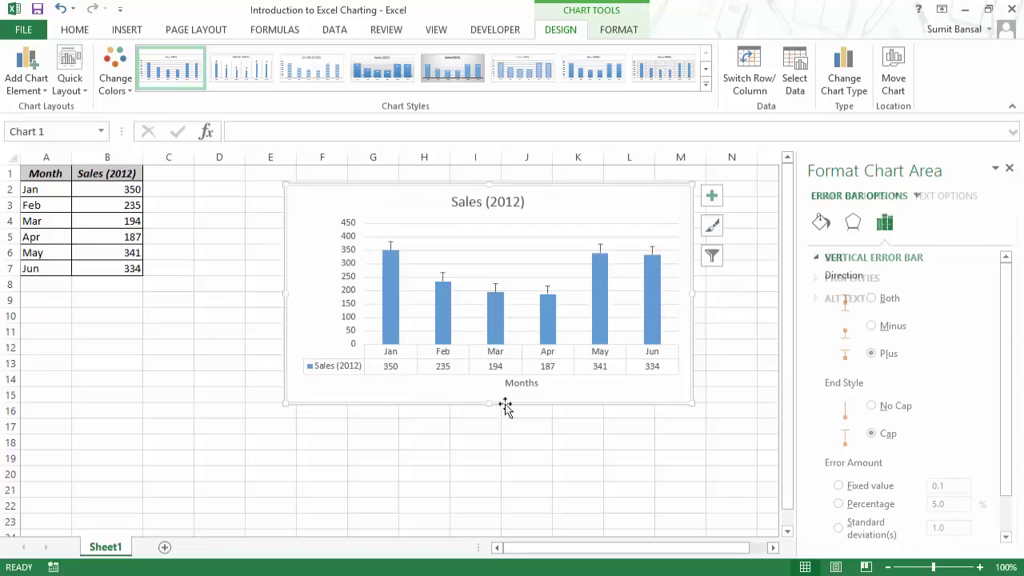
drag(489, 403, 491, 492)
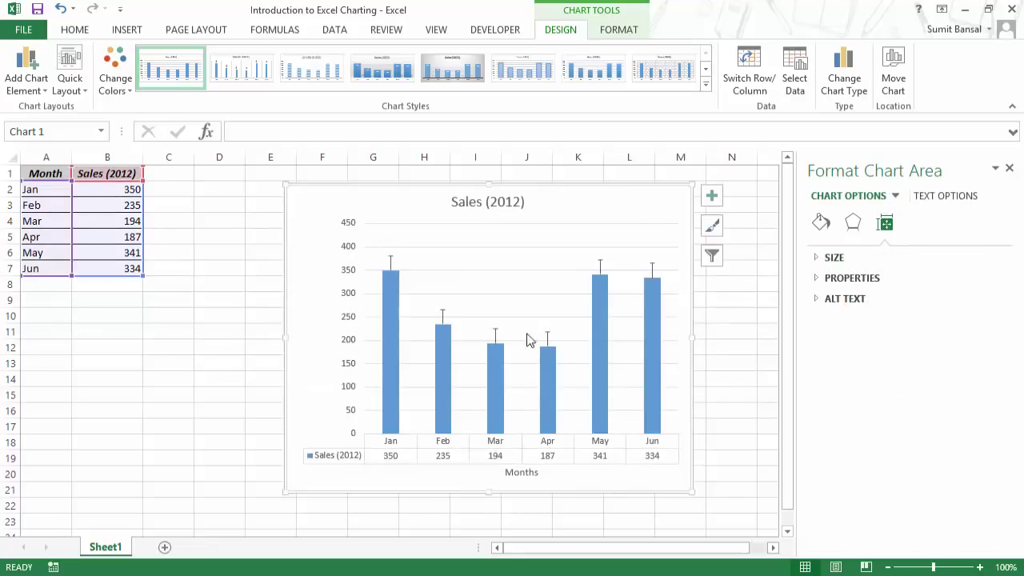
Select the sales series' error bars and set their end style to No Cap.
click(601, 275)
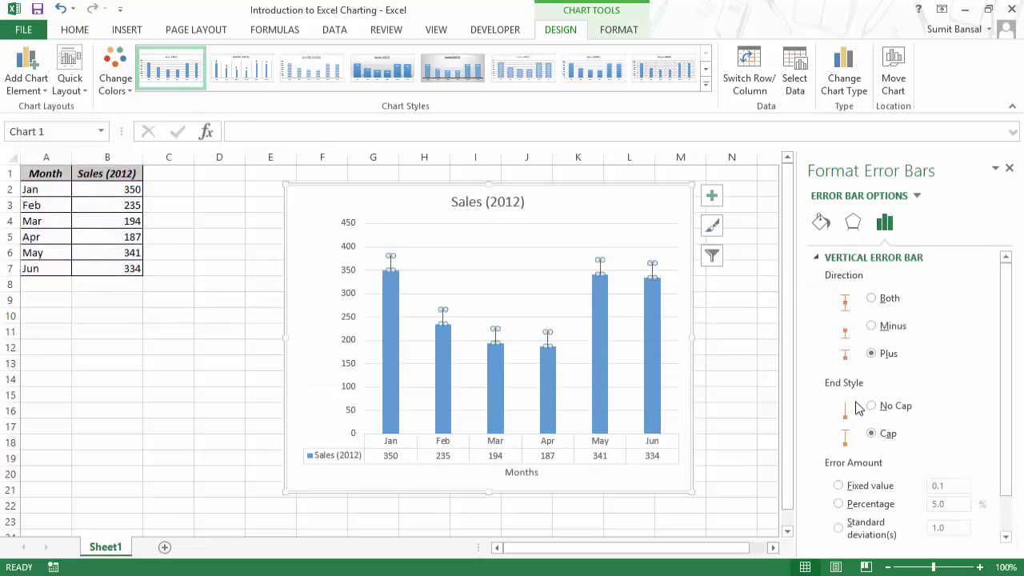
click(747, 312)
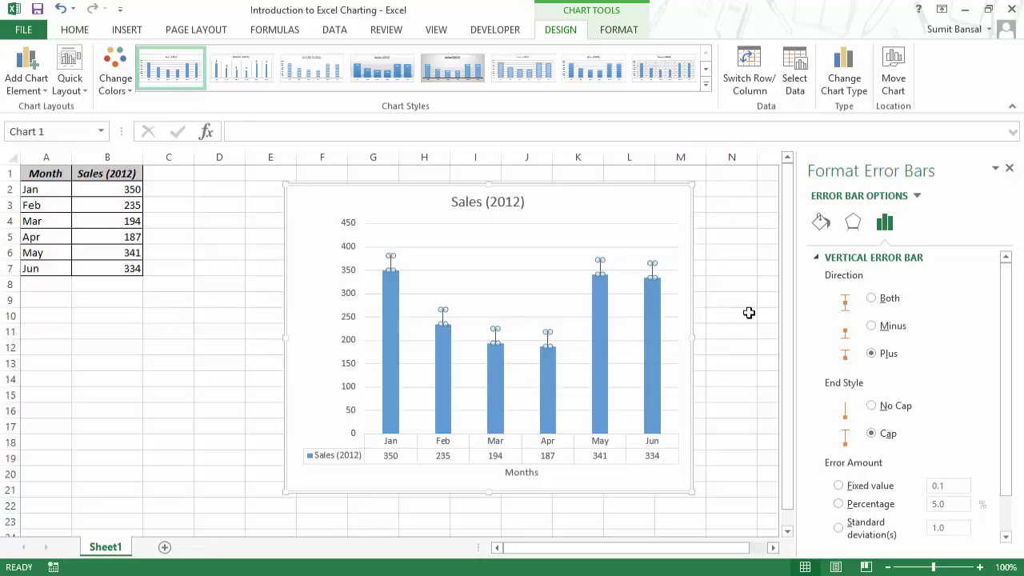
click(714, 270)
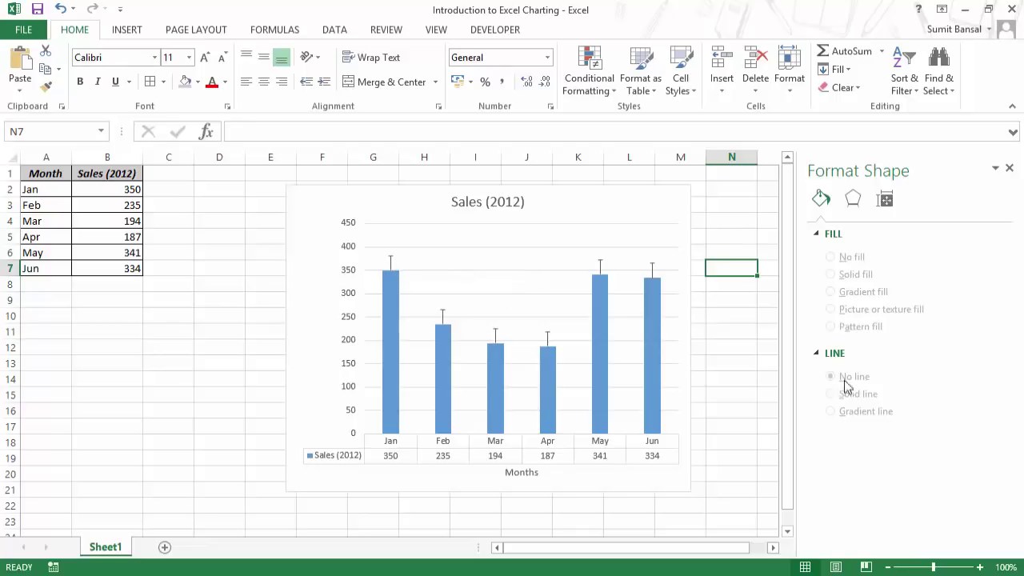
click(652, 273)
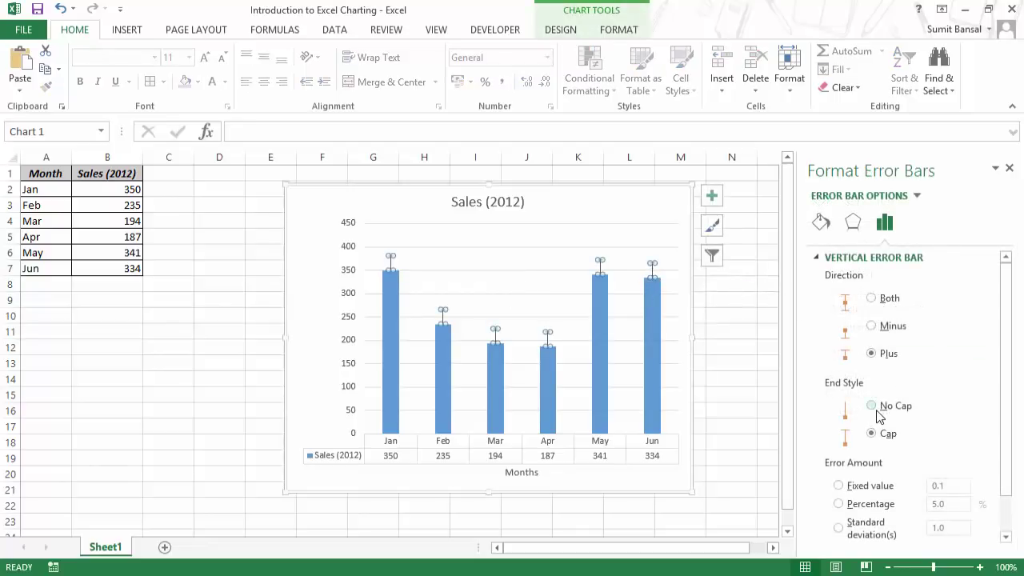
click(872, 406)
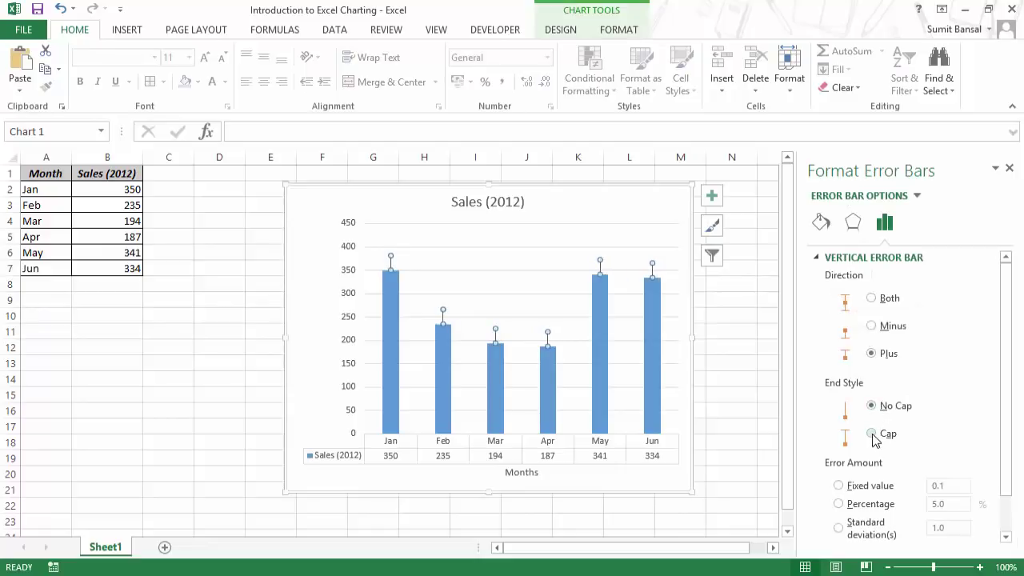
Compare the Standard deviation(s) error amount of 1.0 with Standard error on the sales series' error bars.
drag(1009, 354, 1009, 391)
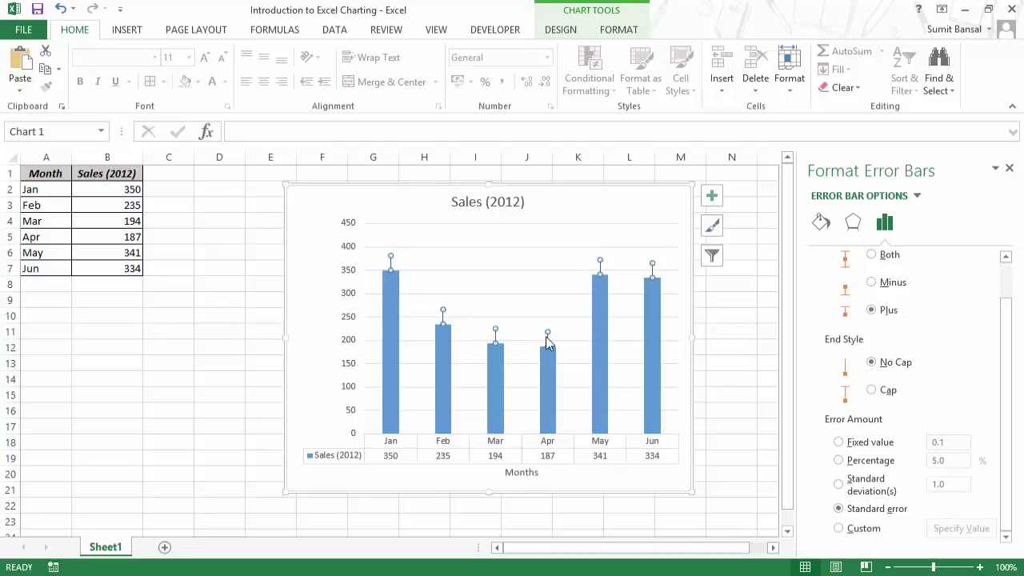
click(838, 485)
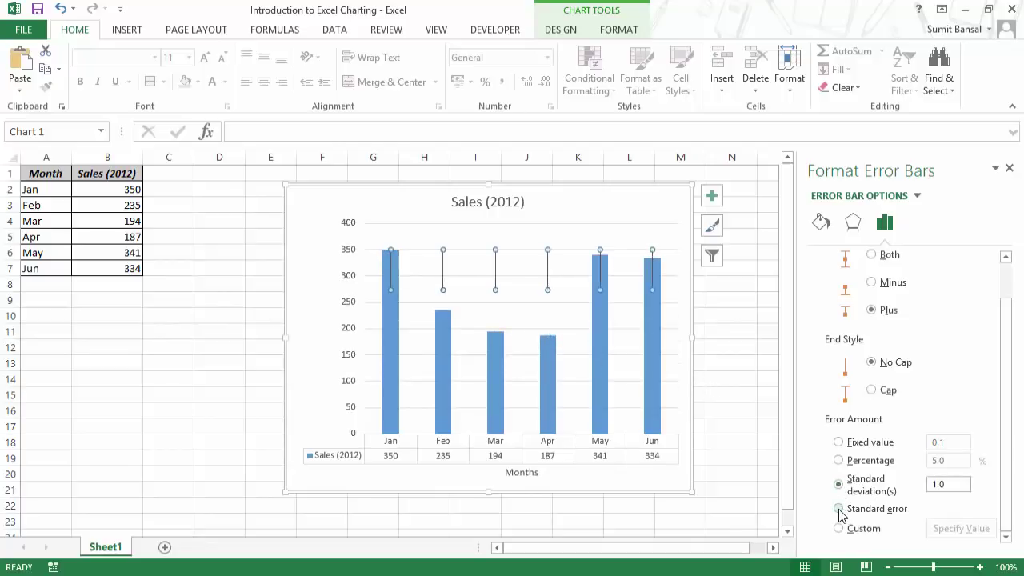
click(838, 508)
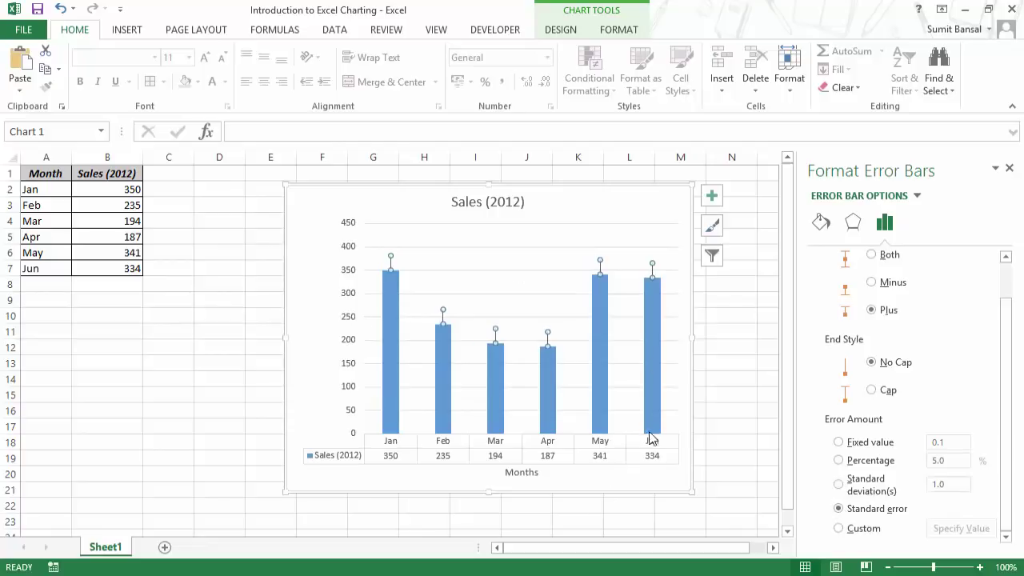
click(838, 485)
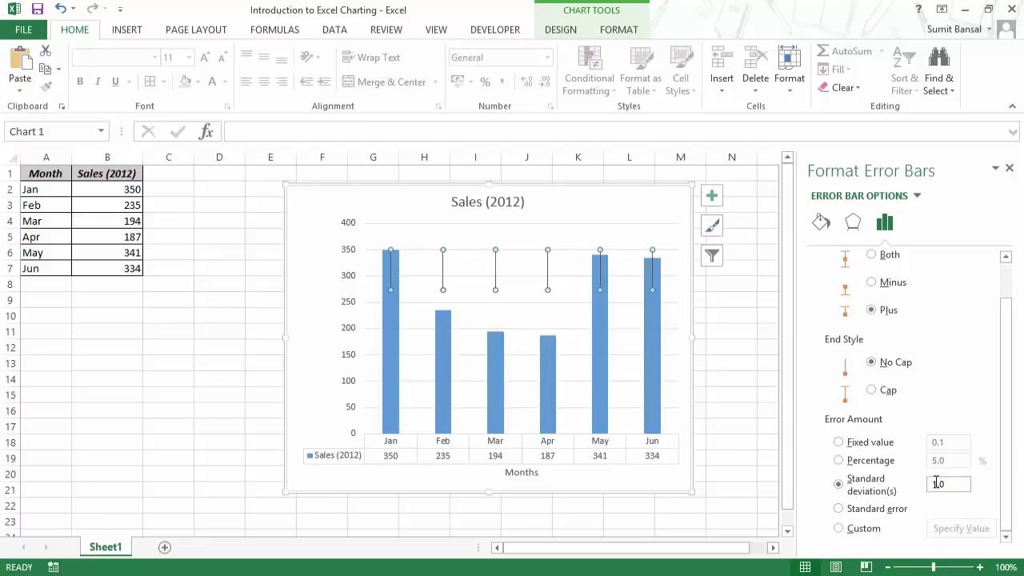
Set the error bars' direction to Minus and their error amount to a percentage of 100.
click(860, 465)
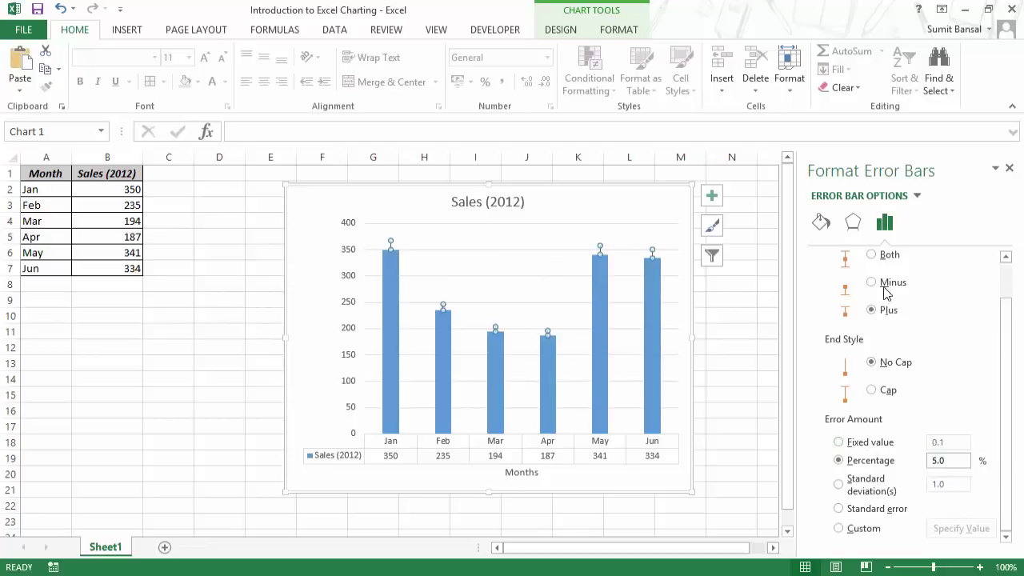
click(874, 284)
click(953, 462)
drag(905, 461, 901, 462)
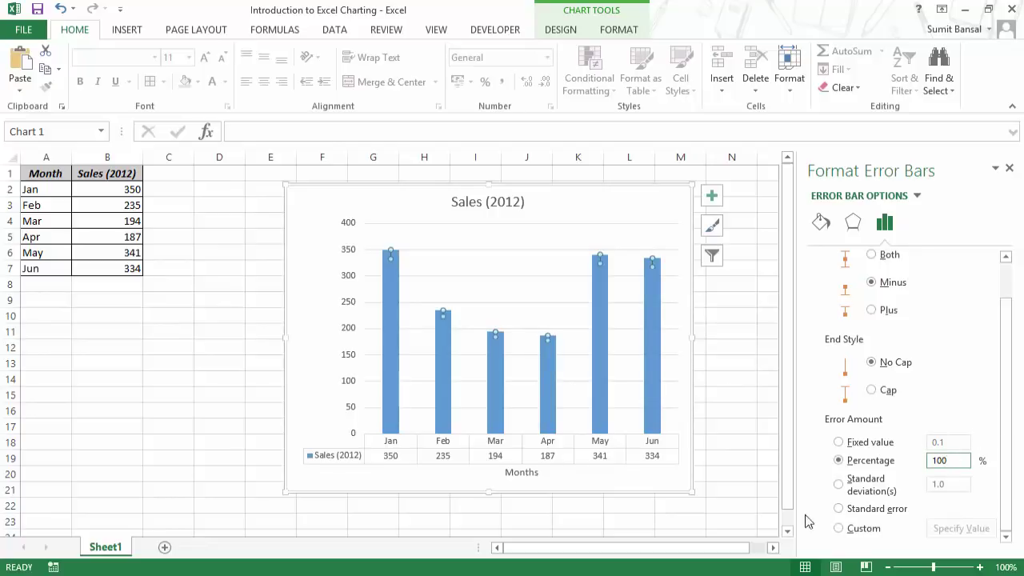
click(731, 492)
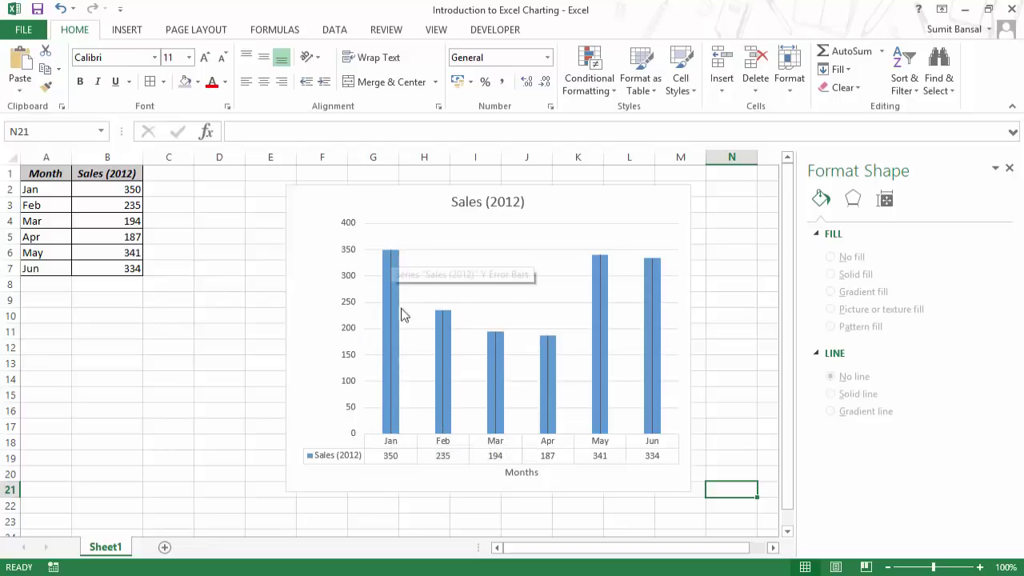
Try a fixed error value of 0.1 on the error bars and switch back to the percentage amount.
click(391, 366)
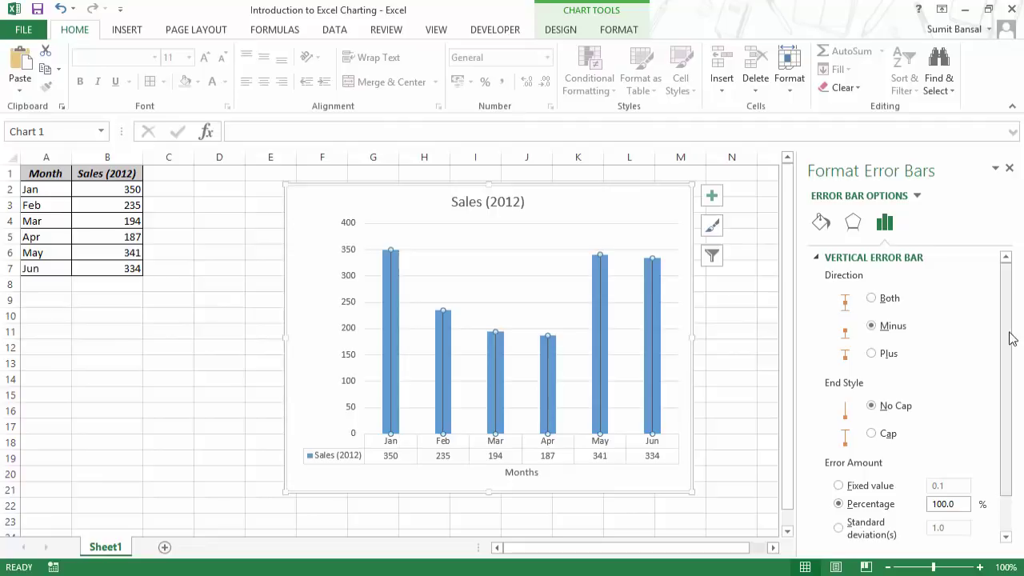
drag(1010, 336, 971, 425)
click(870, 445)
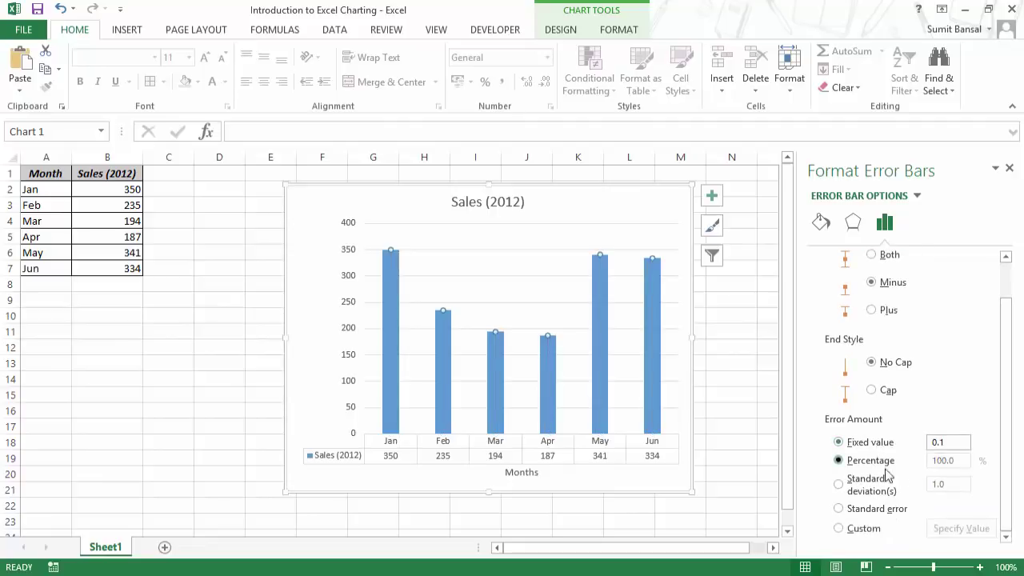
click(870, 462)
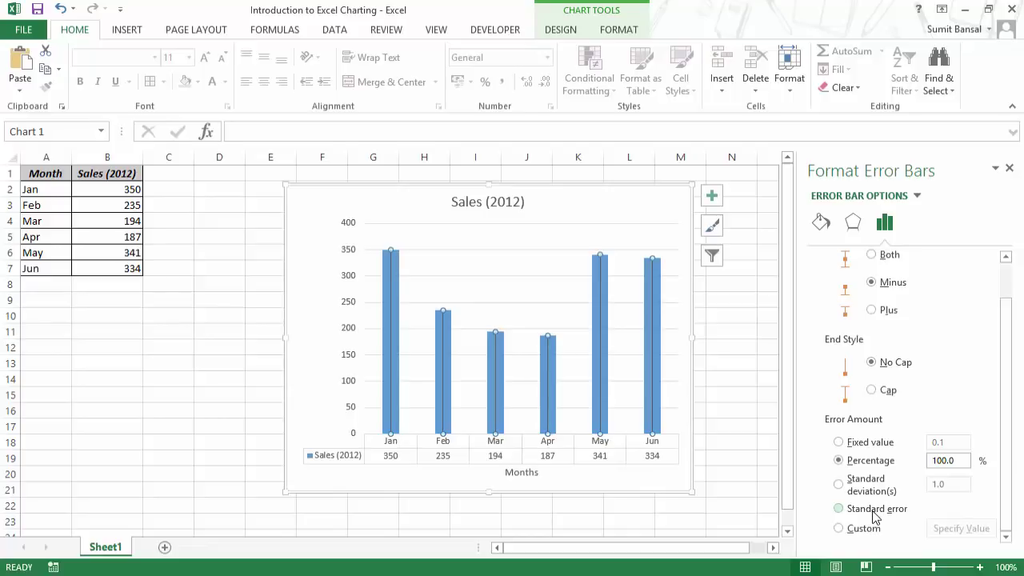
Set the error amount to Custom, view its positive and negative error value fields, and cancel the value entry.
click(865, 534)
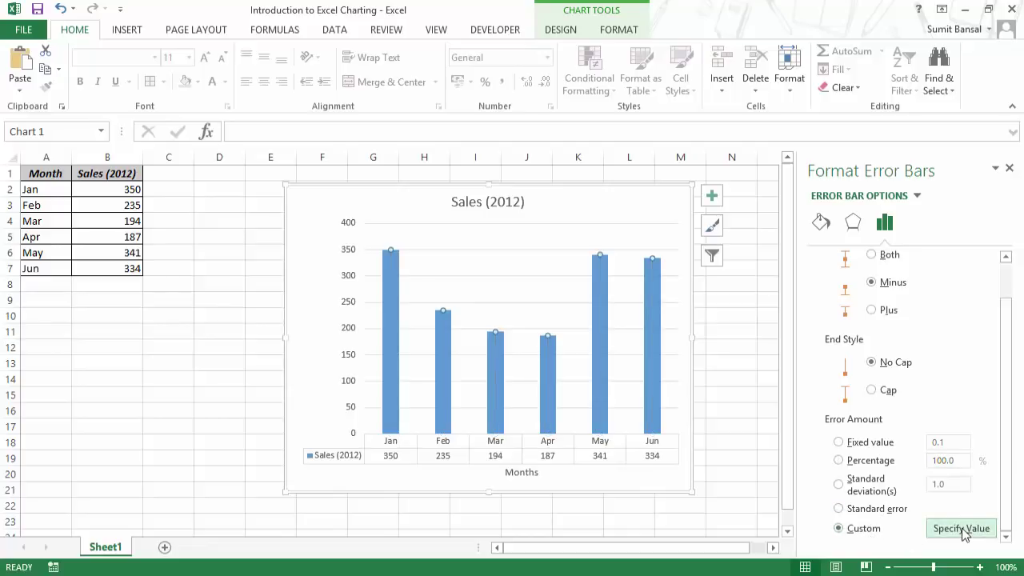
click(963, 531)
drag(698, 123, 730, 122)
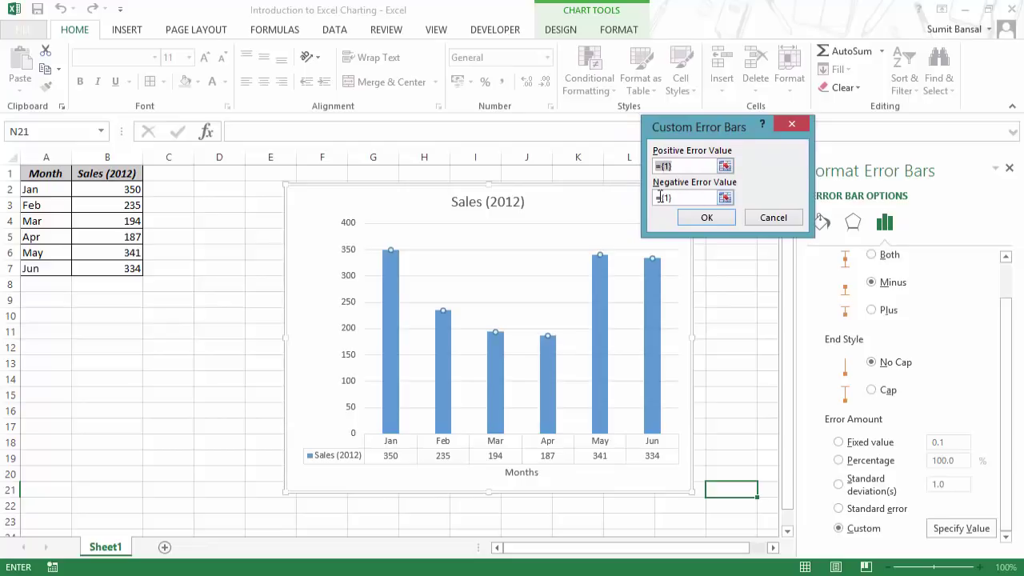
click(768, 220)
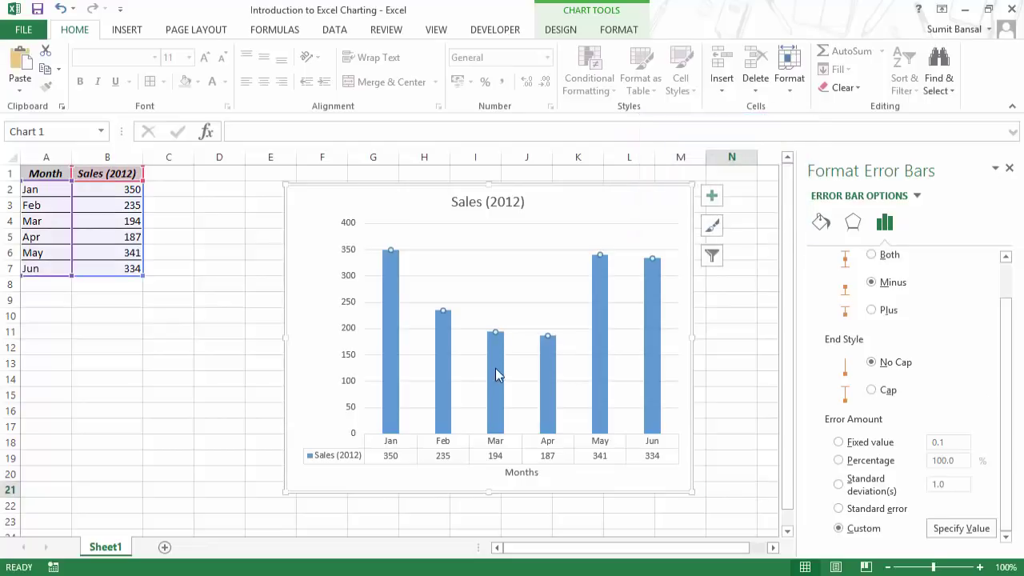
Add primary major vertical gridlines to the chart and select the vertical and horizontal gridlines in turn.
click(554, 32)
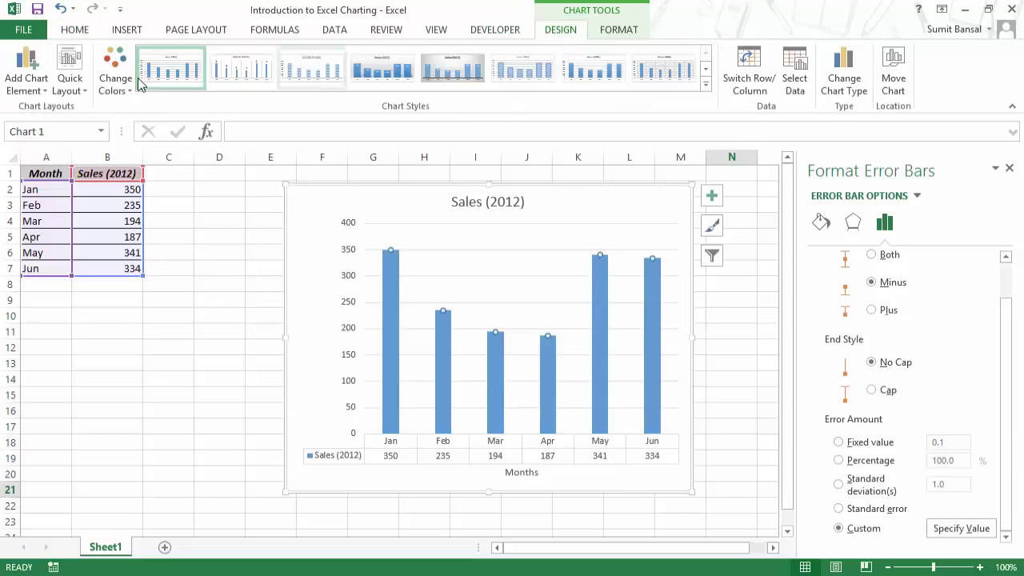
click(25, 80)
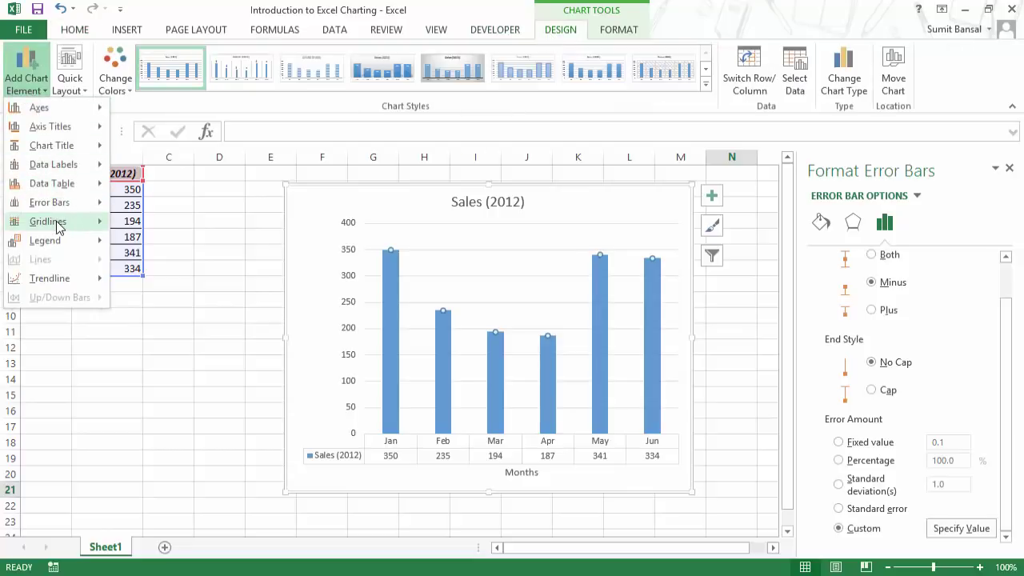
mouse_move(59, 224)
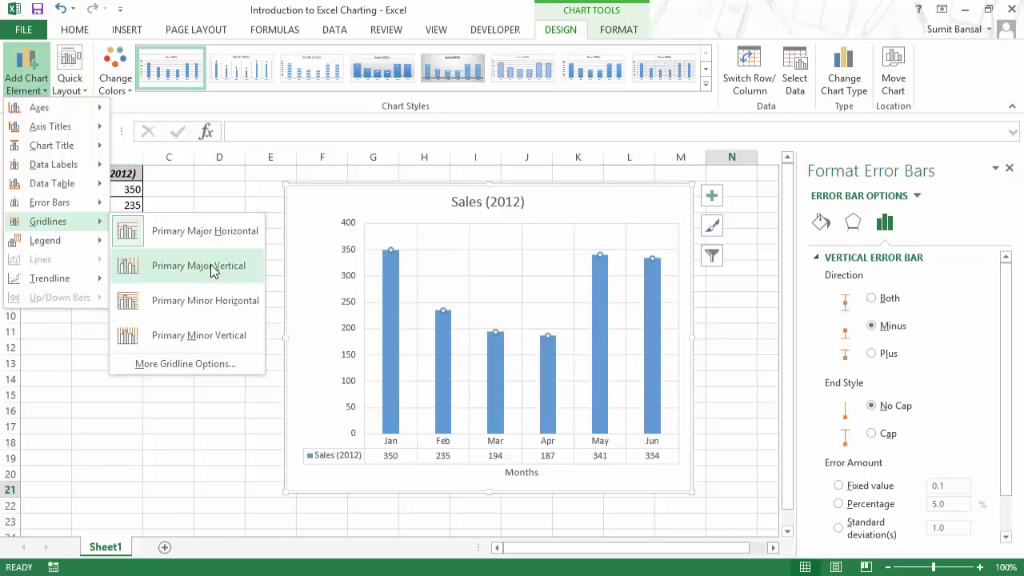
click(212, 270)
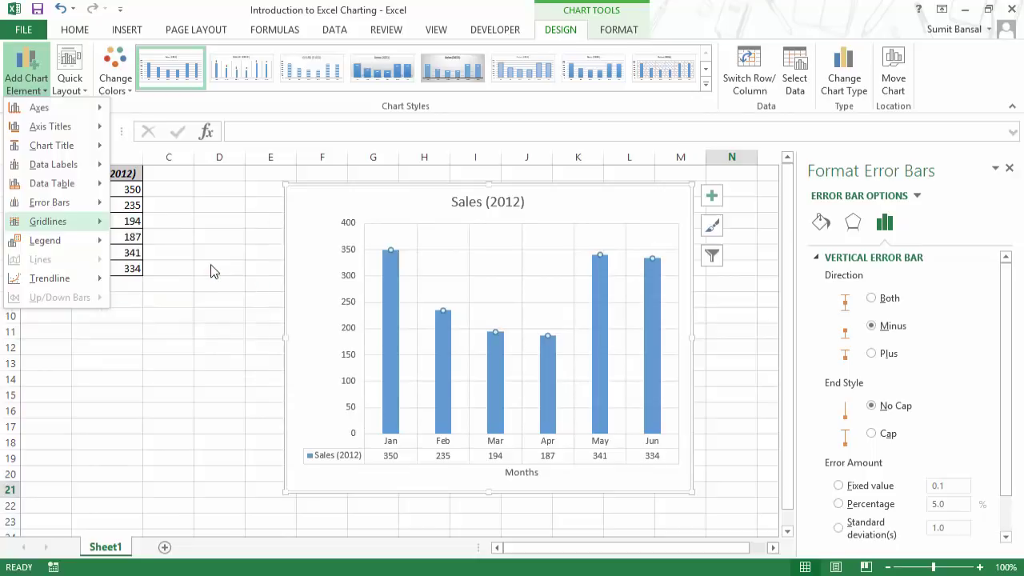
click(417, 236)
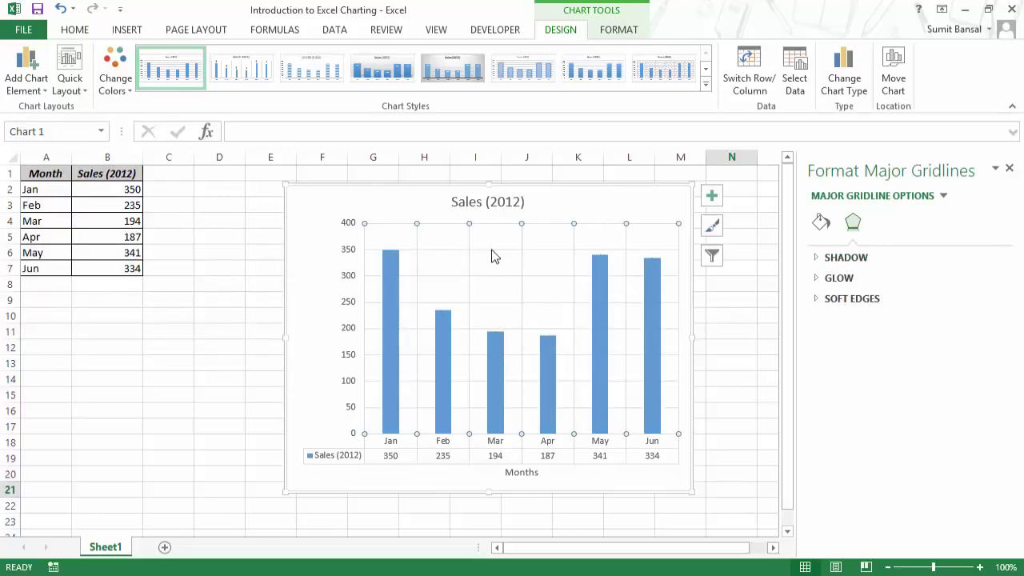
click(410, 274)
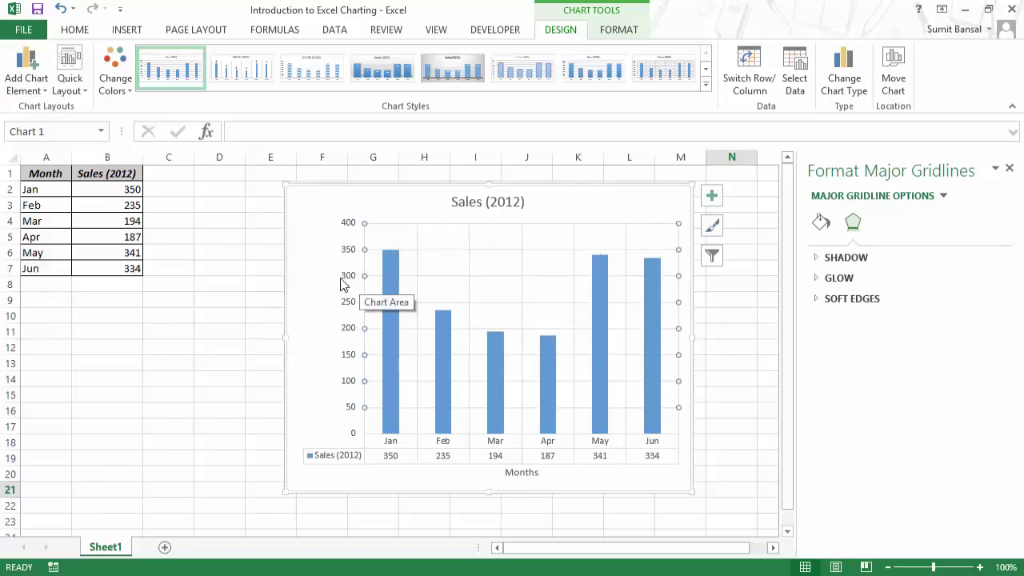
click(258, 320)
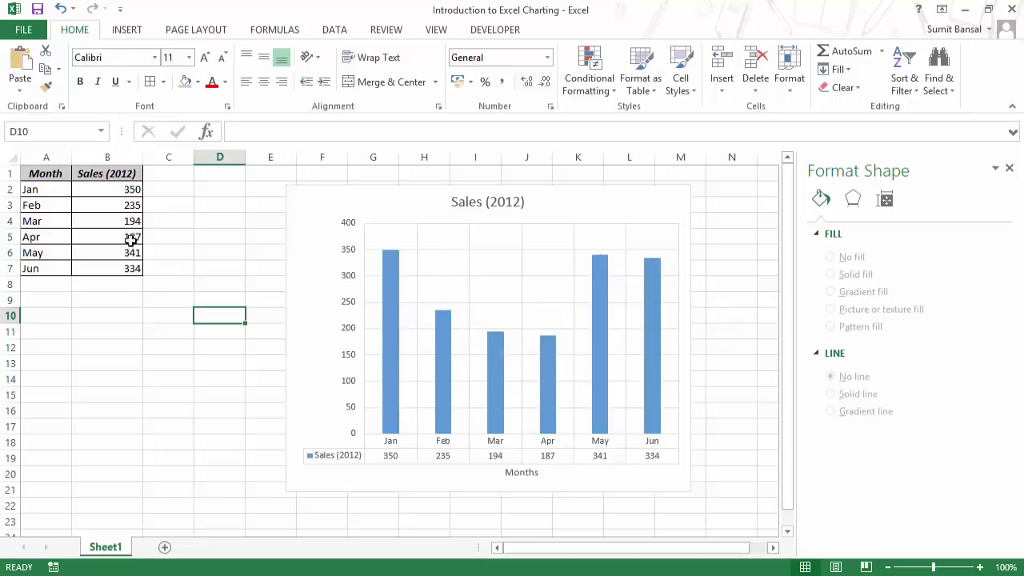
Try changing February's sales in cell B3 to 345, check the chart columns, and undo the edit.
click(130, 207)
text(2)
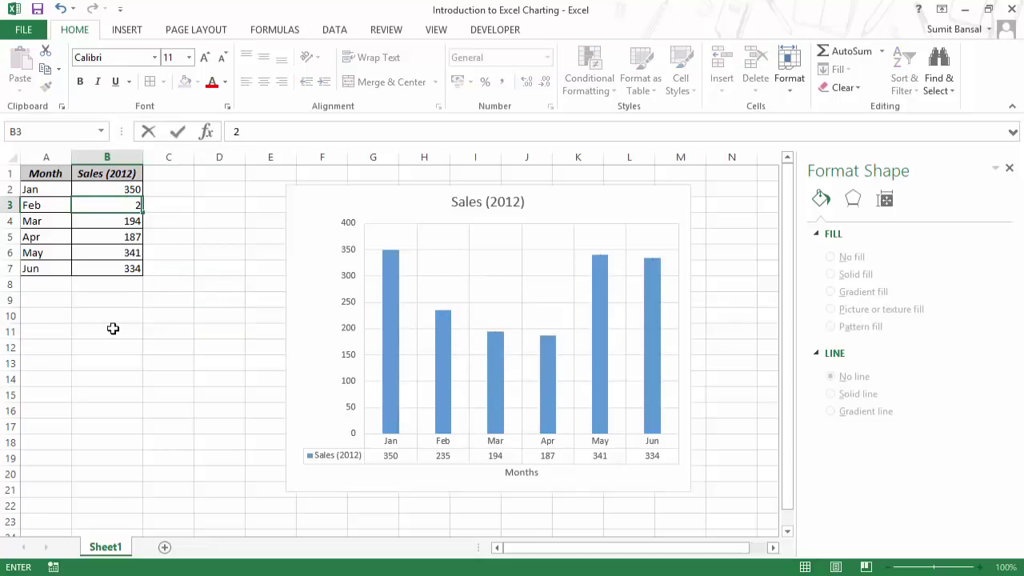
text(45)
key(Return)
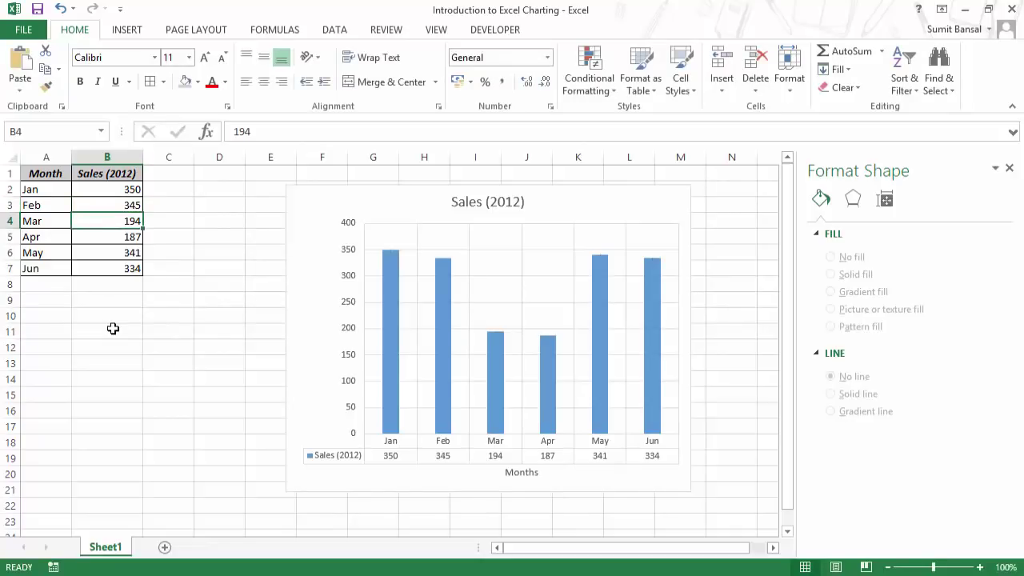
mouse_move(442, 258)
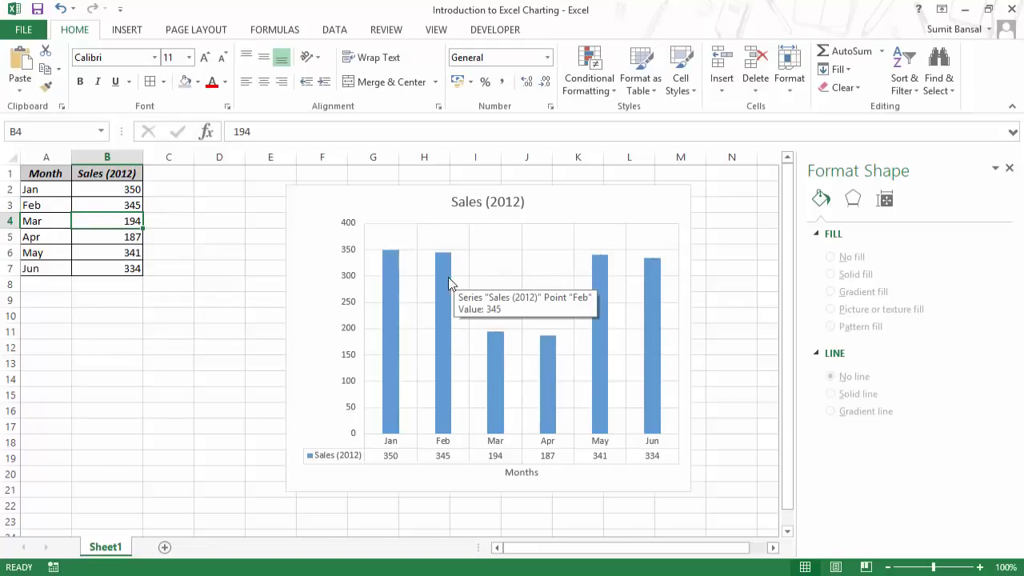
mouse_move(391, 283)
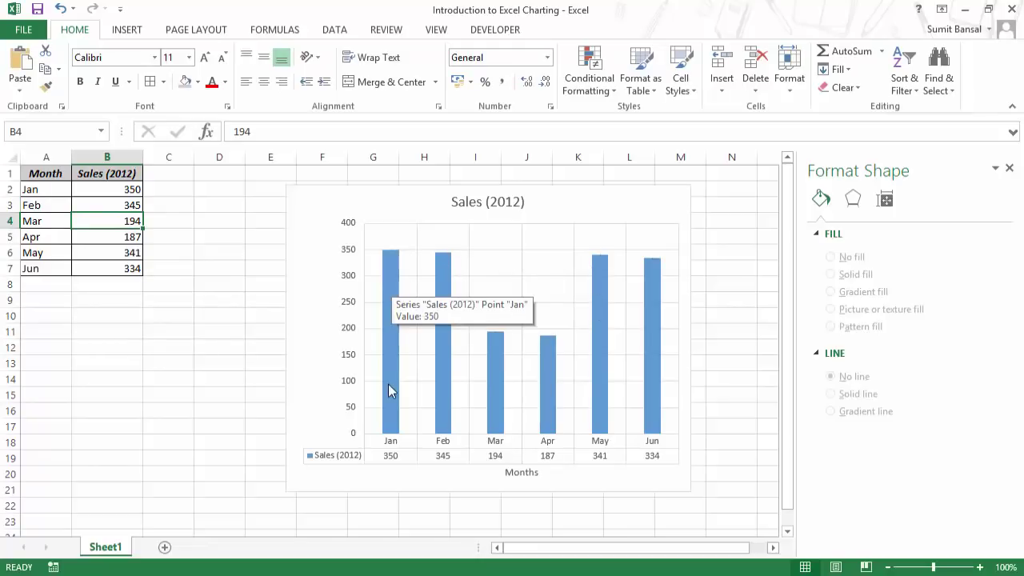
key(ctrl+z)
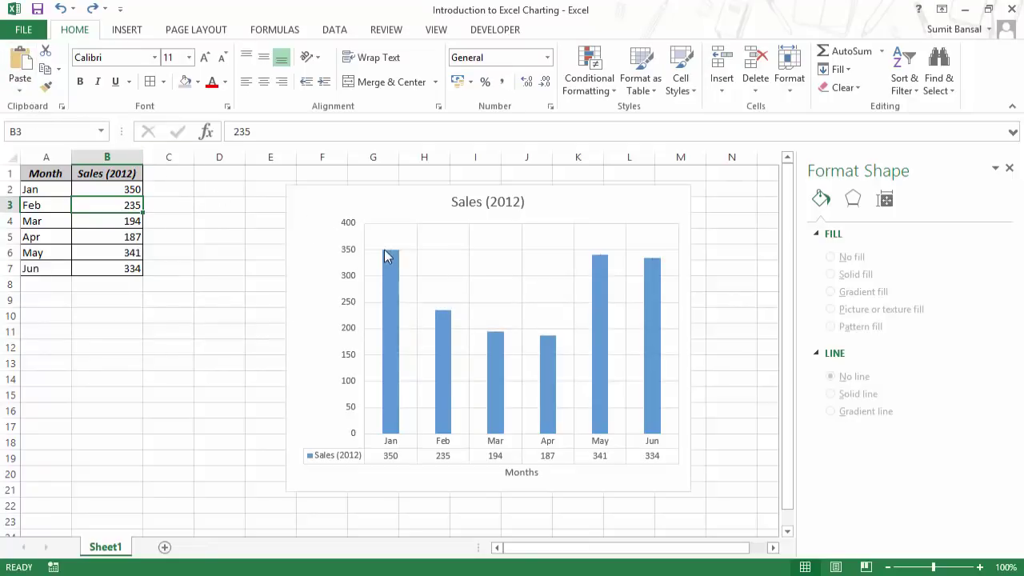
Add a legend on the right side of the sales chart and stretch the legend box upward.
click(477, 287)
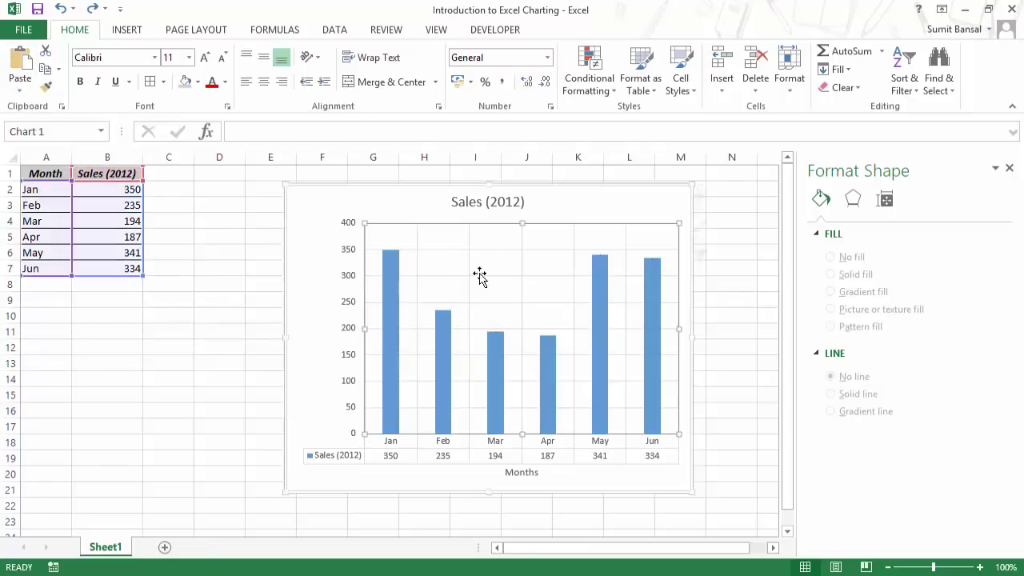
click(559, 29)
click(24, 83)
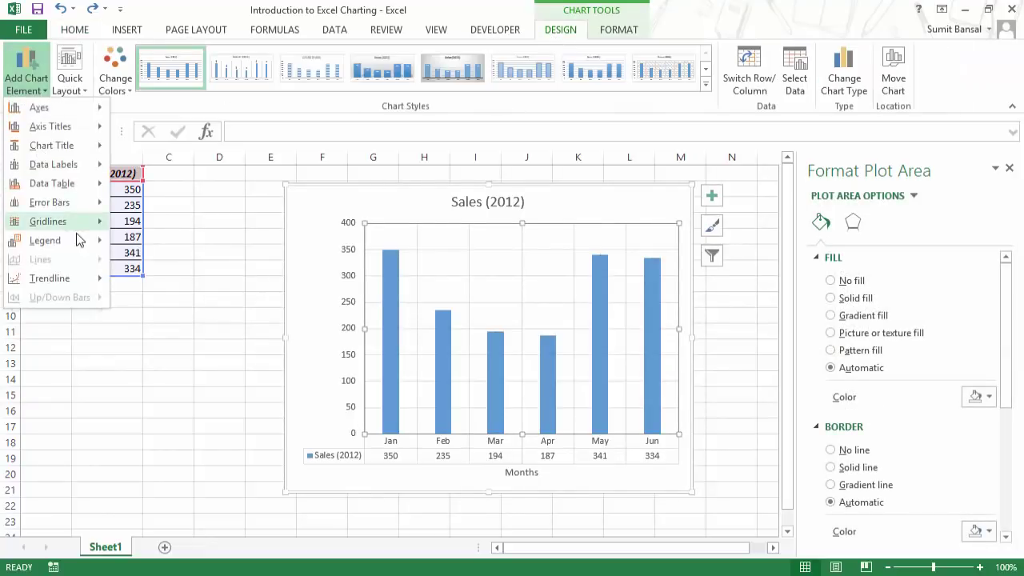
mouse_move(80, 238)
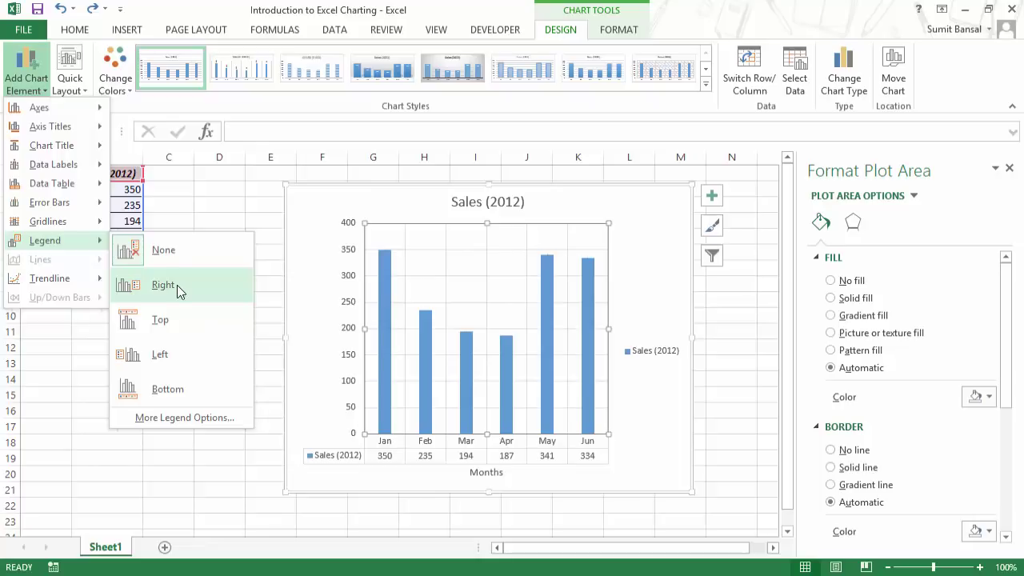
click(177, 285)
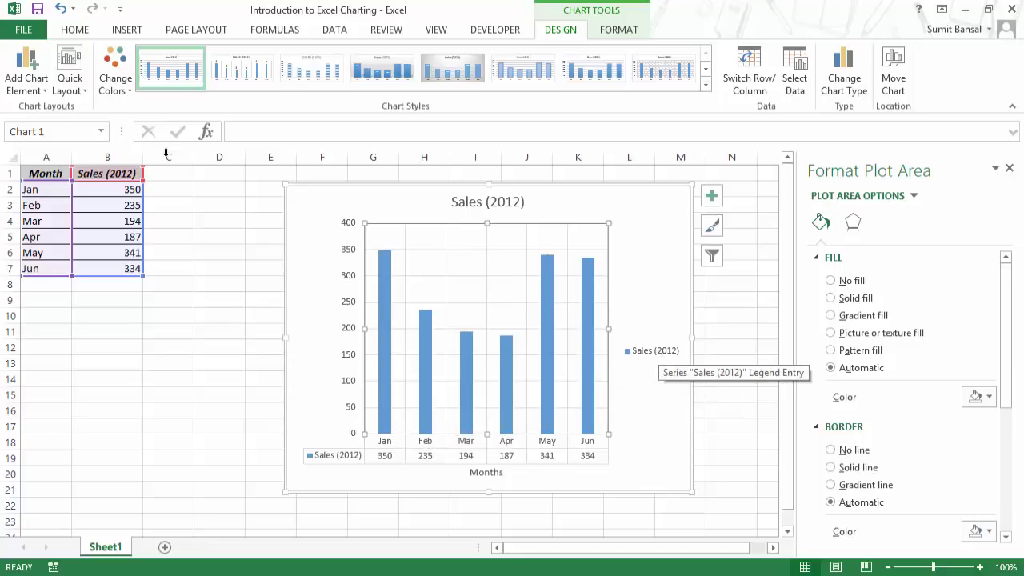
click(657, 354)
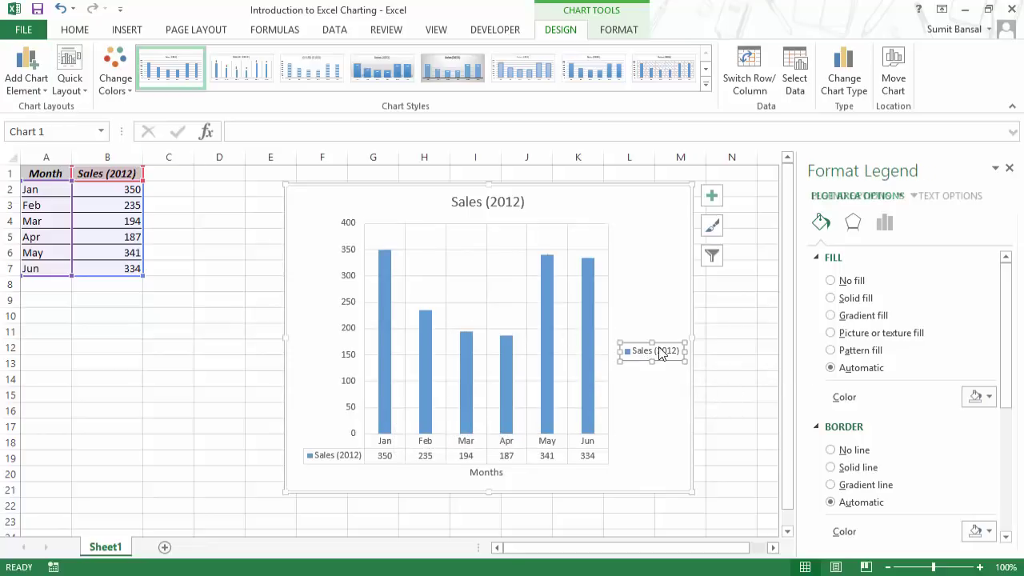
drag(653, 342, 652, 259)
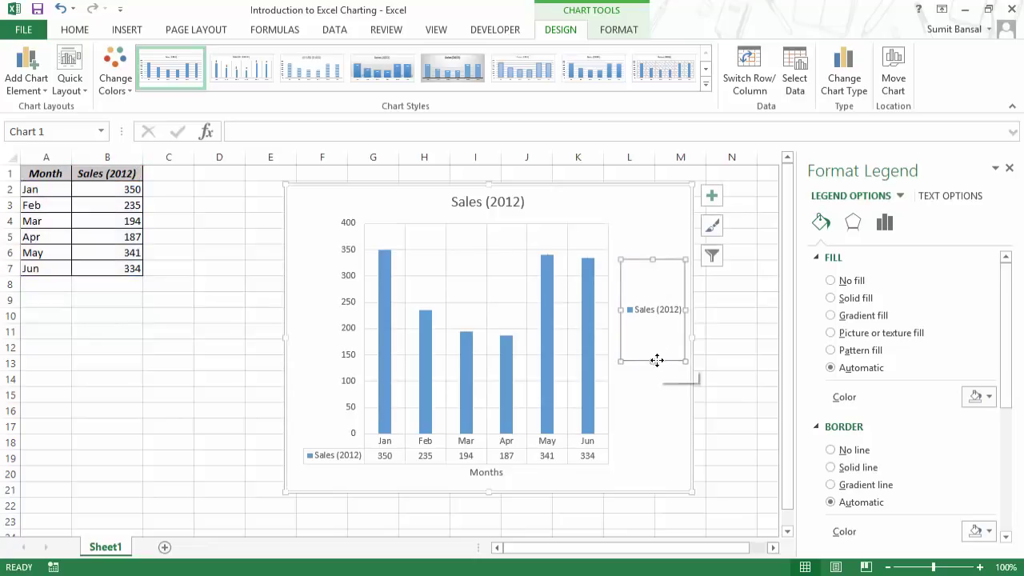
Color the Sales (2012) legend entry text red, and preview other font sizes and fill colors without applying them.
click(651, 316)
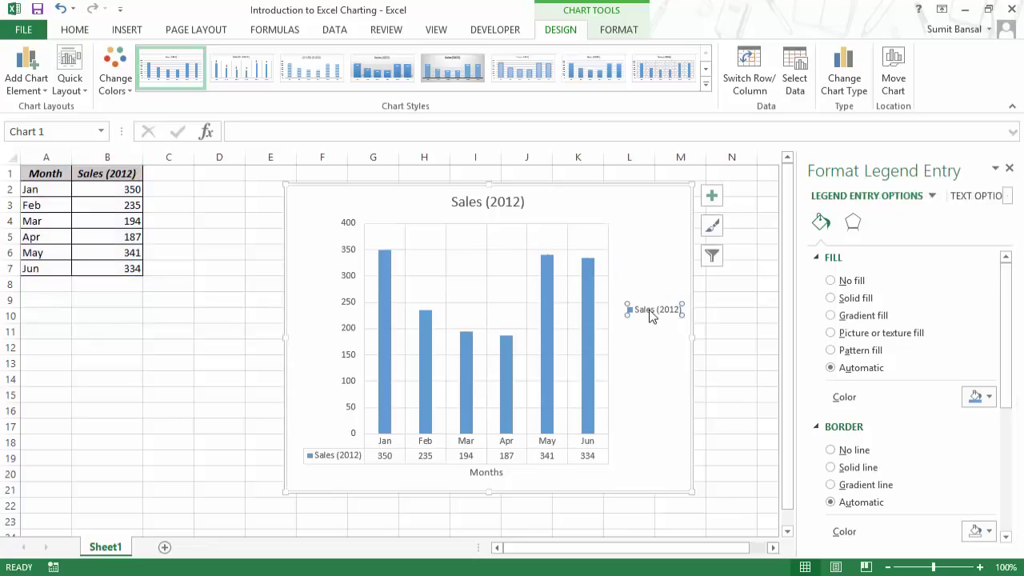
click(71, 31)
click(189, 57)
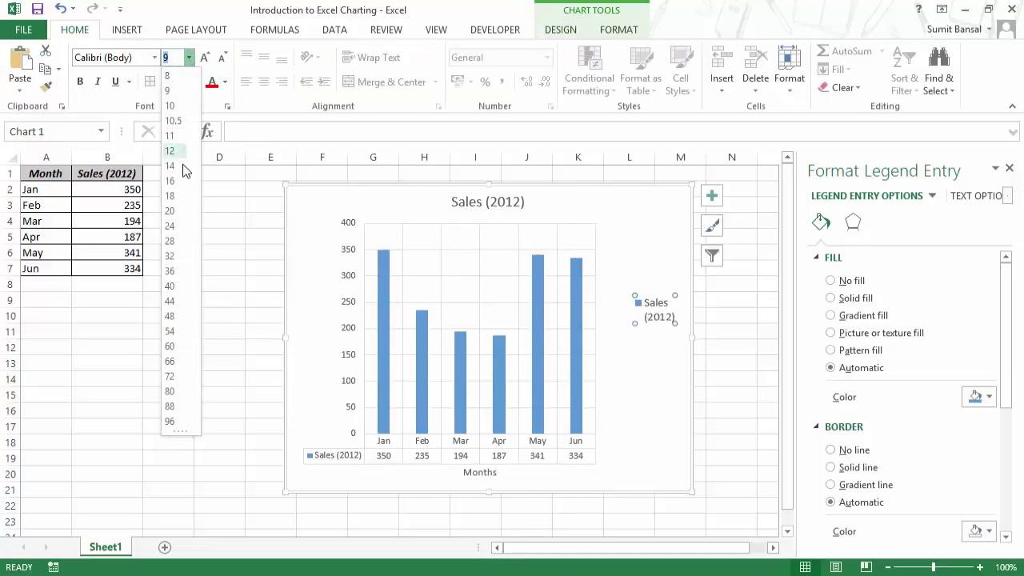
click(212, 83)
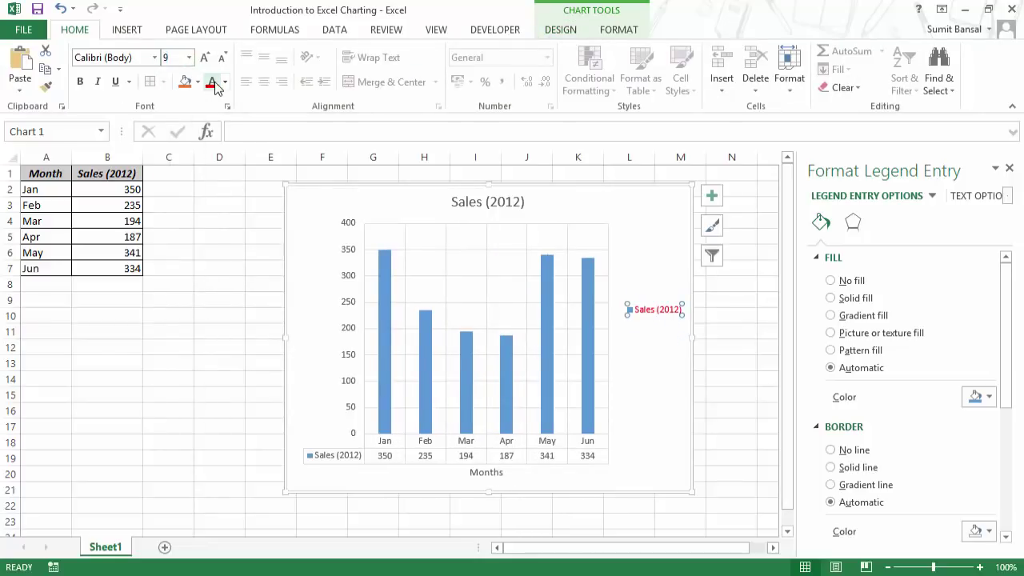
click(198, 82)
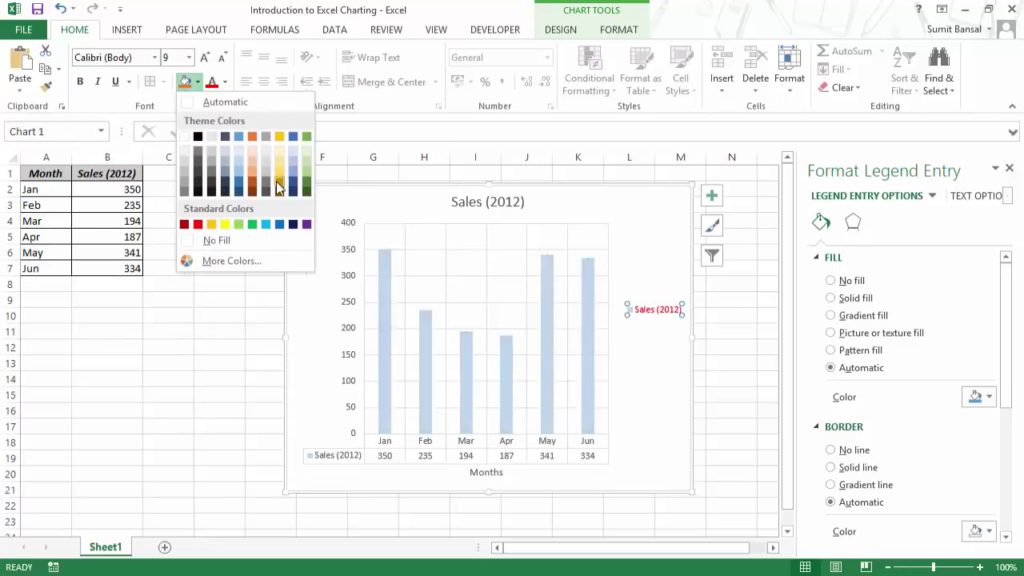
click(656, 311)
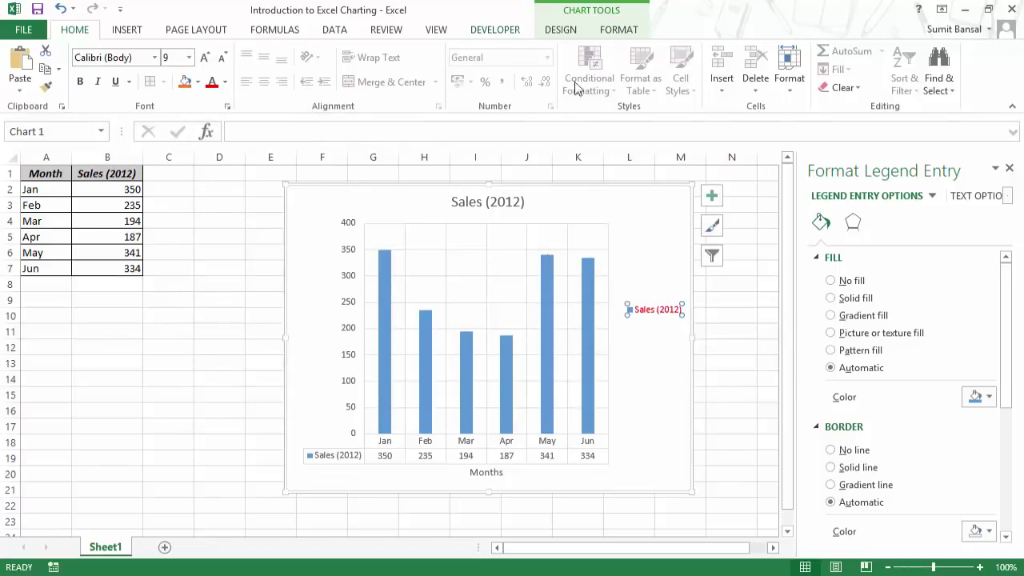
Open the additional legend options and examine the fill, border, effects and legend position settings.
click(548, 31)
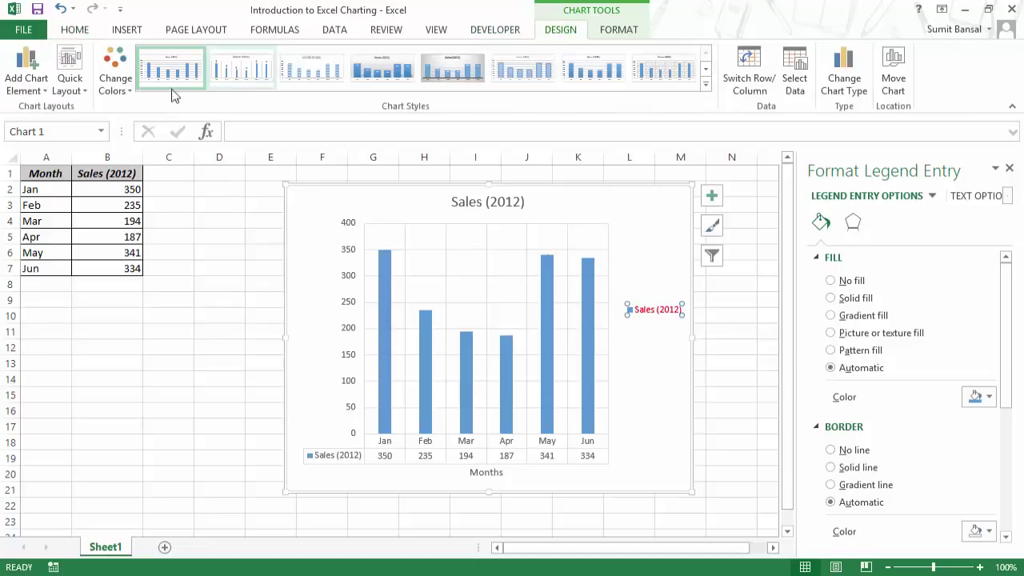
click(39, 82)
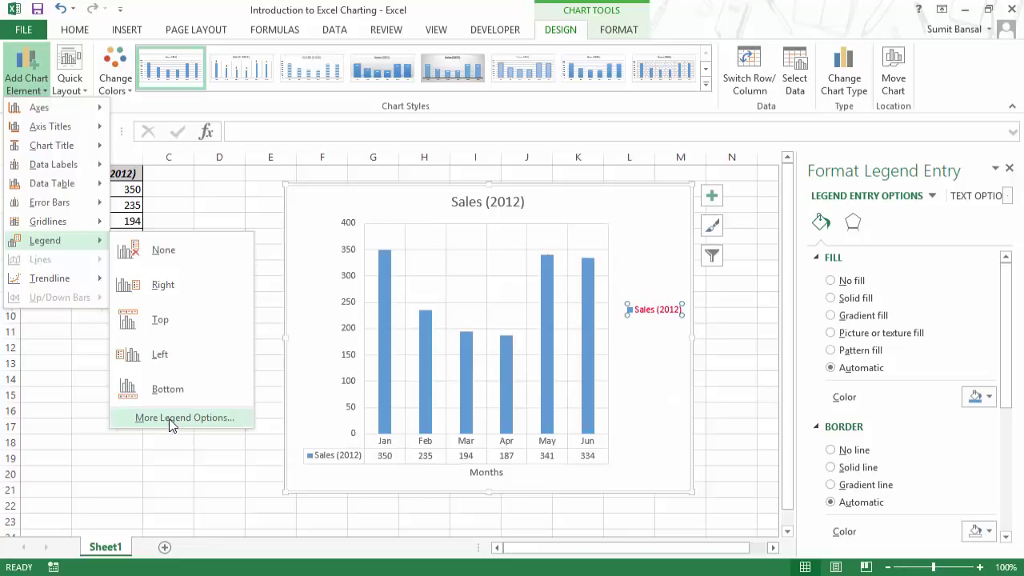
click(194, 421)
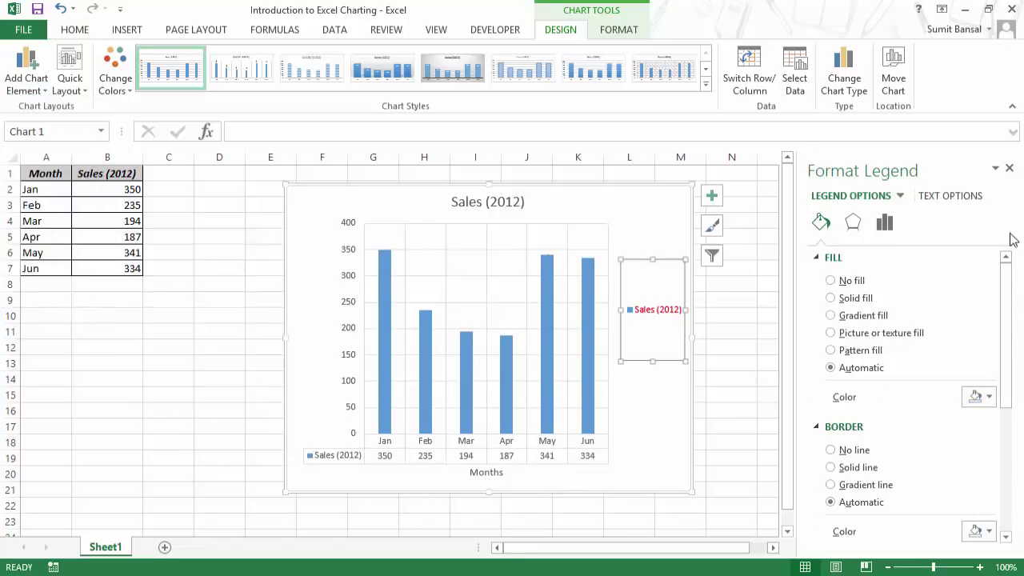
mouse_move(1008, 269)
mouse_down()
mouse_move(1020, 421)
mouse_move(1009, 263)
mouse_up()
click(854, 224)
click(883, 223)
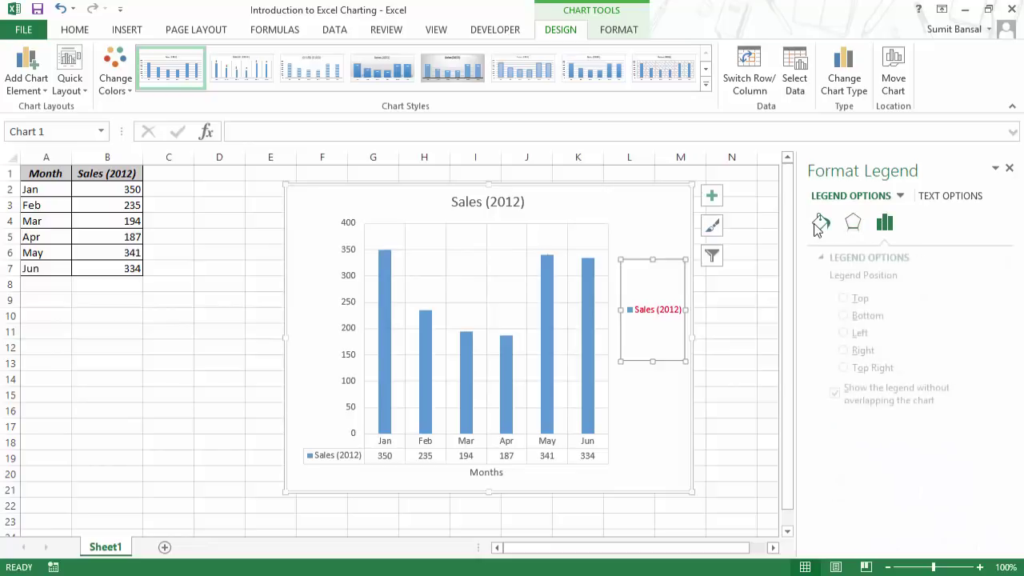
click(820, 223)
click(883, 224)
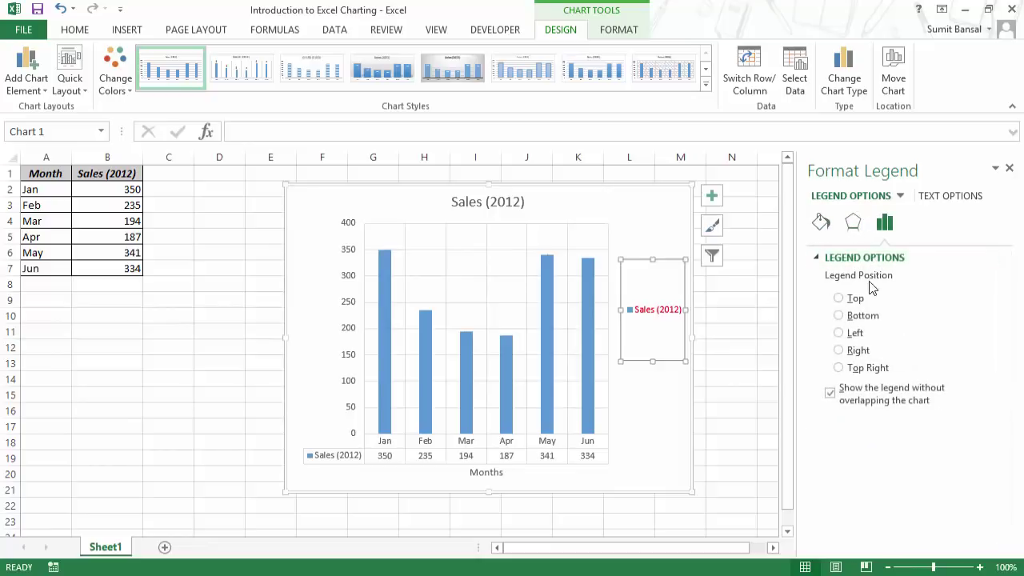
click(852, 223)
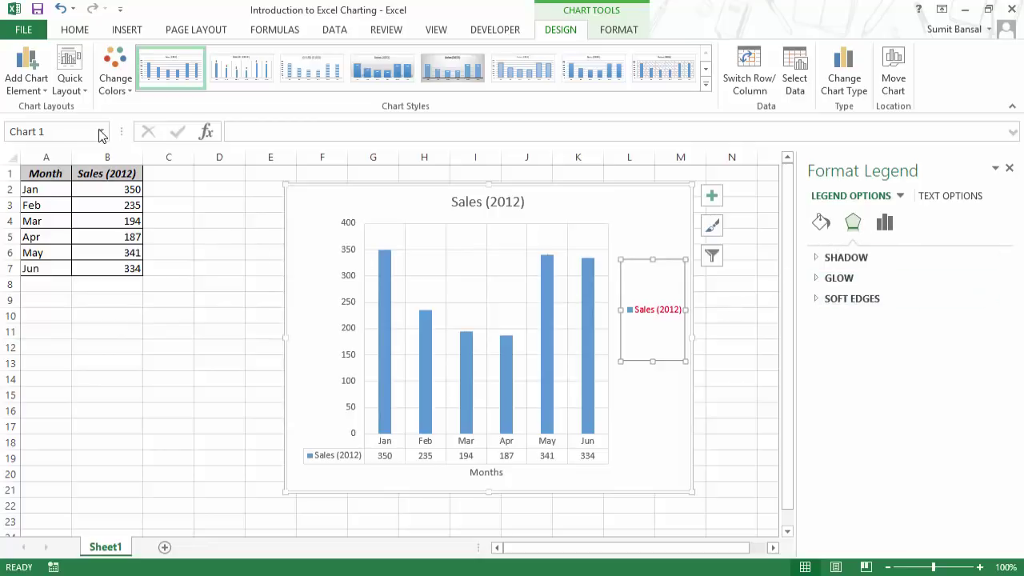
Preview a linear trendline on the chart, keep the trendline at None, and select the Sales (2012) columns.
click(25, 80)
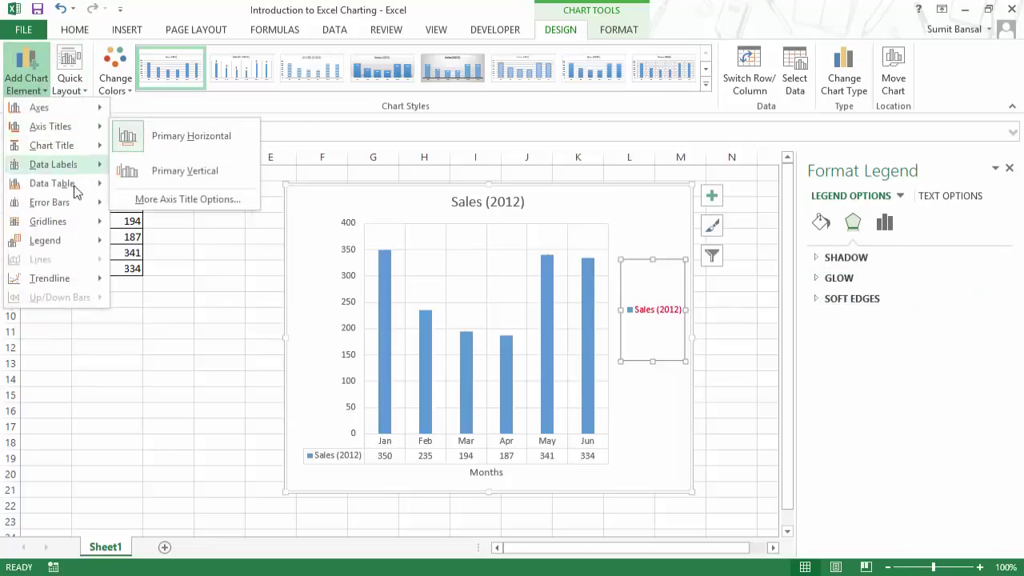
mouse_move(77, 284)
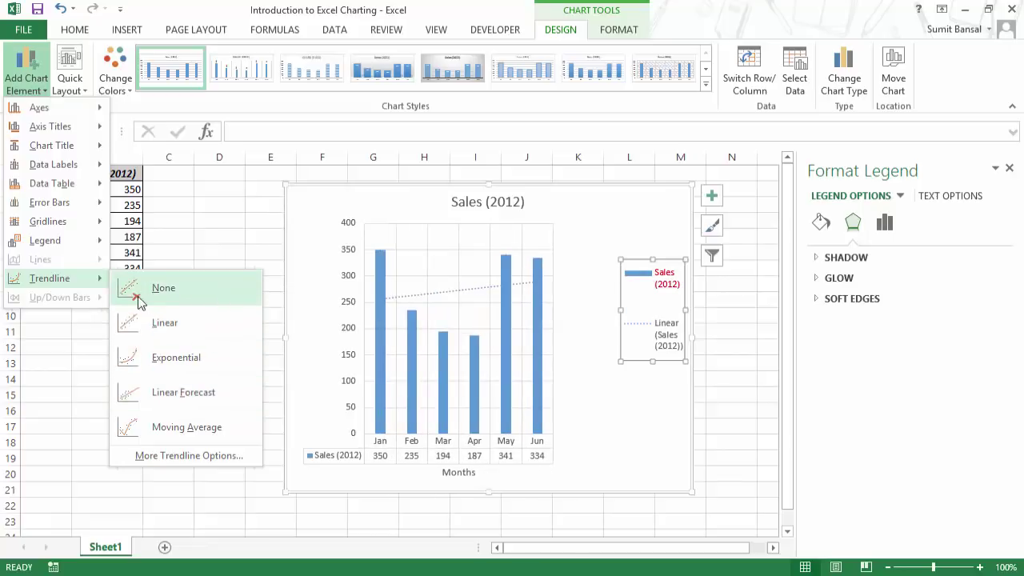
click(164, 289)
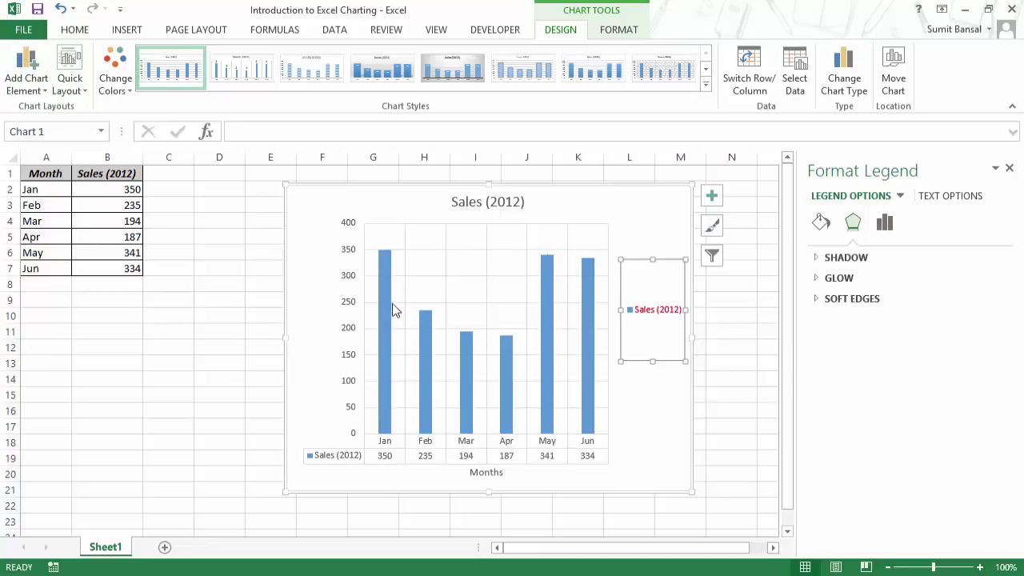
mouse_move(384, 311)
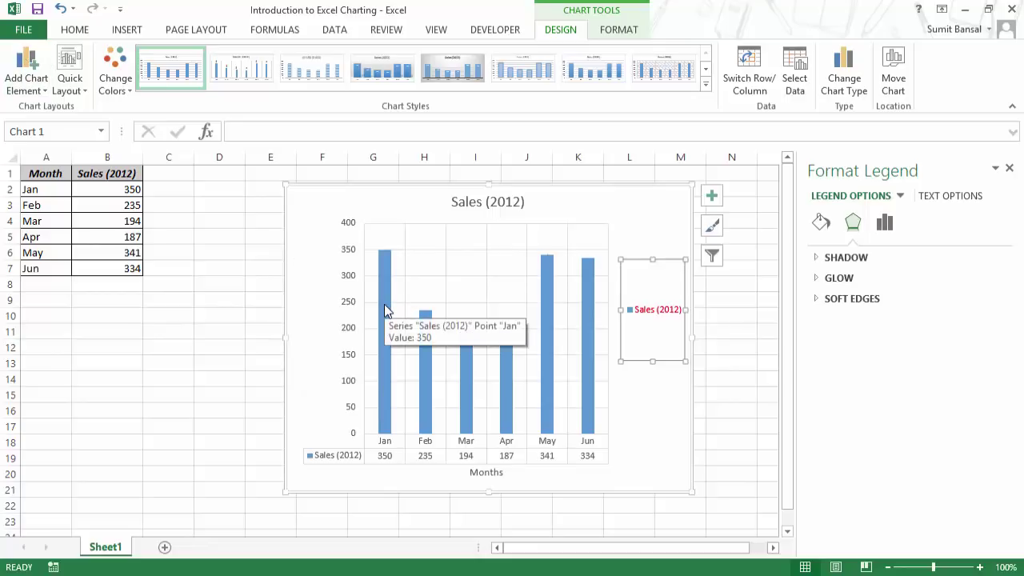
click(384, 311)
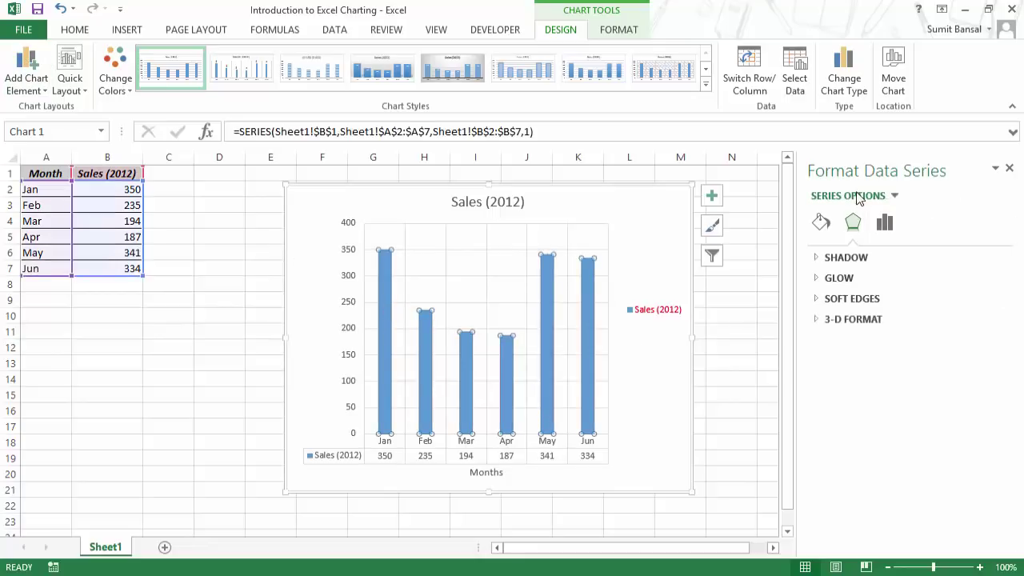
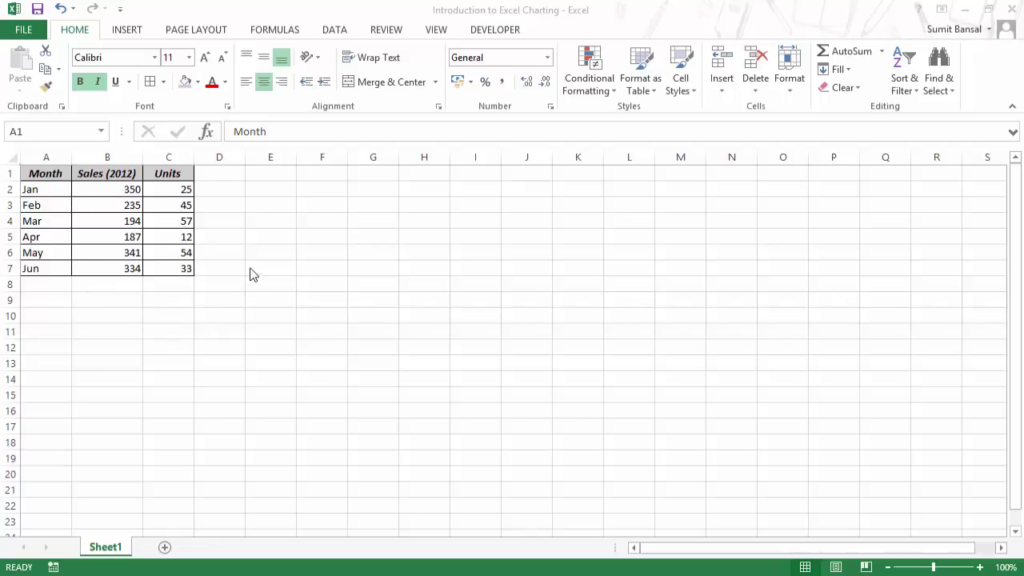
Insert a 2-D clustered column chart from the Month, Sales (2012) and Units data in A1:C7 and move it closer to the table.
drag(45, 171, 168, 265)
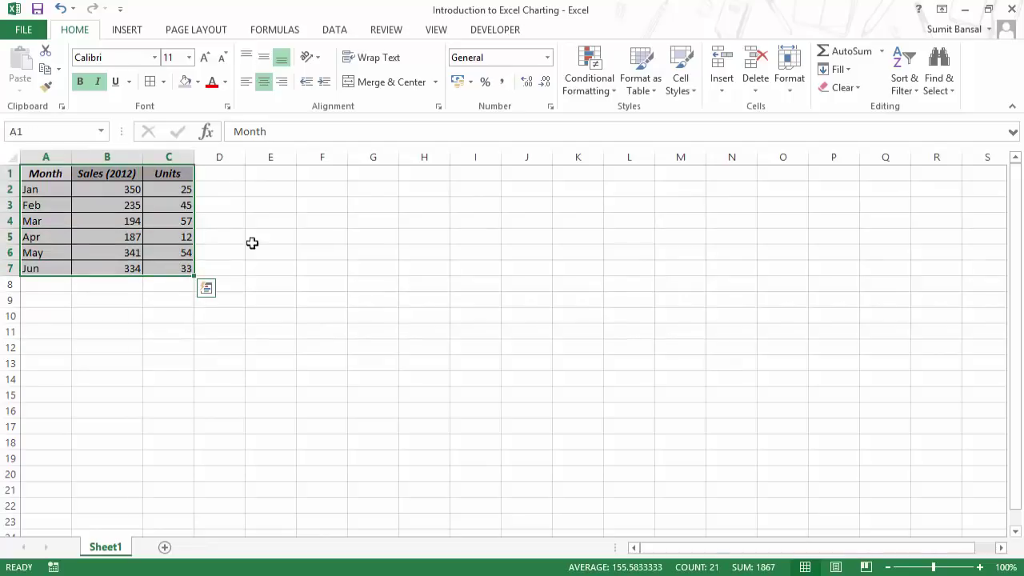
click(126, 30)
click(446, 52)
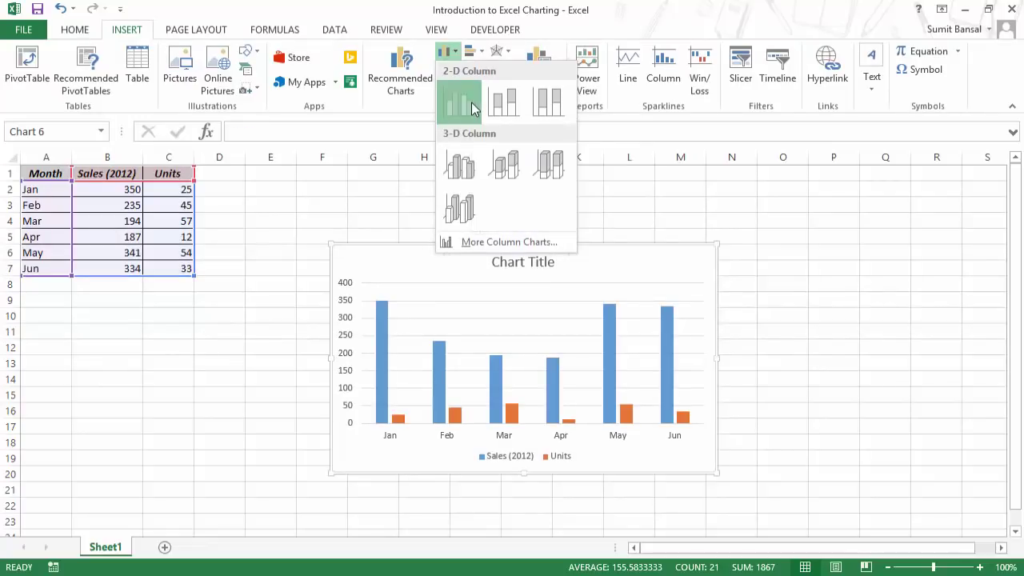
click(468, 105)
drag(577, 249, 539, 209)
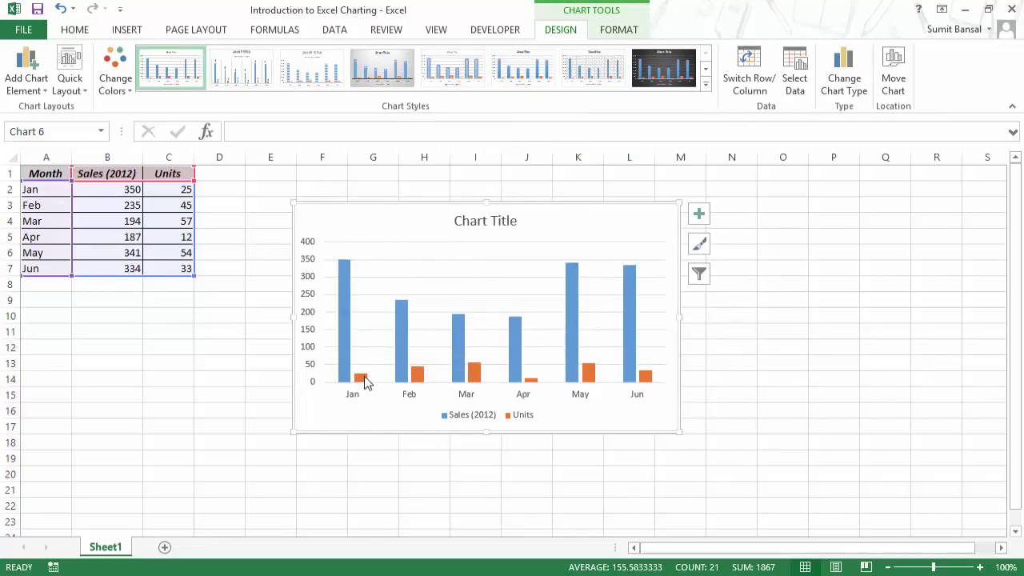
mouse_move(365, 382)
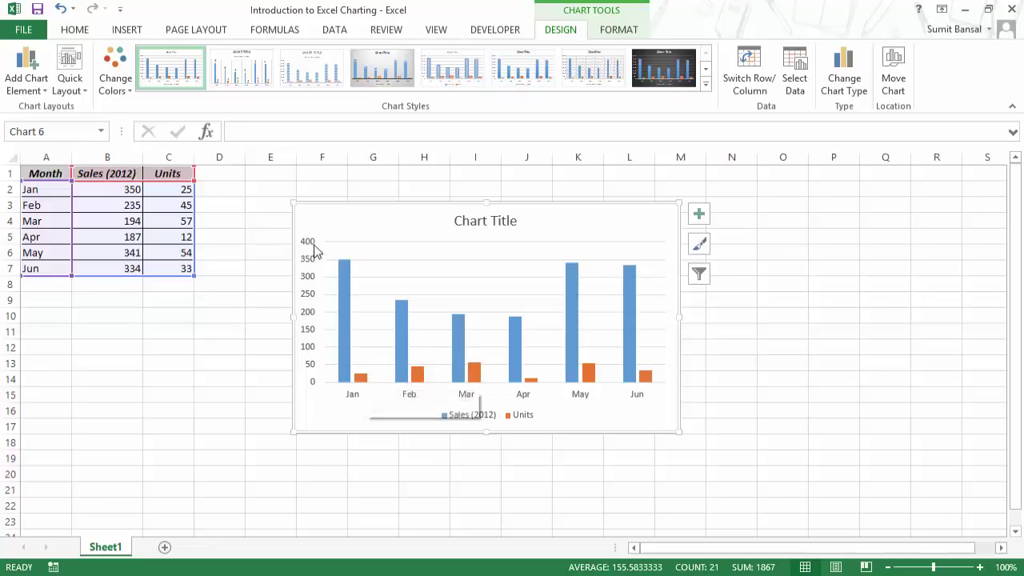
mouse_move(342, 288)
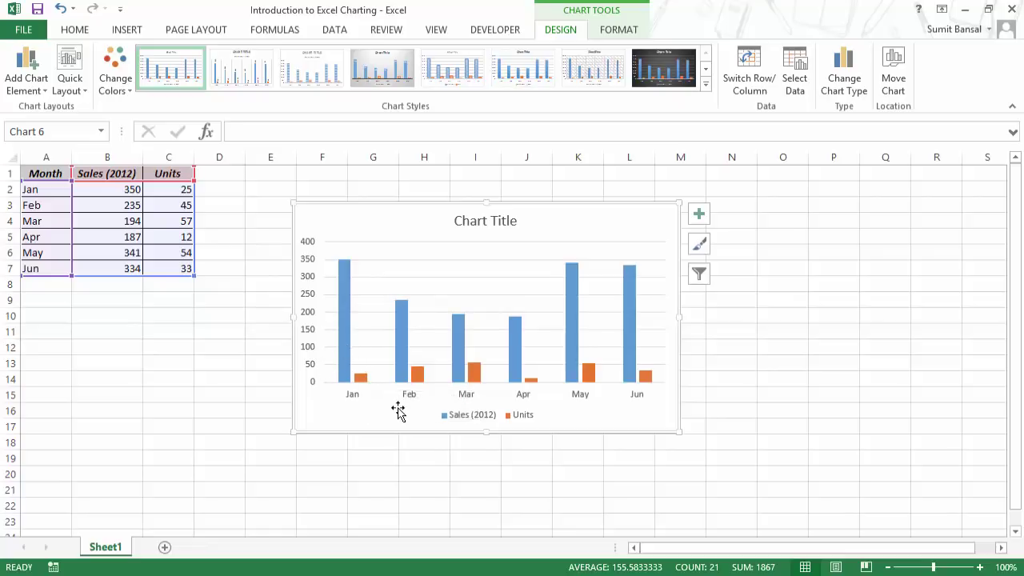
click(361, 378)
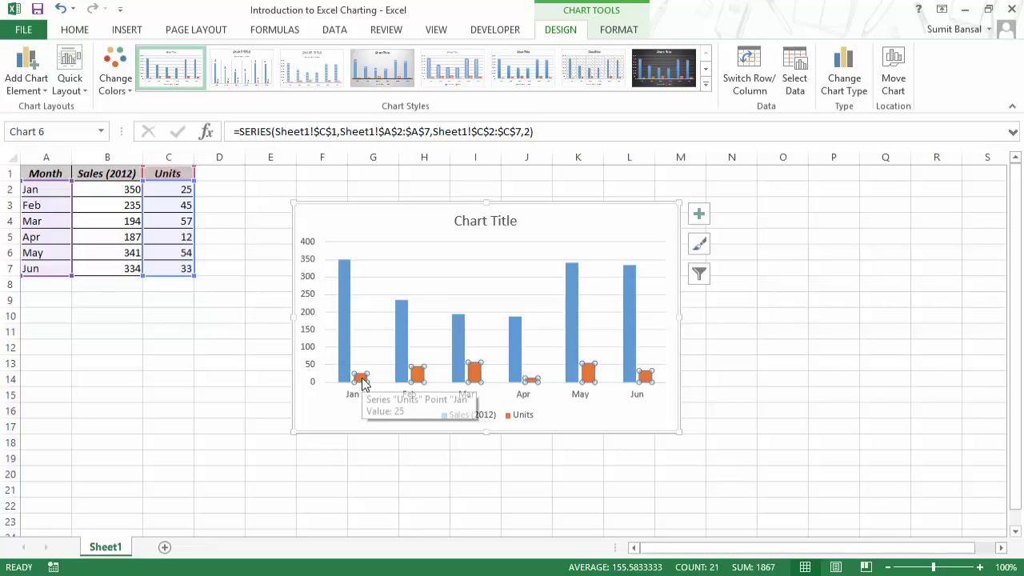
right_click(361, 379)
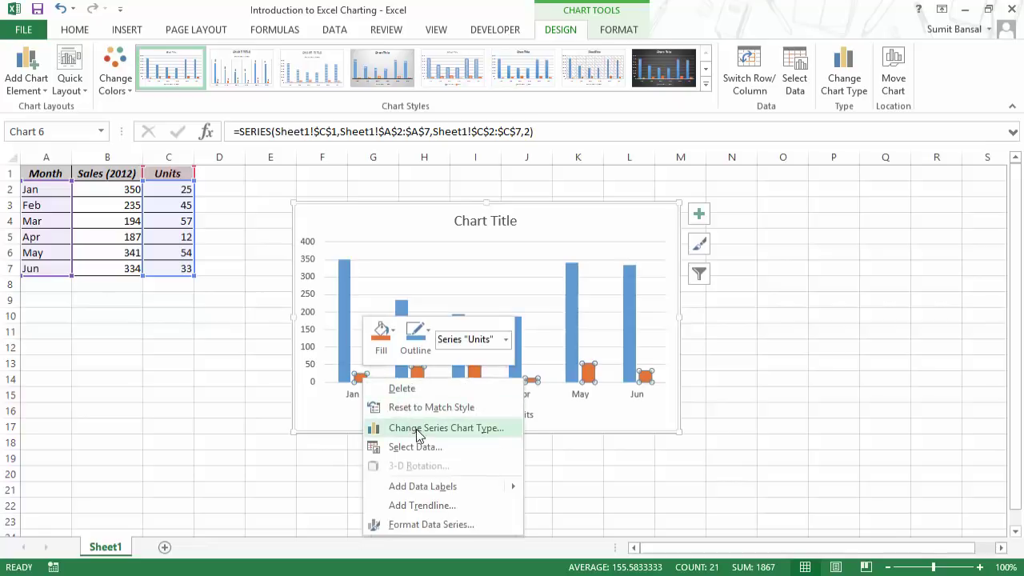
click(451, 428)
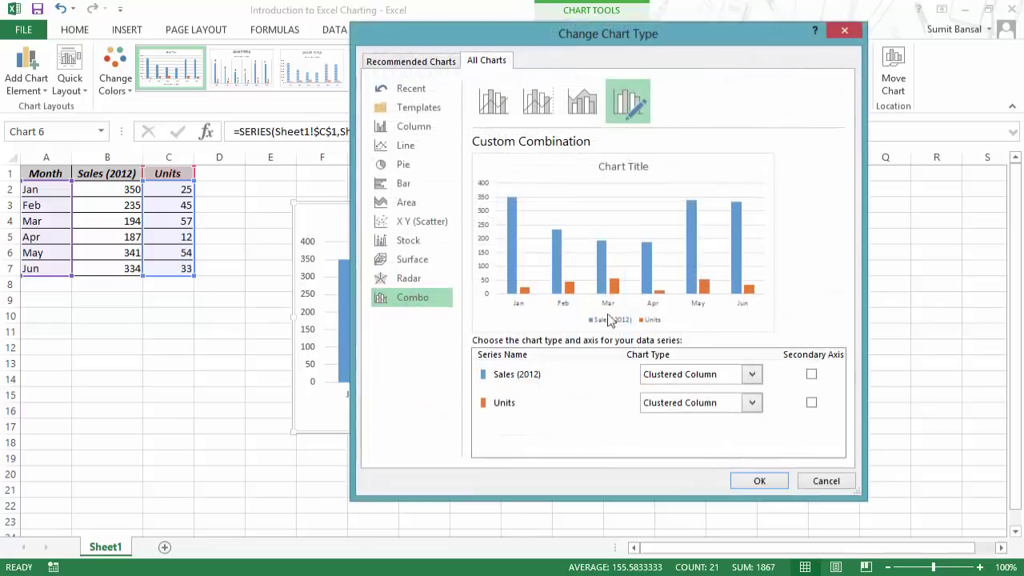
drag(576, 42, 711, 17)
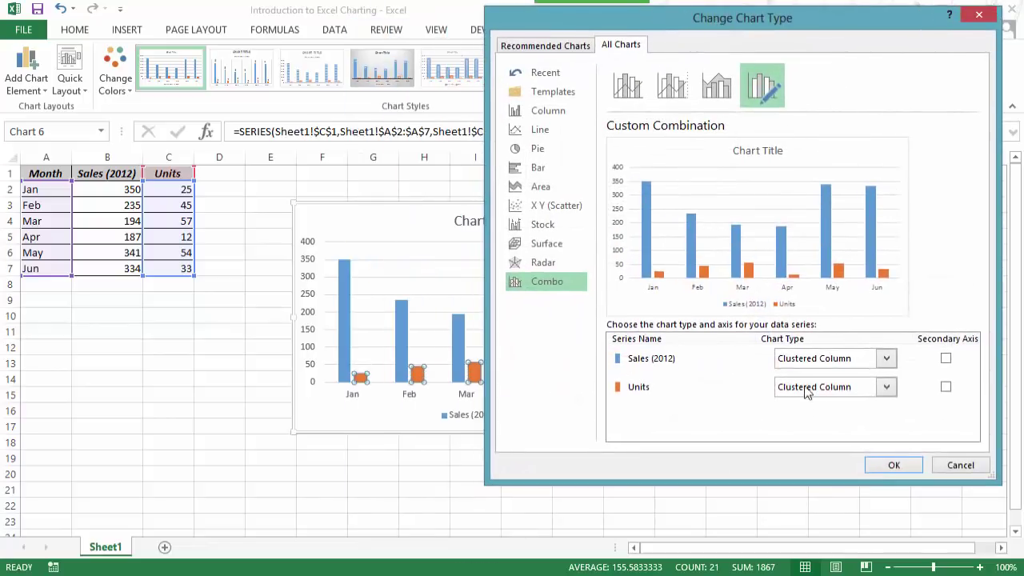
click(846, 391)
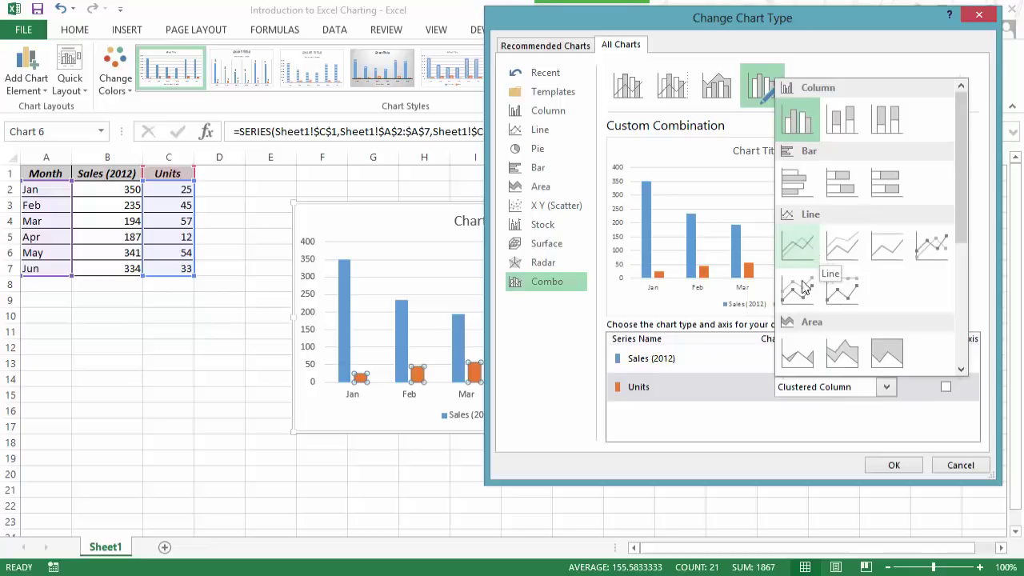
click(773, 416)
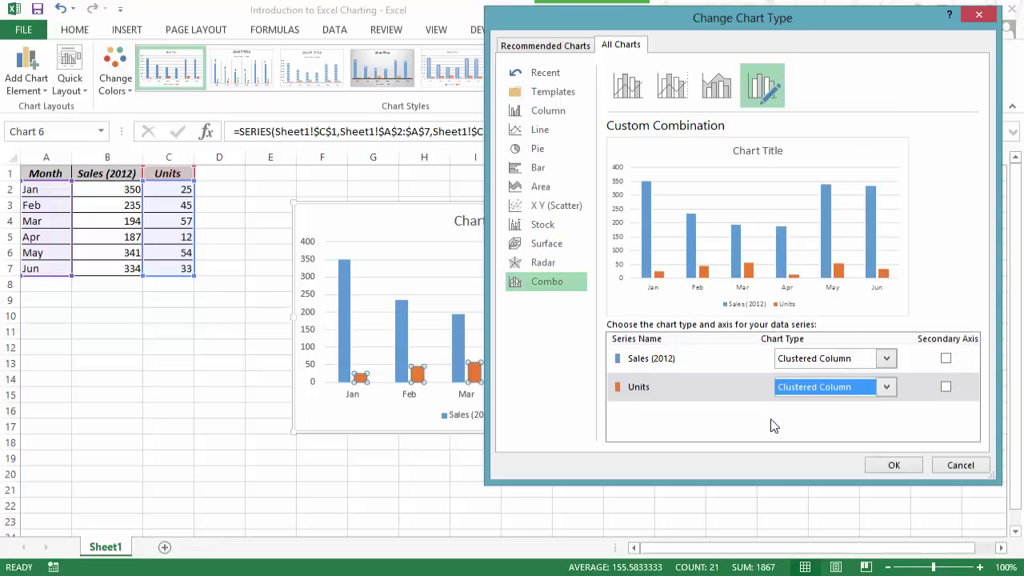
click(831, 398)
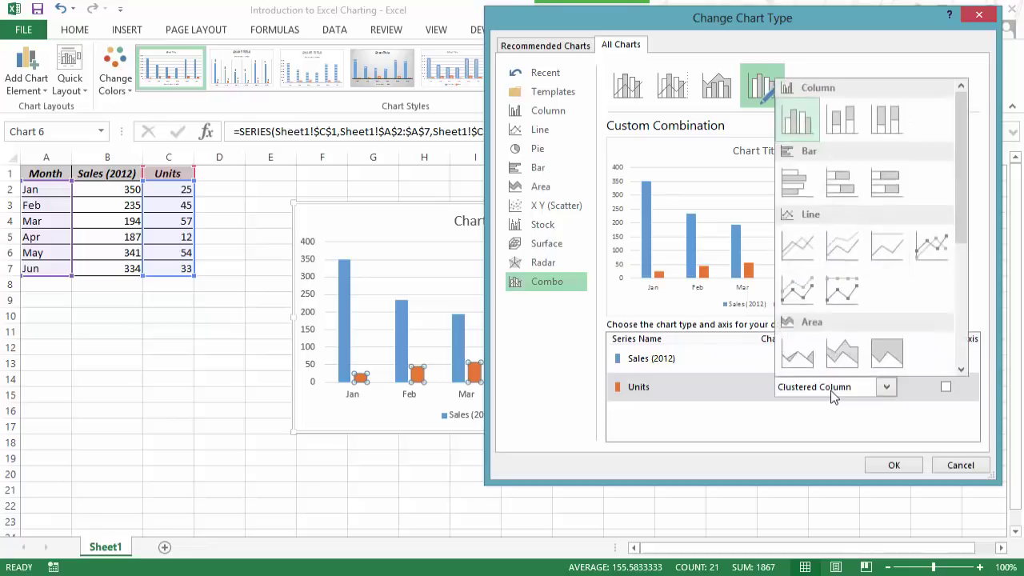
click(767, 419)
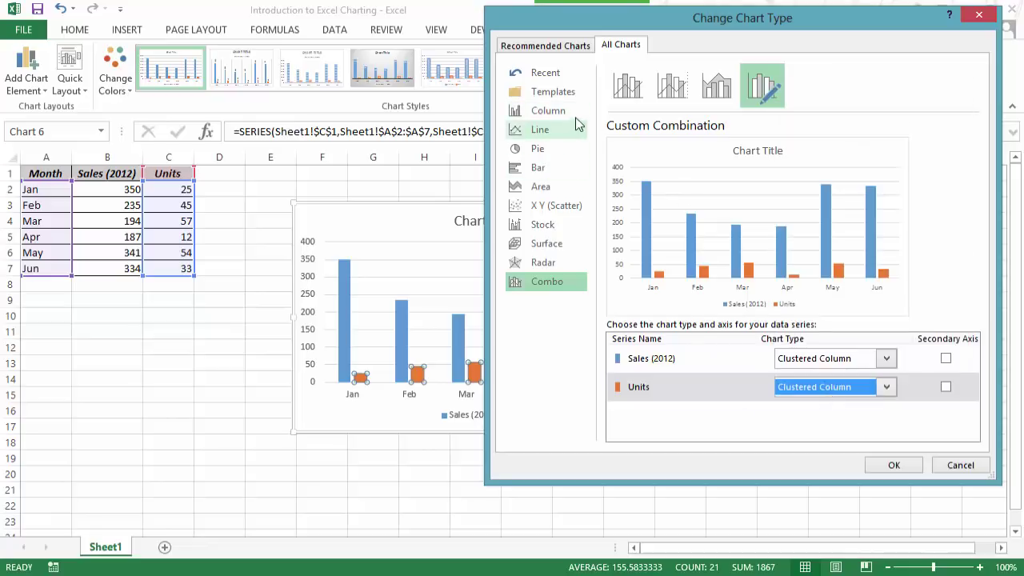
click(558, 133)
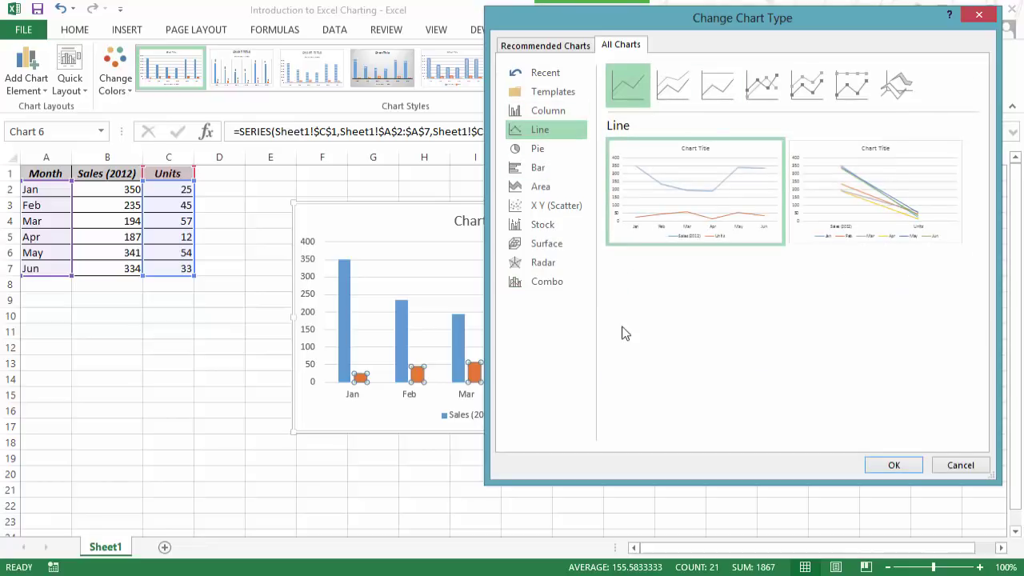
click(761, 84)
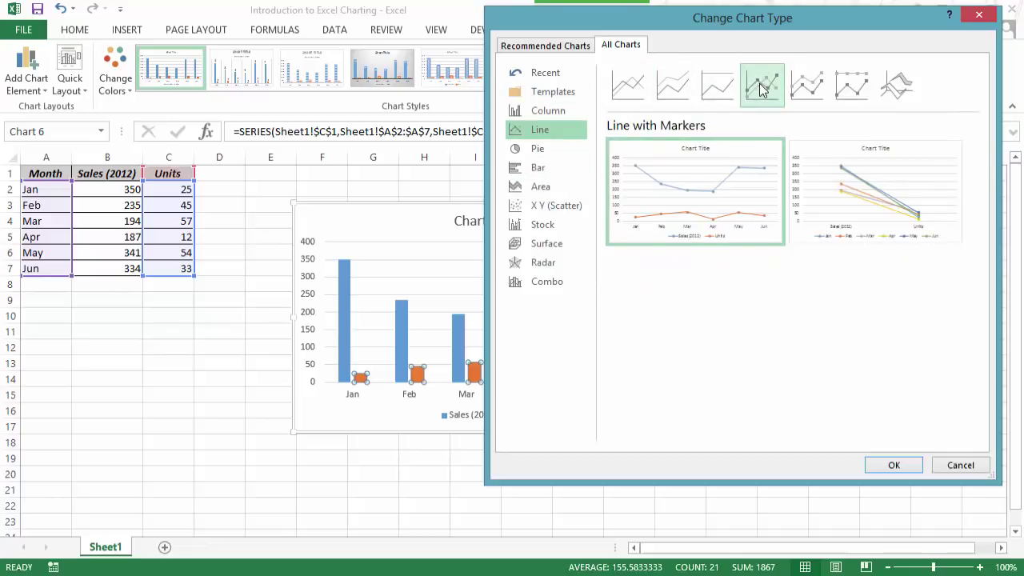
click(978, 14)
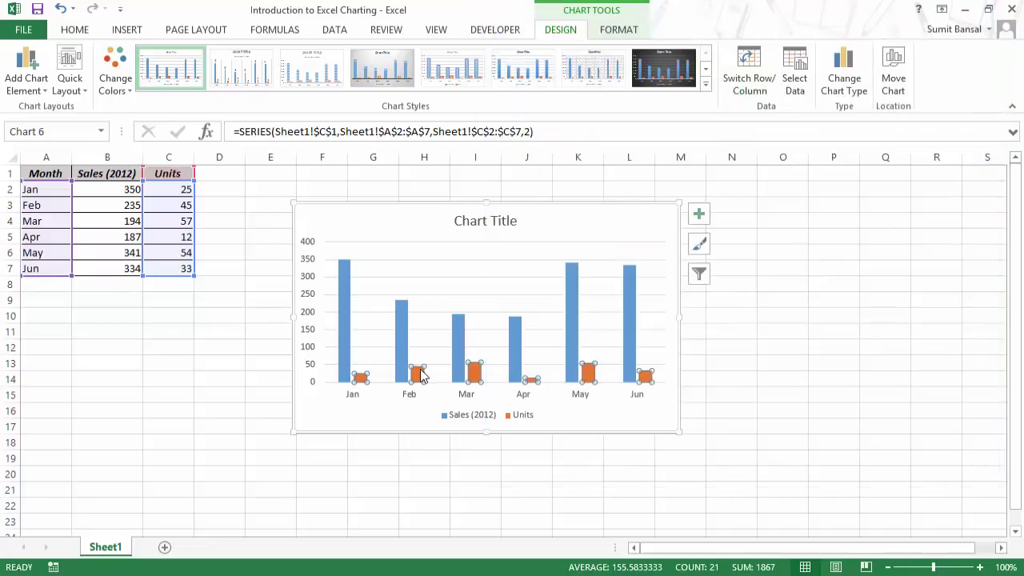
Change the chart type of the Units series to Stacked Line with Markers, keeping Sales (2012) as Clustered Column.
right_click(423, 375)
click(436, 419)
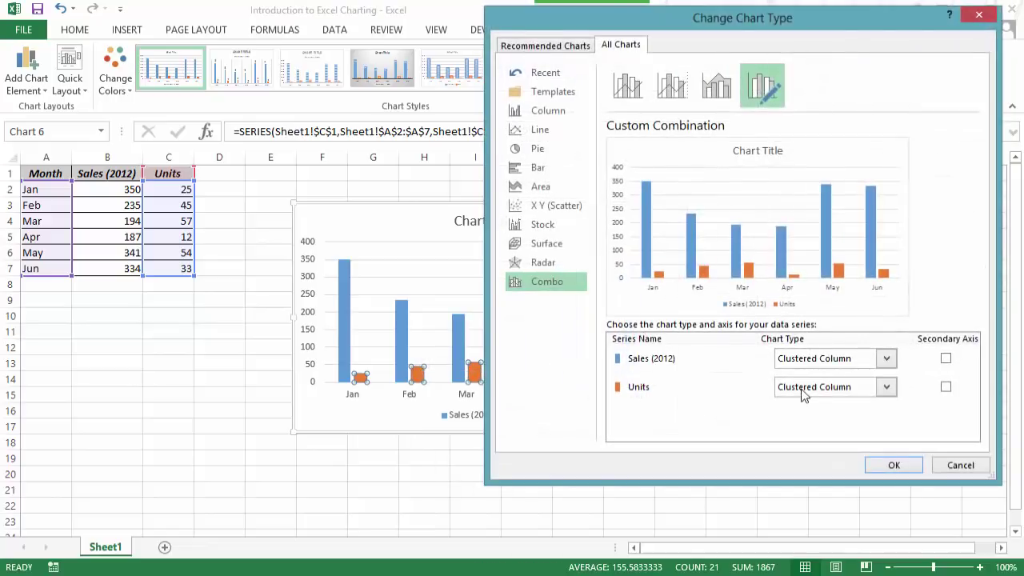
click(885, 387)
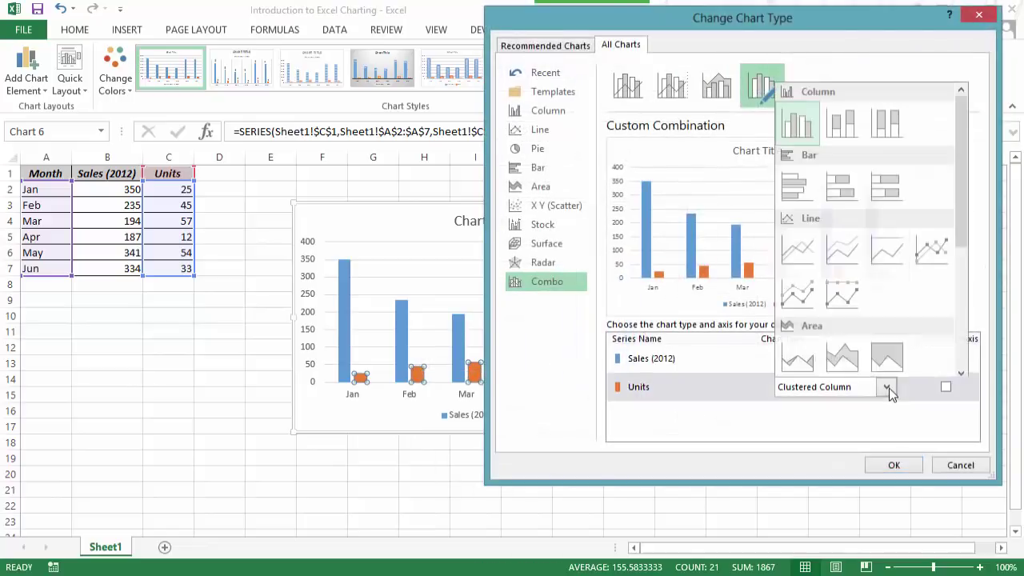
click(809, 290)
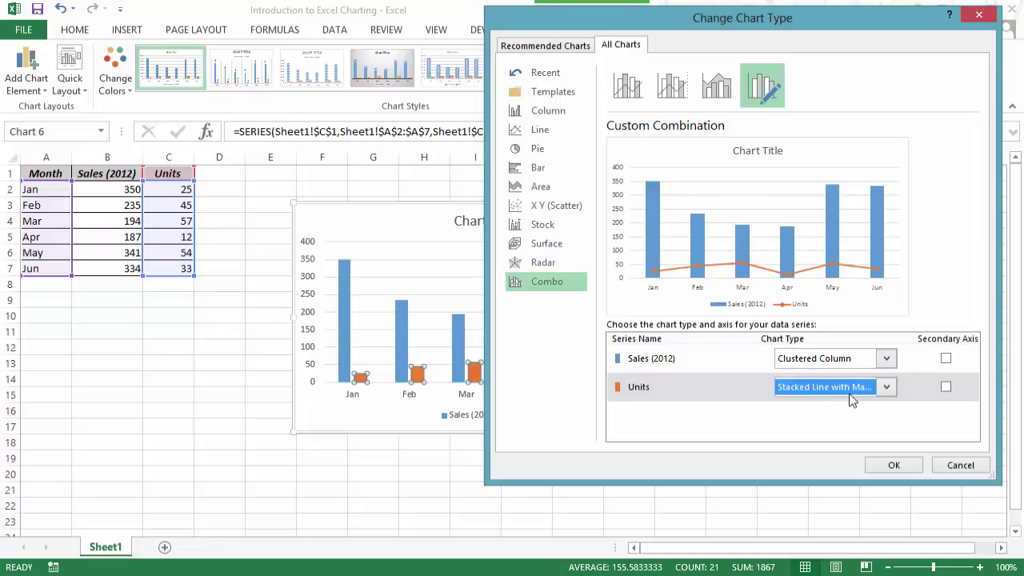
click(890, 467)
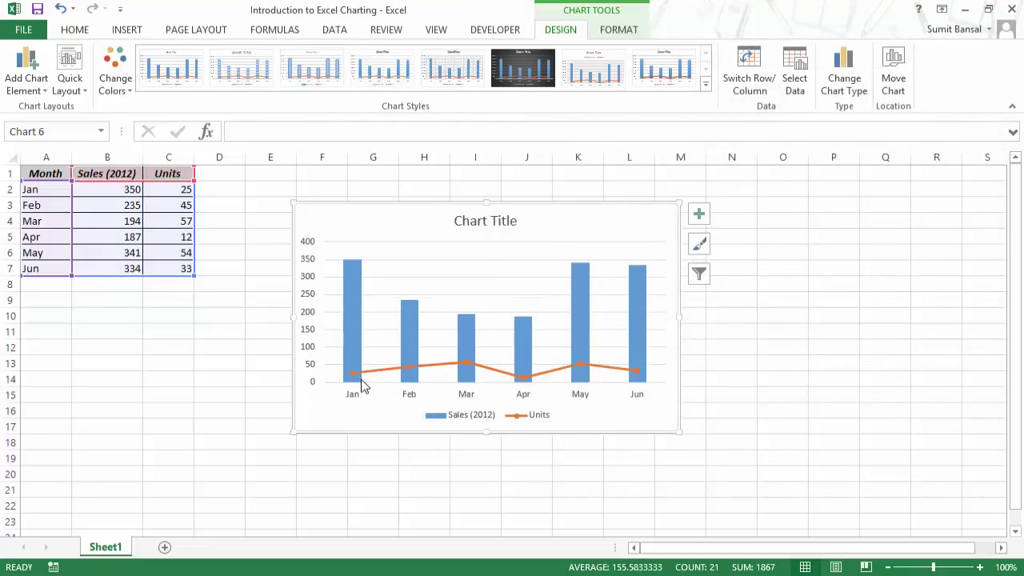
Plot the Units line series on the secondary axis and deselect the chart.
mouse_move(409, 373)
click(546, 376)
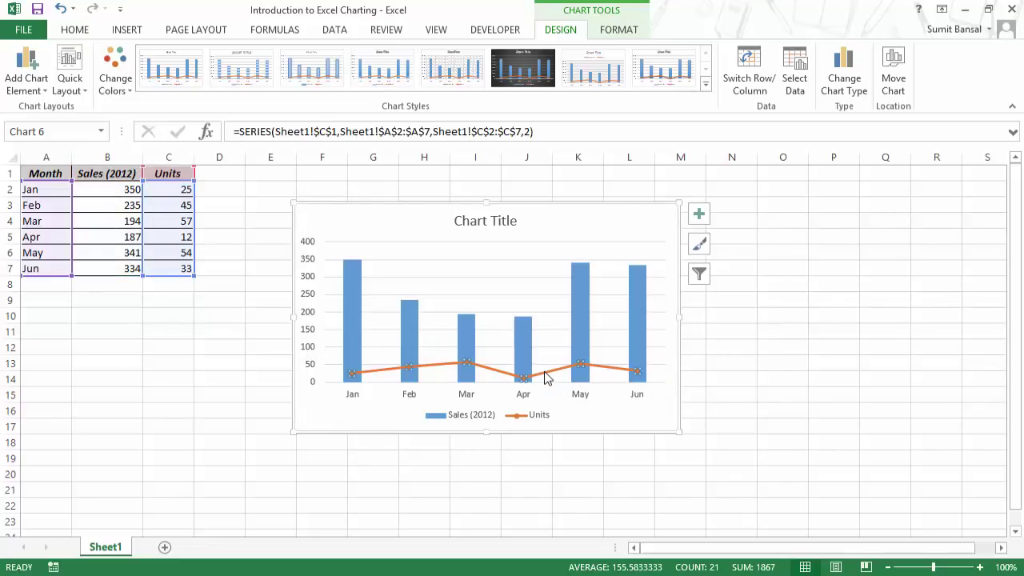
right_click(545, 375)
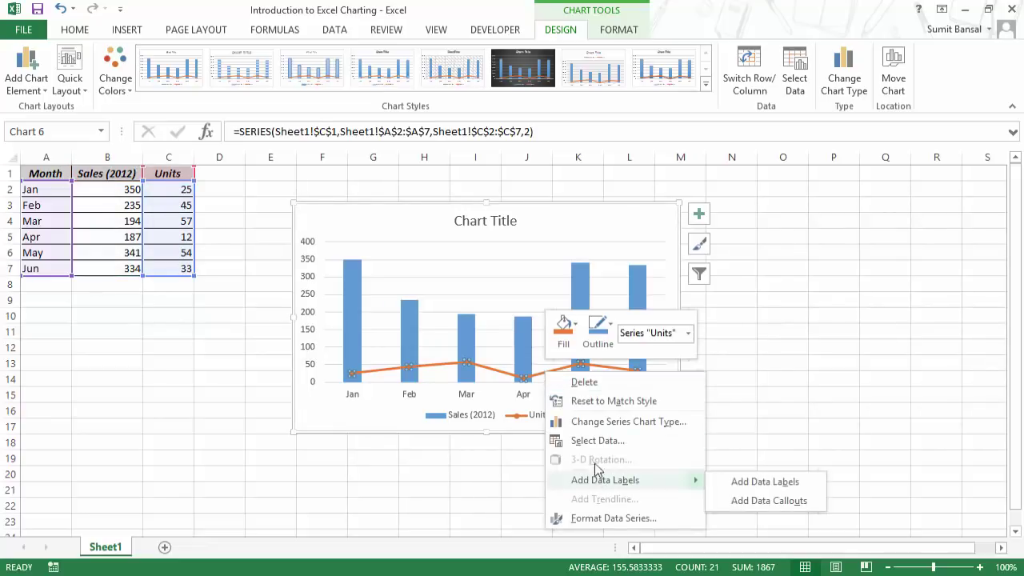
click(607, 518)
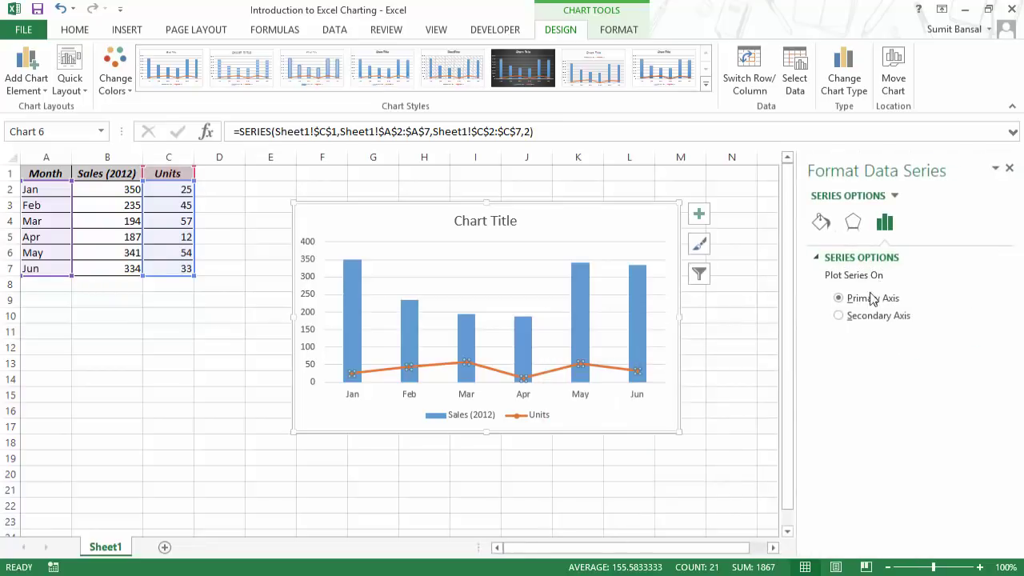
click(839, 316)
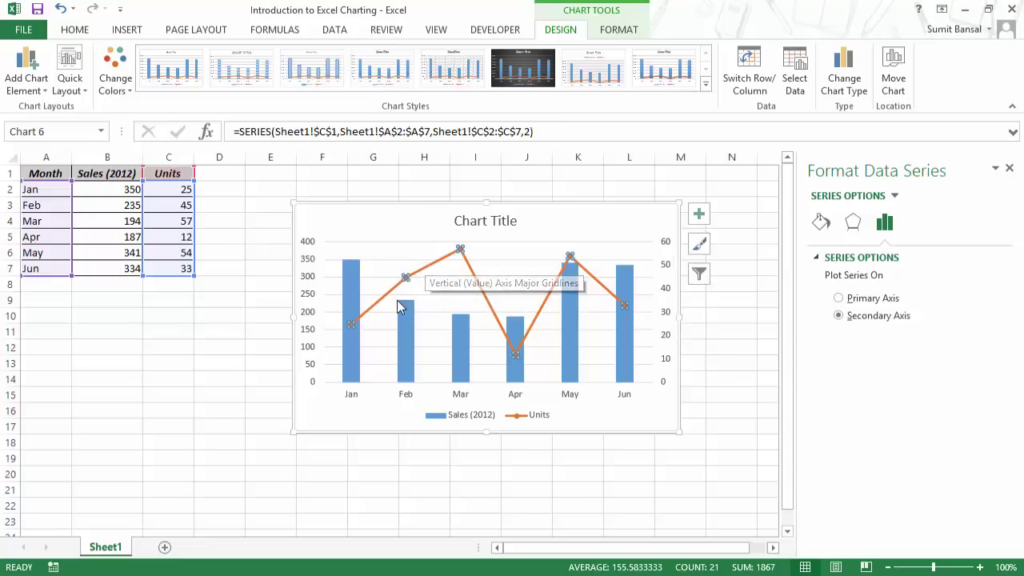
click(1008, 168)
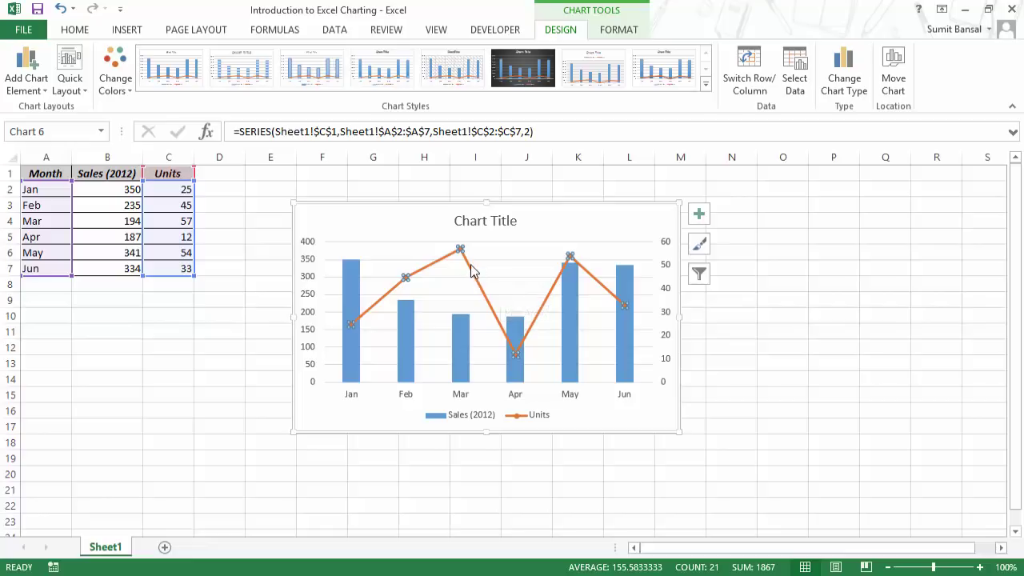
click(788, 330)
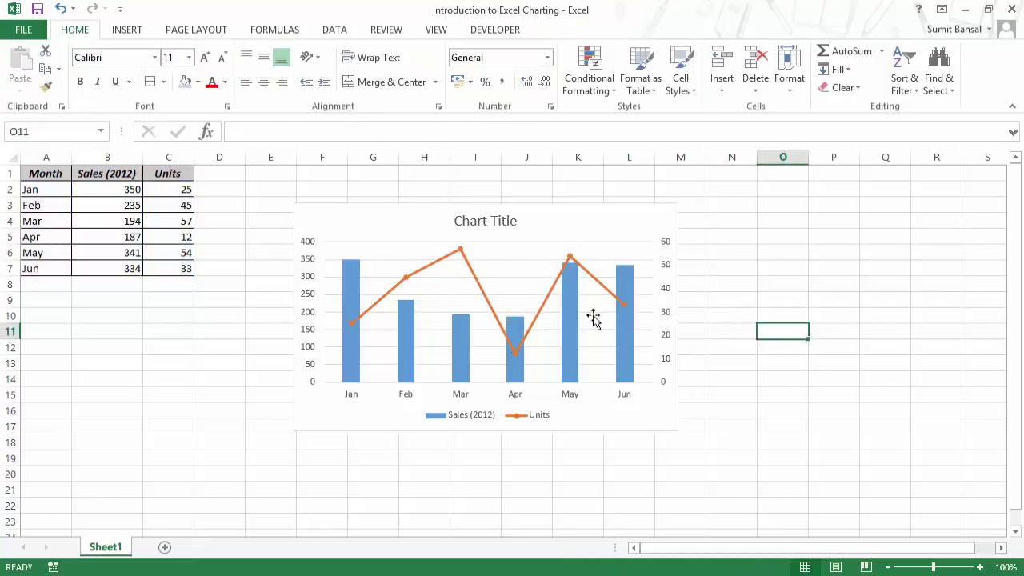
Give the markers of the Units line a solid dark green fill.
click(461, 252)
right_click(461, 248)
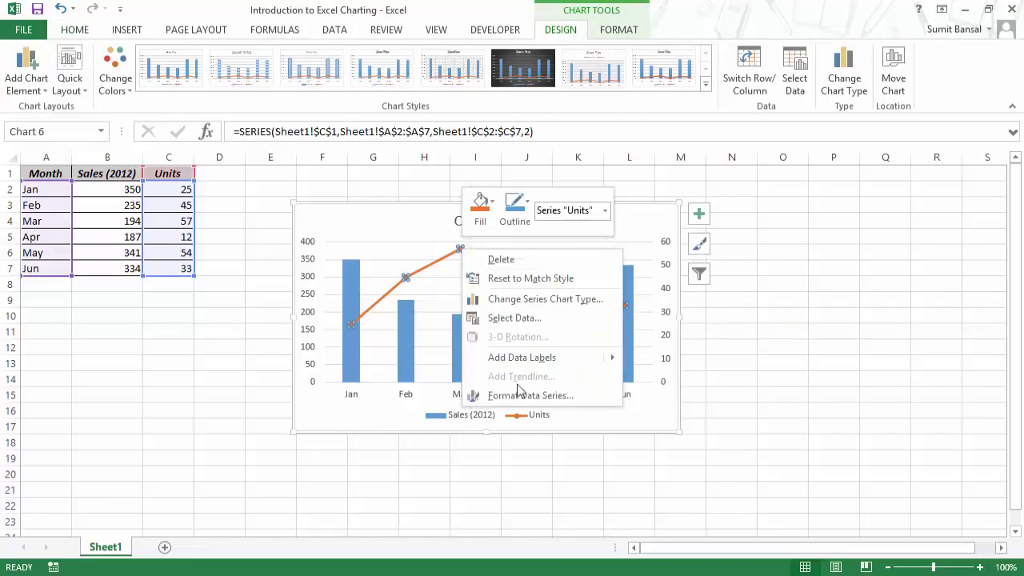
click(522, 395)
click(821, 224)
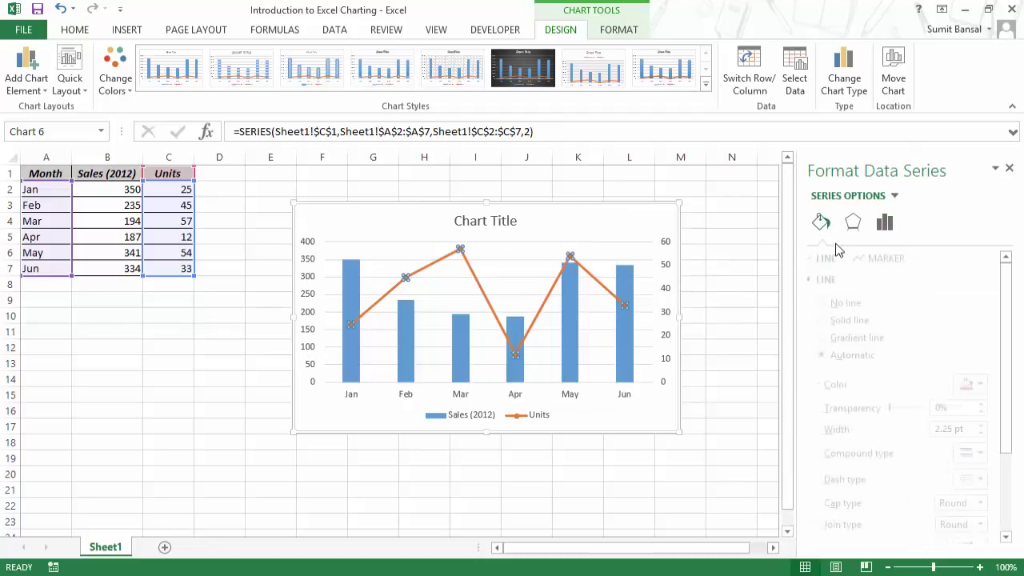
click(888, 258)
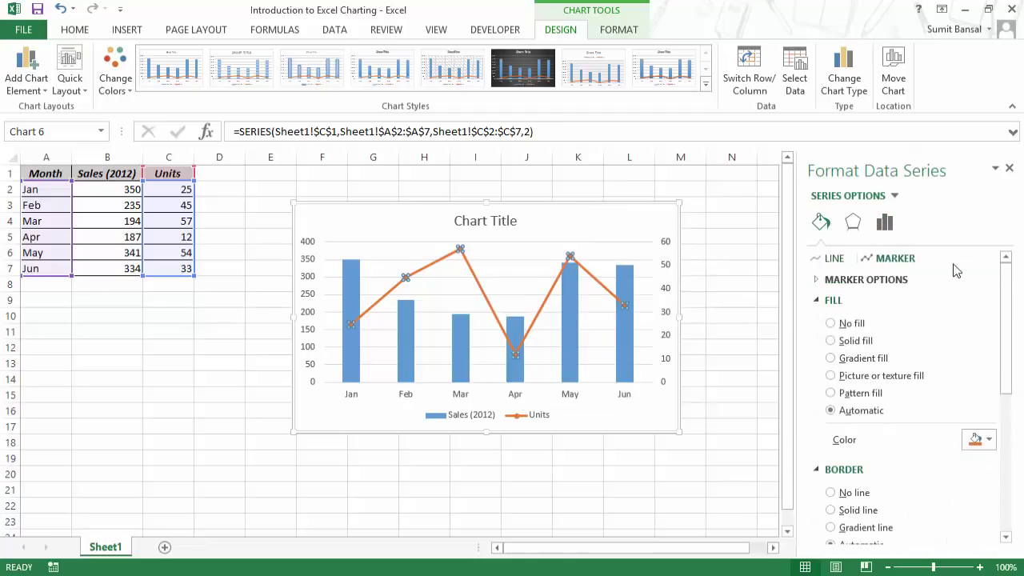
click(977, 440)
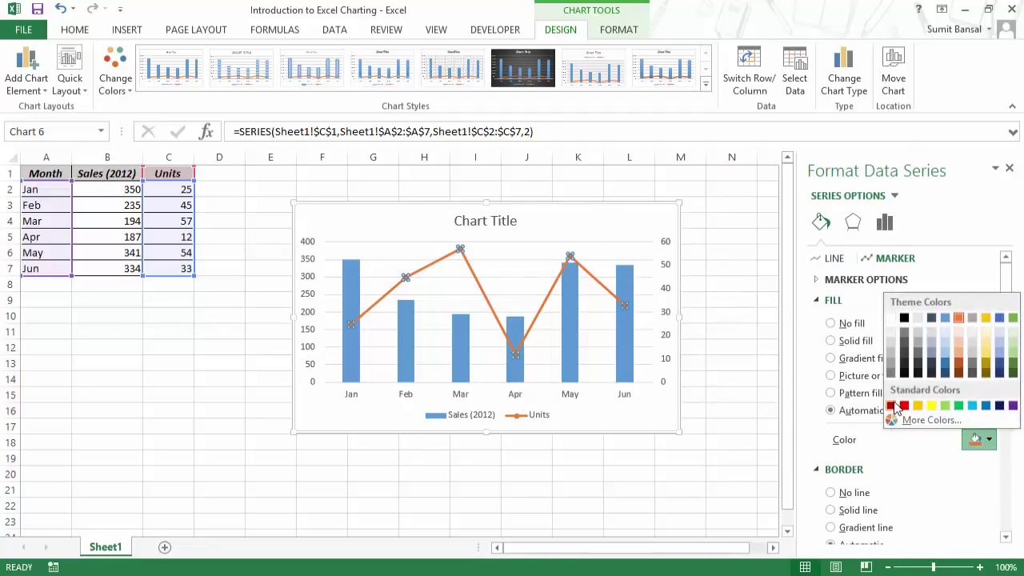
click(944, 364)
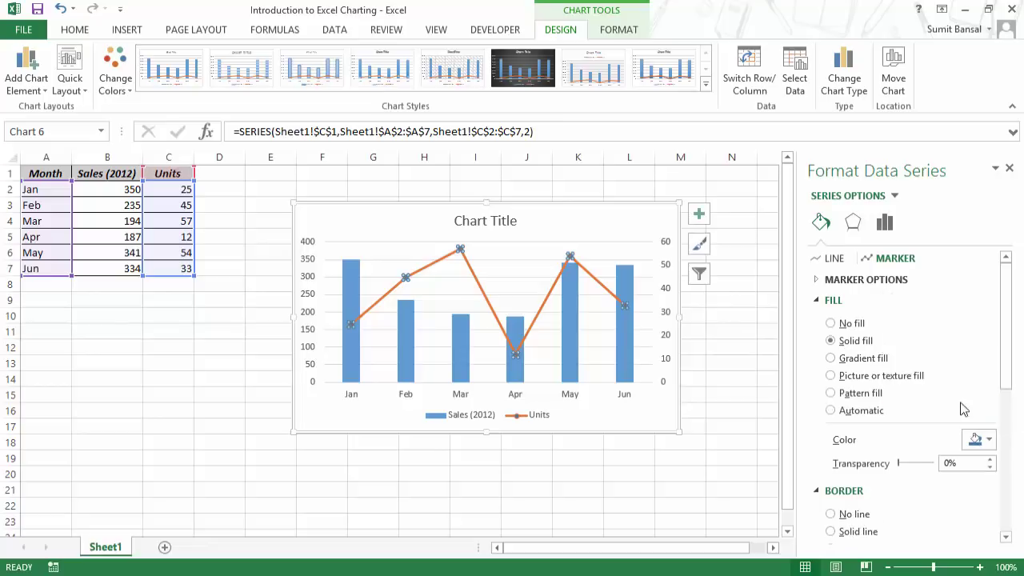
click(986, 445)
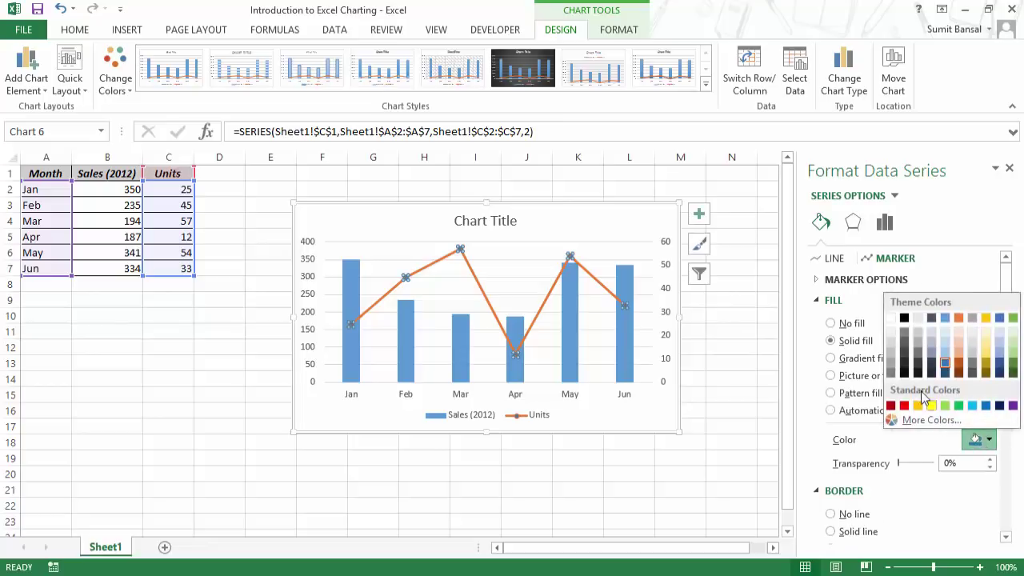
click(999, 376)
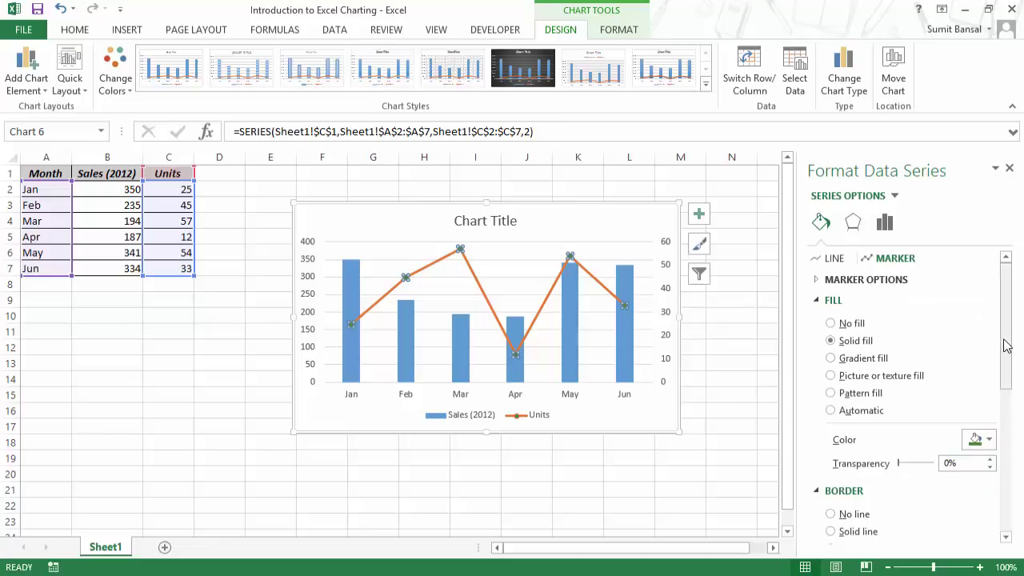
drag(1004, 352, 1016, 421)
scroll(924, 400, down, 2)
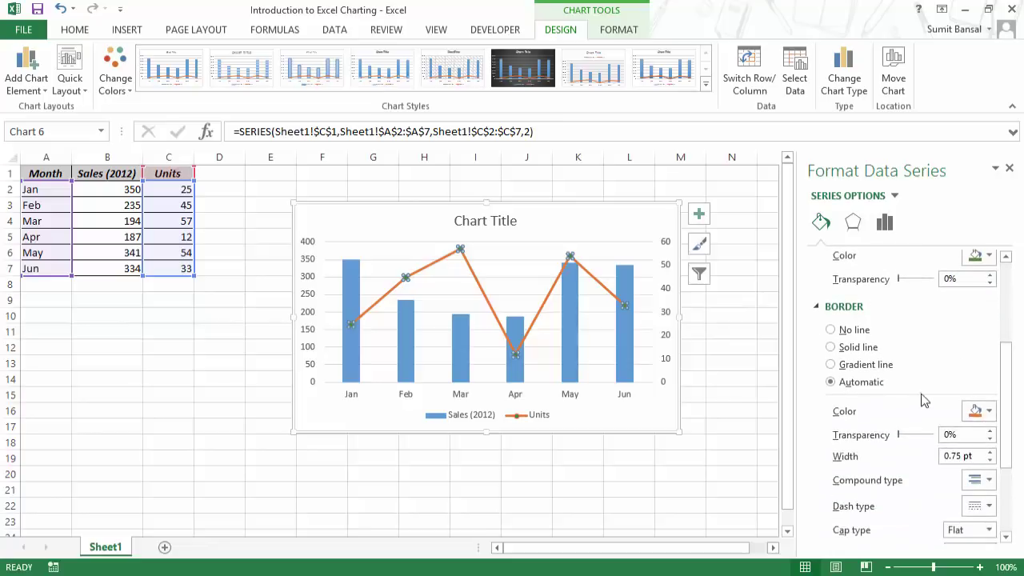
click(1009, 168)
Set the maximum bound of the chart's secondary vertical axis to 100.
click(667, 271)
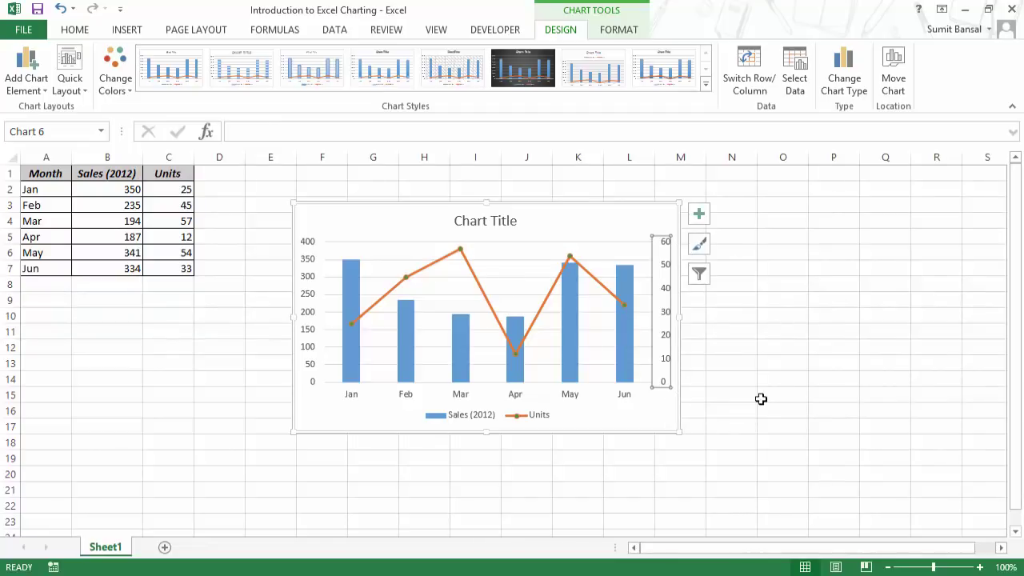
right_click(669, 319)
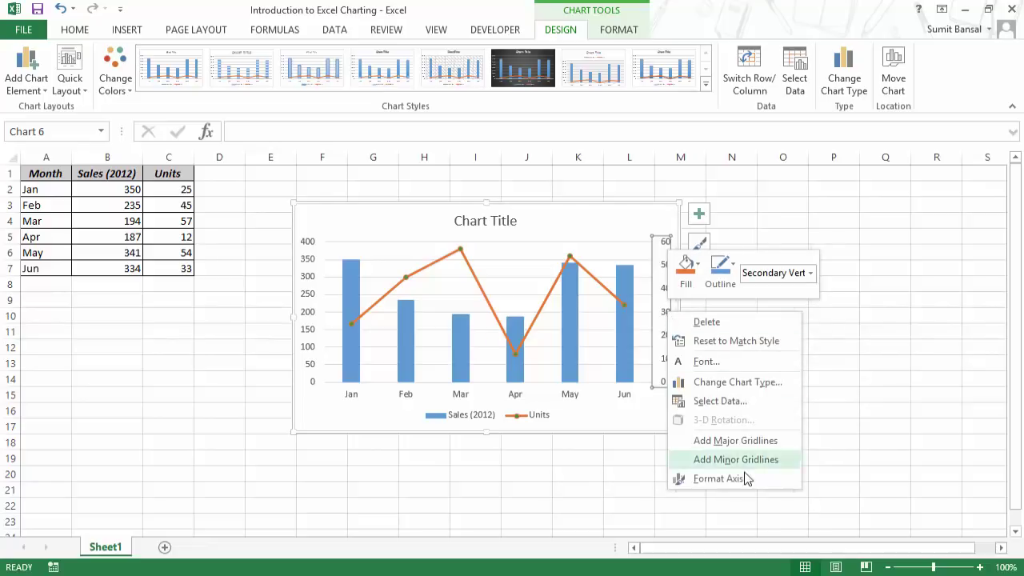
click(720, 478)
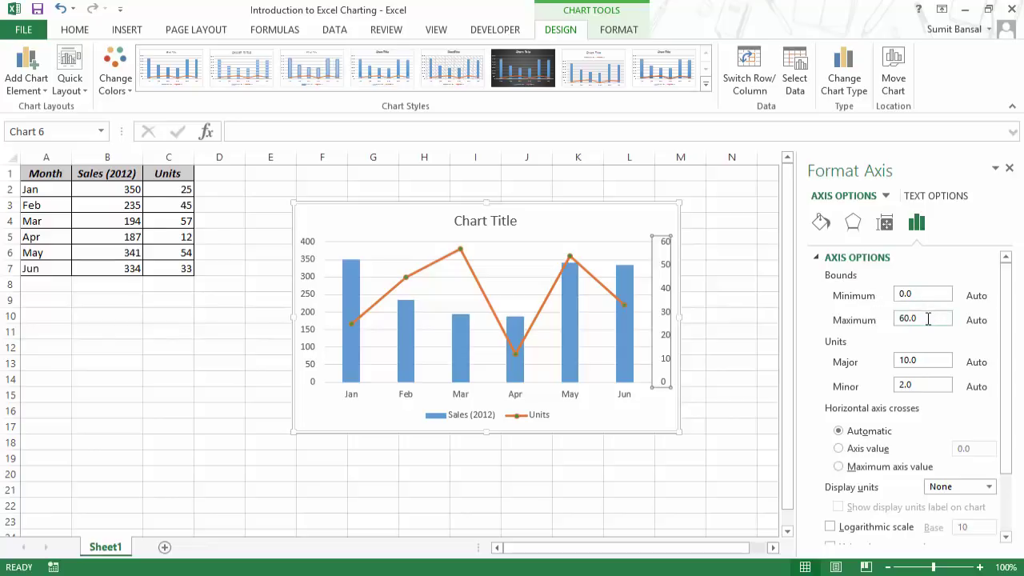
drag(928, 318, 898, 320)
click(759, 299)
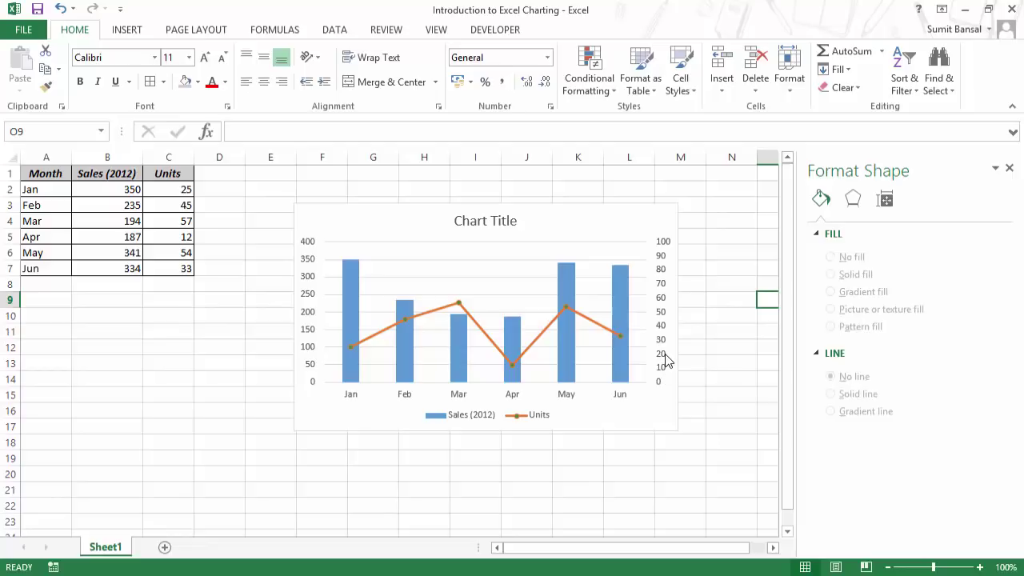
Set the major unit of the chart's secondary vertical axis to 20.
click(664, 318)
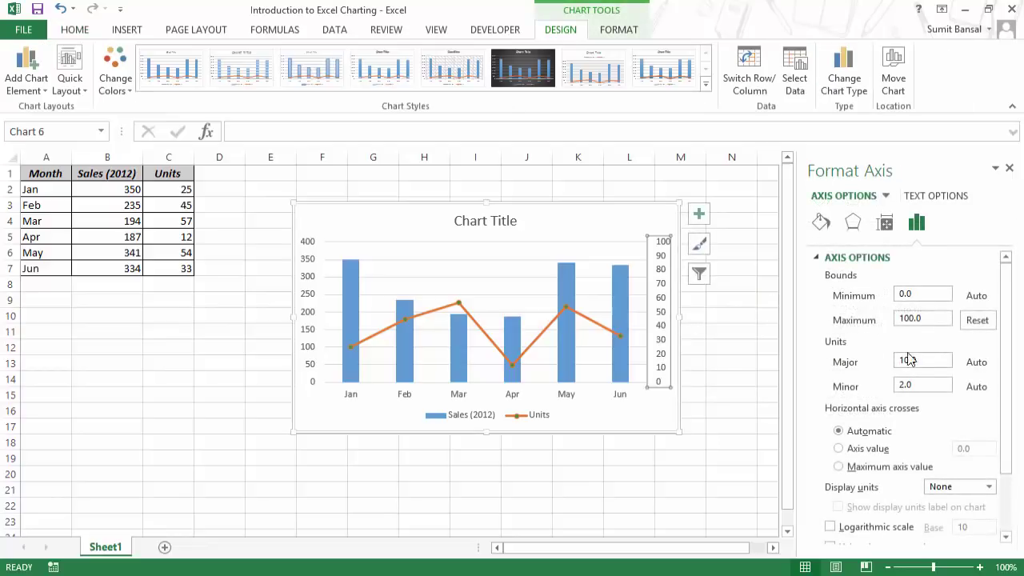
double_click(928, 359)
click(729, 330)
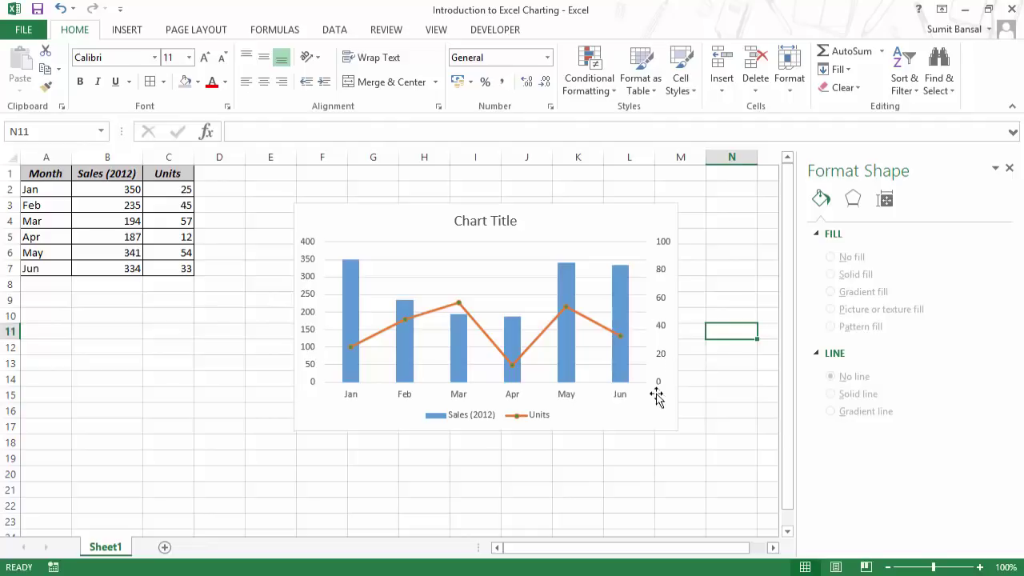
Give the chart's secondary vertical axis a solid grey line and deselect the chart.
click(663, 242)
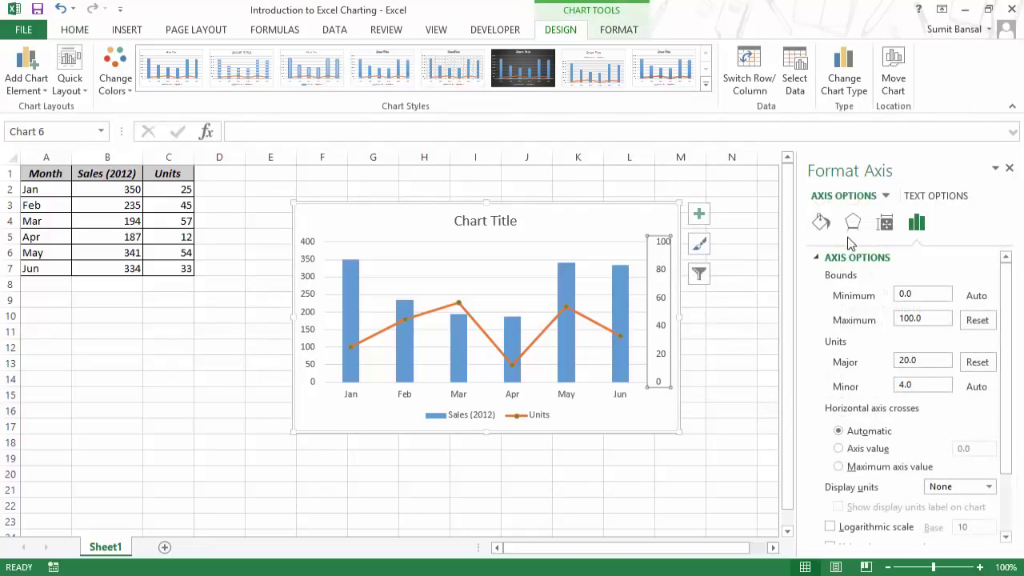
click(820, 223)
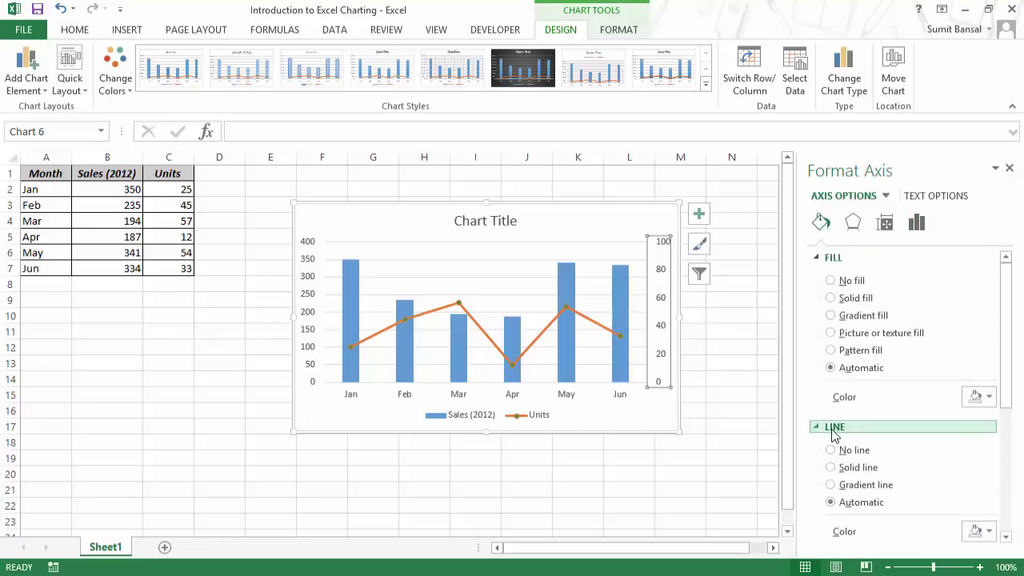
scroll(1010, 360, down, 5)
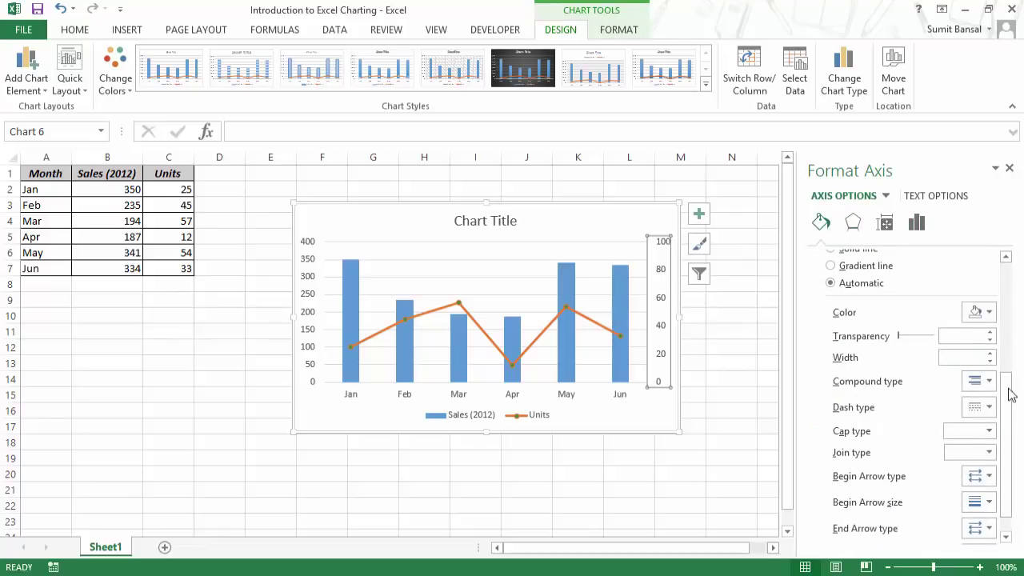
scroll(1009, 393, up, 3)
click(983, 424)
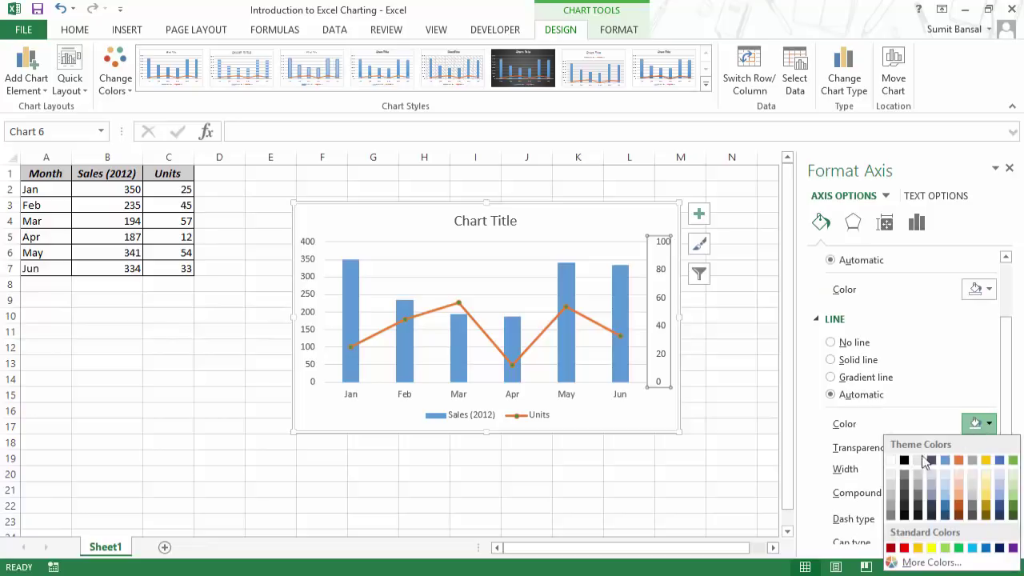
click(890, 502)
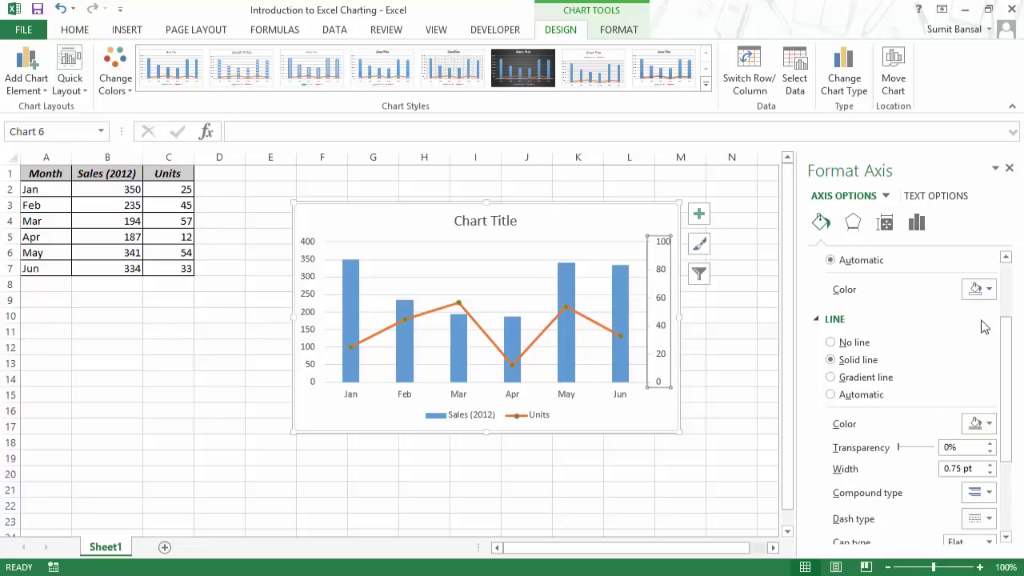
click(723, 488)
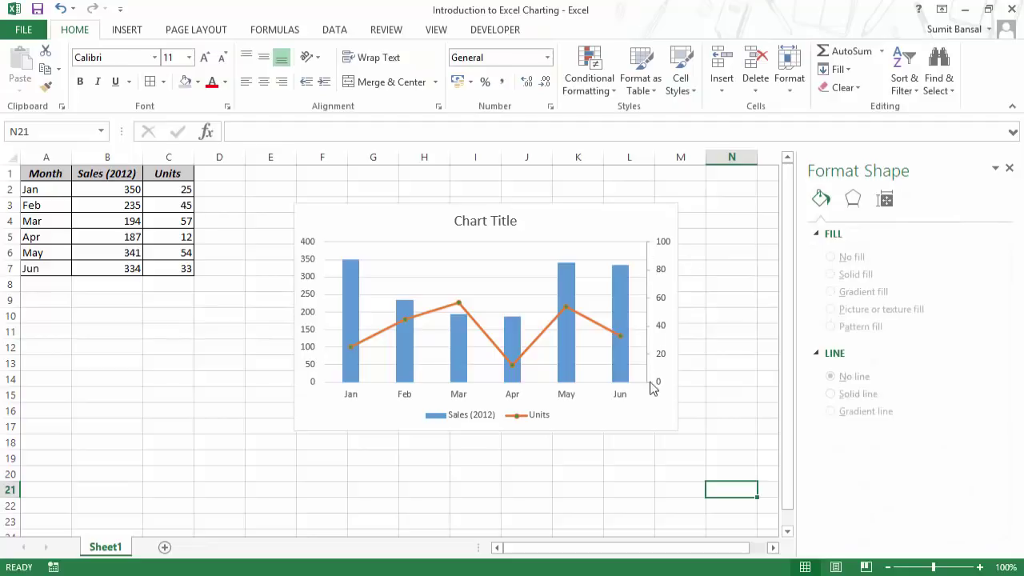
Set the major unit of the chart's primary vertical axis to 200.
click(305, 279)
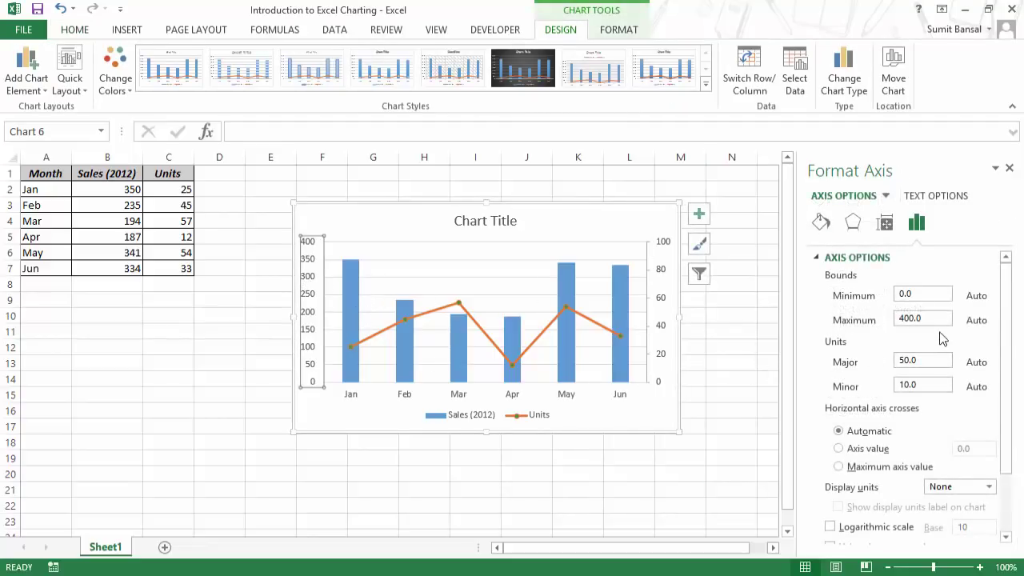
drag(922, 359, 883, 364)
drag(1009, 396, 1004, 478)
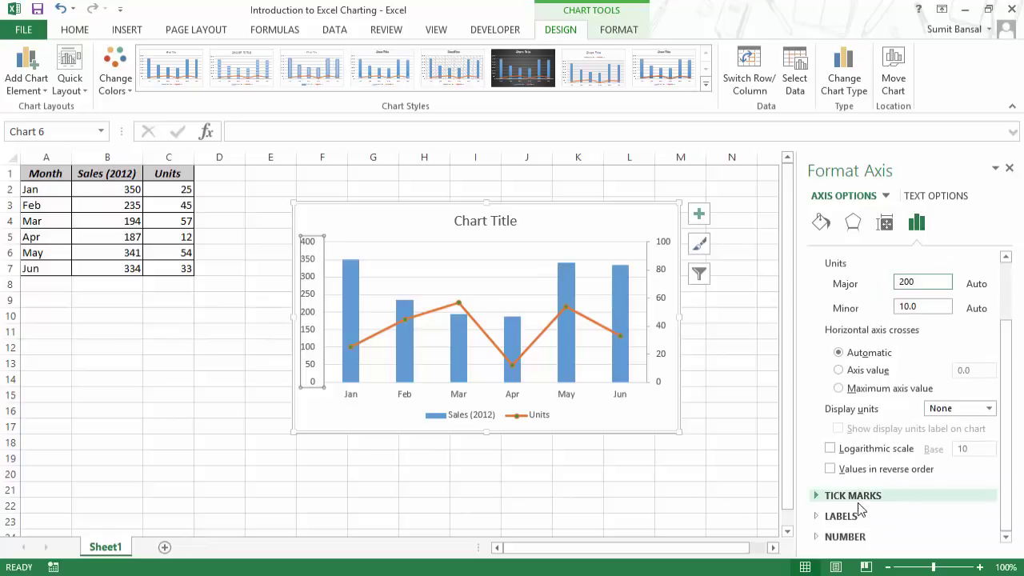
Give the chart's primary vertical axis a solid grey line and deselect the chart.
click(822, 222)
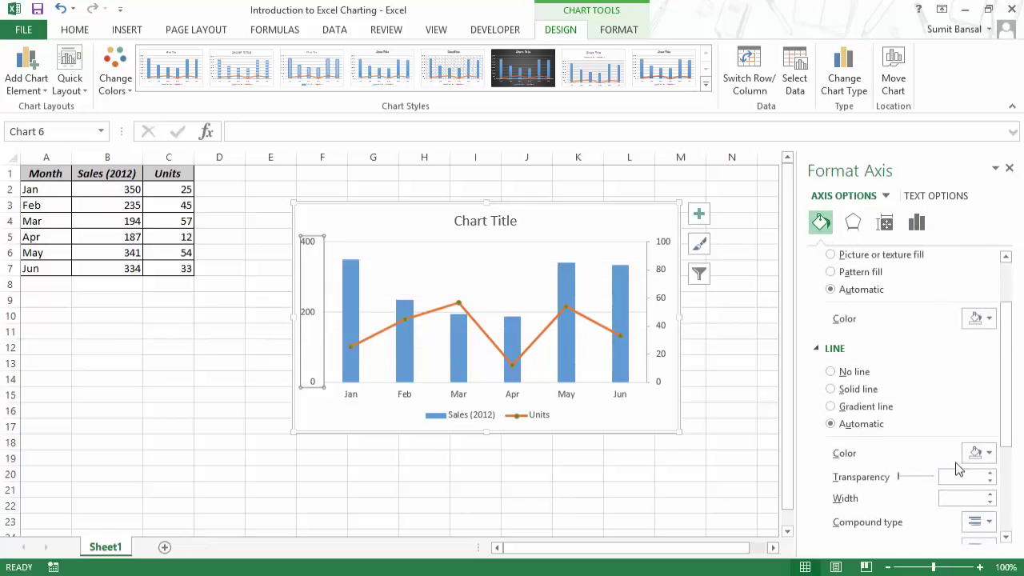
click(977, 452)
click(891, 383)
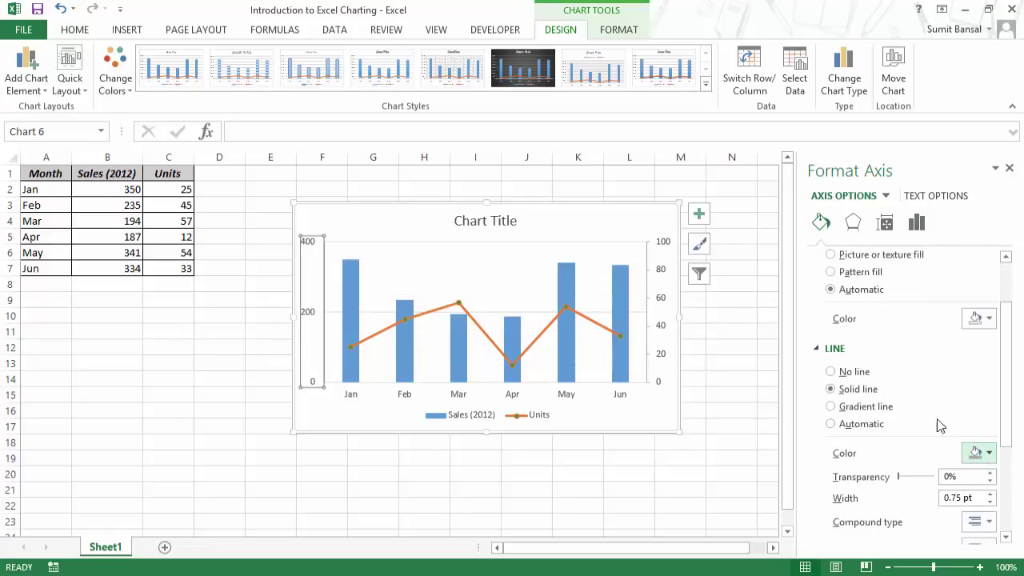
click(763, 348)
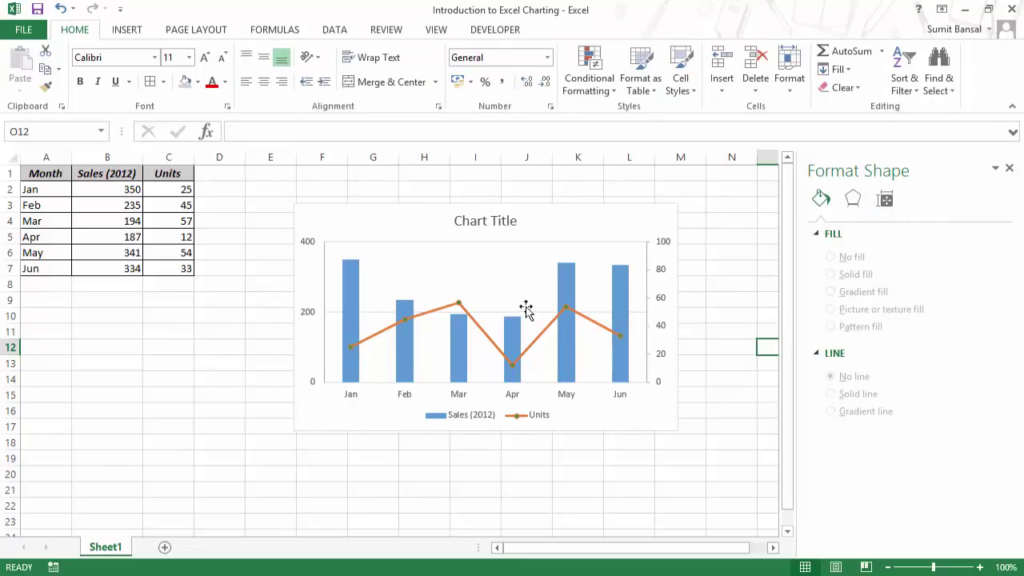
Delete the major gridlines from the combination chart.
click(387, 294)
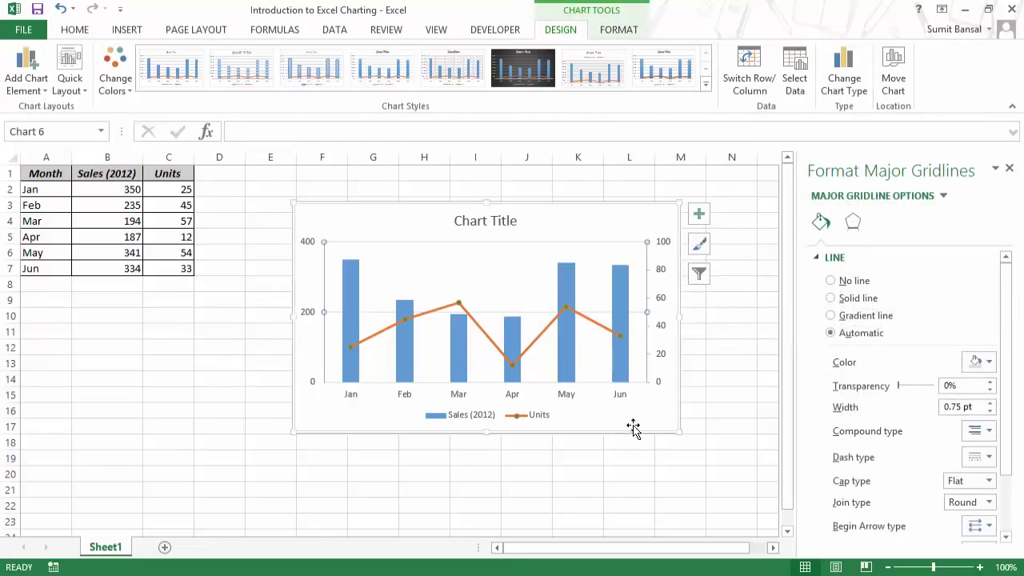
click(658, 451)
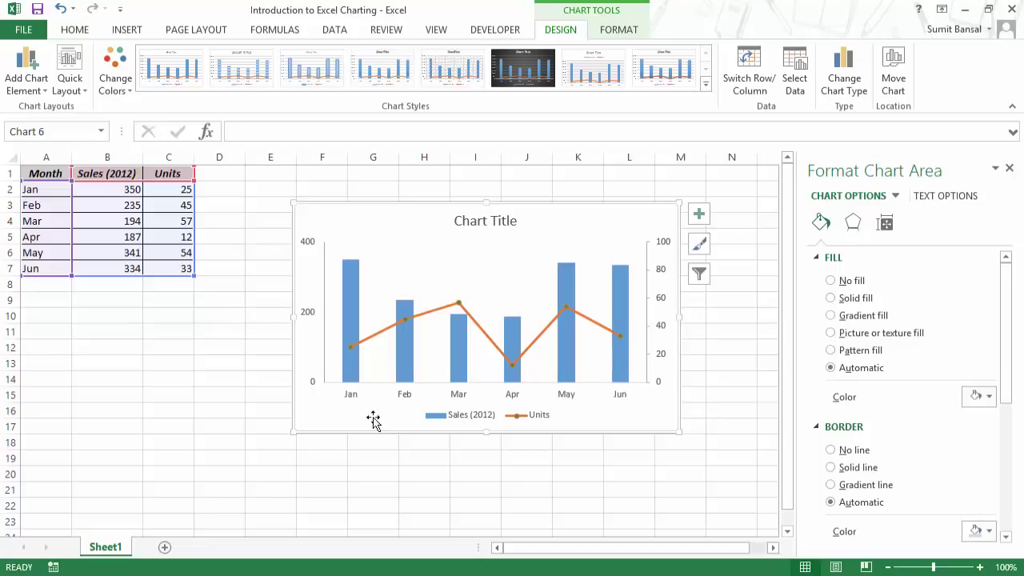
mouse_move(352, 347)
mouse_move(406, 317)
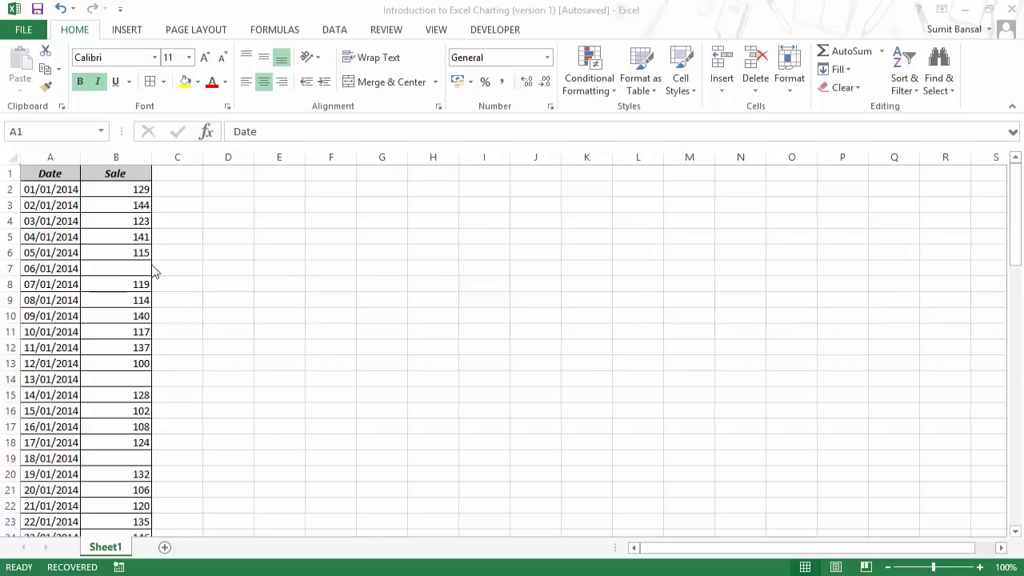
click(195, 261)
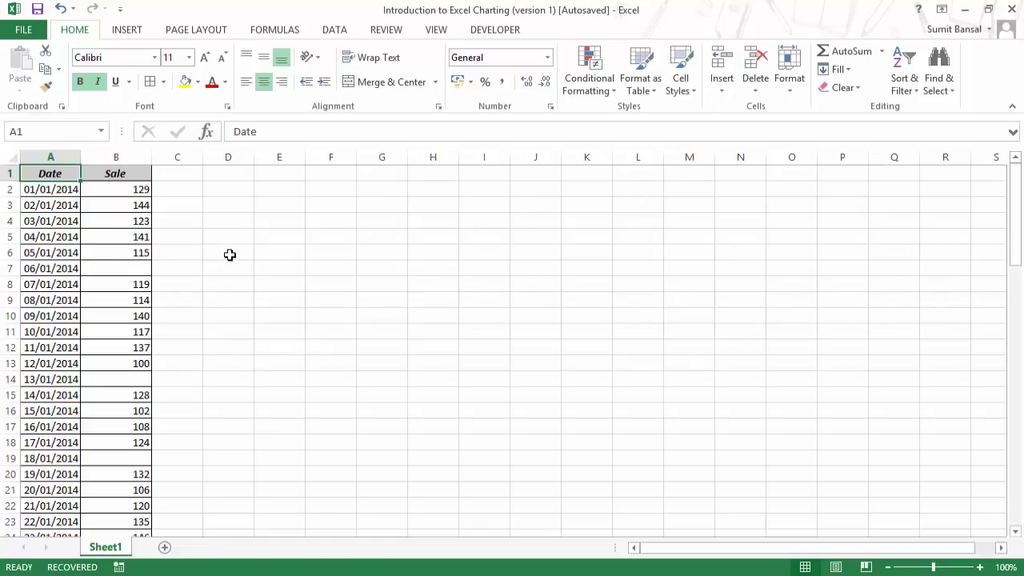
click(130, 267)
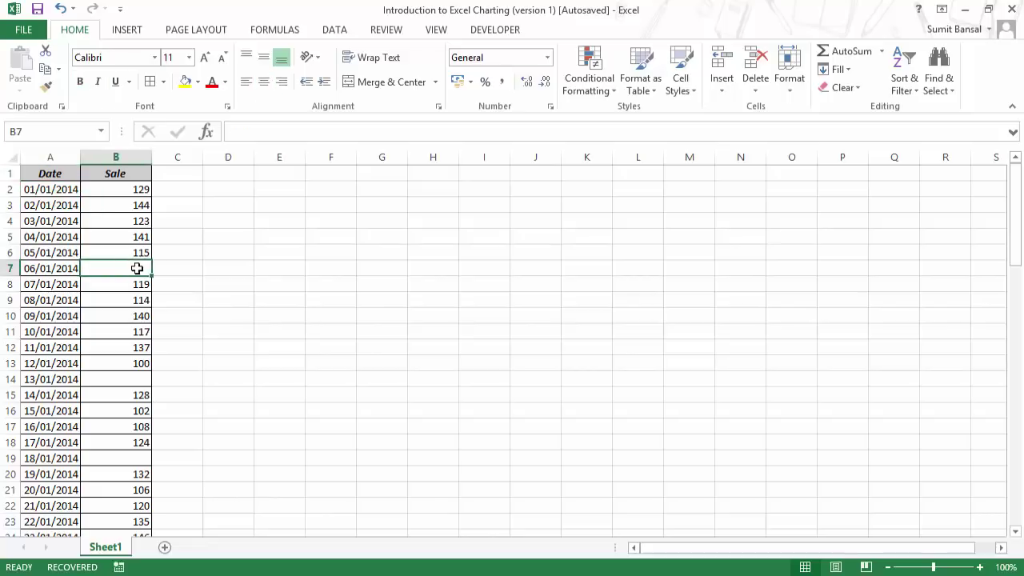
scroll(225, 252, down, 1)
scroll(207, 263, up, 1)
Insert a 2-D line chart from the Date and Sale data in A1:B81 and move it slightly up and closer to the data.
click(62, 173)
key(ctrl+shift+Right)
key(ctrl+shift+Down)
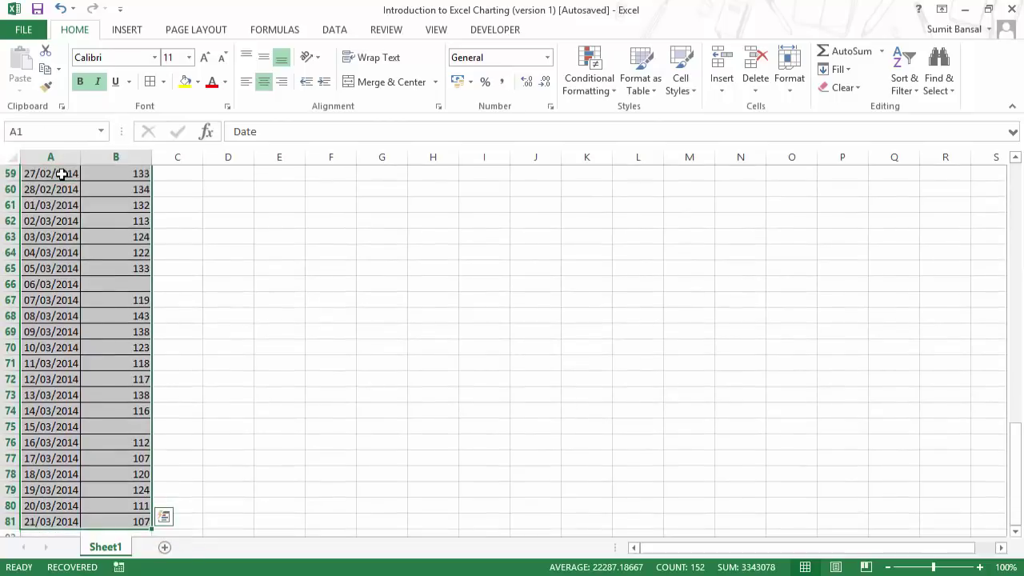
click(132, 32)
click(471, 72)
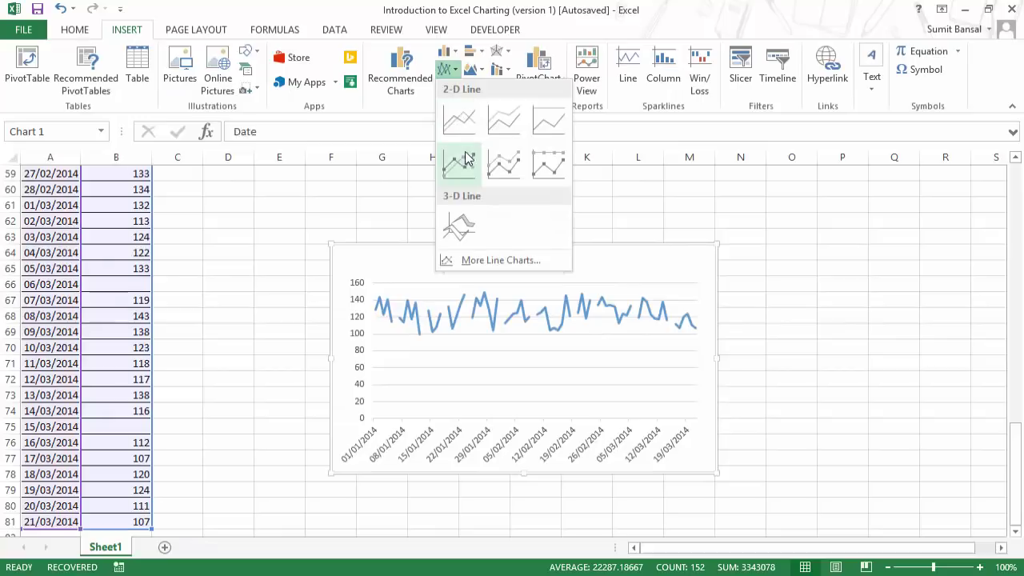
click(467, 122)
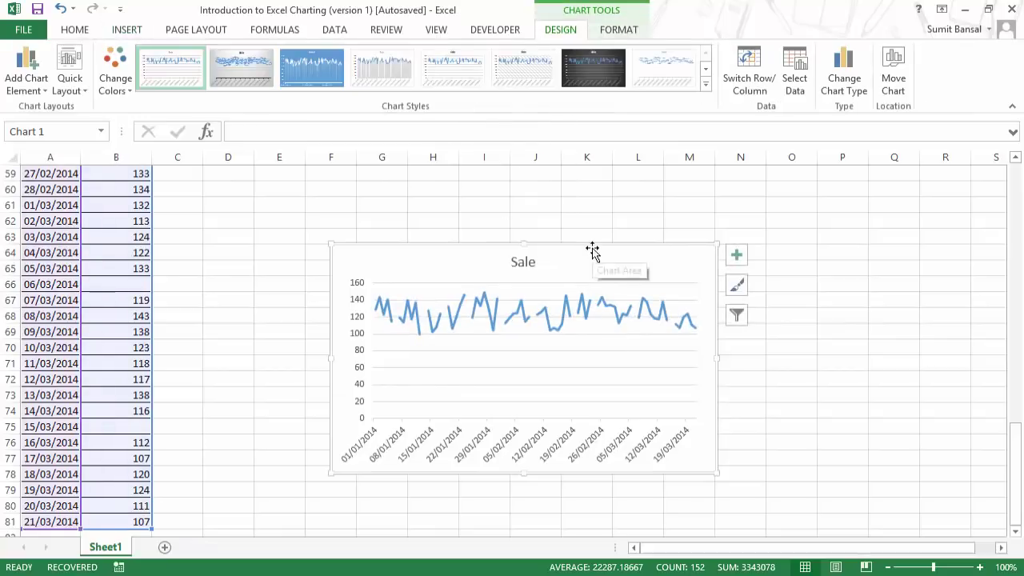
drag(591, 251, 544, 199)
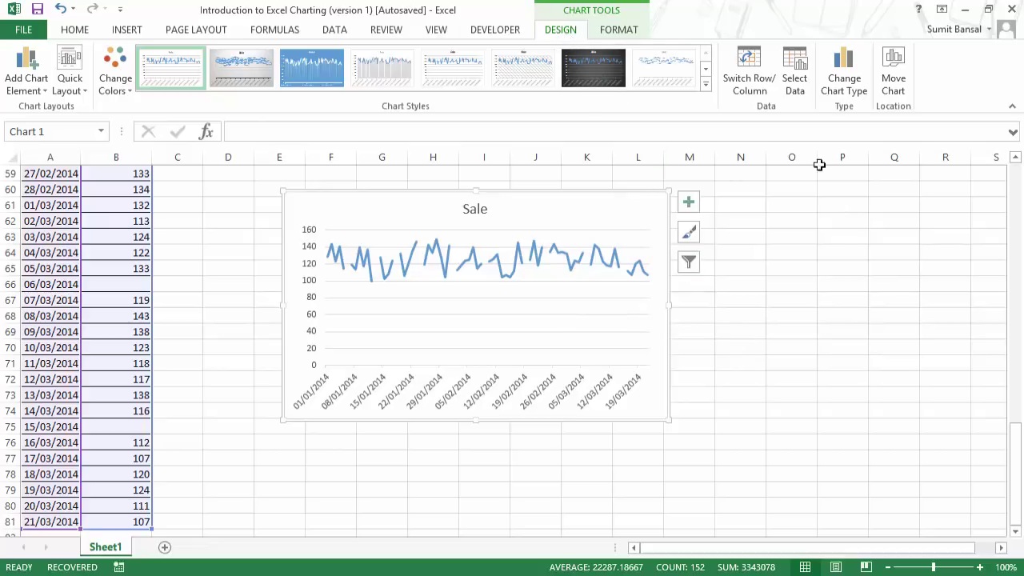
Add a blank series in the Sale chart's data source settings, and remove that series again.
click(795, 84)
drag(630, 71, 447, 203)
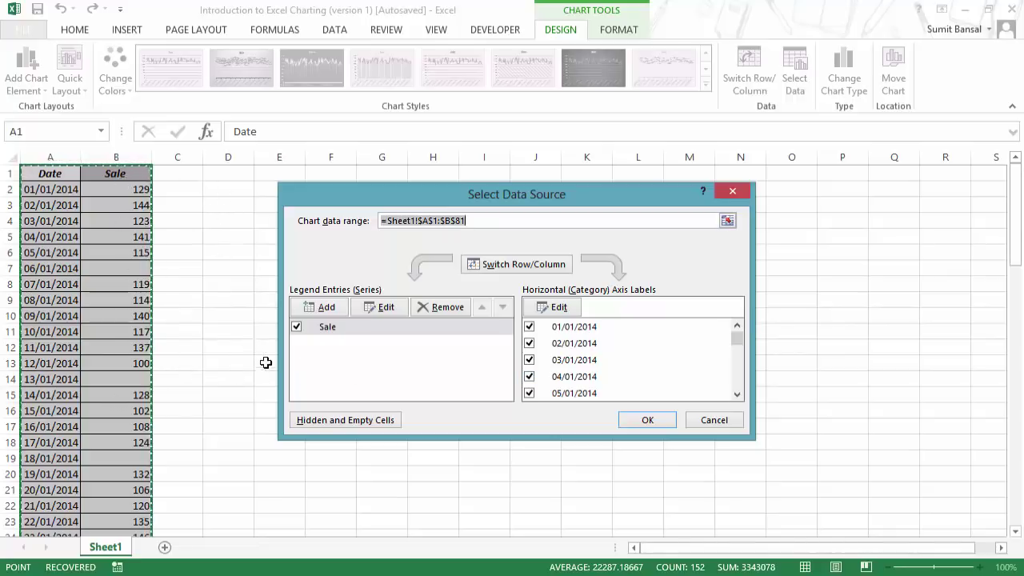
click(328, 307)
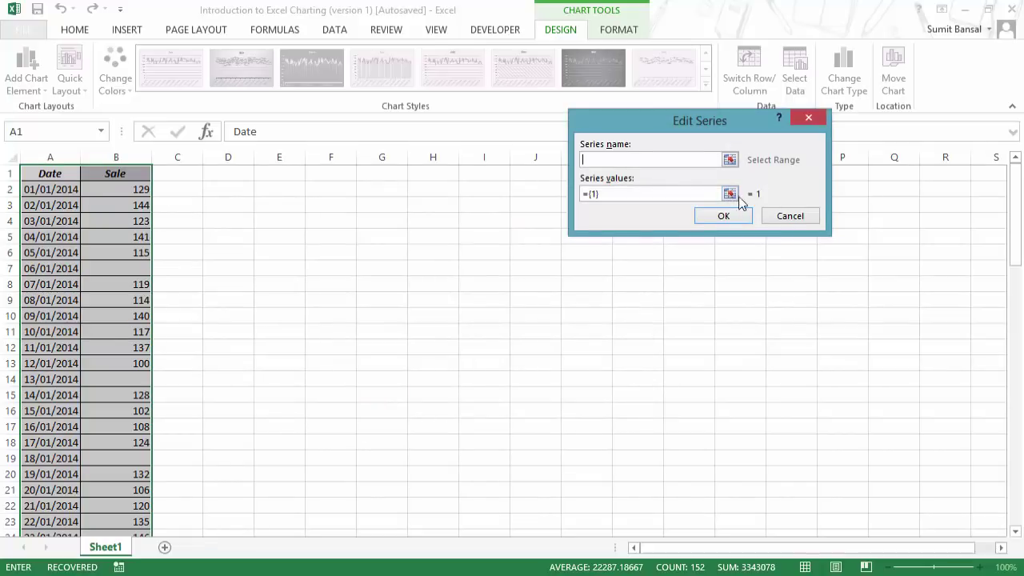
click(723, 216)
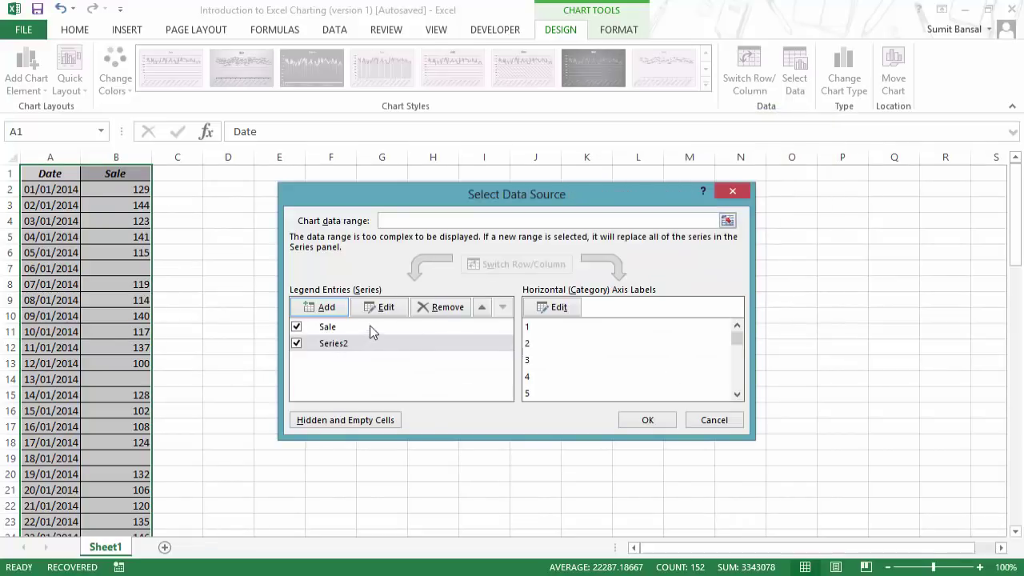
click(428, 309)
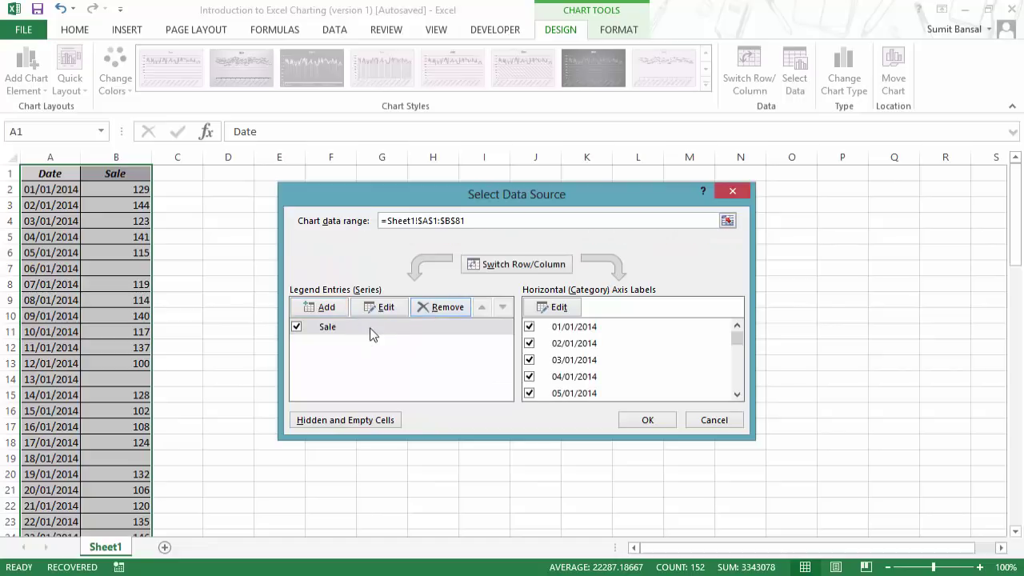
Examine the name and value ranges of the Sale series without changing them.
click(361, 326)
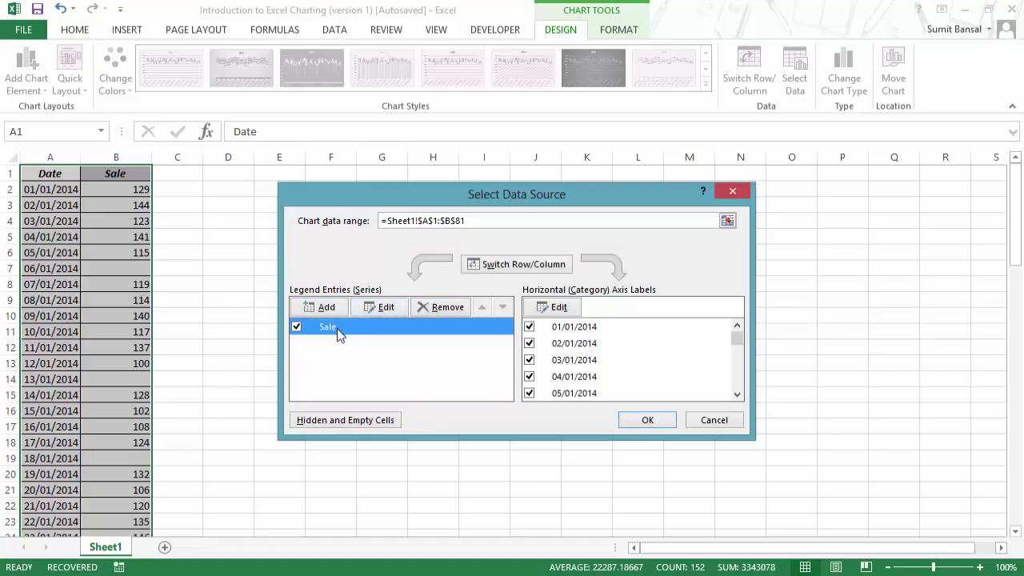
click(382, 307)
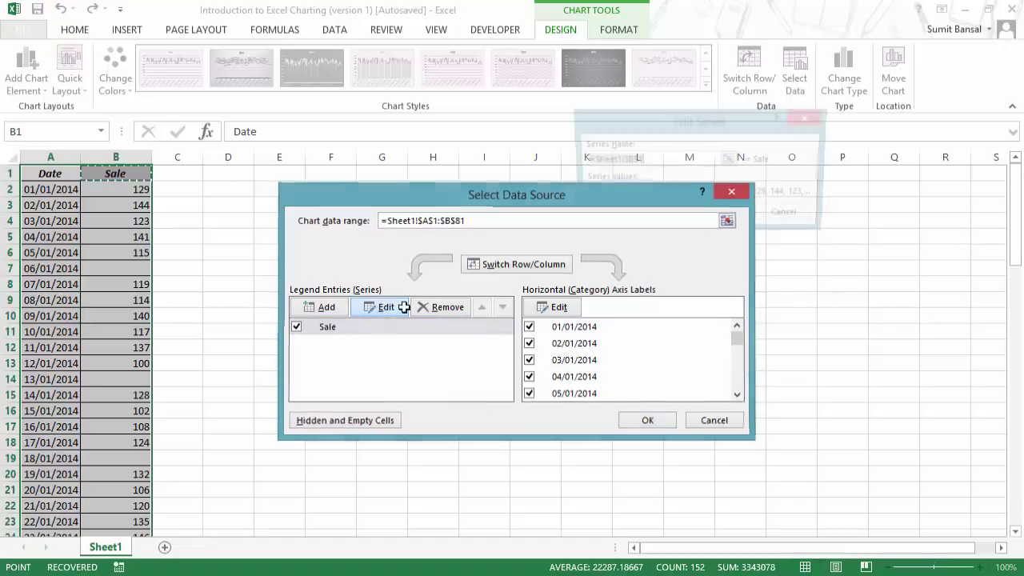
drag(638, 128, 427, 208)
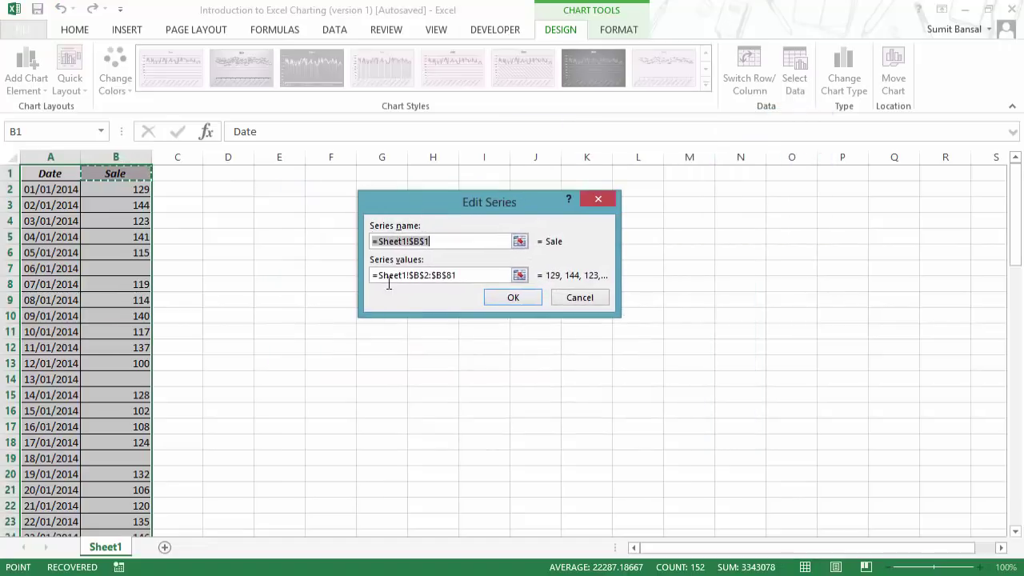
click(587, 300)
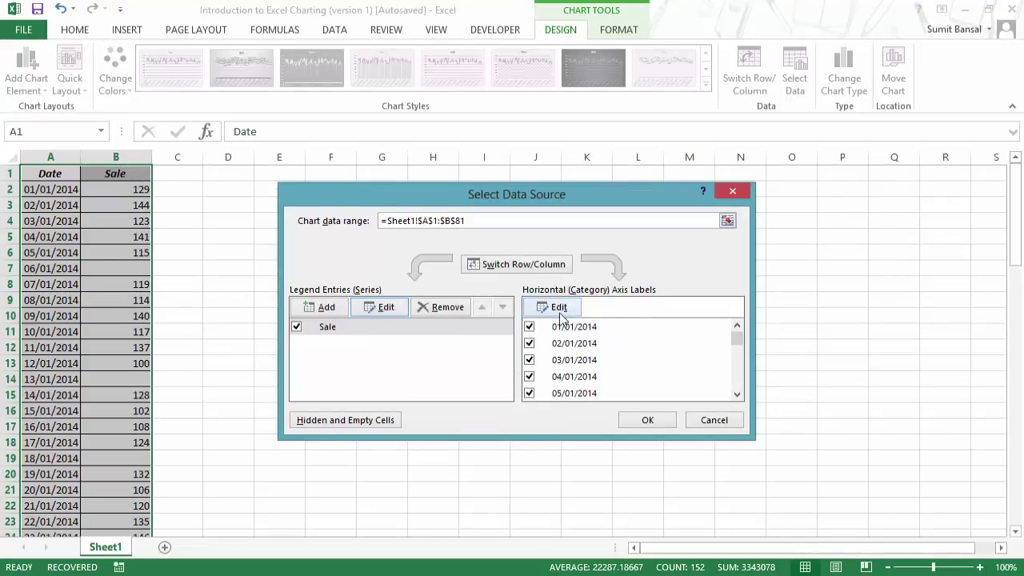
Review the options for showing hidden and empty cells, and leave the chart's data source settings without changes.
click(350, 423)
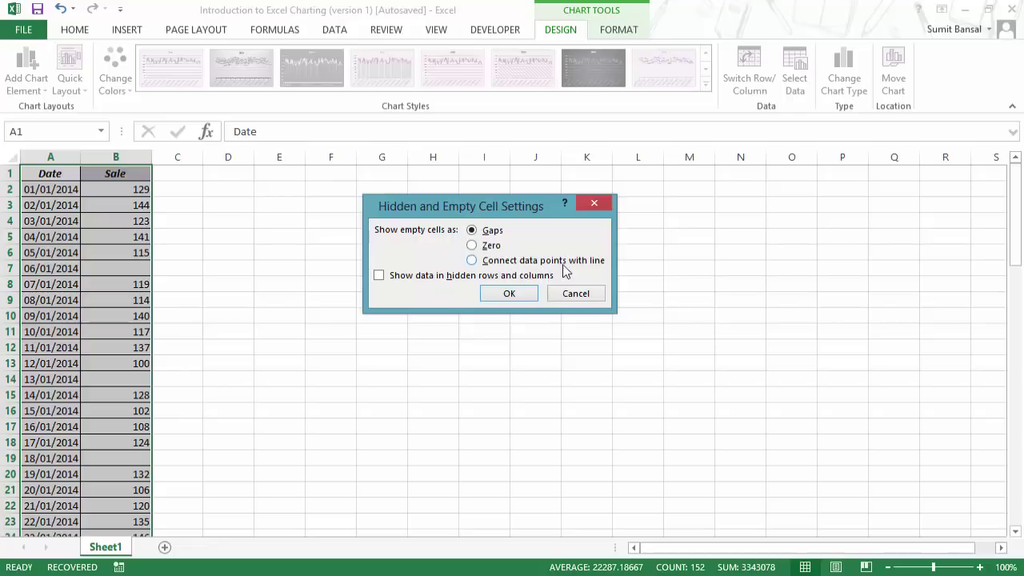
click(594, 203)
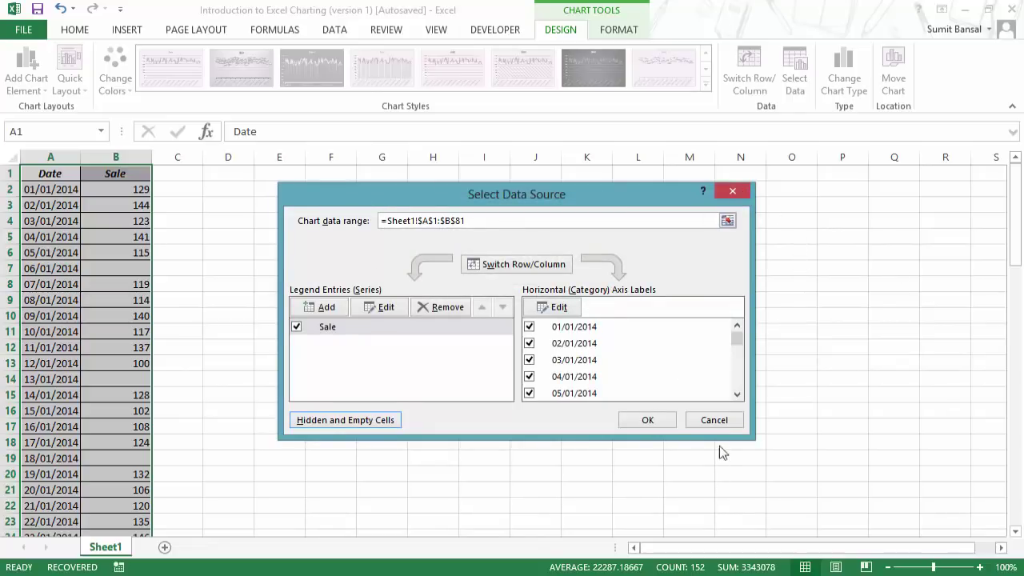
click(718, 423)
Move the Sale chart up the sheet beside the first rows of data, covering about D8:K22.
drag(1014, 248, 1014, 496)
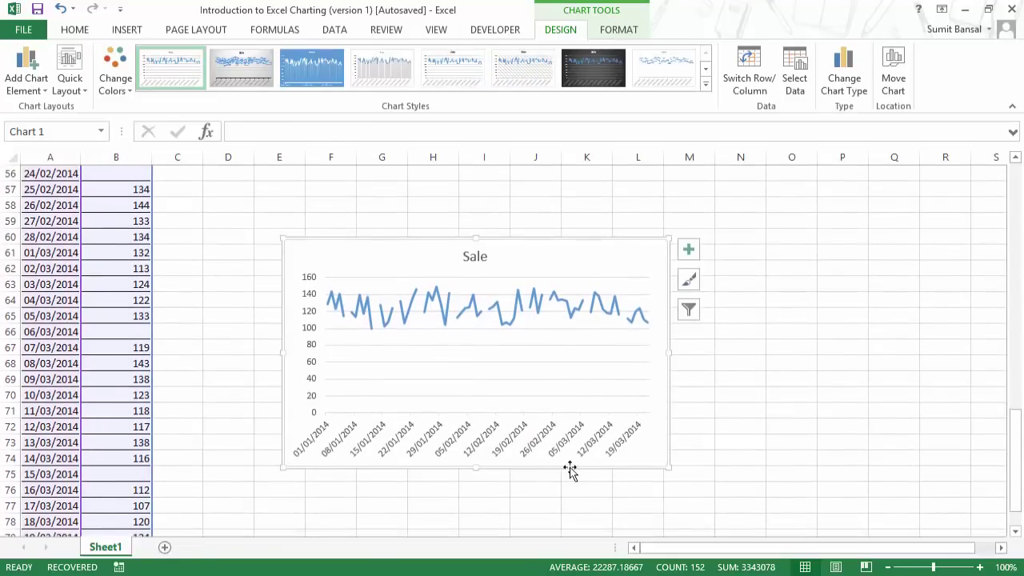
drag(568, 453, 542, 151)
scroll(569, 339, up, 4)
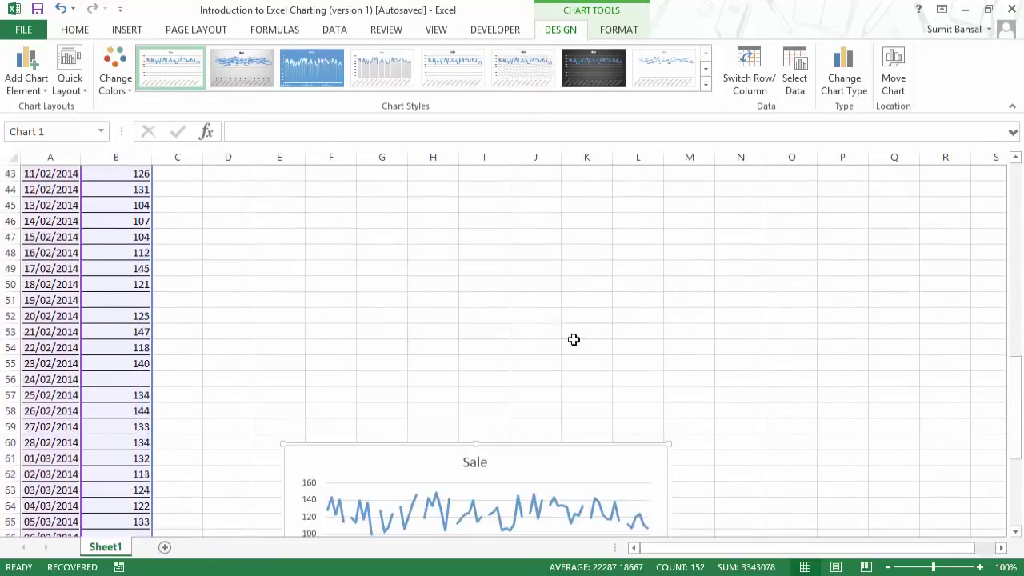
scroll(573, 339, up, 4)
scroll(567, 413, down, 4)
ctrl+scroll(562, 396, down, 3)
drag(297, 395, 285, 128)
drag(322, 407, 287, 154)
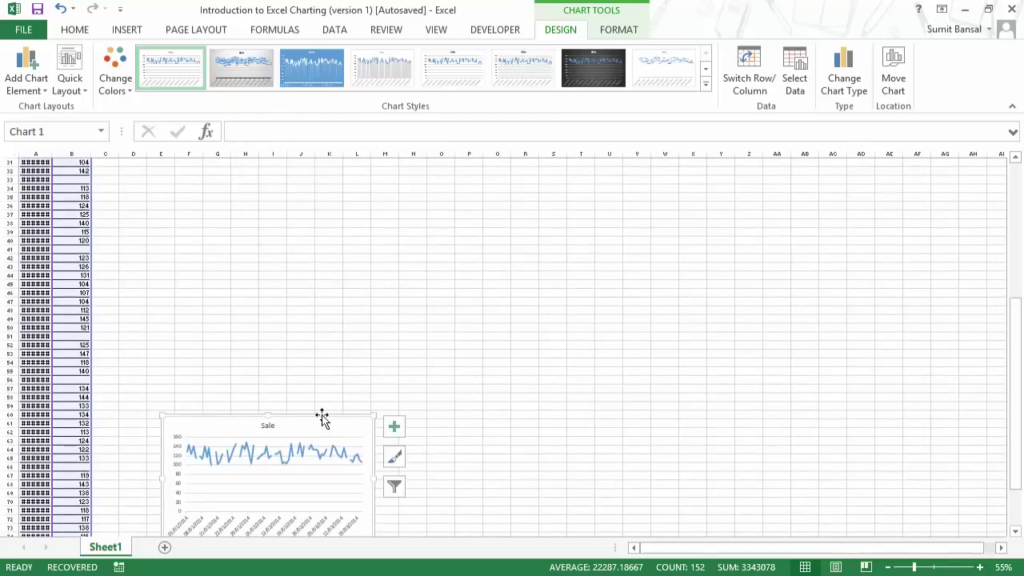
drag(322, 419, 286, 184)
ctrl+scroll(663, 424, up, 3)
ctrl+scroll(663, 424, up, 1)
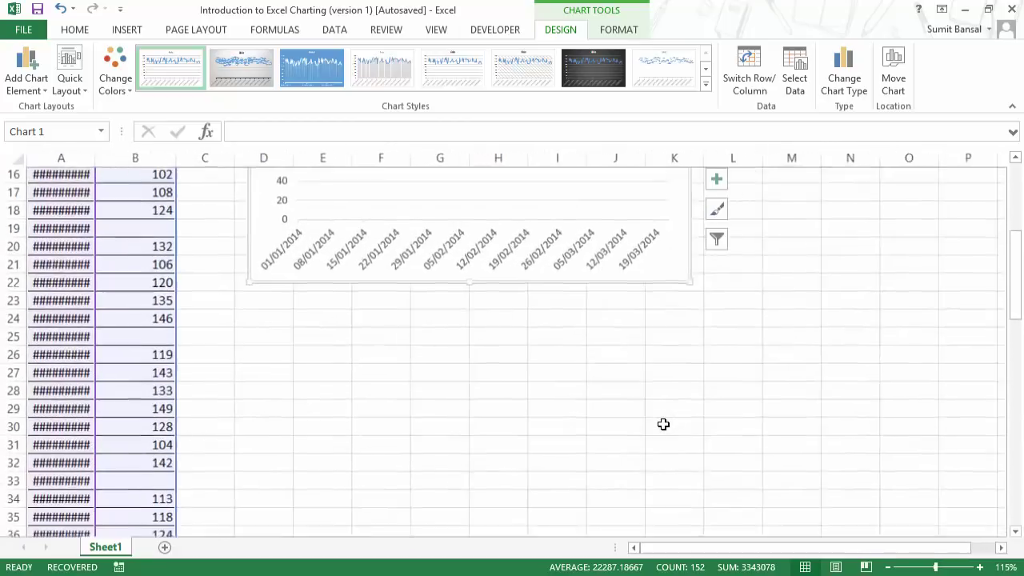
ctrl+scroll(663, 424, down, 1)
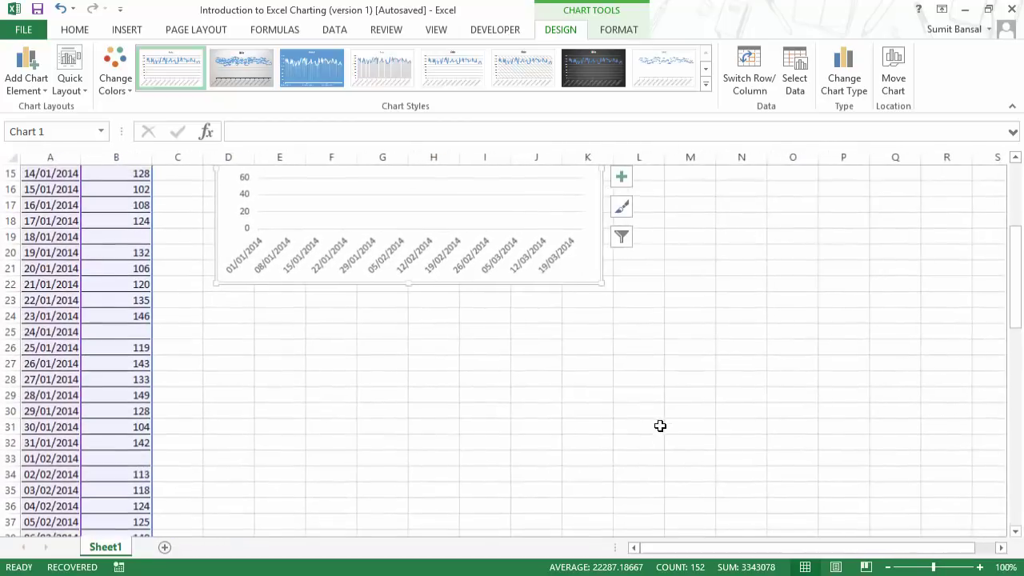
scroll(632, 431, up, 5)
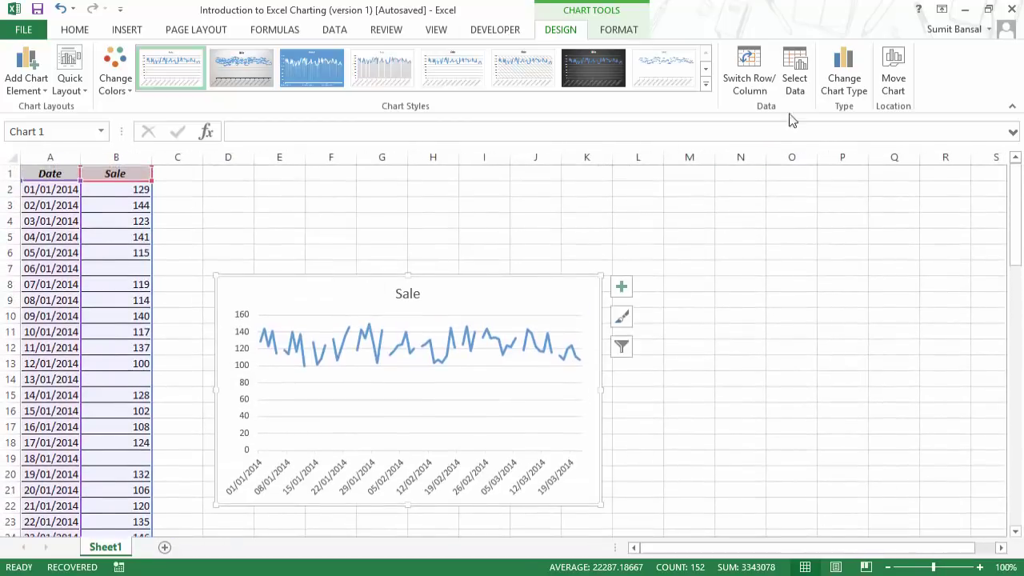
Set the Sale chart to connect data points with a line across empty cells, and inspect the joined line.
click(794, 83)
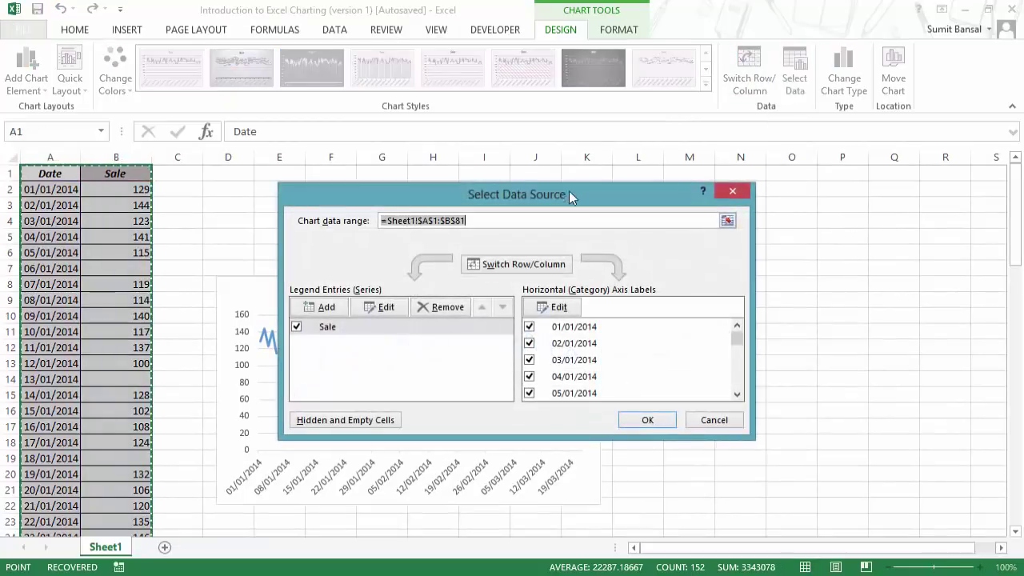
drag(568, 192, 876, 33)
click(653, 261)
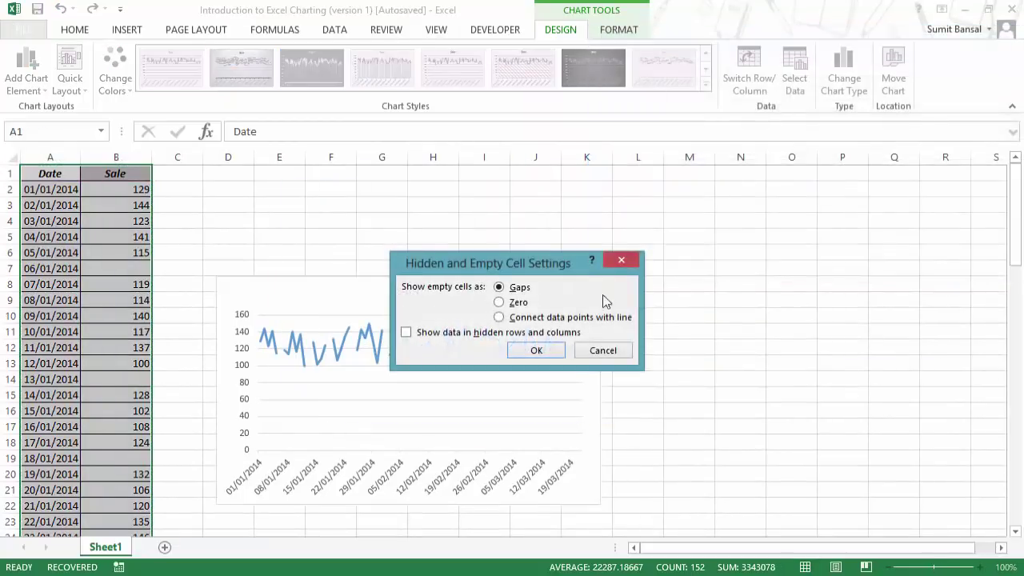
click(806, 190)
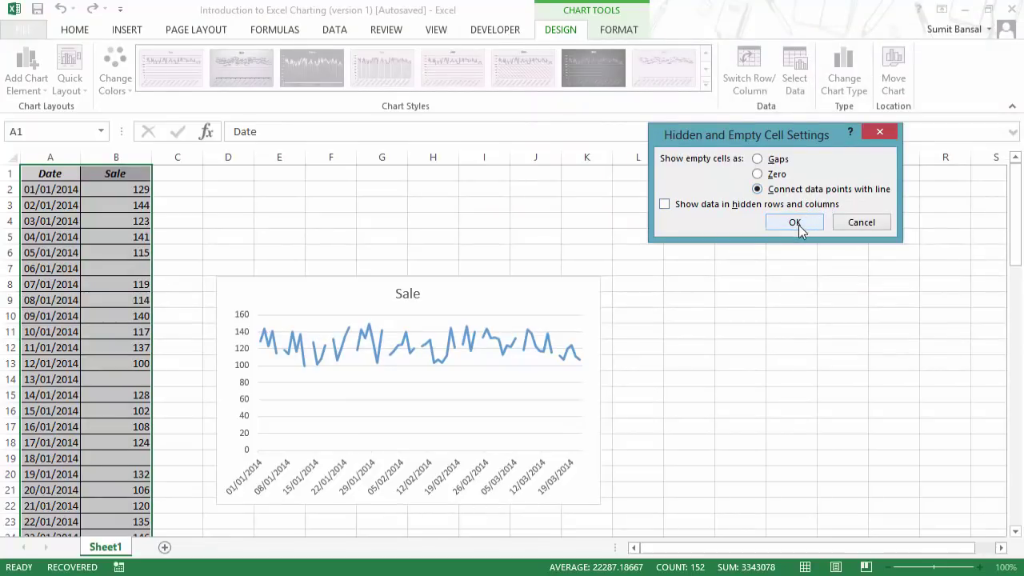
click(797, 223)
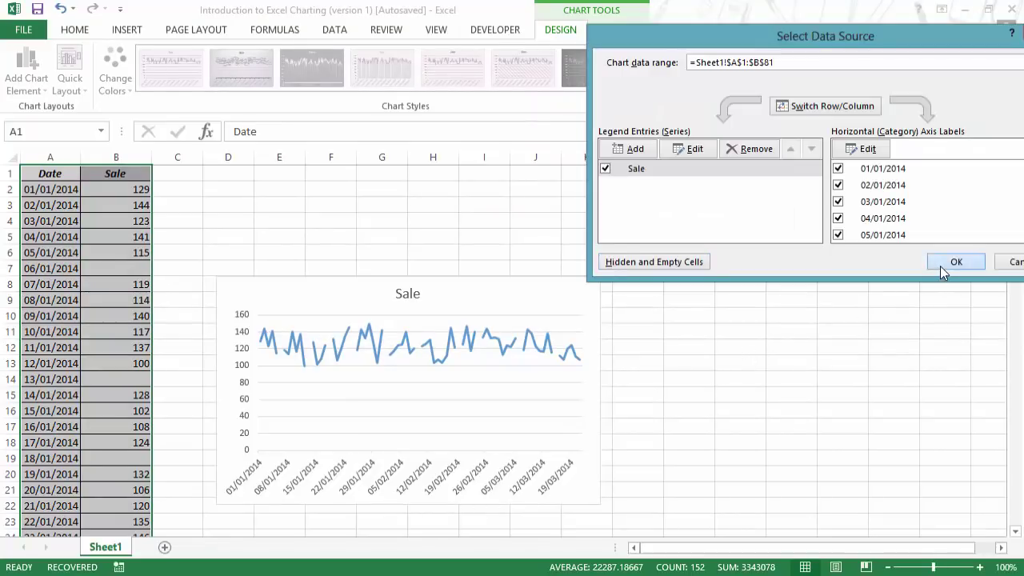
click(941, 266)
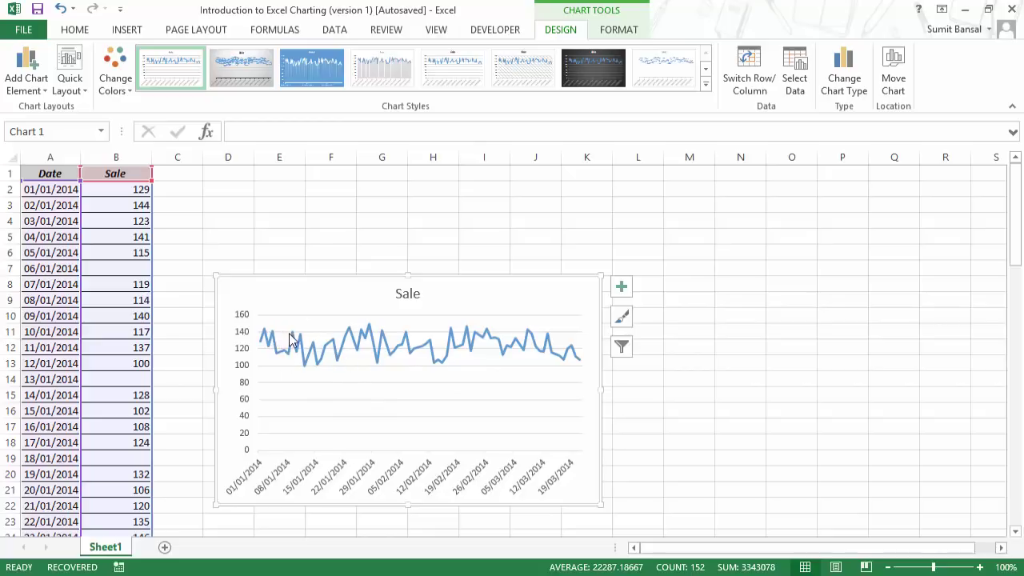
mouse_move(293, 339)
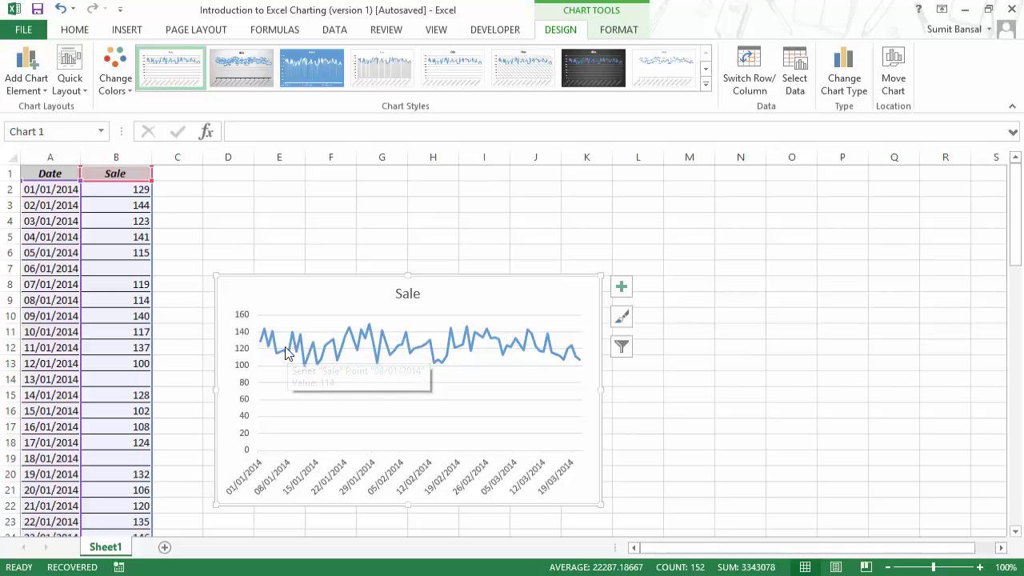
mouse_move(279, 359)
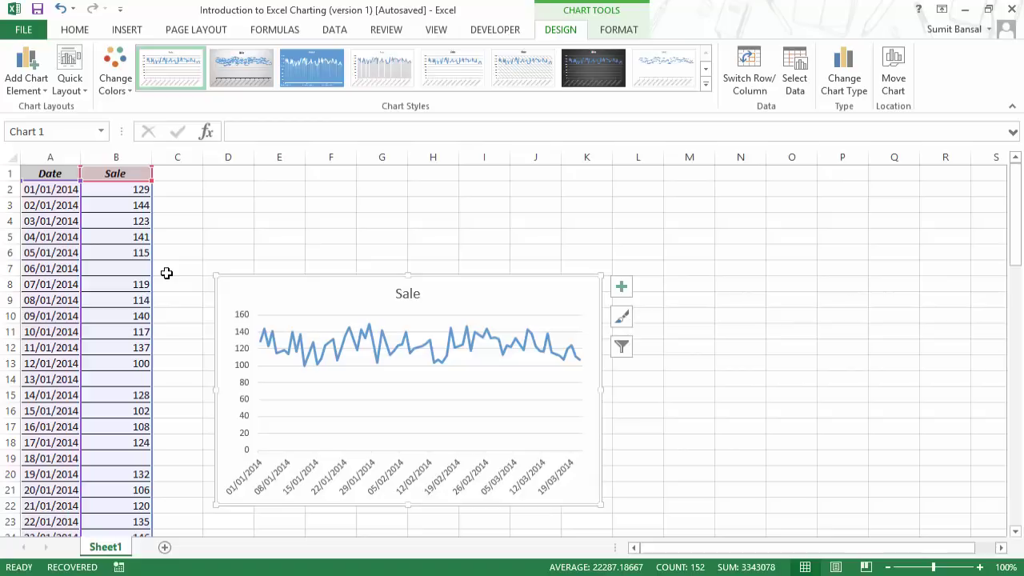
Set the Sale chart to show empty cells as zero, and inspect the line at the empty dates.
click(796, 88)
click(633, 263)
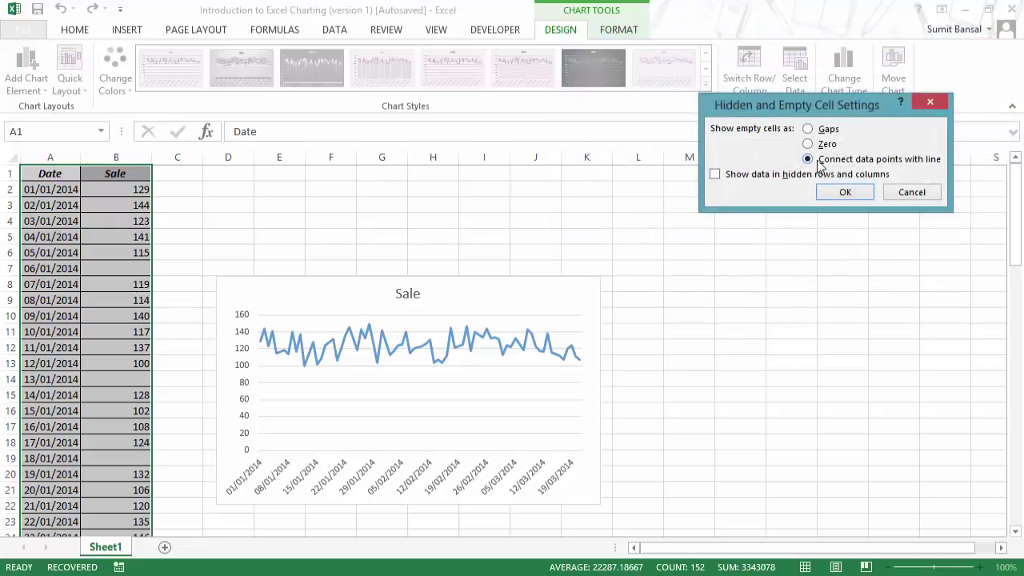
click(823, 144)
click(845, 192)
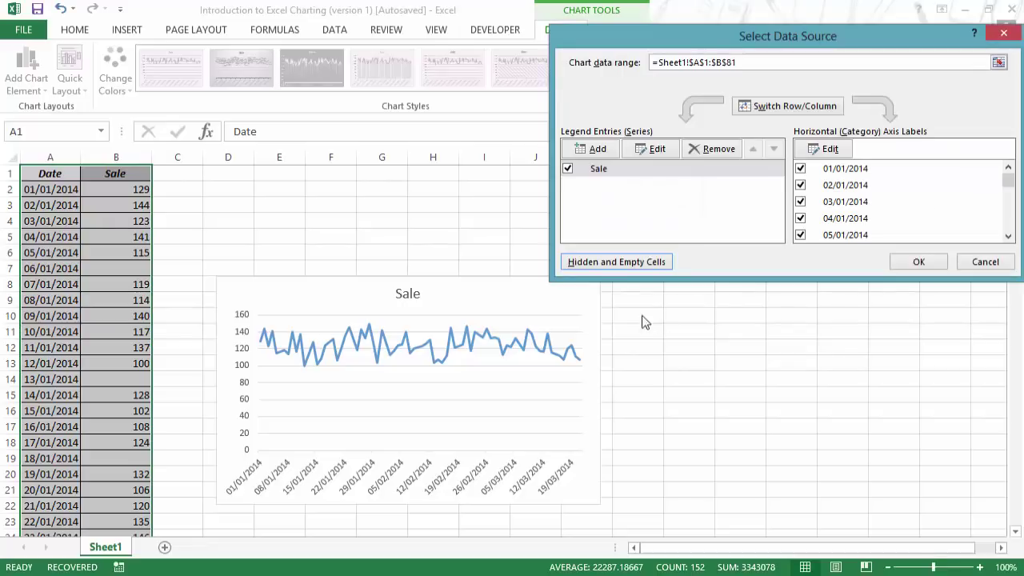
click(918, 262)
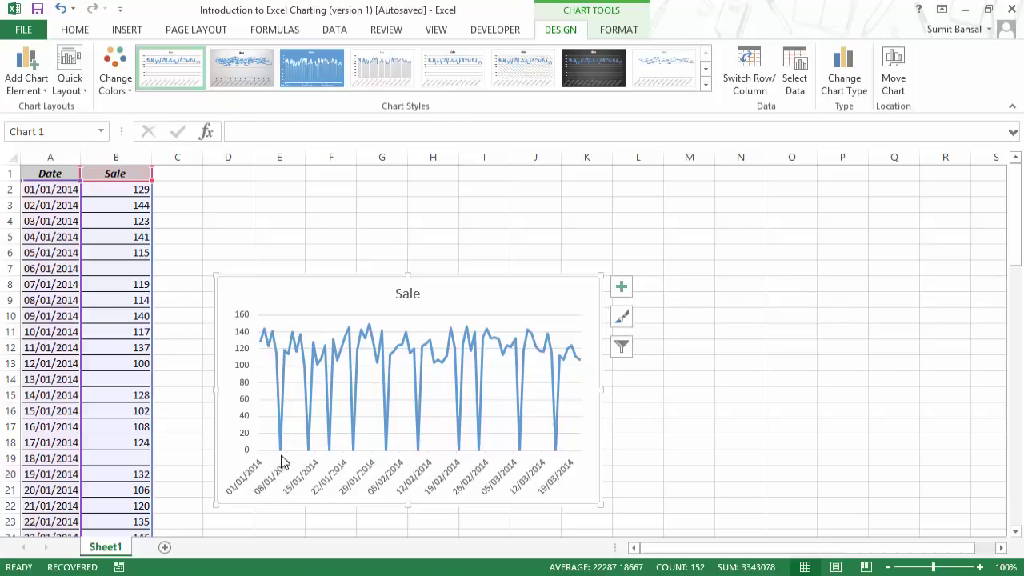
mouse_move(281, 455)
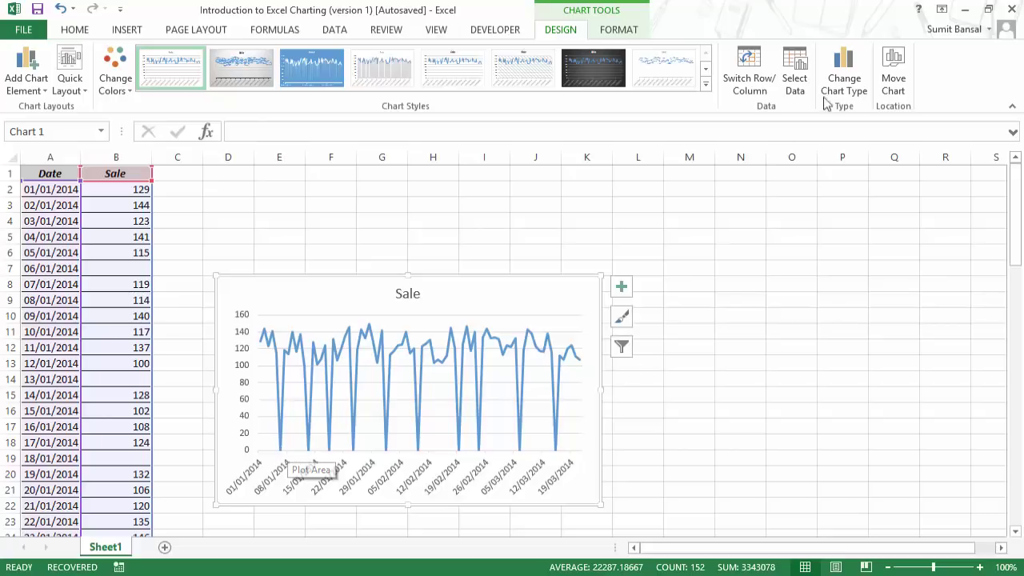
click(790, 68)
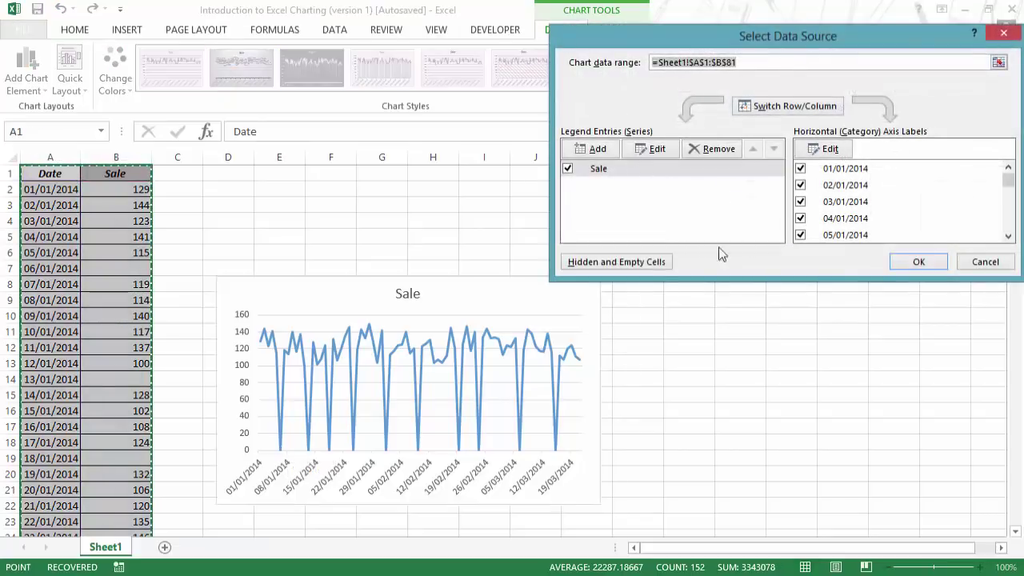
click(616, 263)
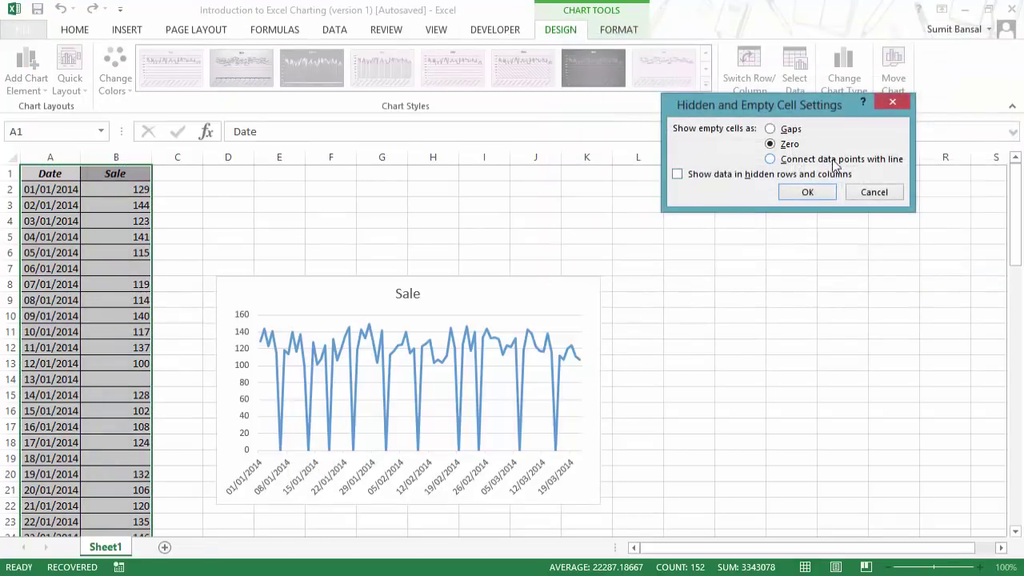
click(808, 160)
click(881, 193)
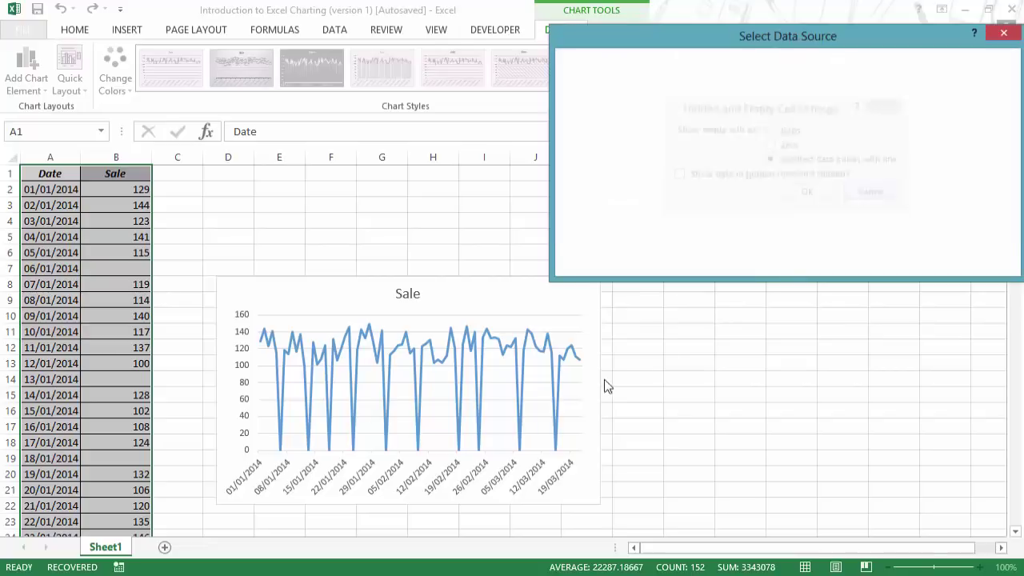
click(966, 264)
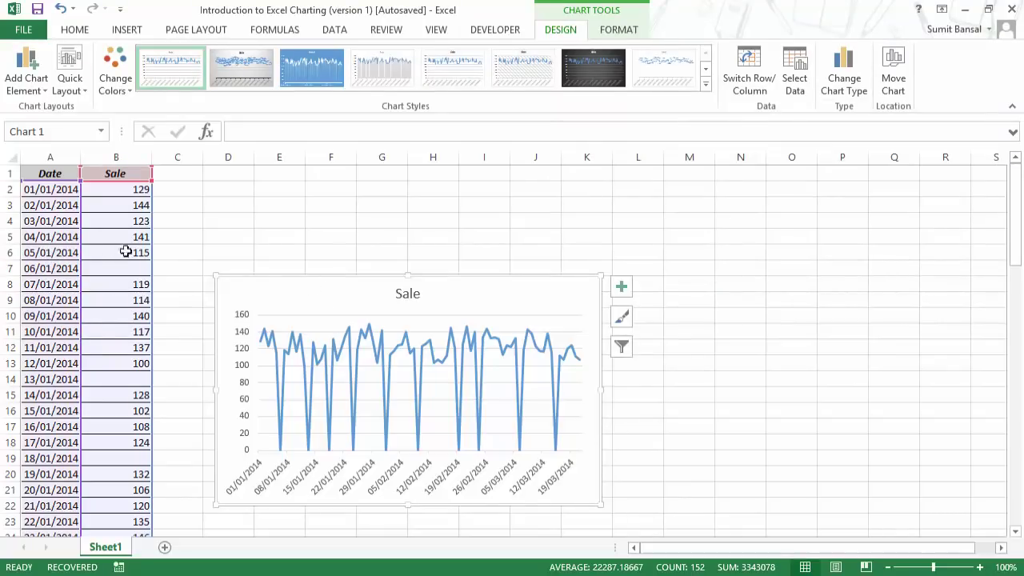
Hide rows 24 to 31 of the Date and Sale data.
scroll(67, 391, down, 3)
drag(36, 394, 36, 534)
drag(10, 394, 6, 474)
right_click(6, 473)
click(36, 441)
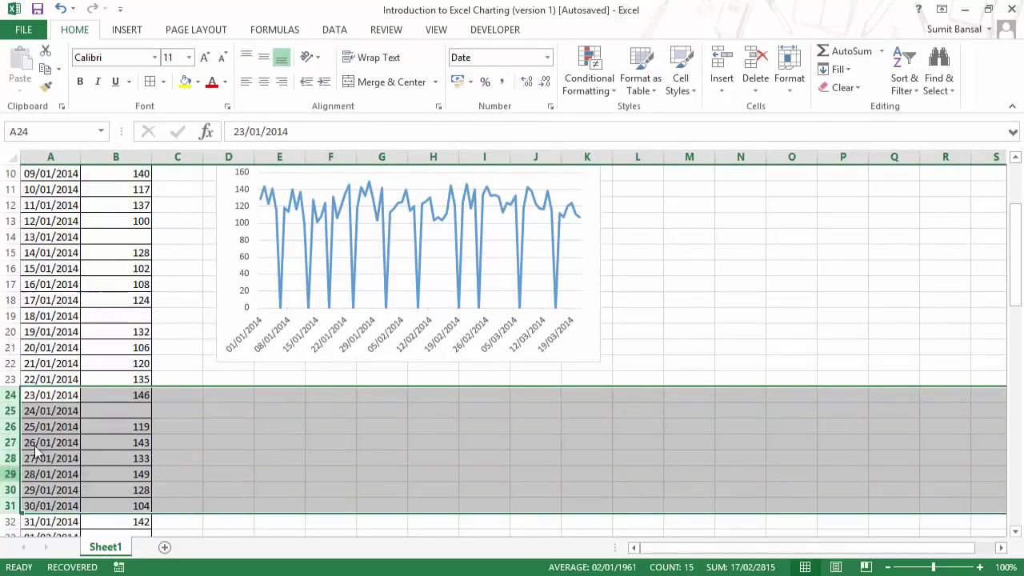
scroll(362, 342, up, 2)
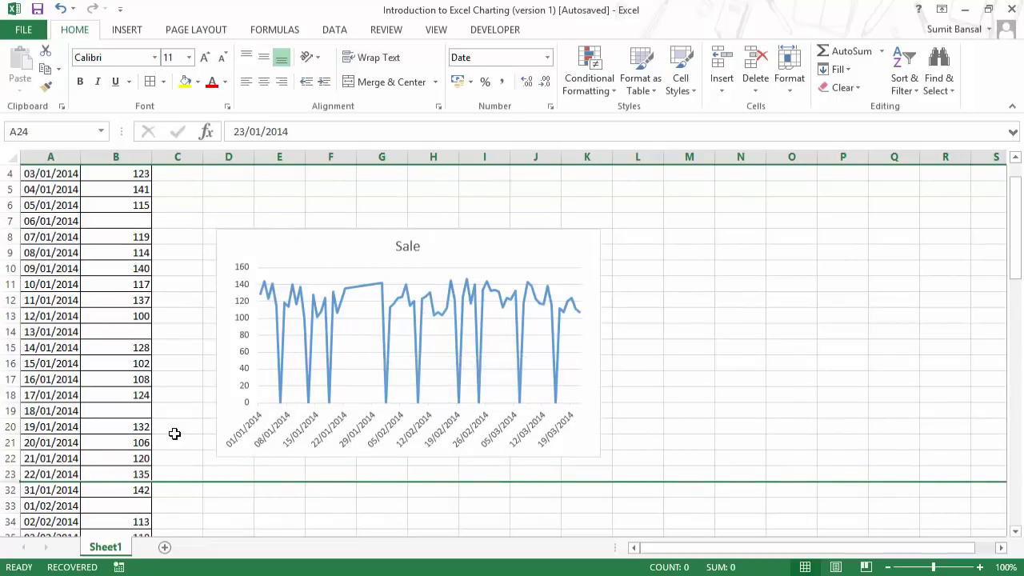
Set the Sale chart to show data in hidden rows and columns and to connect data points with a line across empty cells.
click(435, 272)
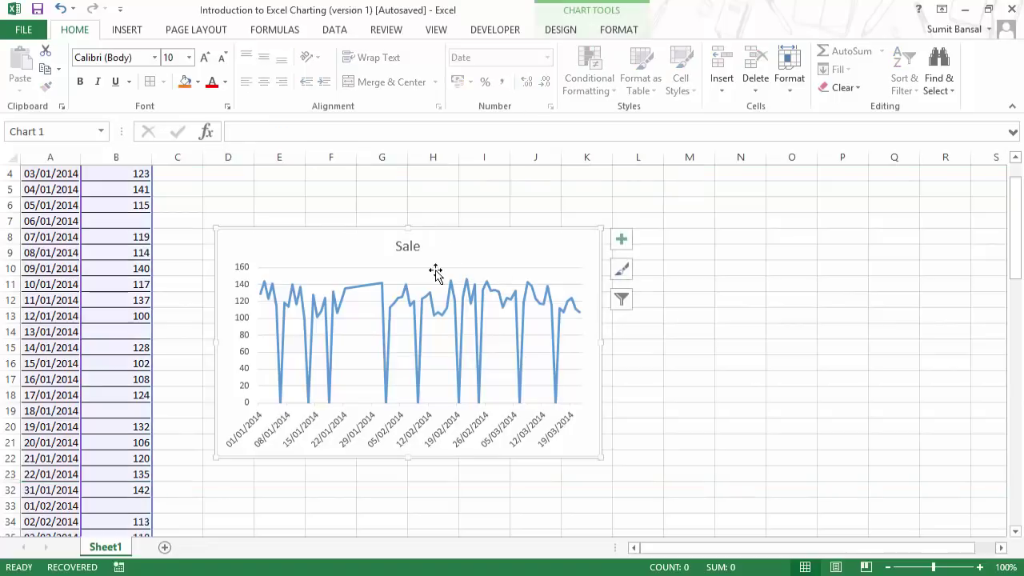
click(560, 29)
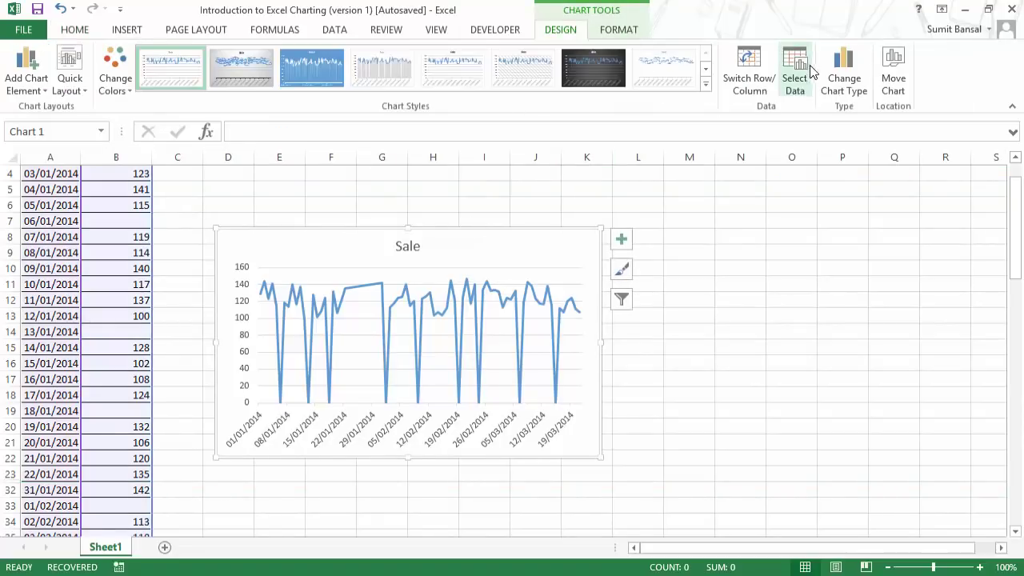
click(793, 90)
click(652, 262)
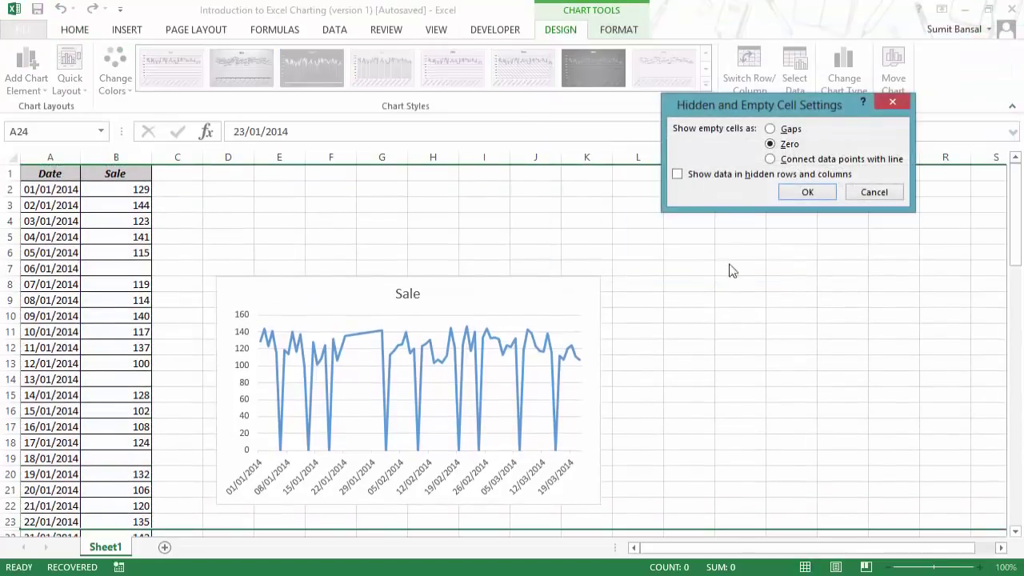
click(677, 174)
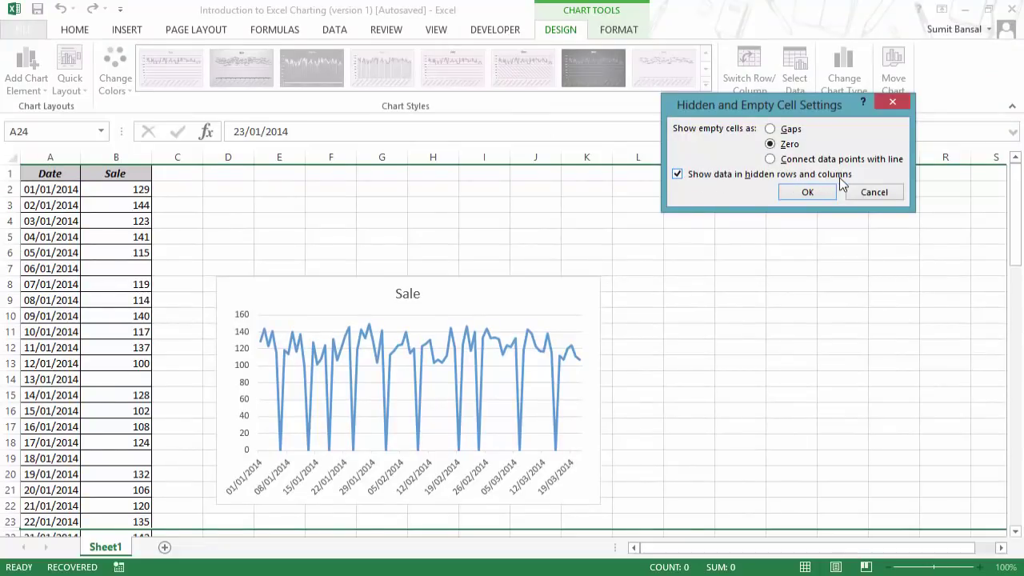
click(770, 160)
click(807, 193)
click(928, 264)
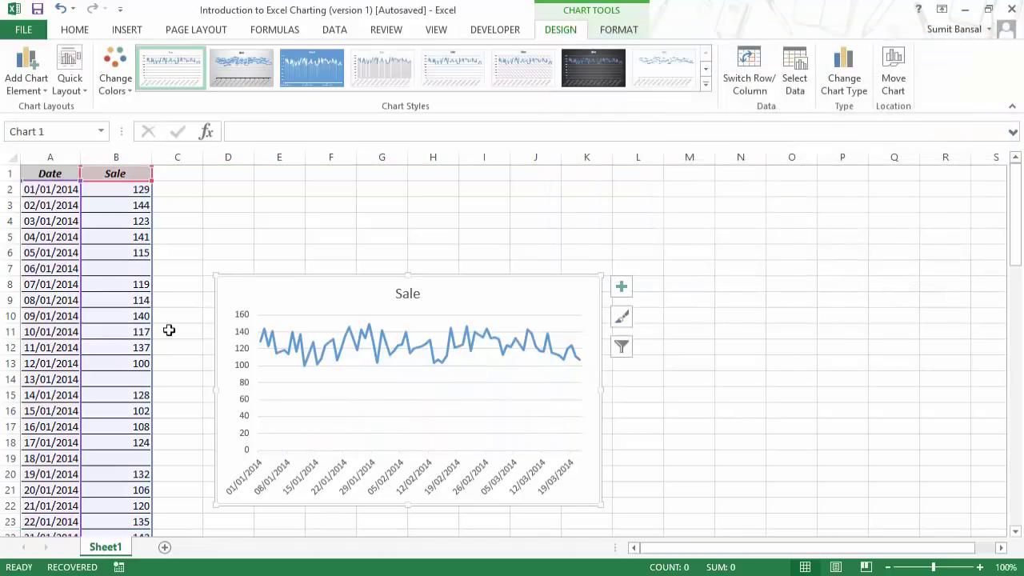